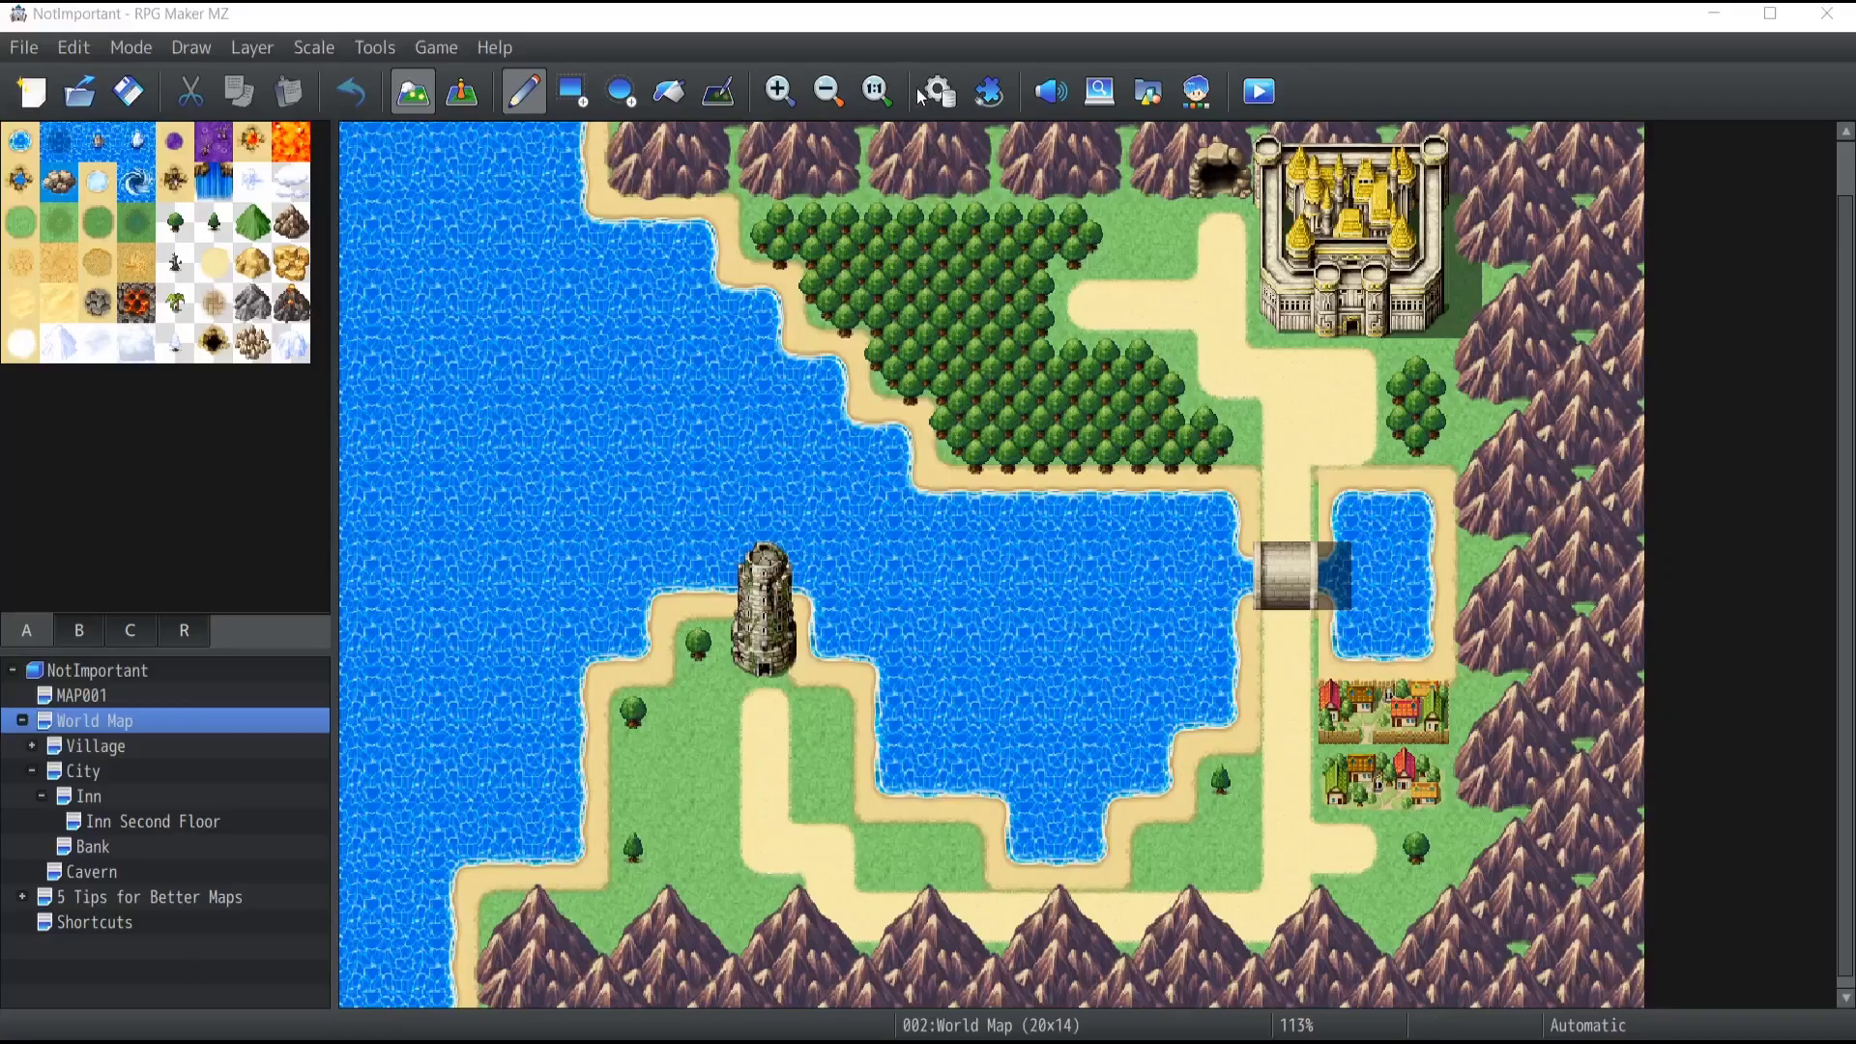
Open the Database from the toolbar, showing the Potion entry on the Items tab.
click(937, 92)
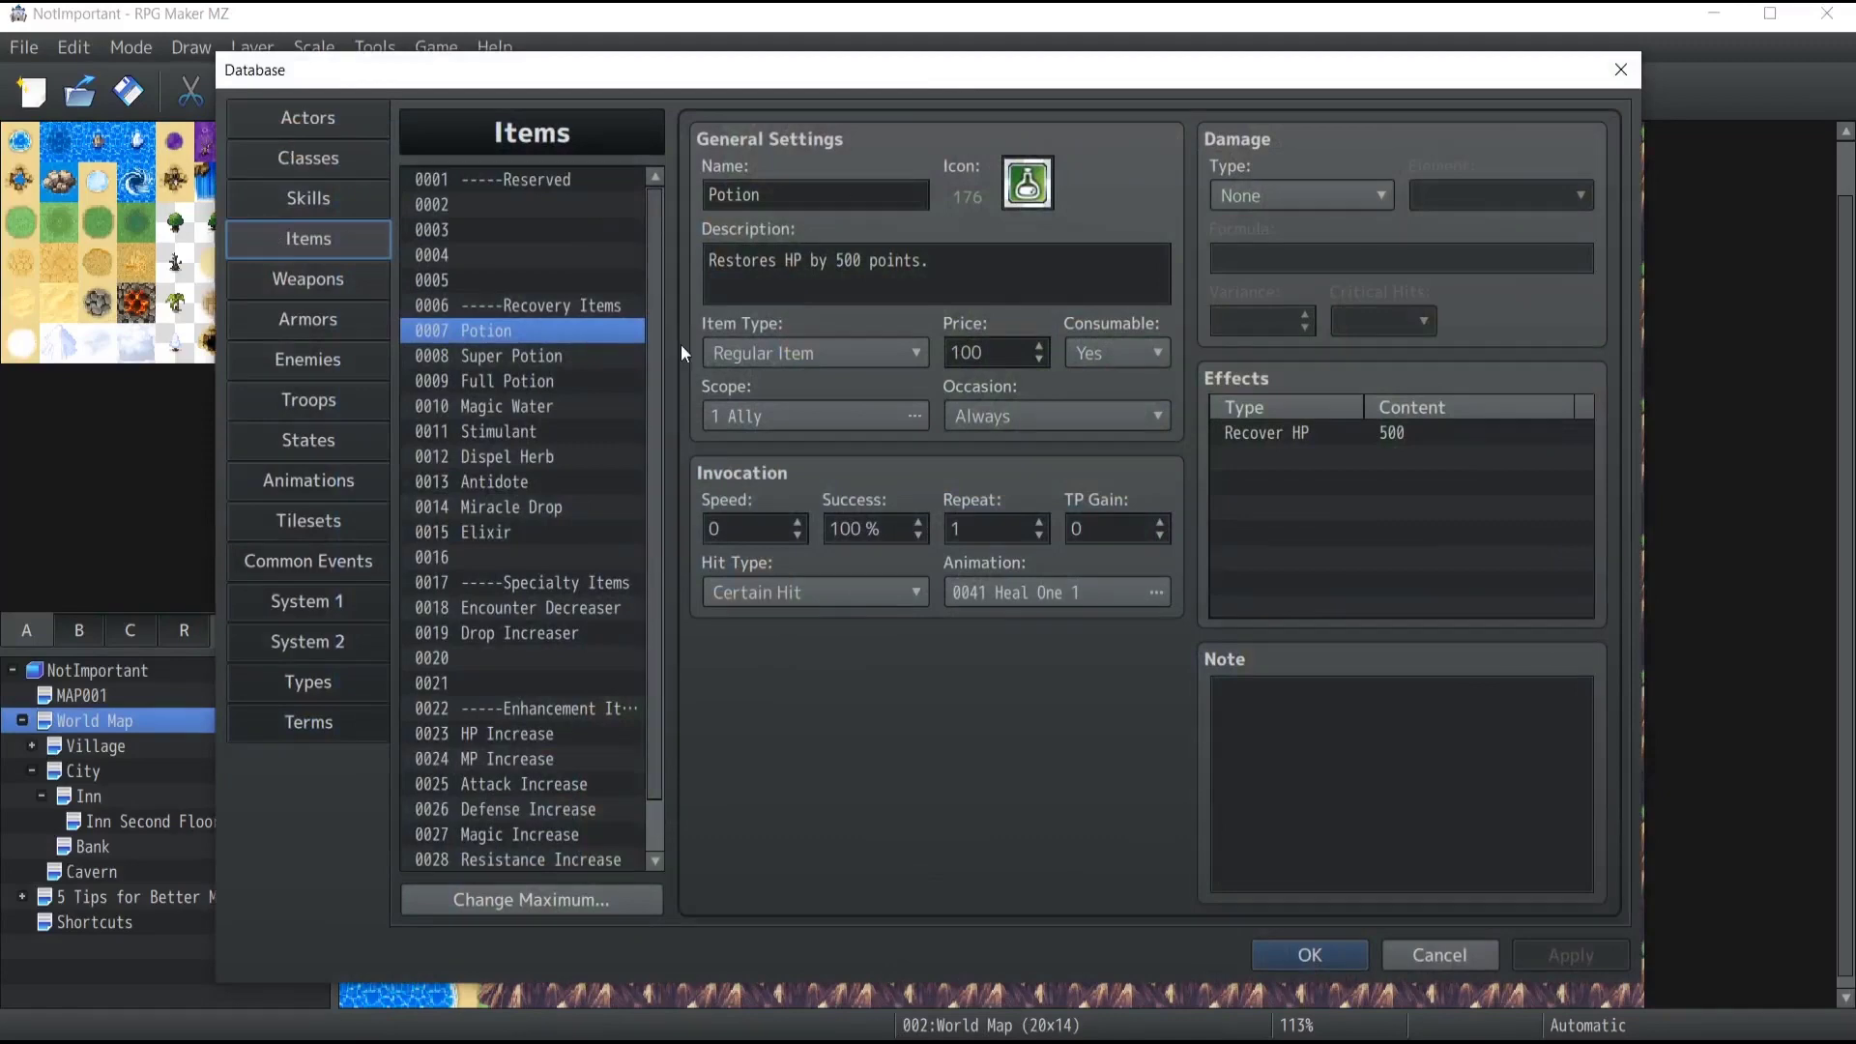
scroll(500, 386, down, 1)
scroll(536, 238, up, 1)
scroll(443, 354, down, 1)
scroll(455, 406, up, 1)
scroll(561, 464, down, 1)
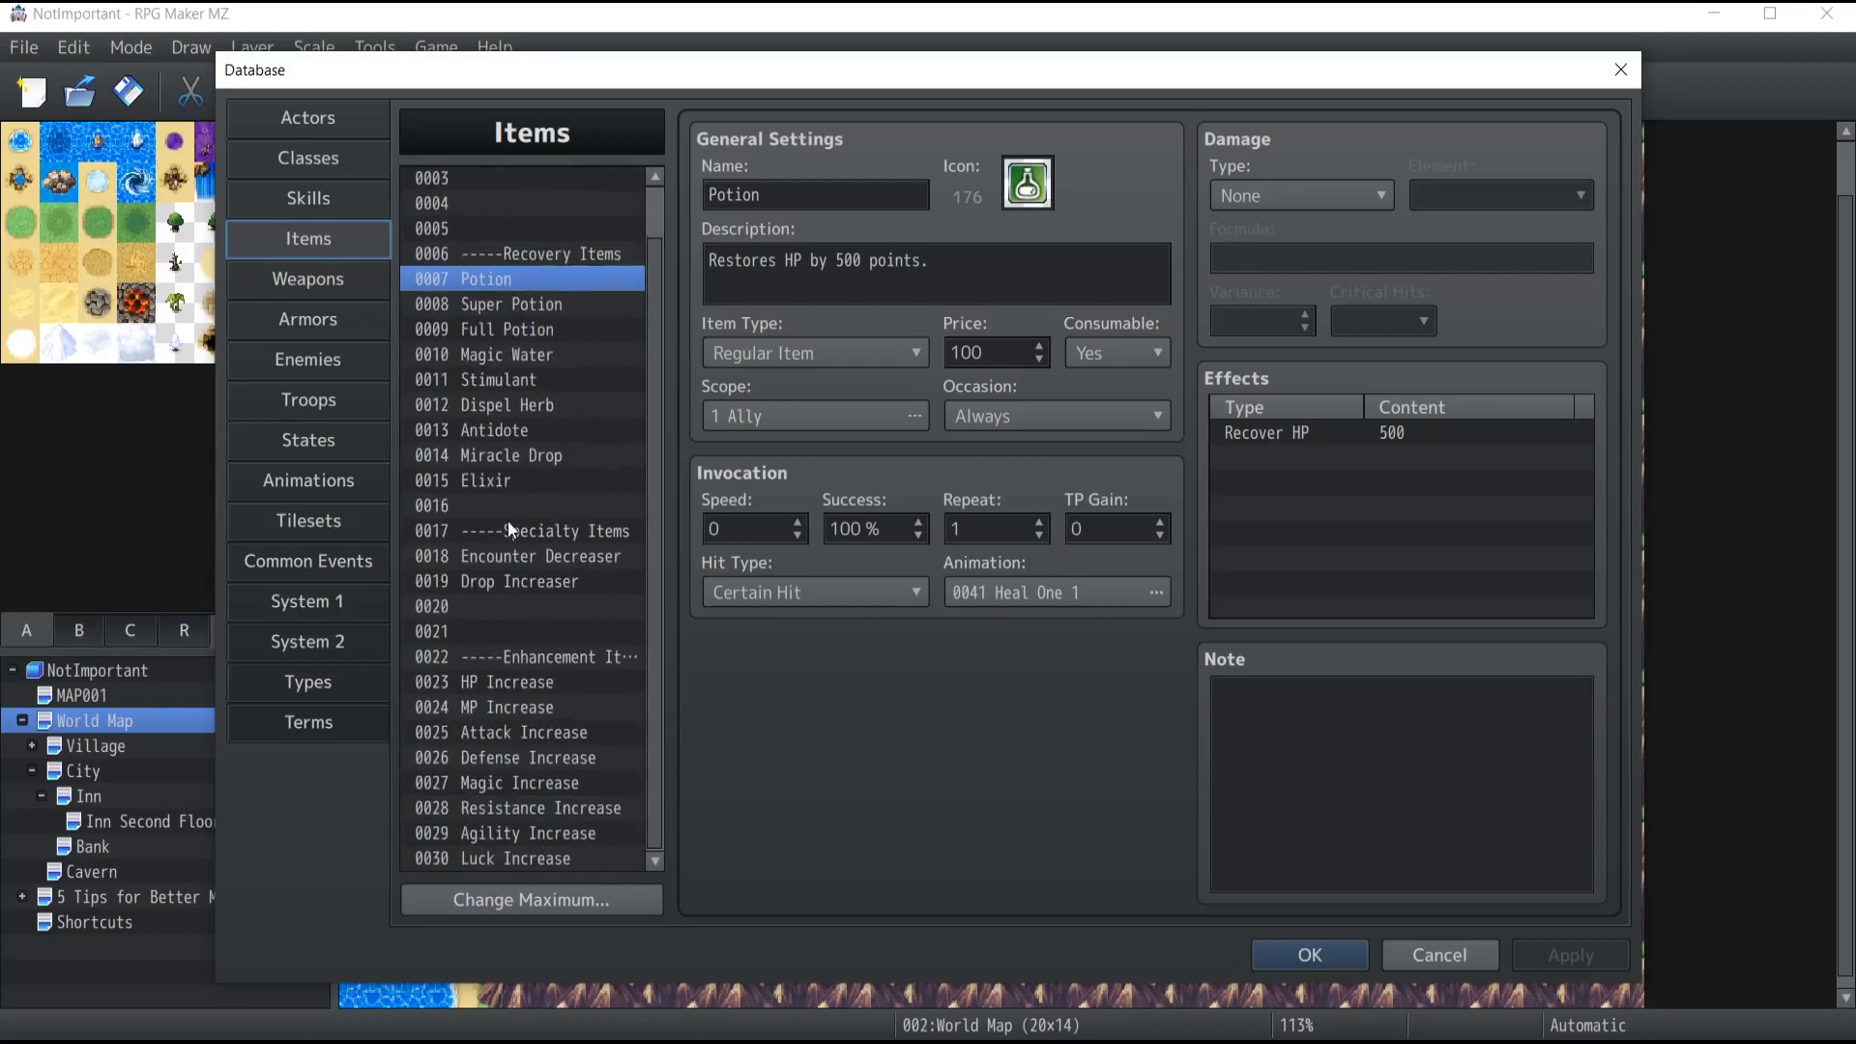
scroll(508, 520, up, 1)
scroll(462, 293, down, 1)
scroll(522, 387, up, 1)
scroll(570, 416, down, 1)
scroll(549, 408, up, 1)
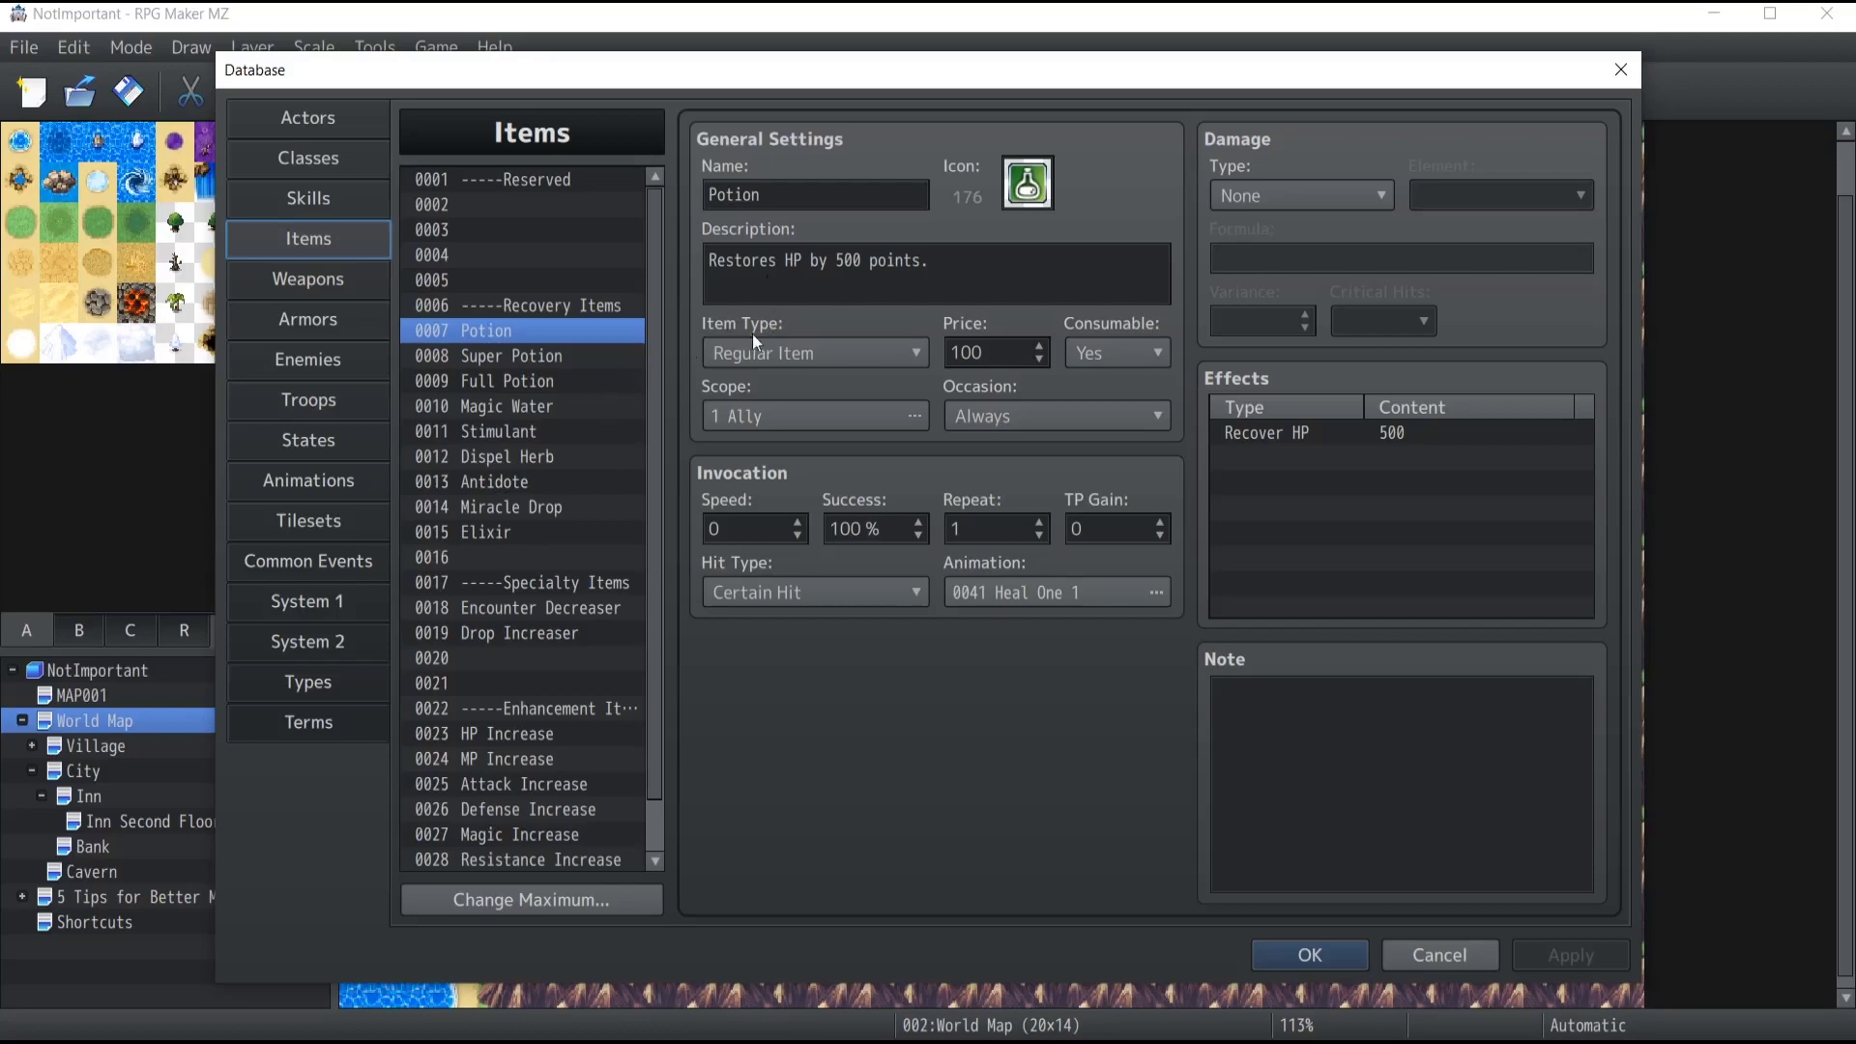
click(832, 354)
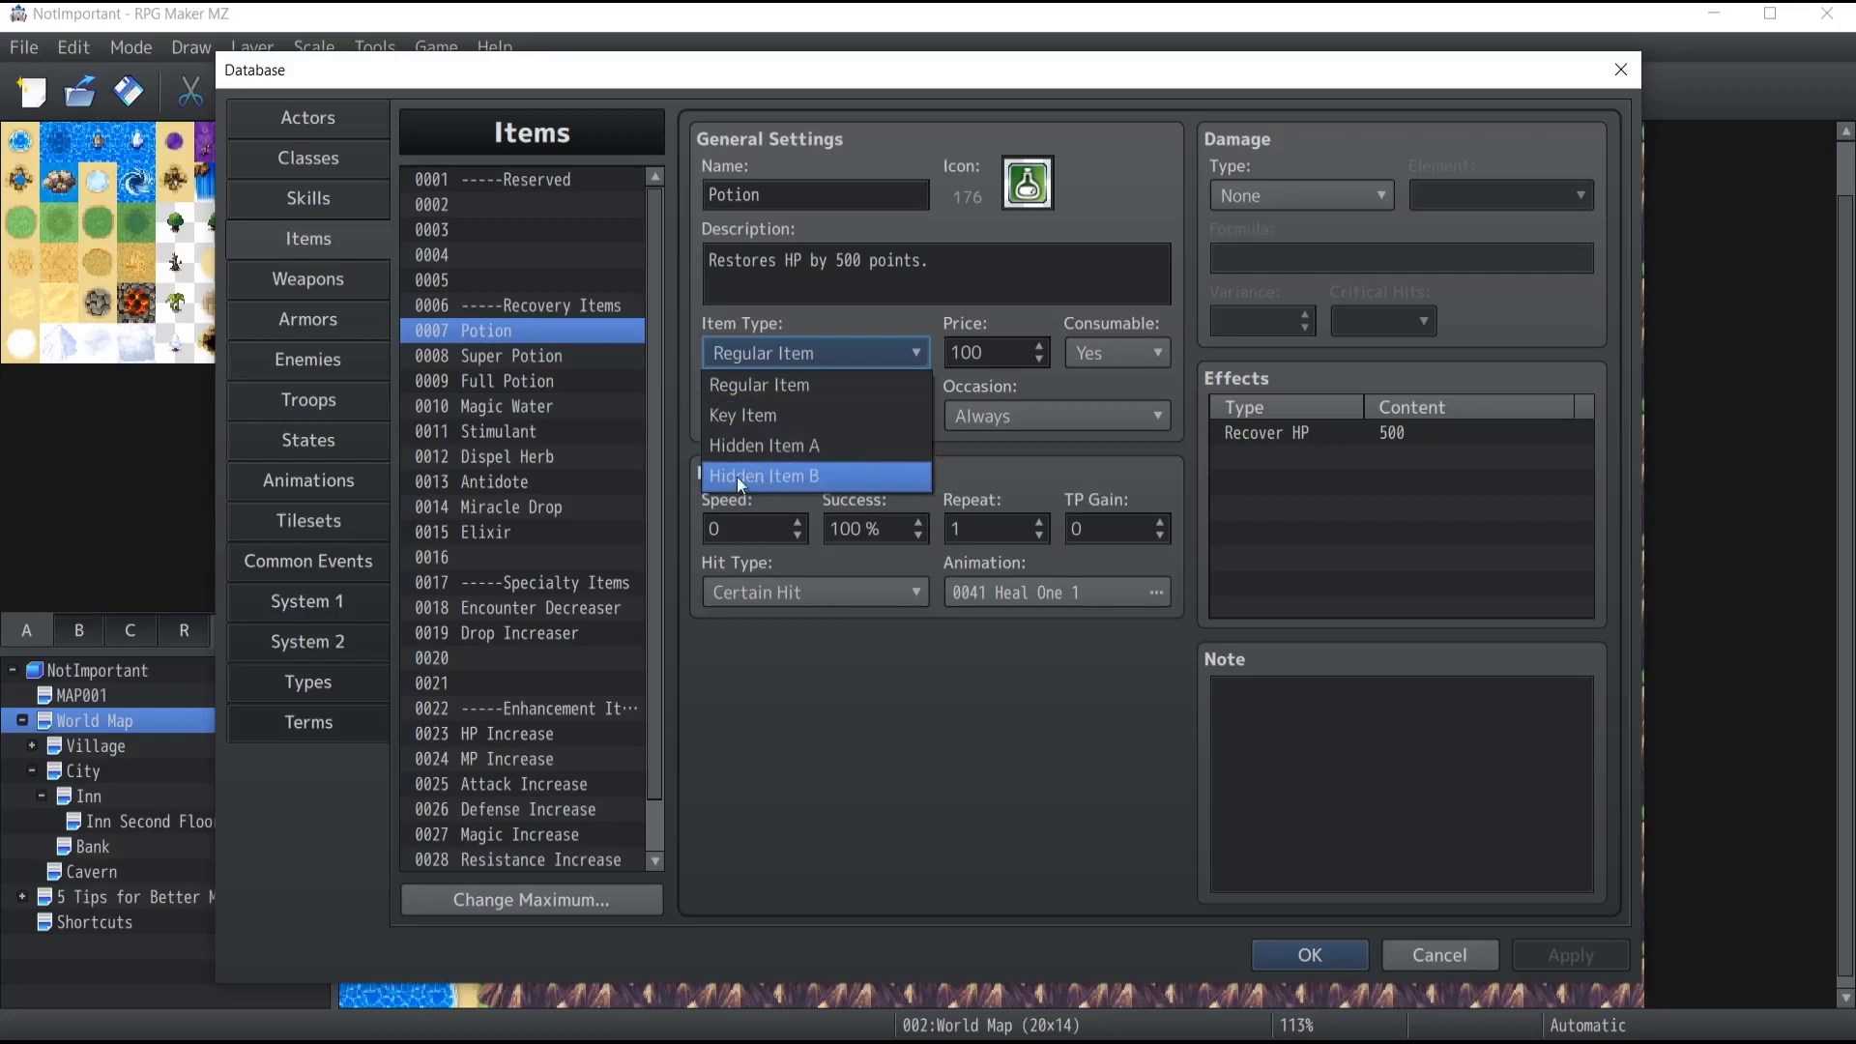
click(808, 357)
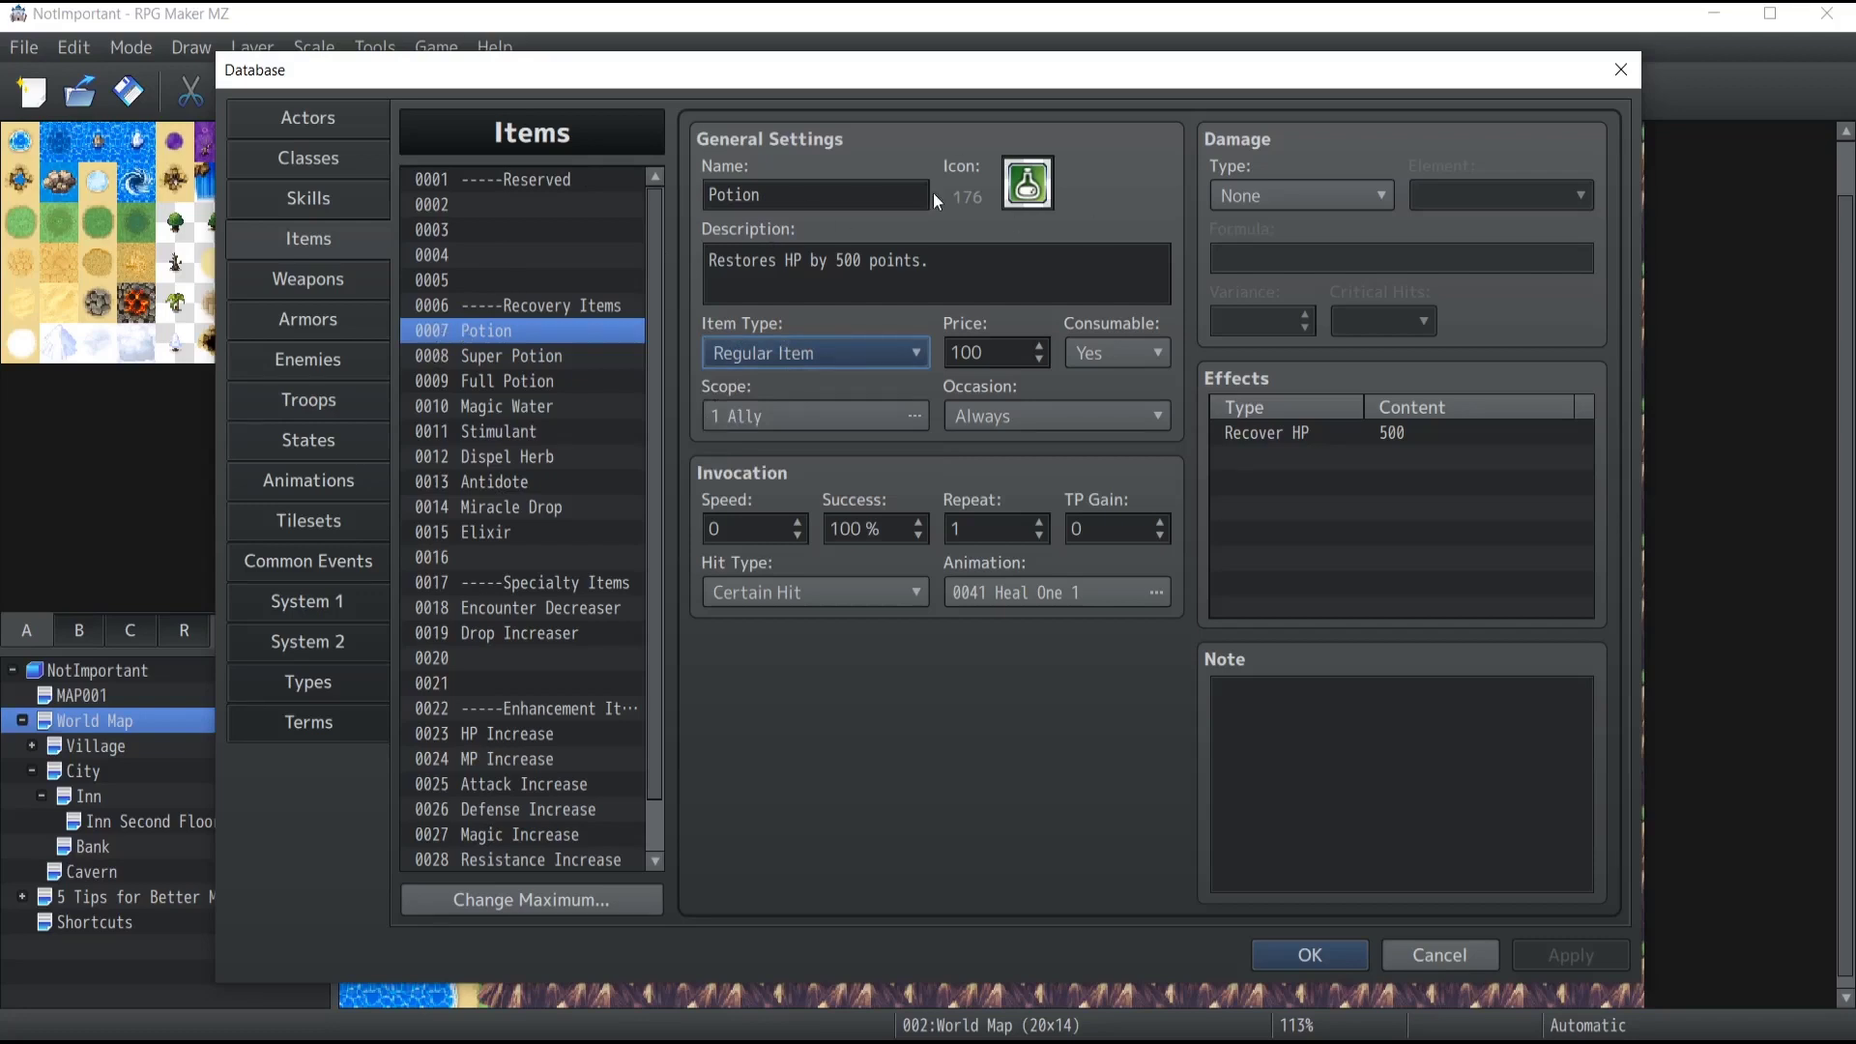
click(777, 192)
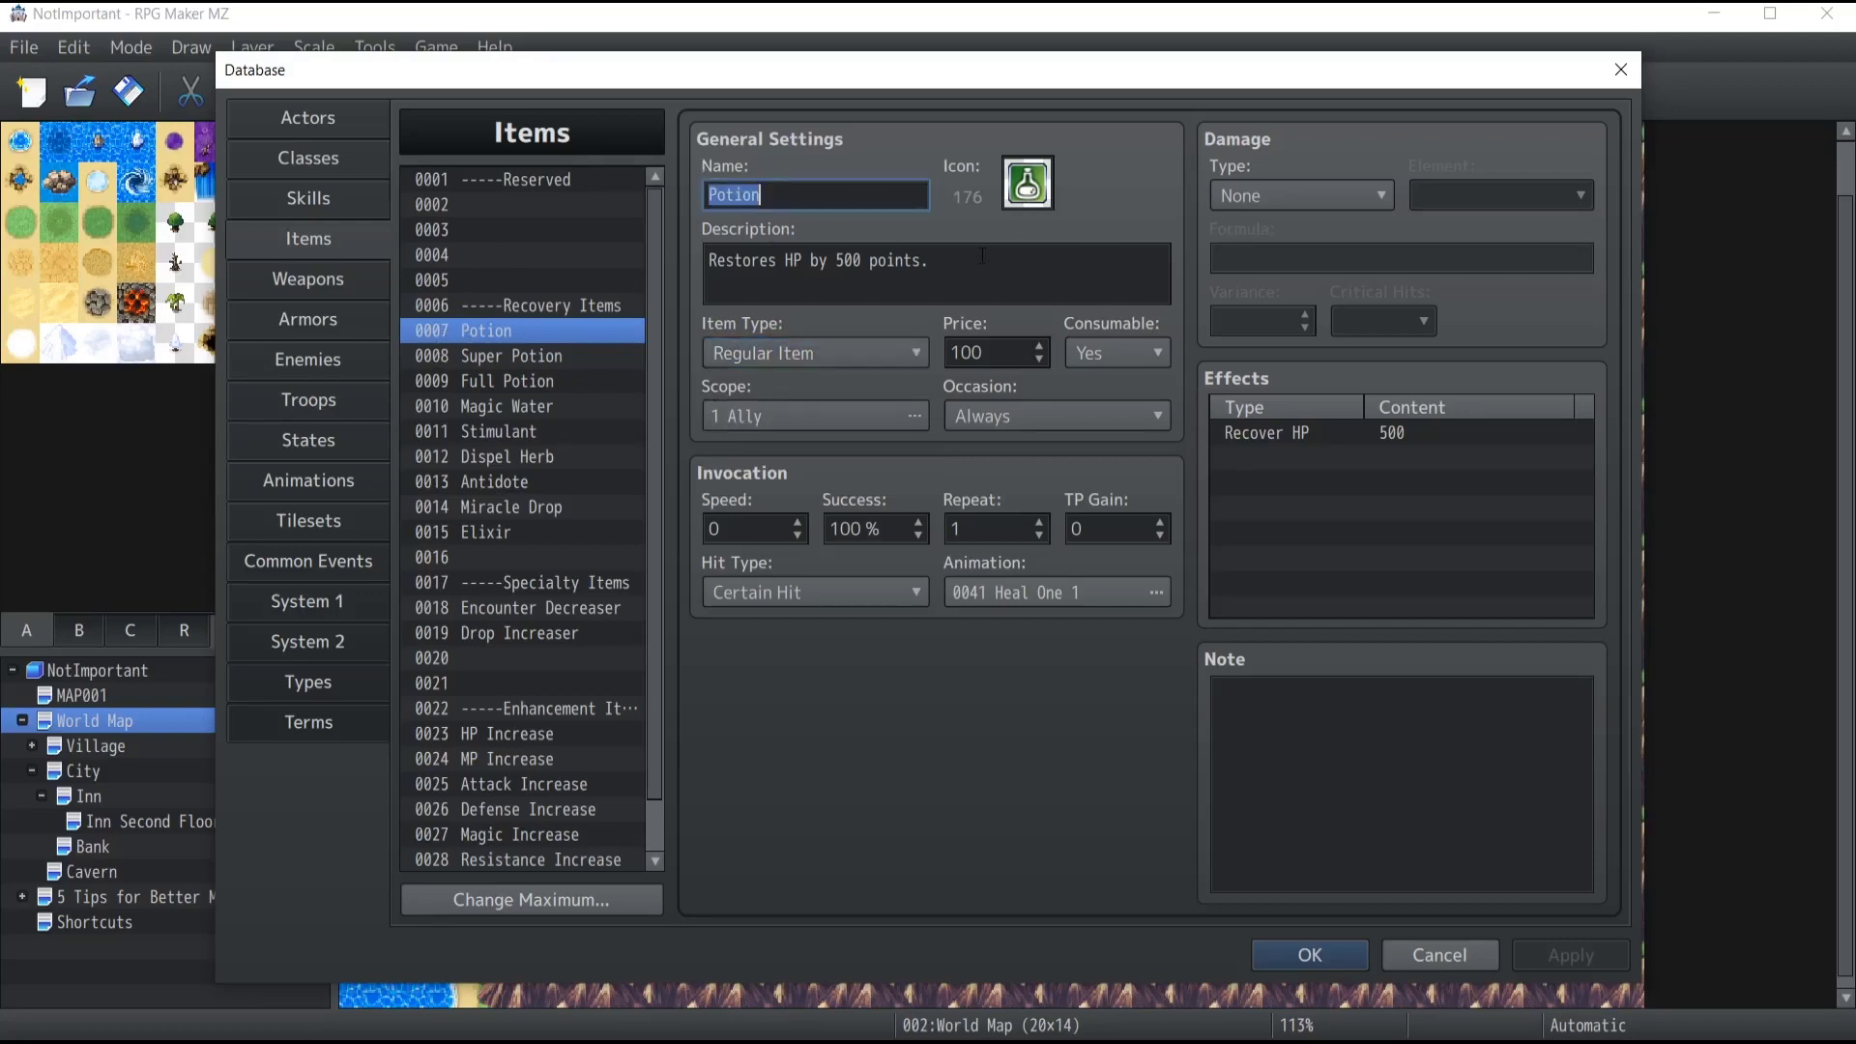
click(986, 258)
double_click(994, 356)
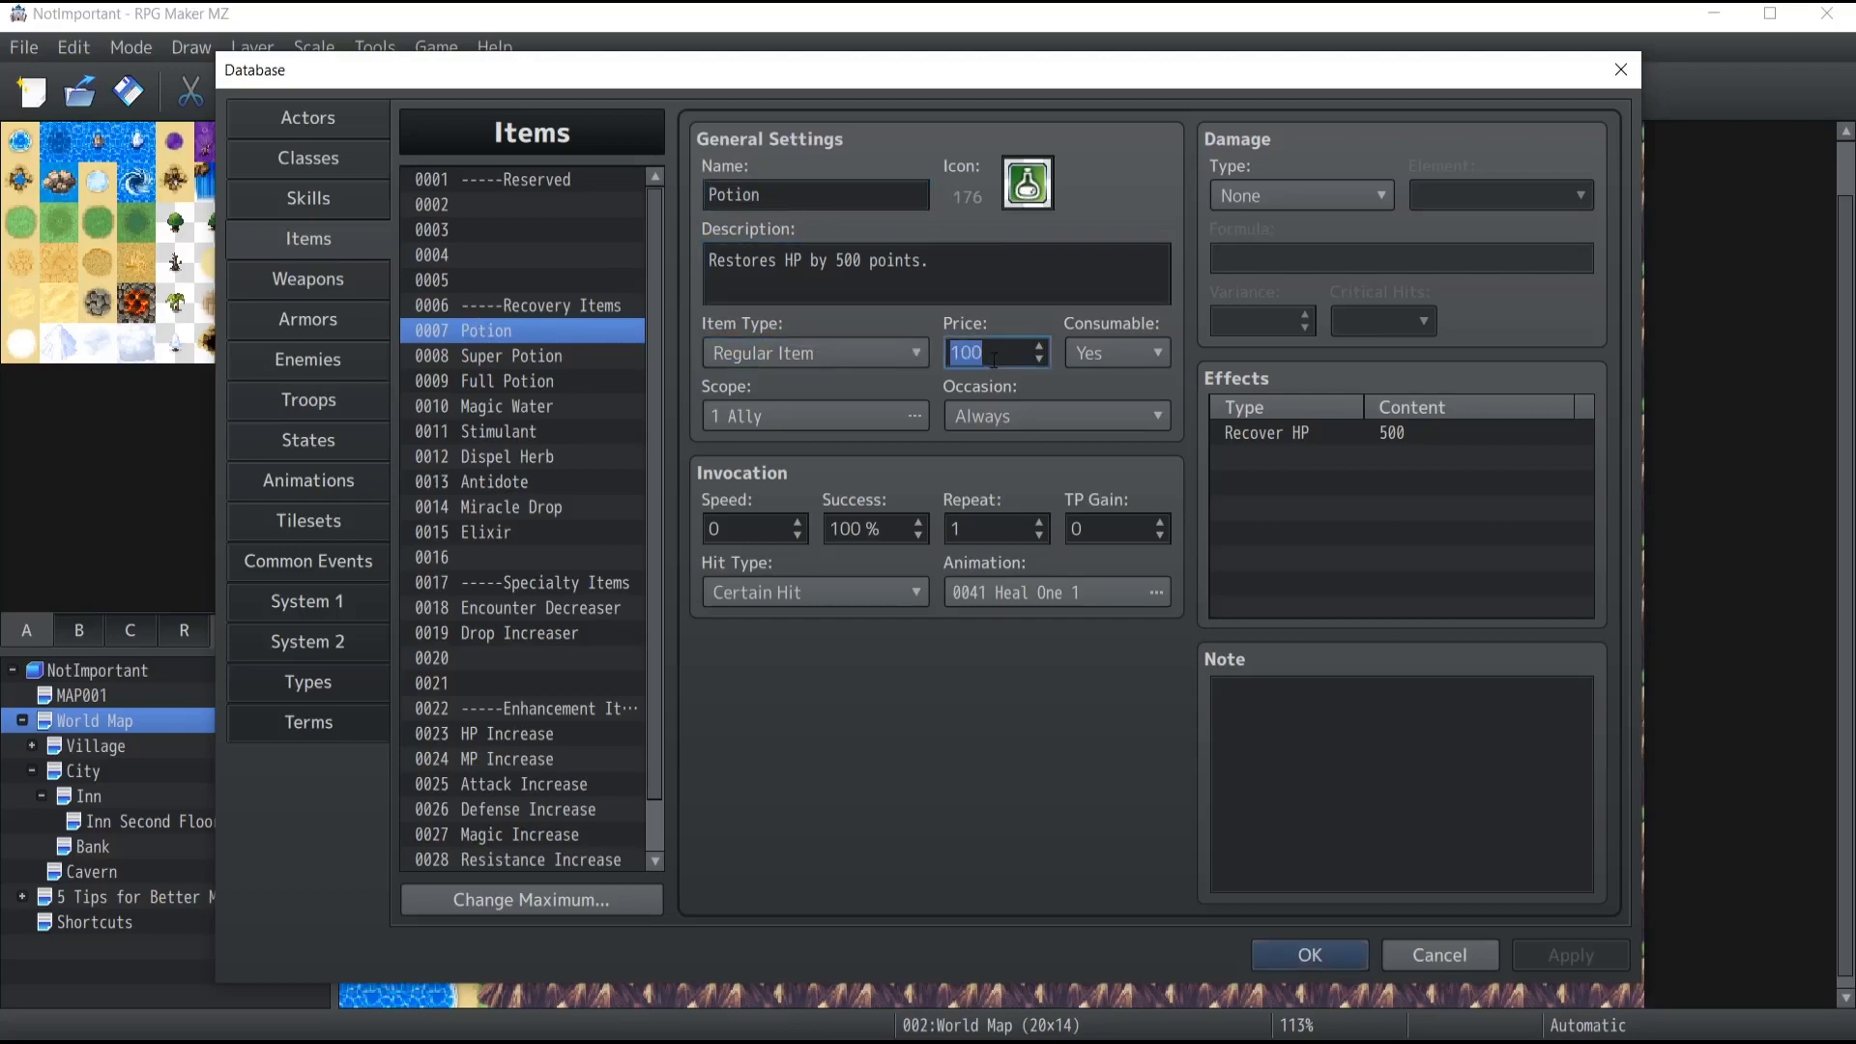
click(1117, 352)
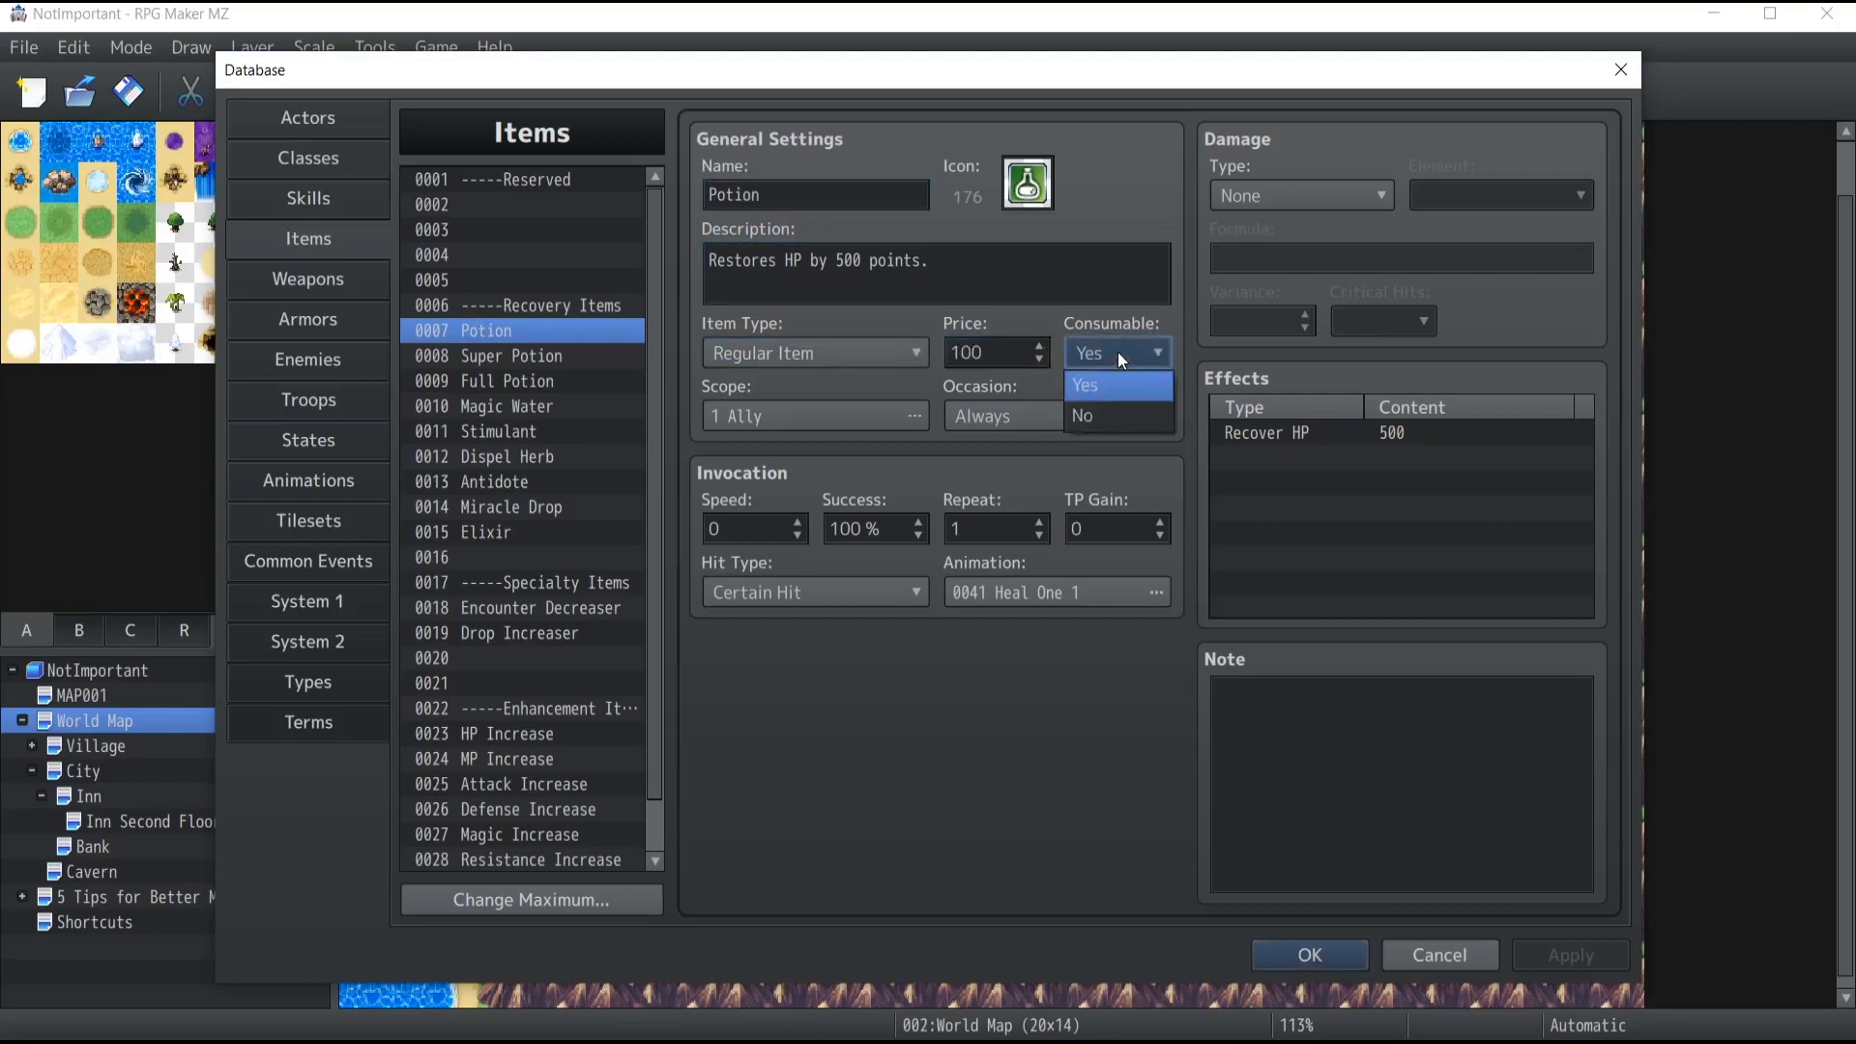
click(1117, 352)
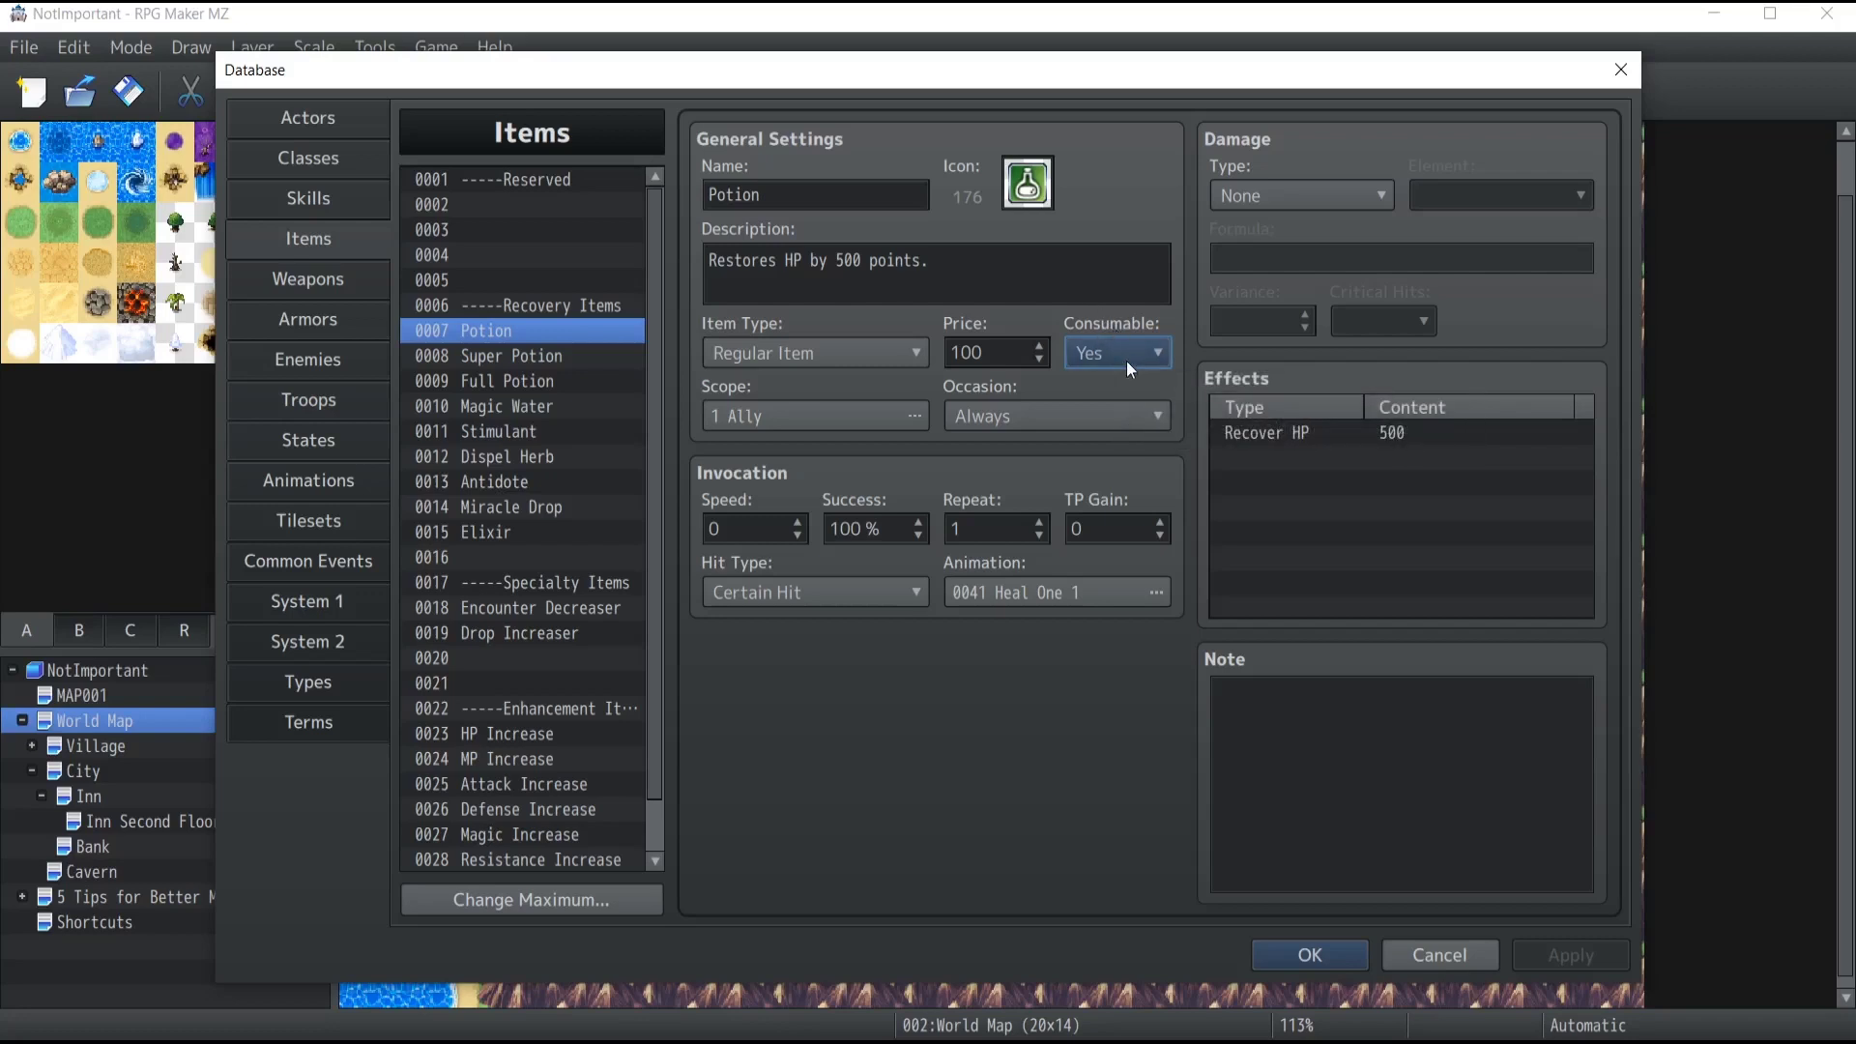
click(835, 411)
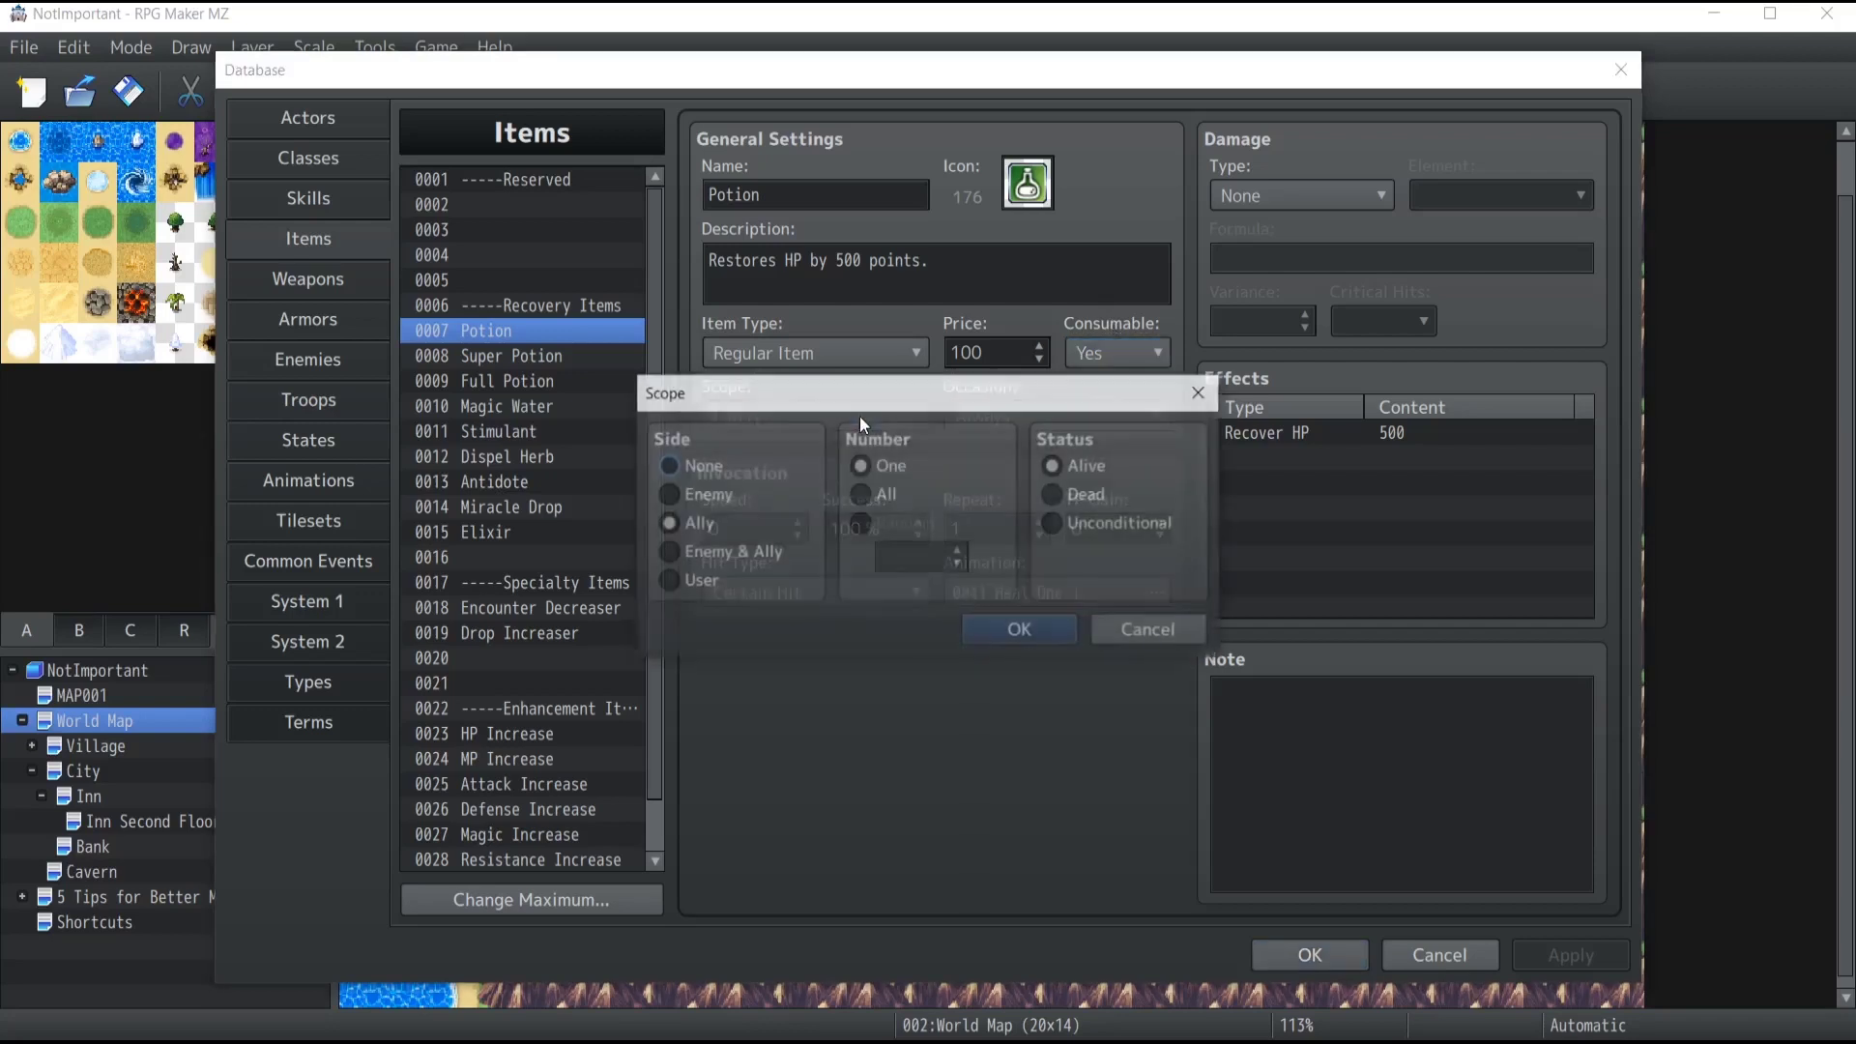
click(666, 495)
click(667, 524)
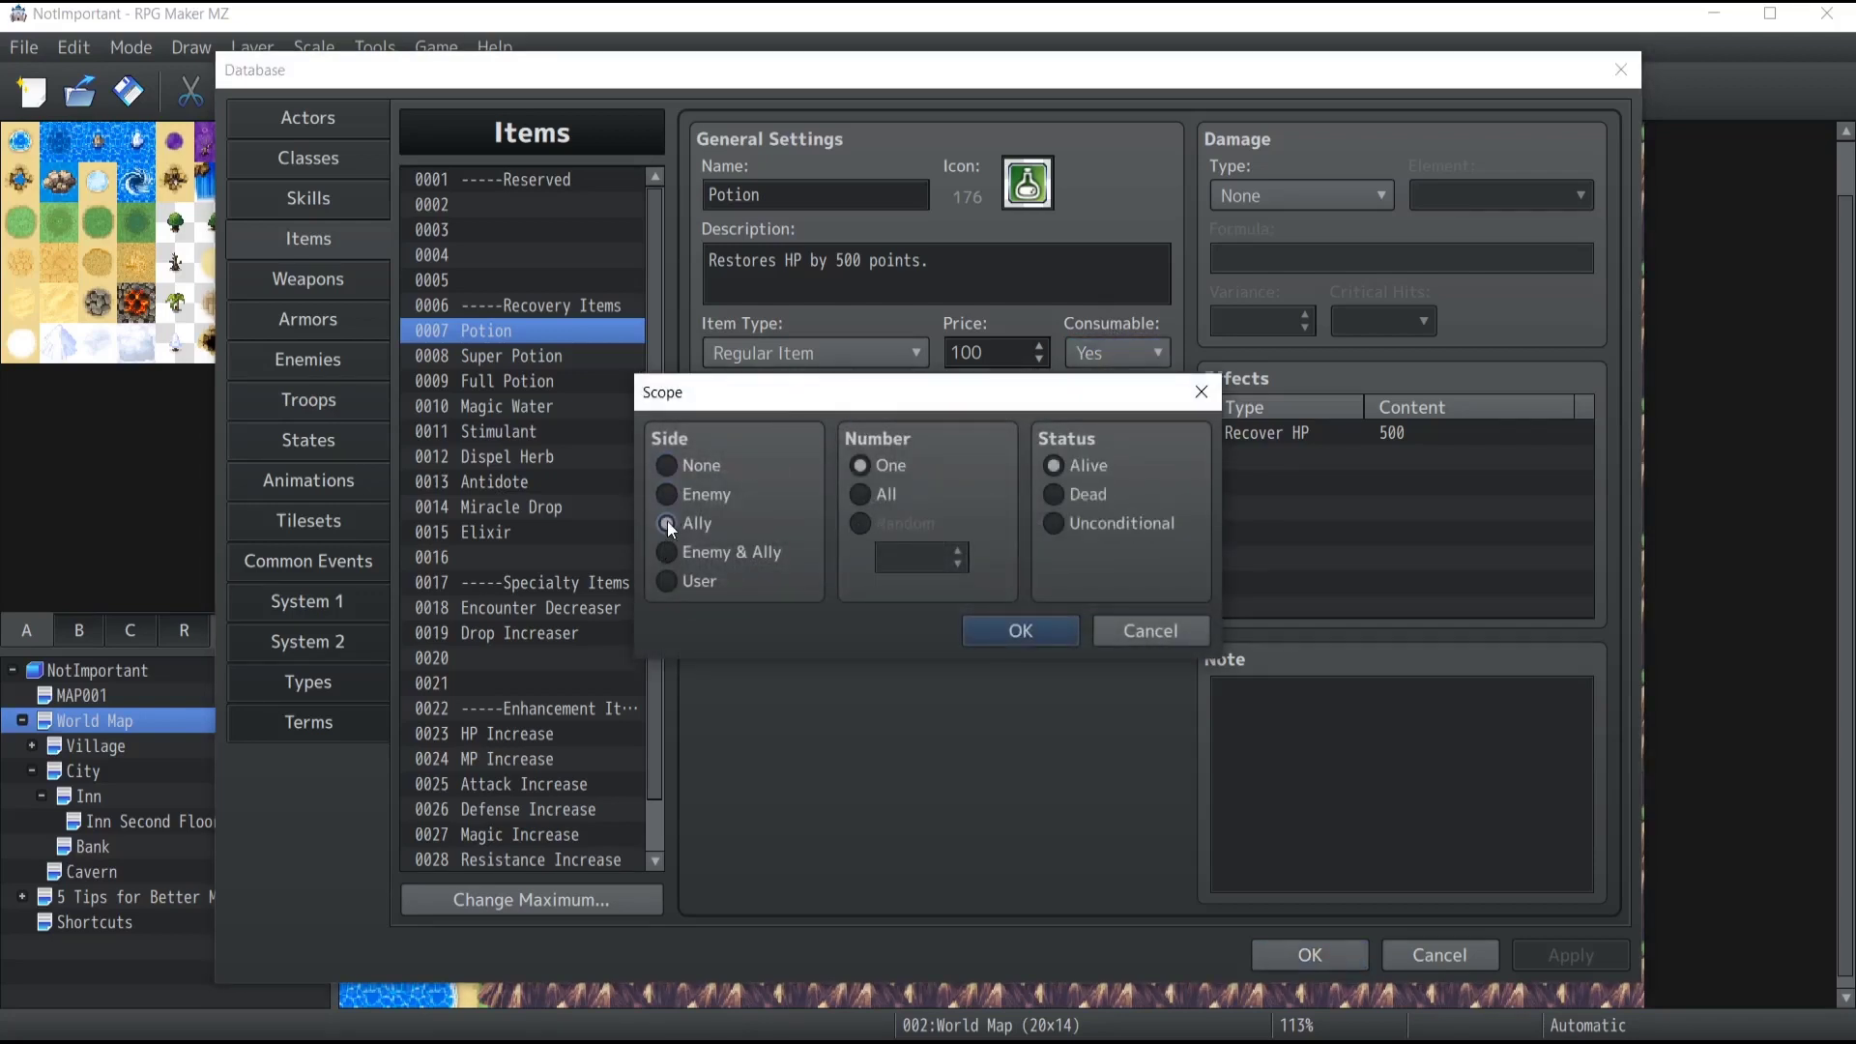
key(Return)
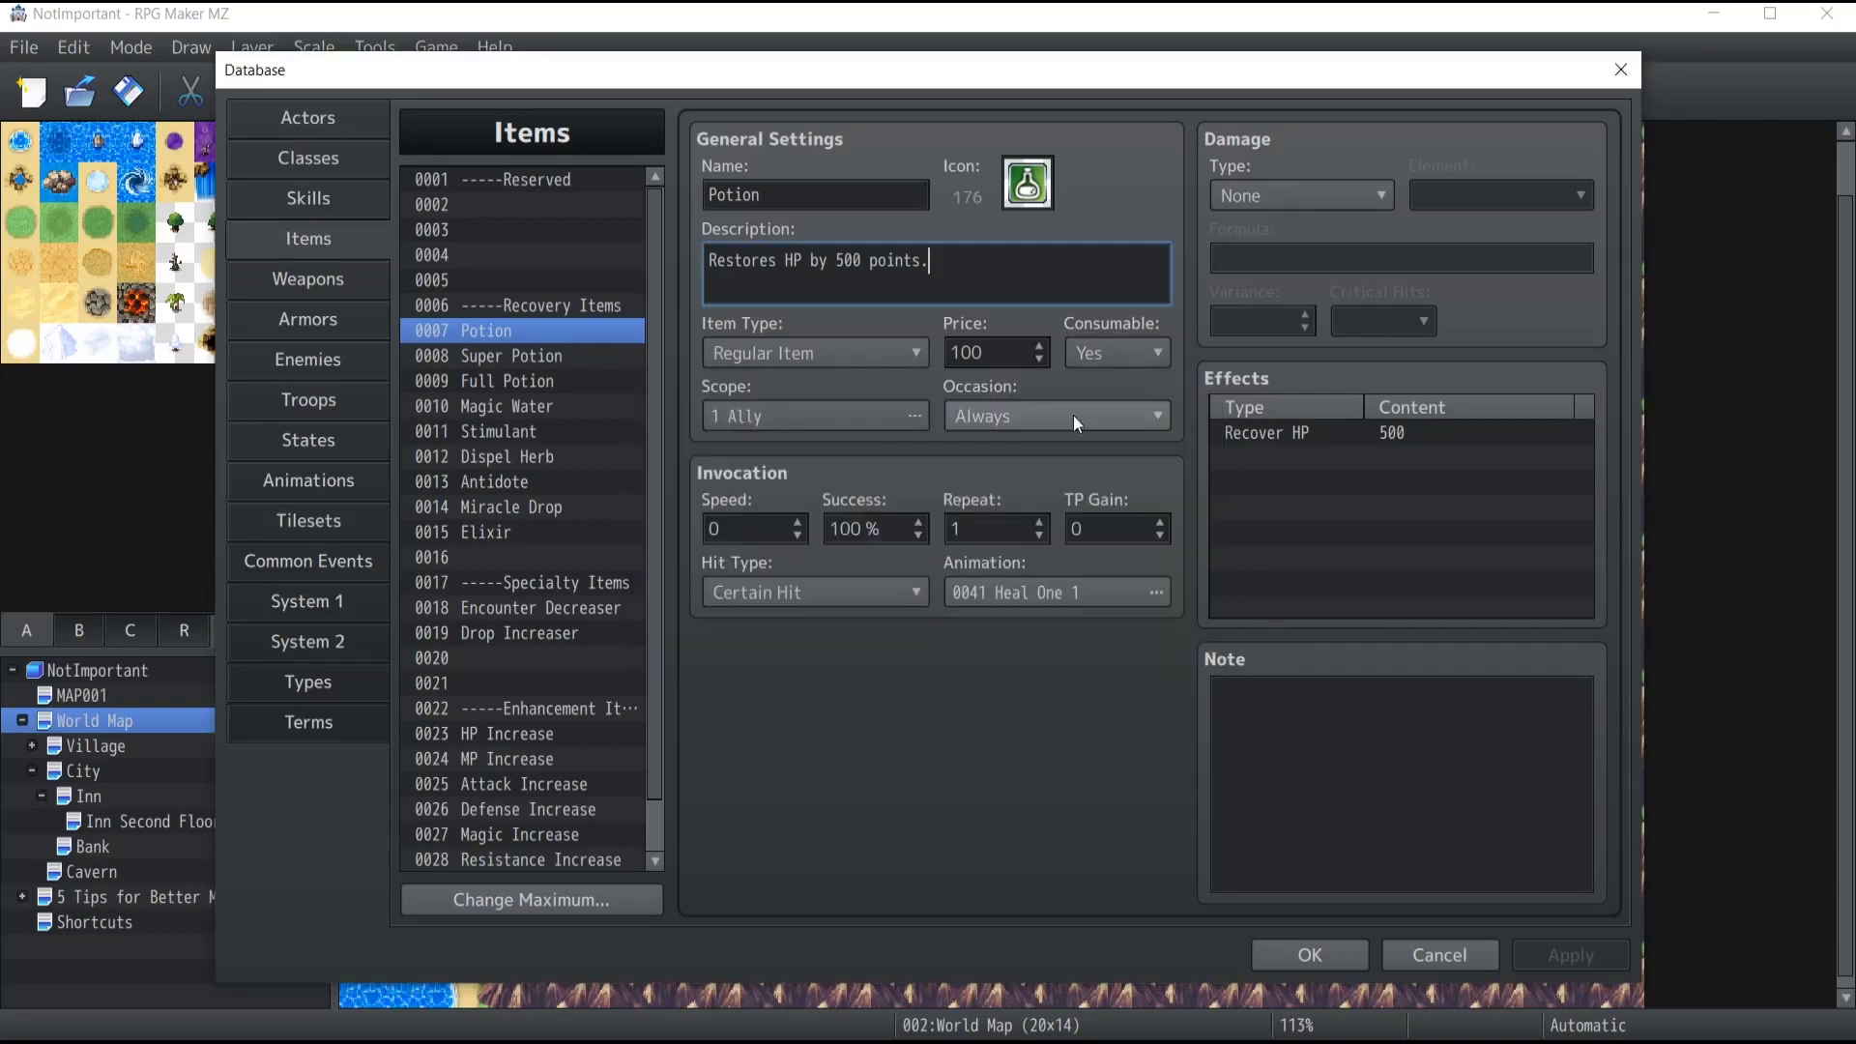
click(1074, 414)
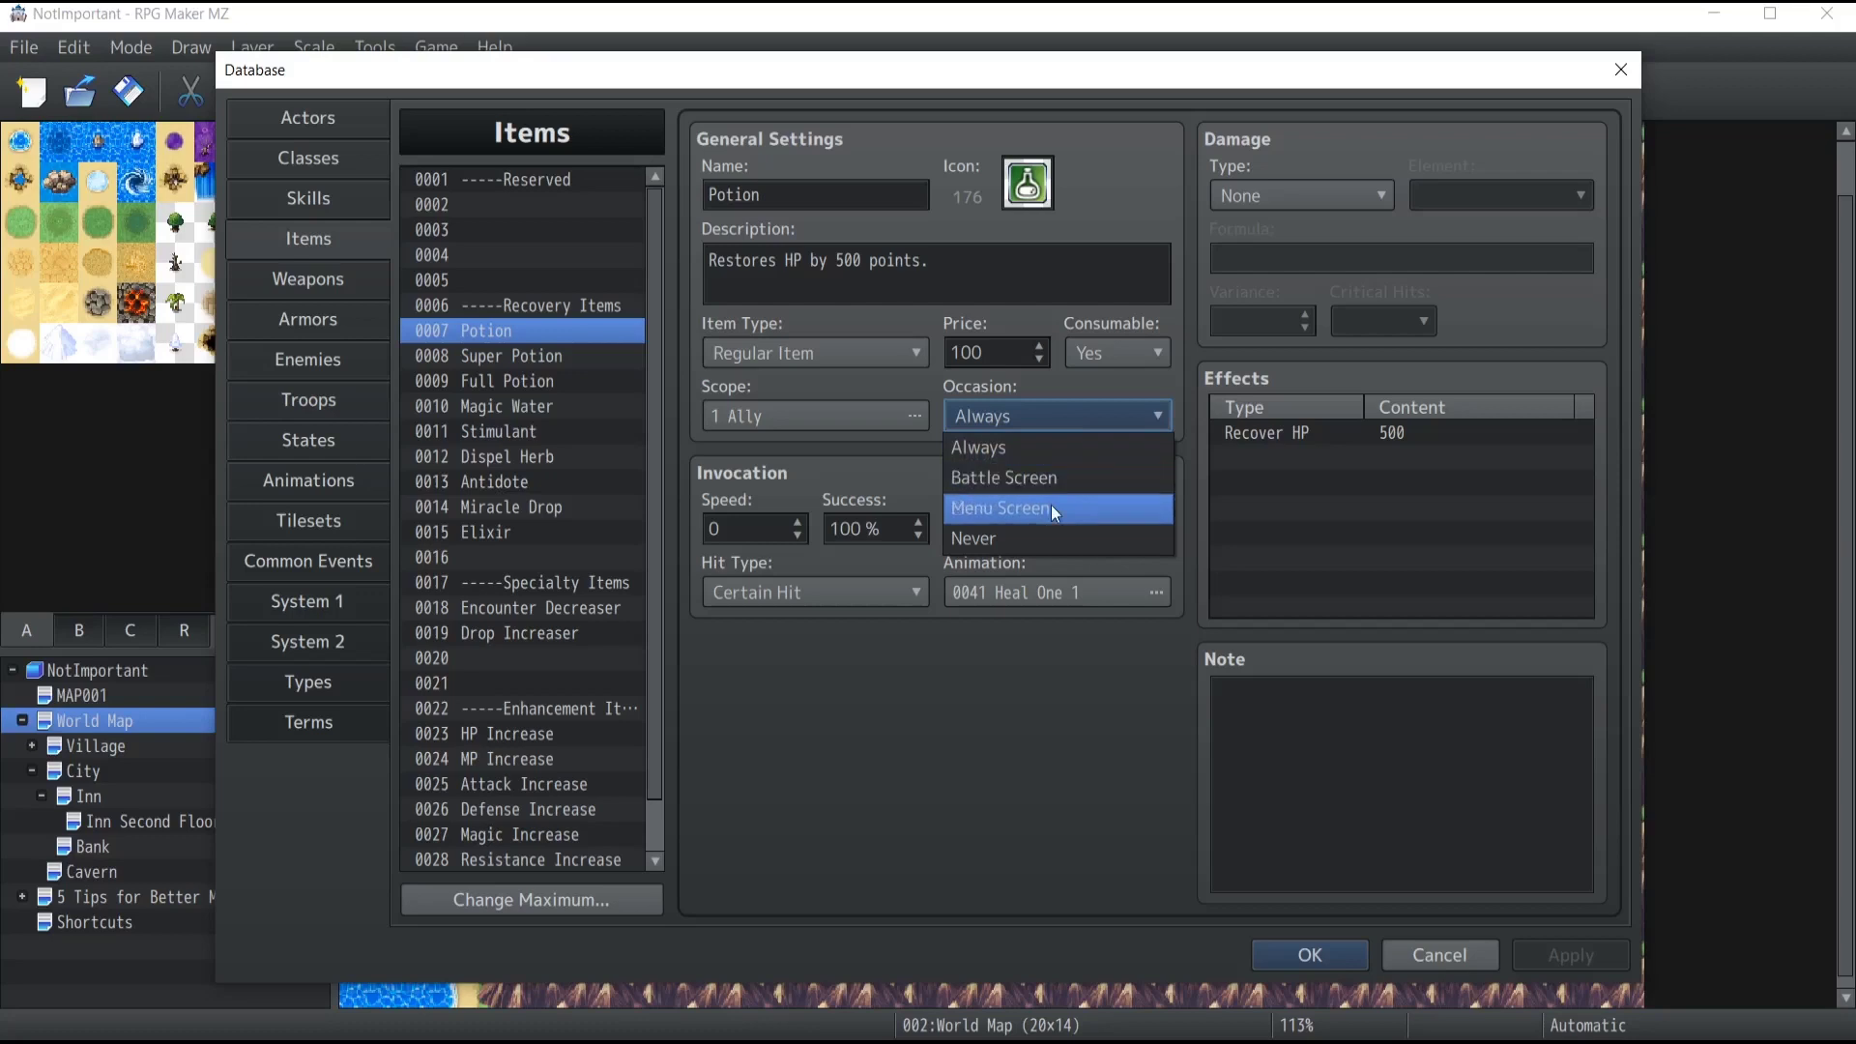
click(1025, 452)
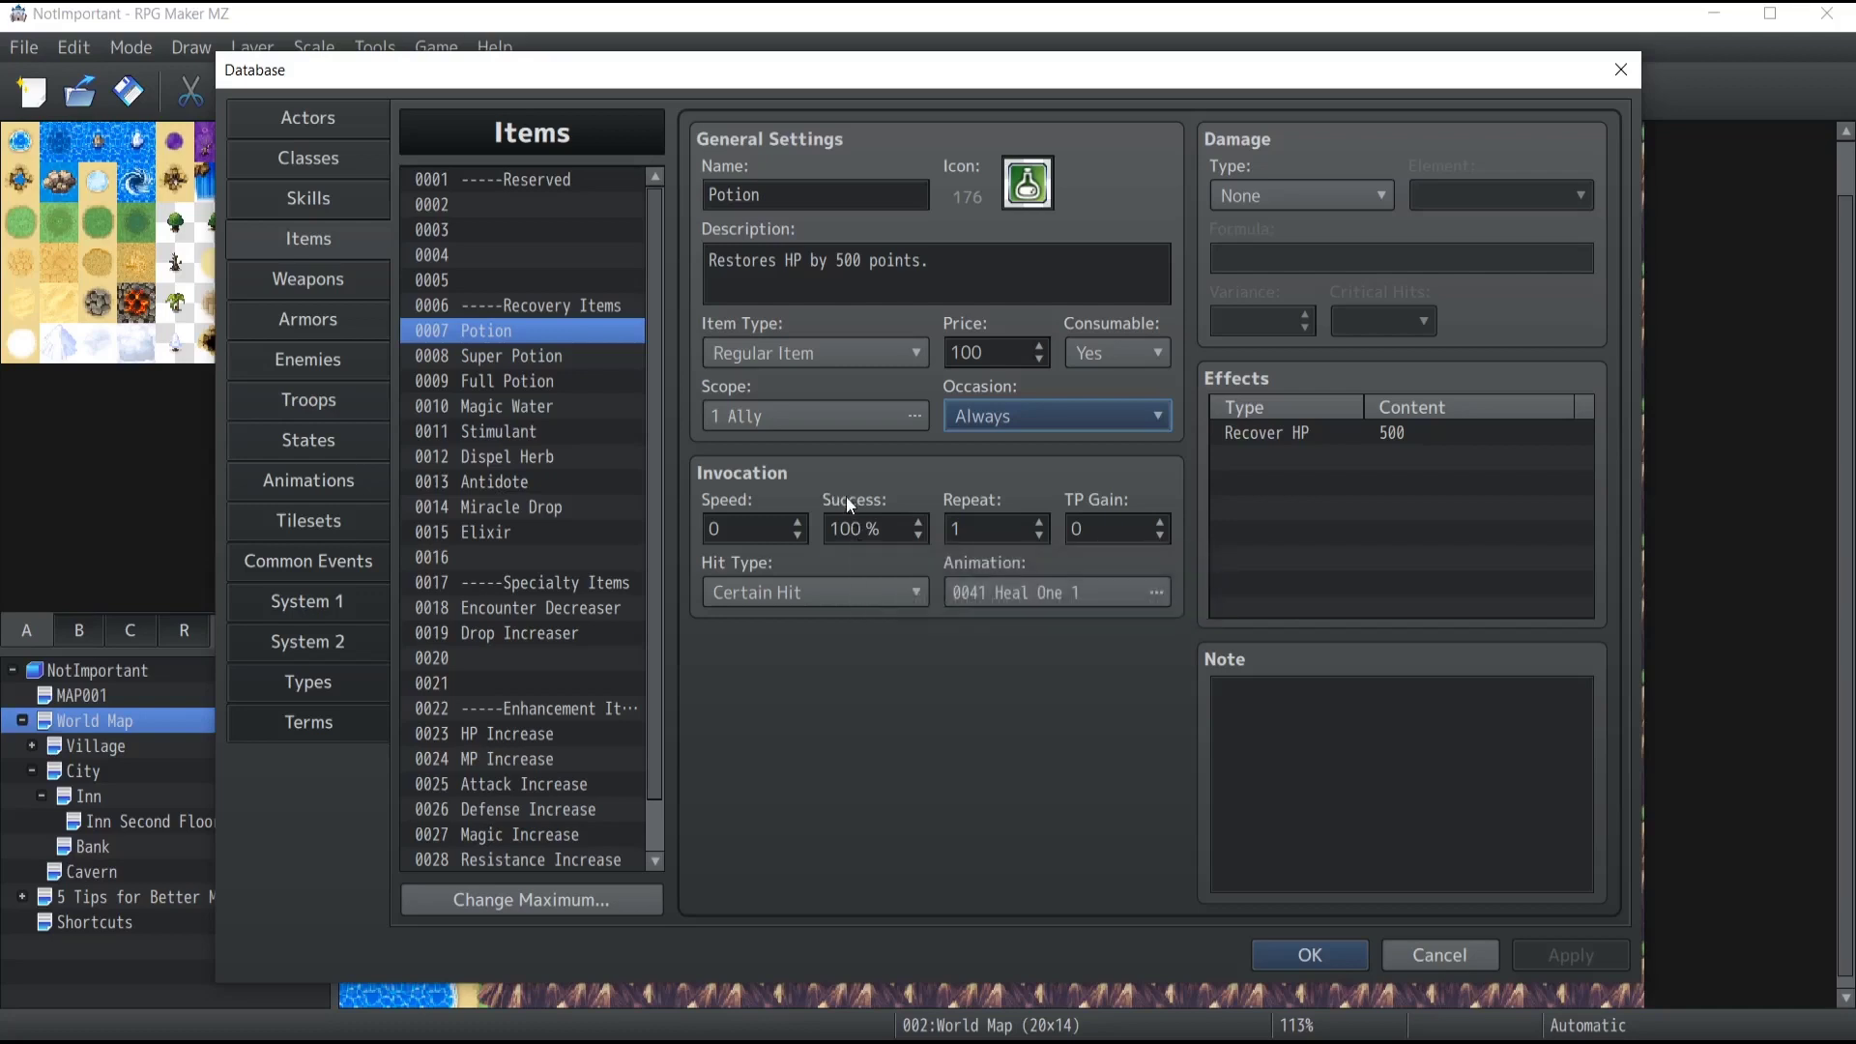
double_click(844, 528)
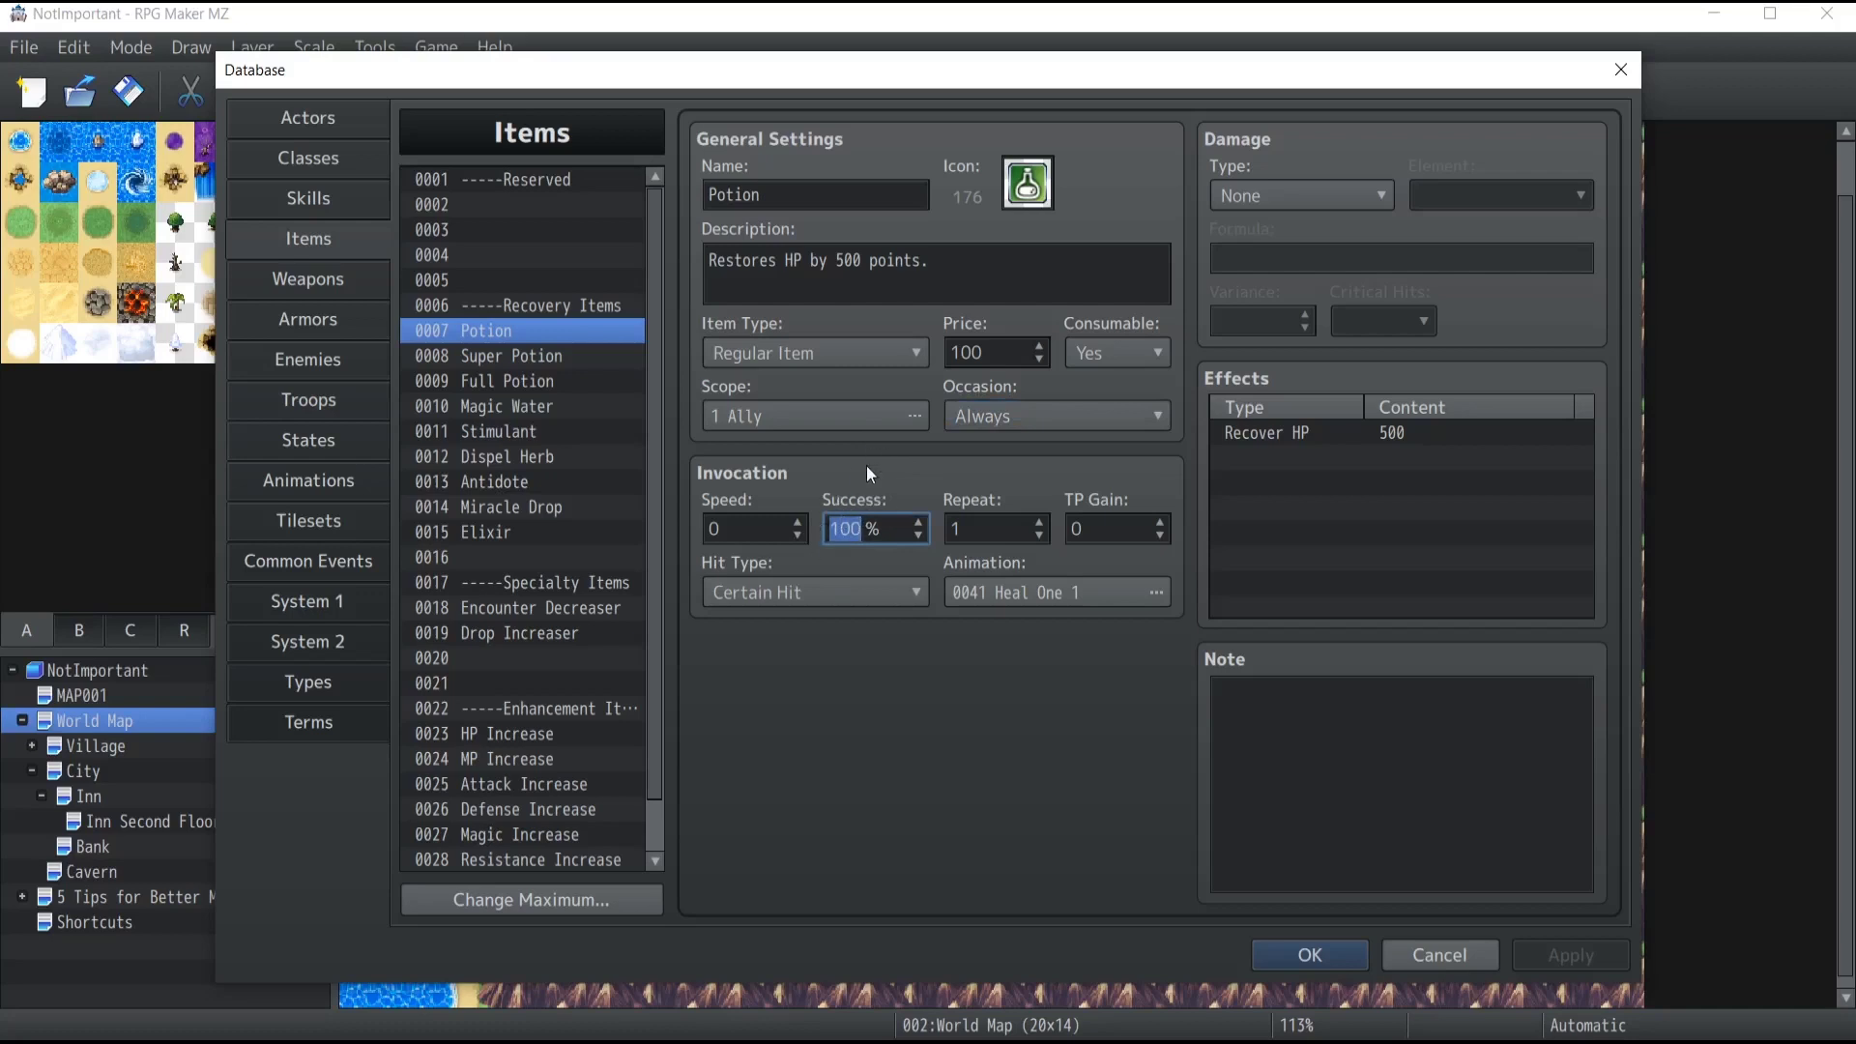
double_click(981, 529)
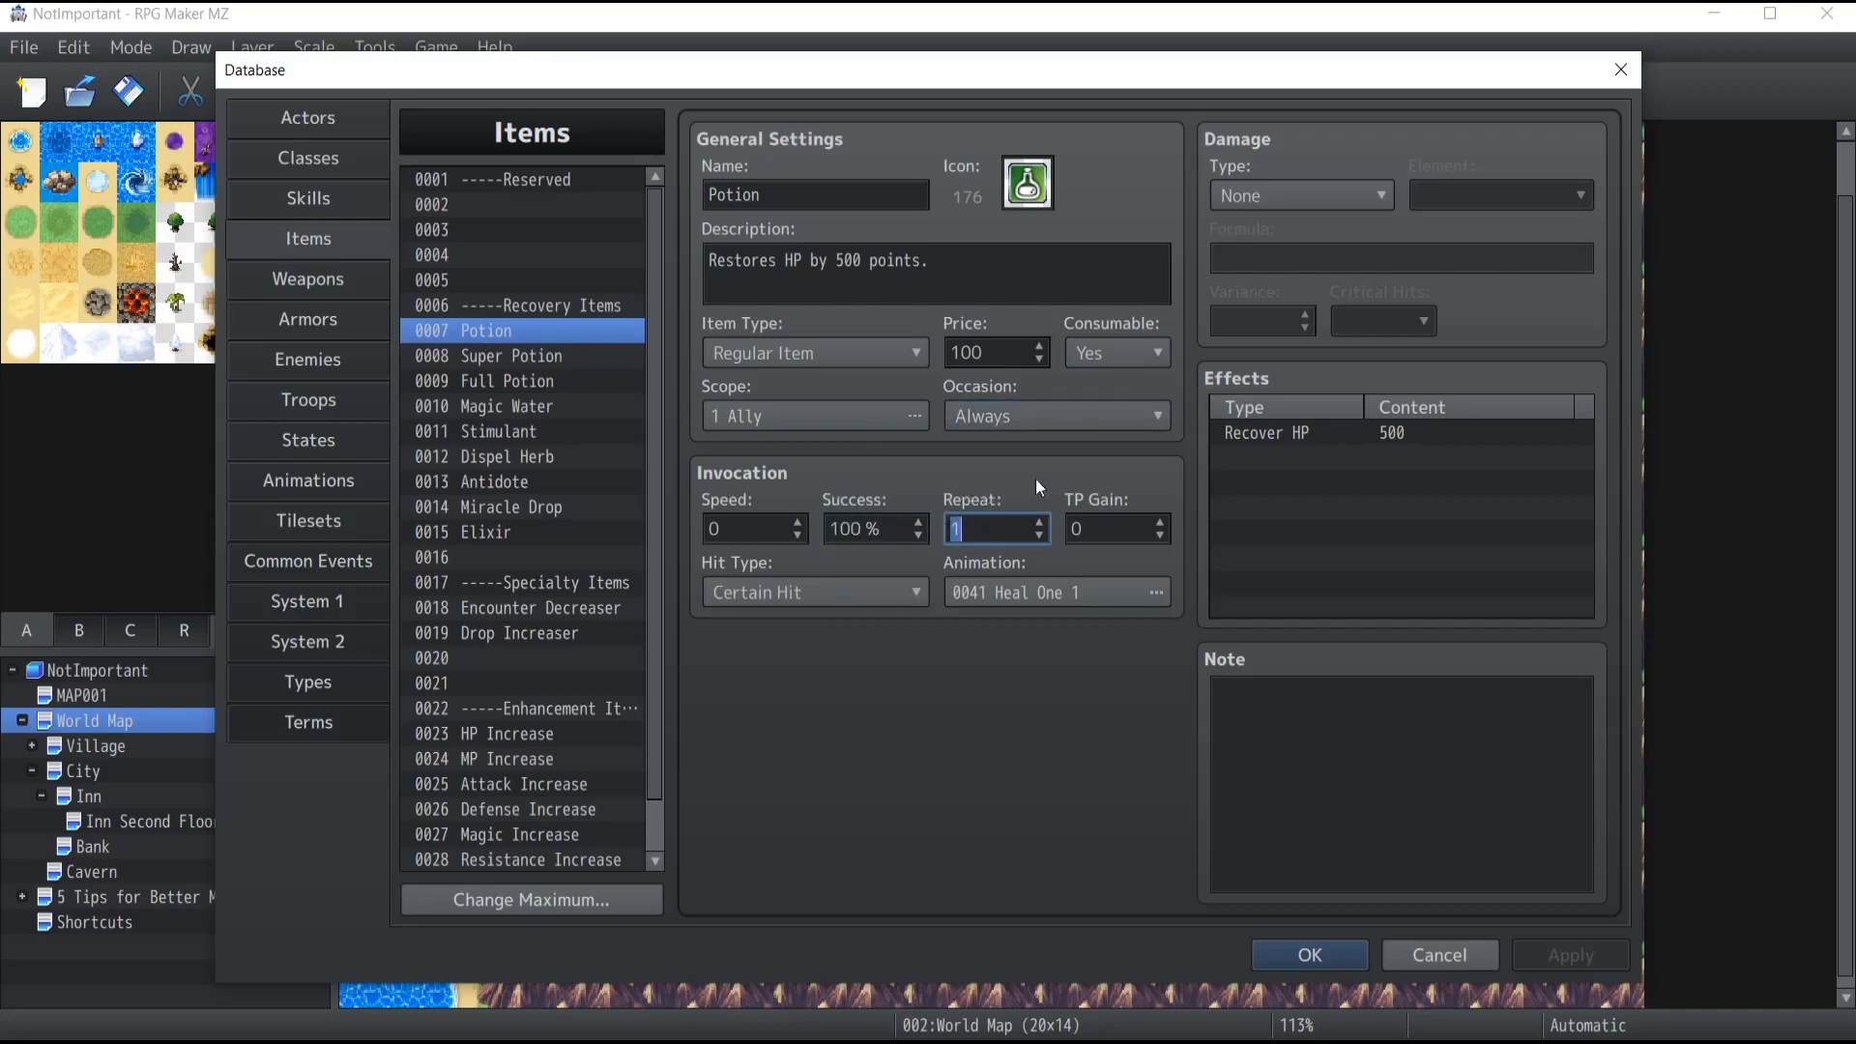
key(Tab)
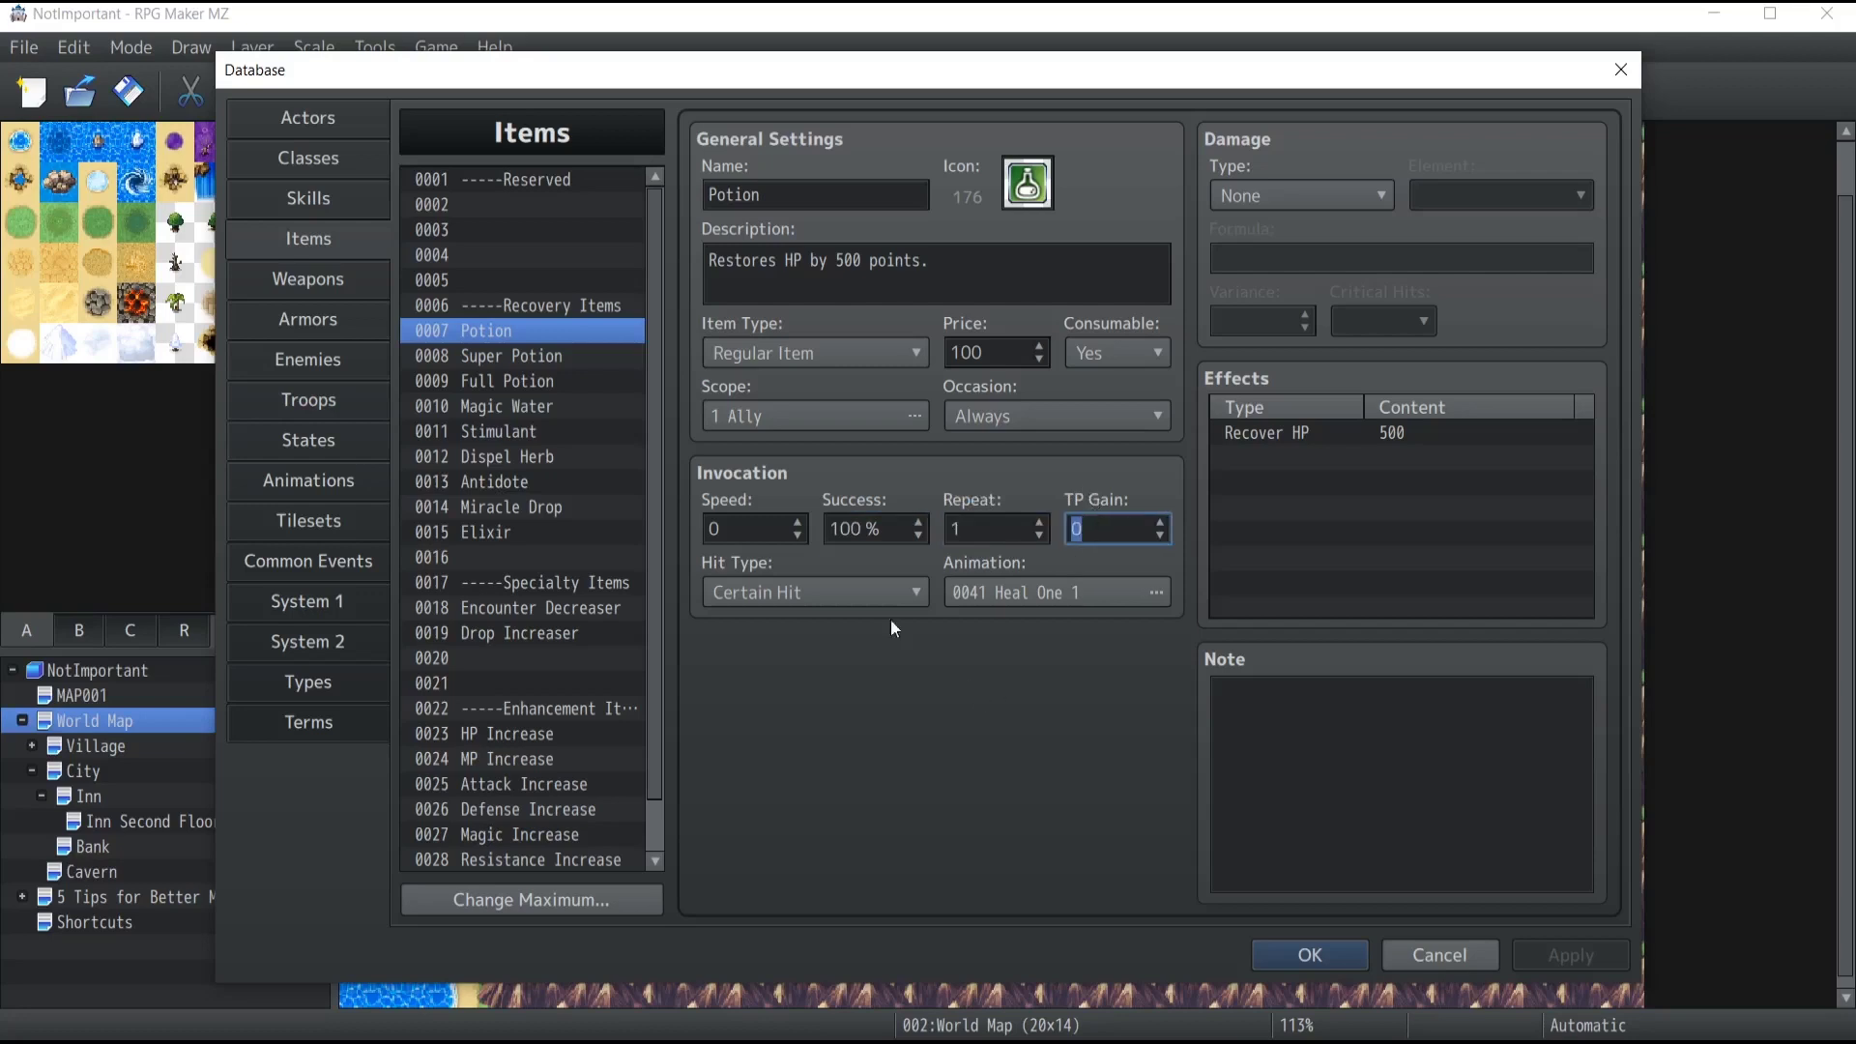
click(814, 597)
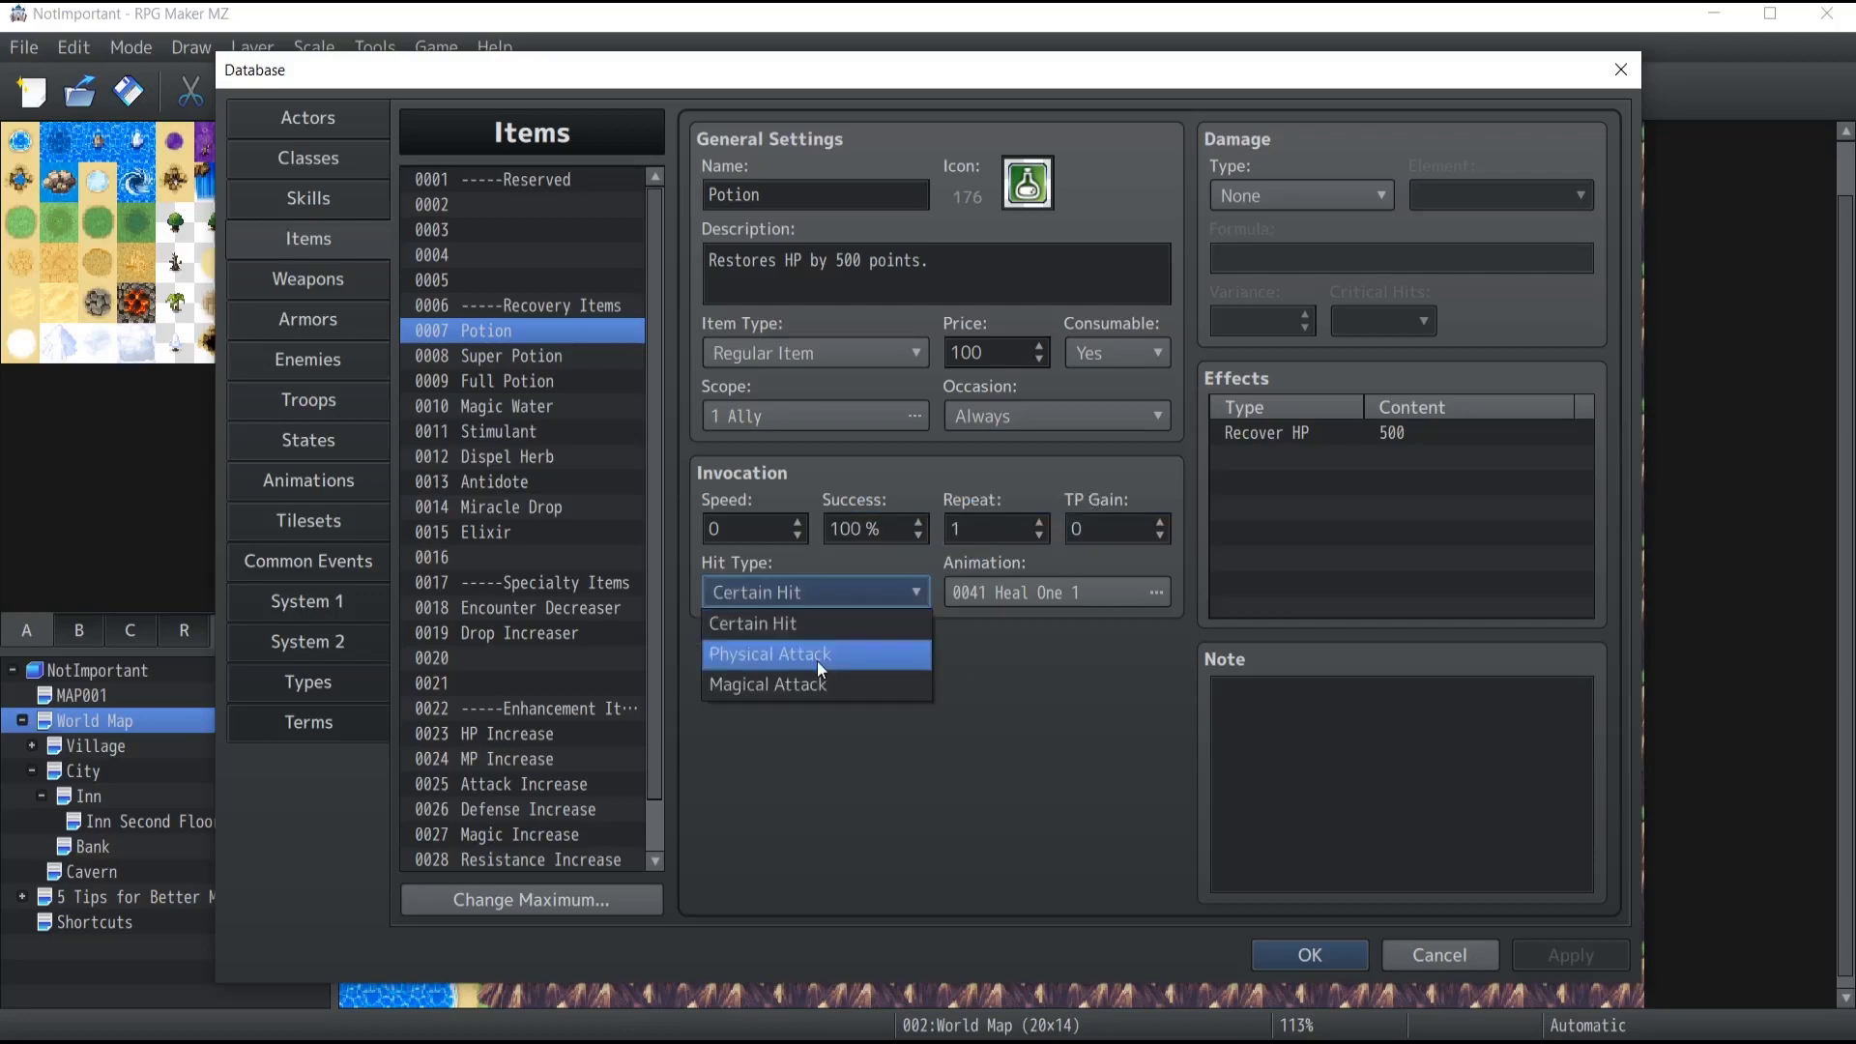
click(820, 634)
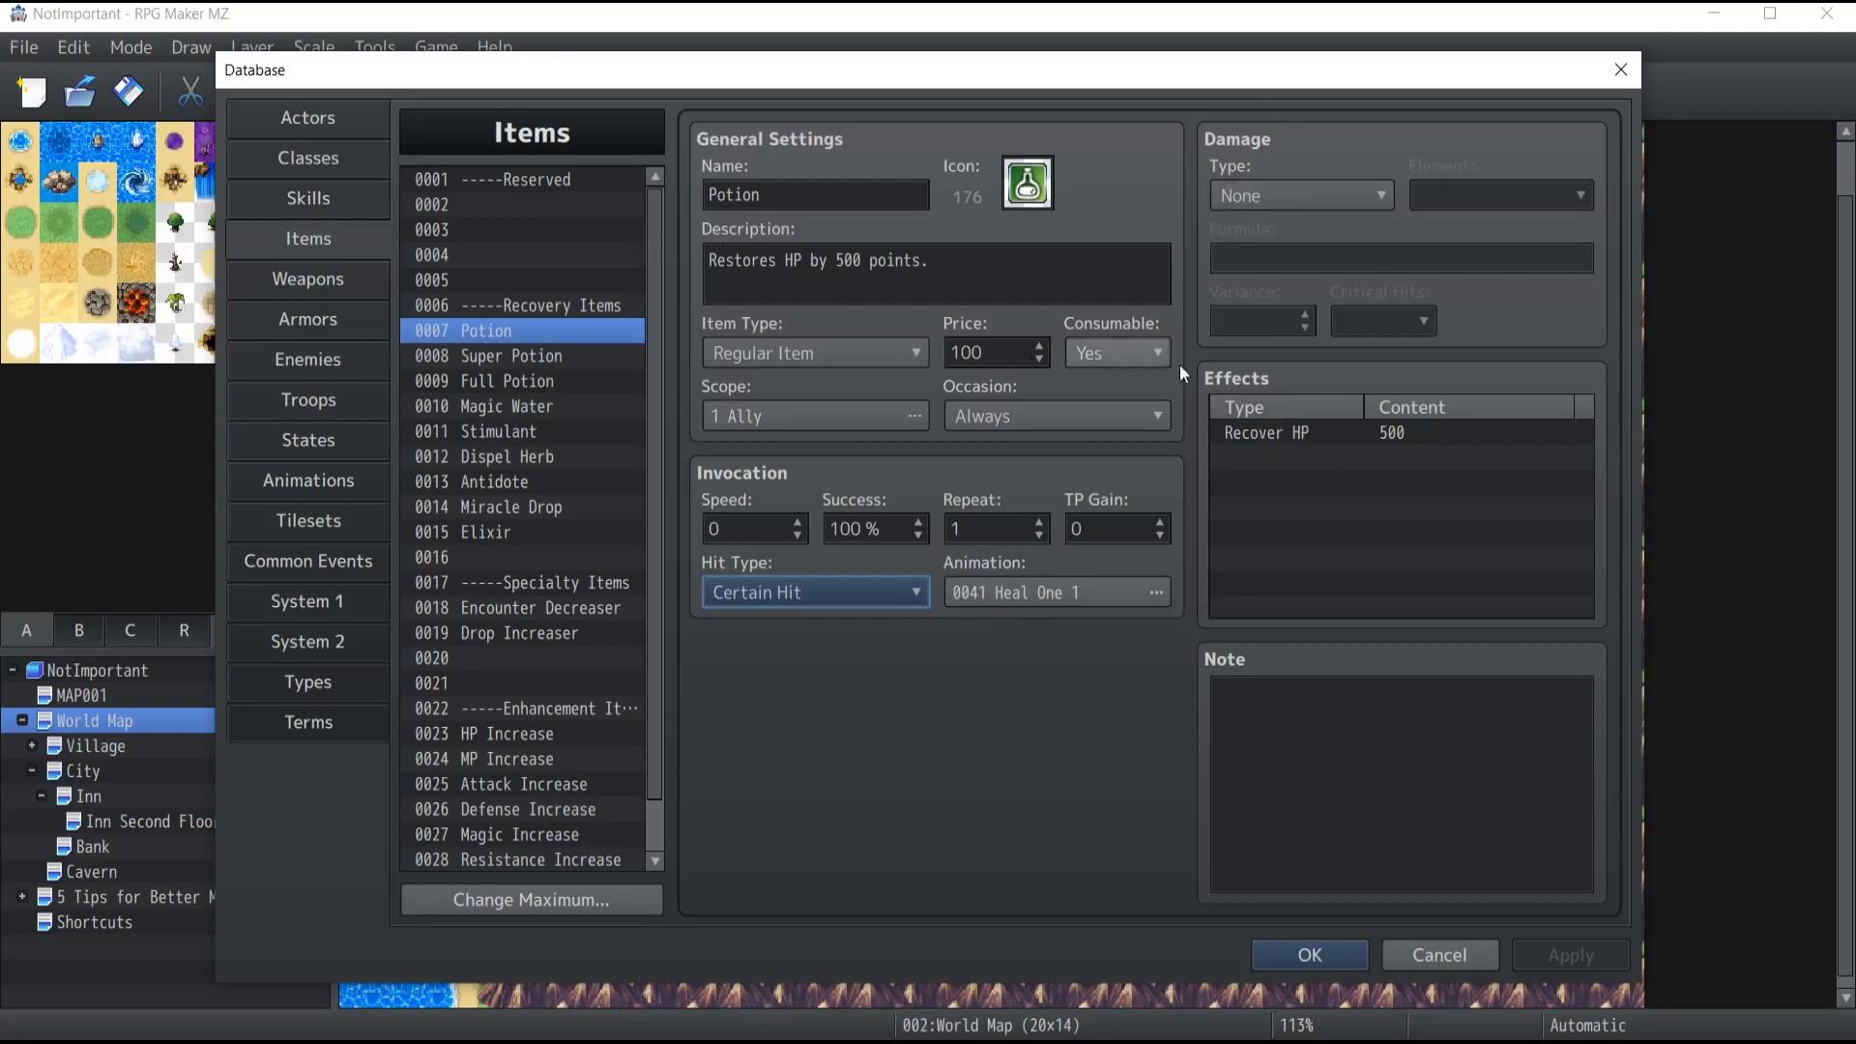
click(1266, 432)
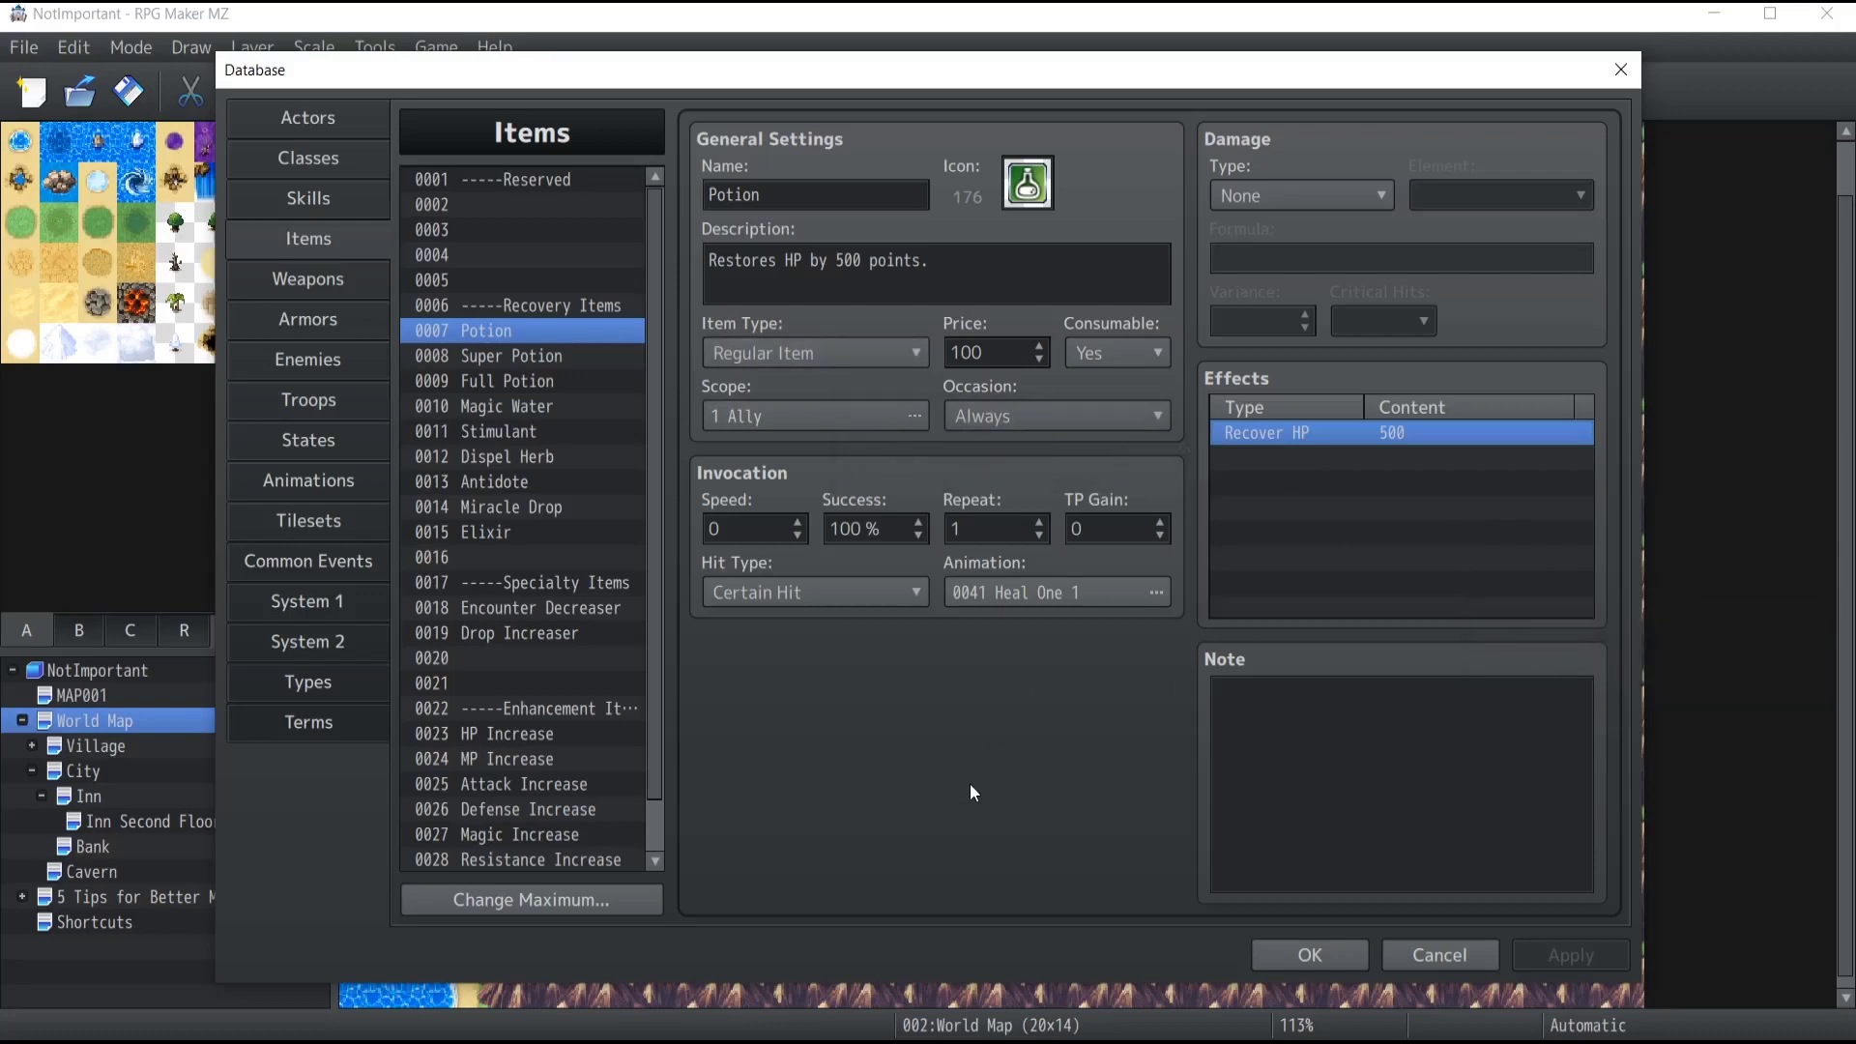
Set the Potion's damage type to HP Damage, clear the 0 formula, and keep element None.
click(1338, 197)
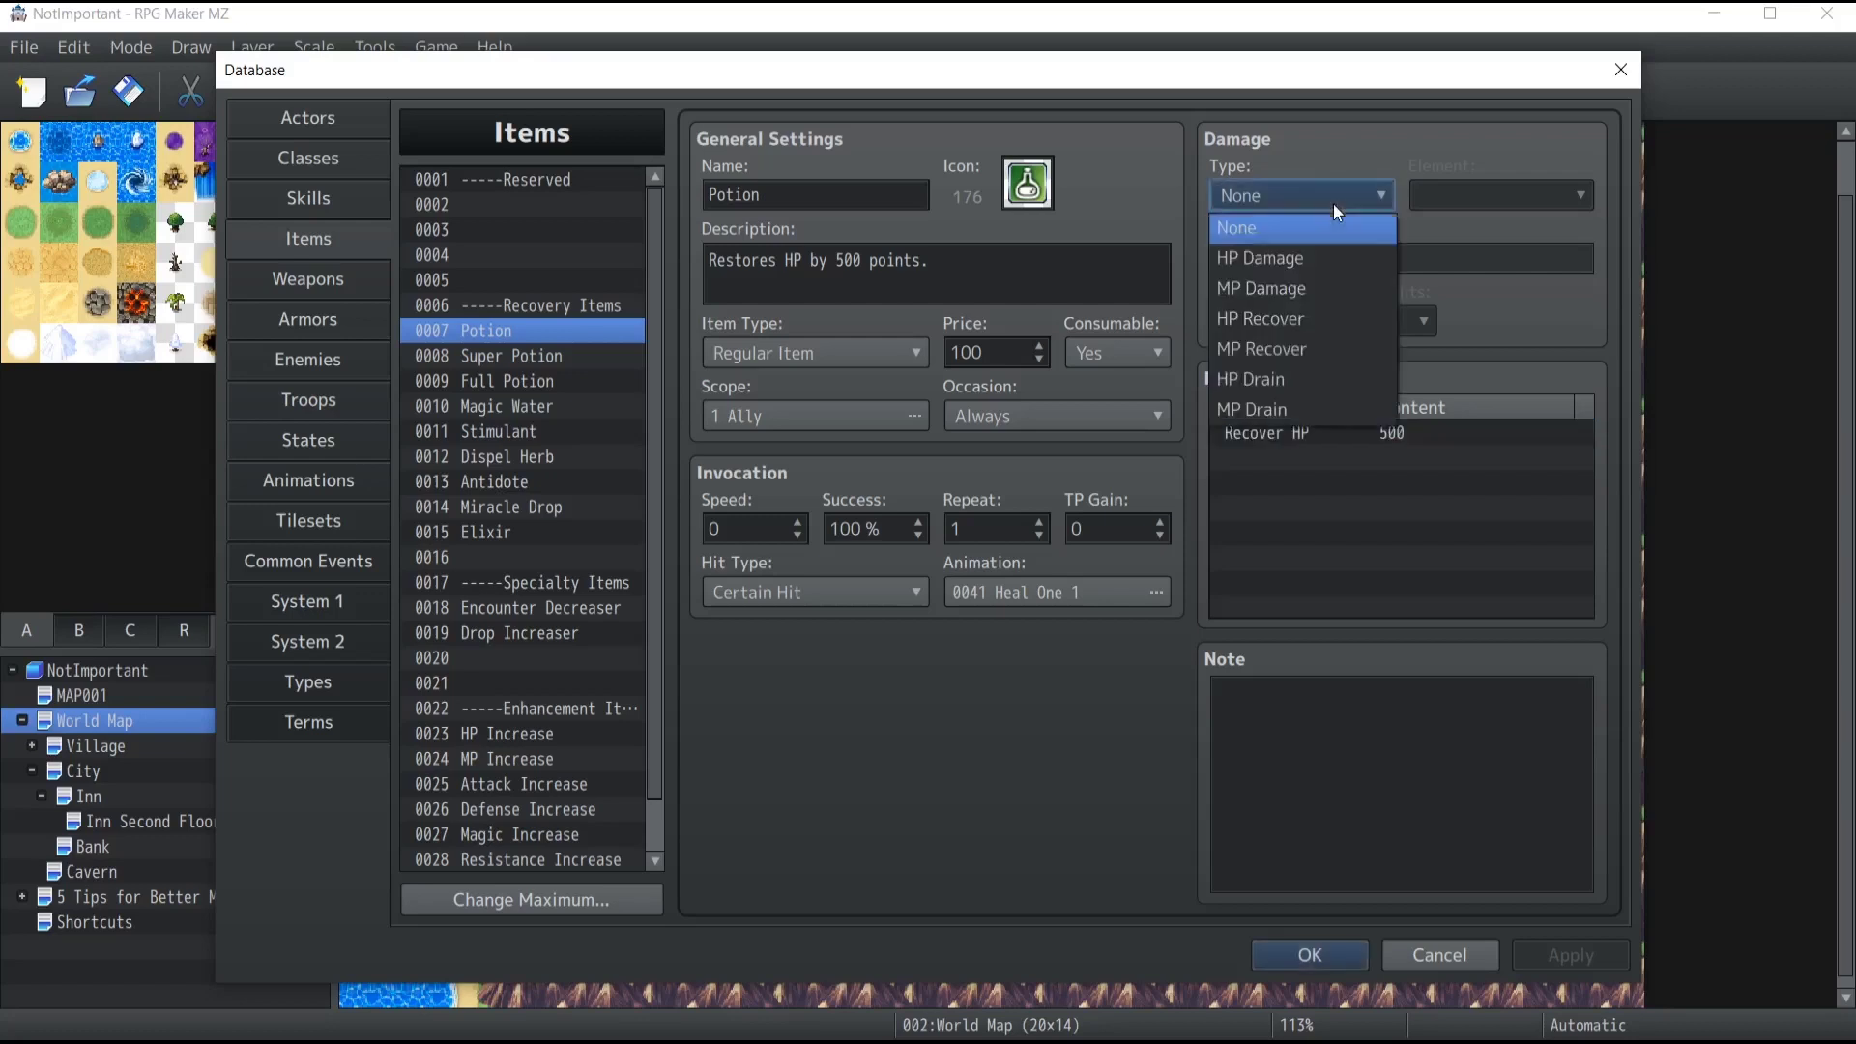
click(1322, 267)
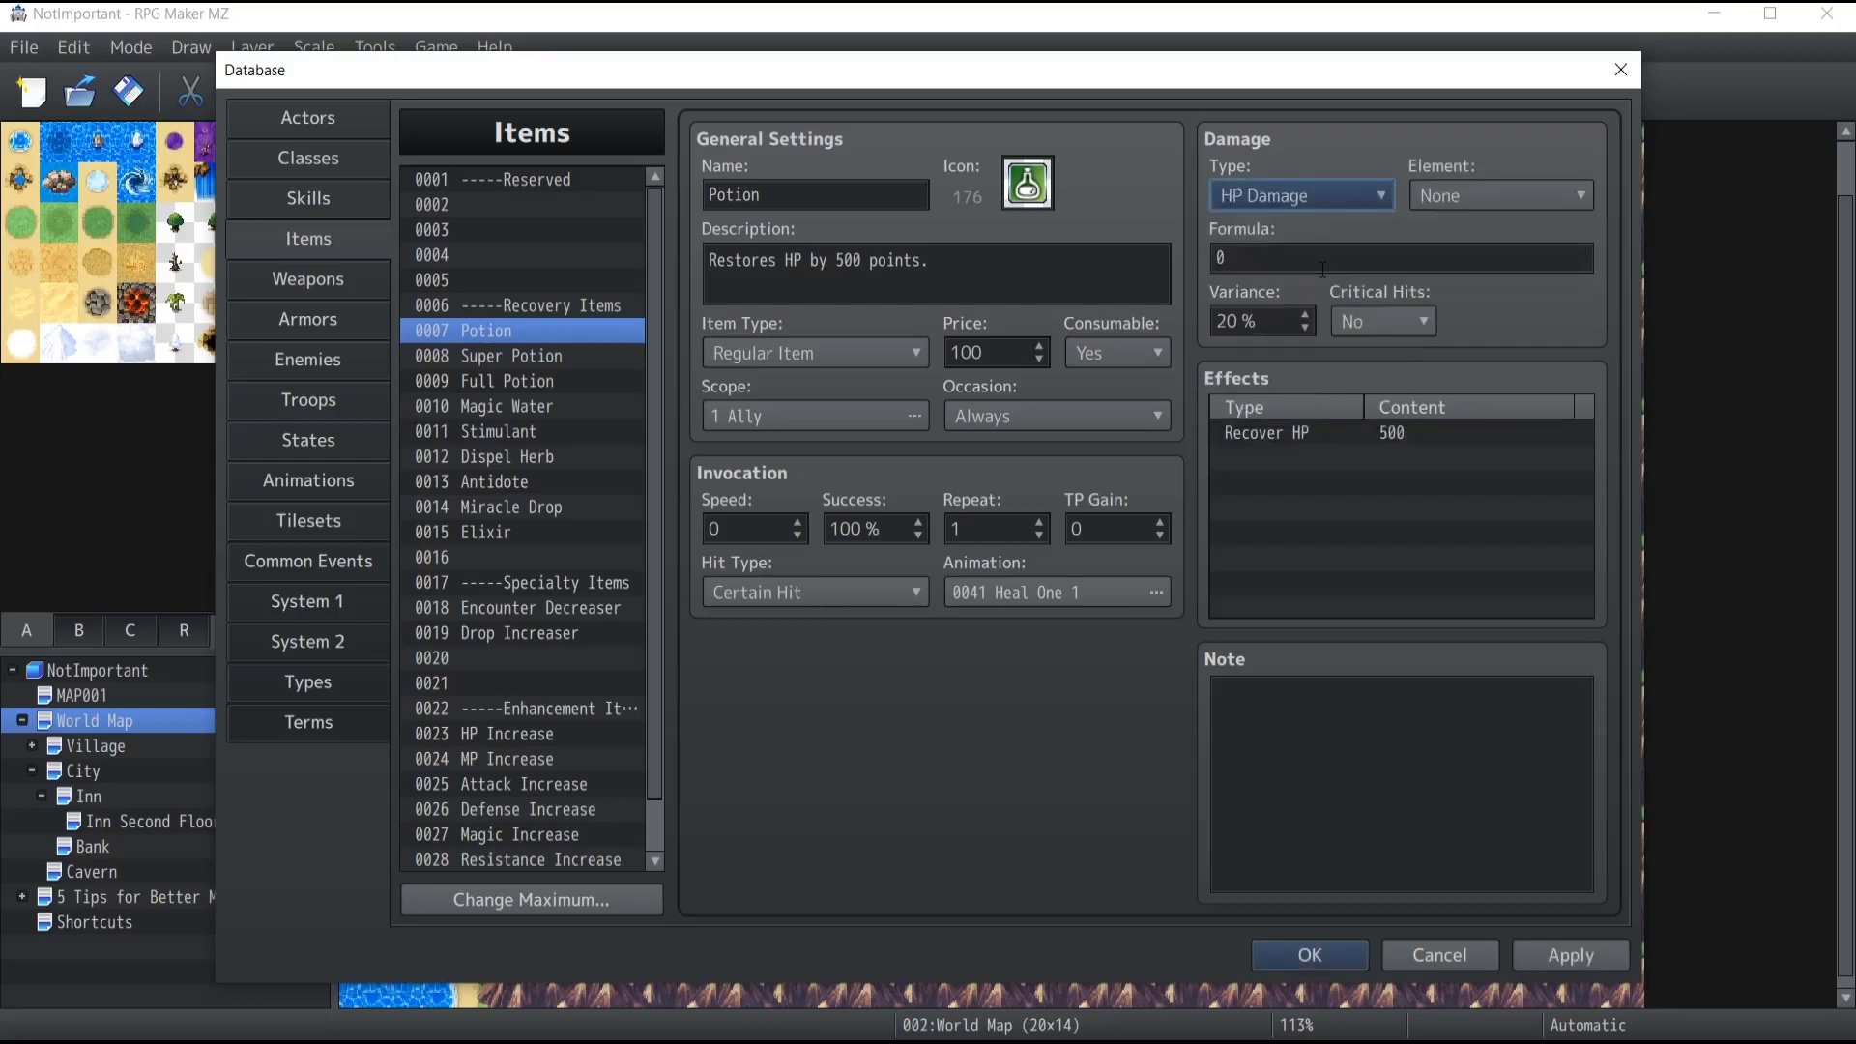
click(1266, 253)
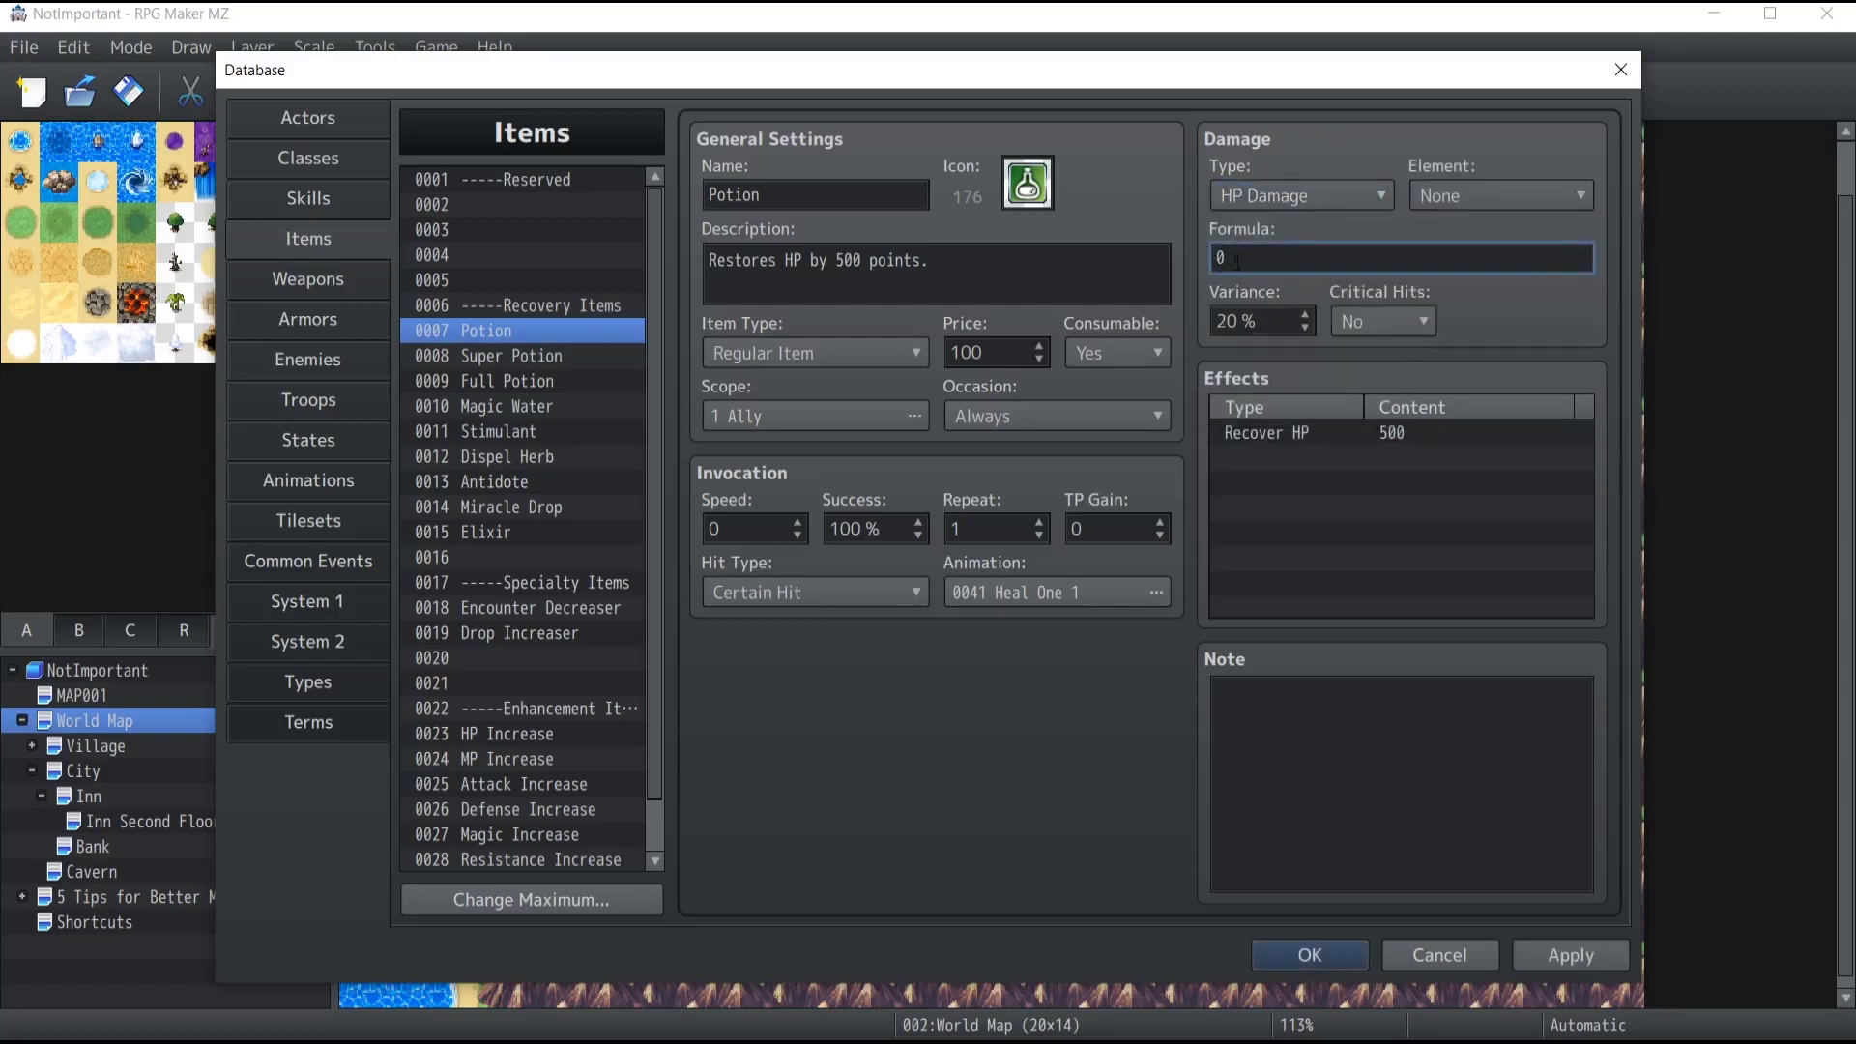
click(1309, 212)
click(1309, 210)
click(1289, 268)
key(BackSpace)
click(1480, 189)
click(1480, 189)
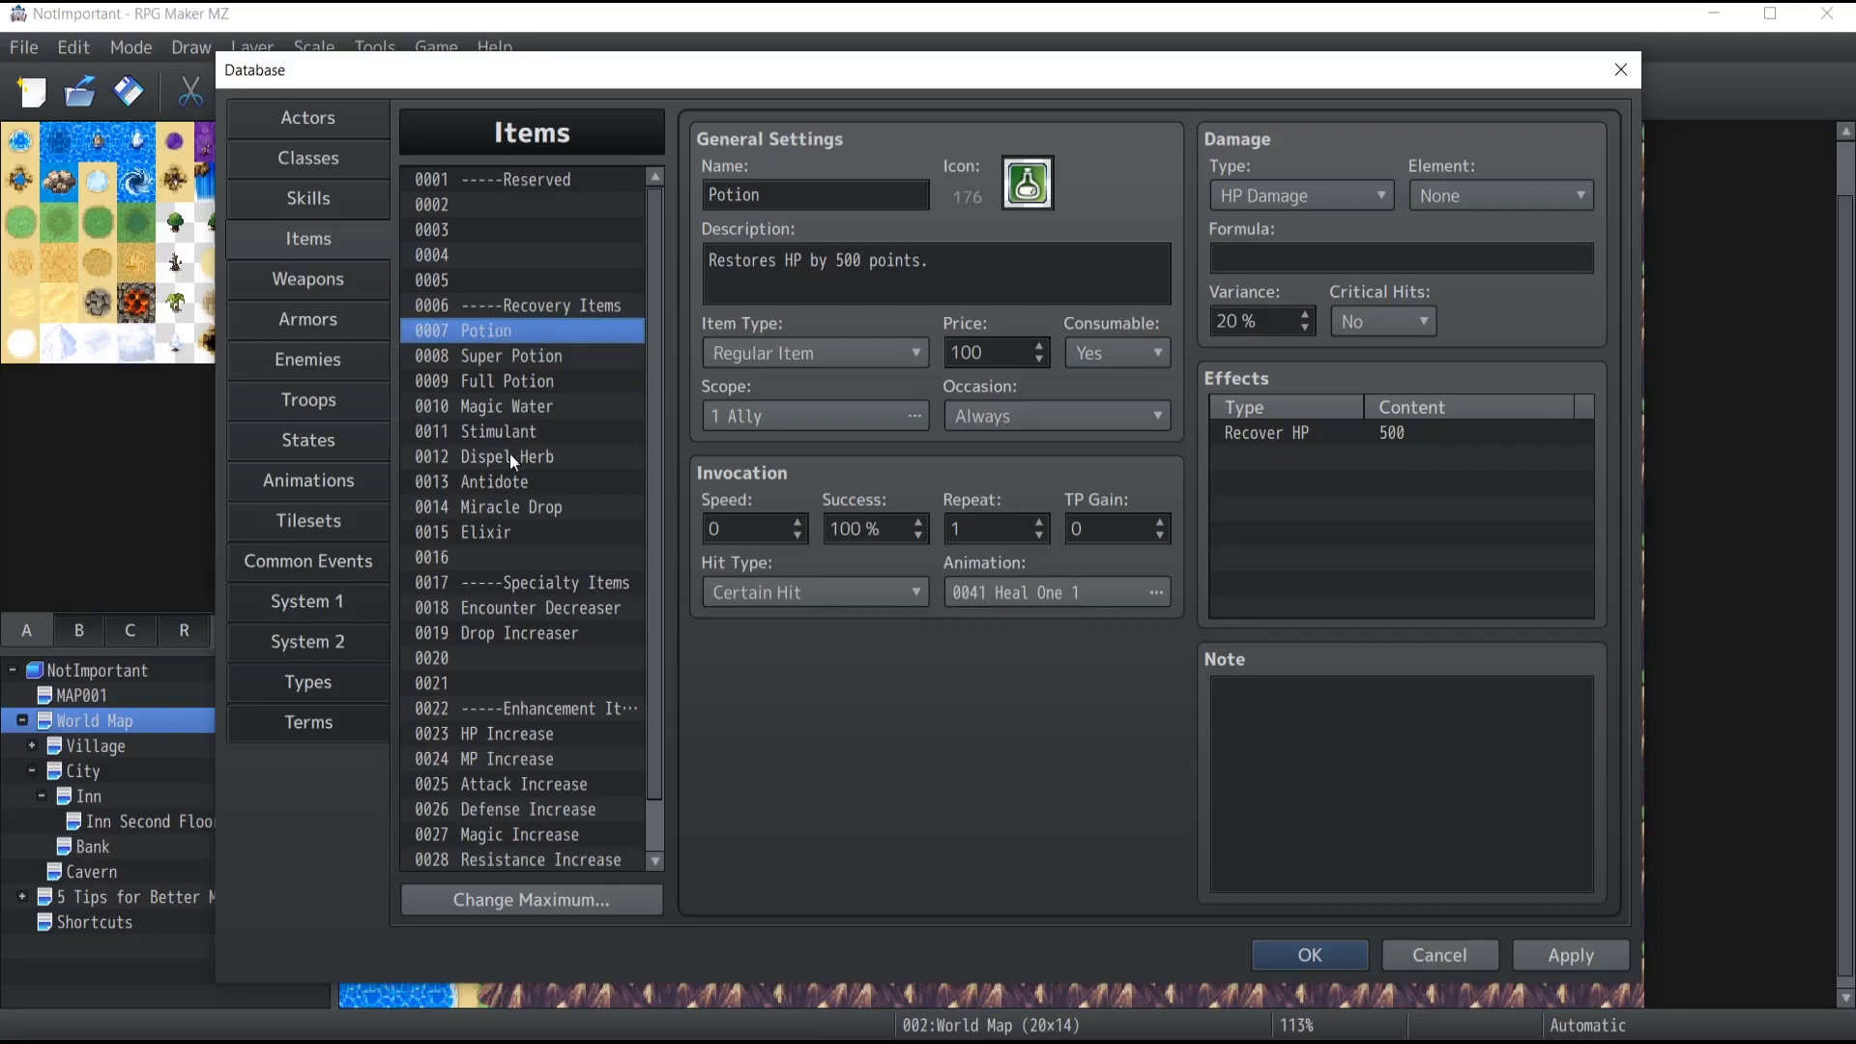
Paste the Potion into row 0016, rename it Poison, and describe it 'Damage HP by 250 points.'.
click(507, 557)
key(ctrl+v)
double_click(801, 194)
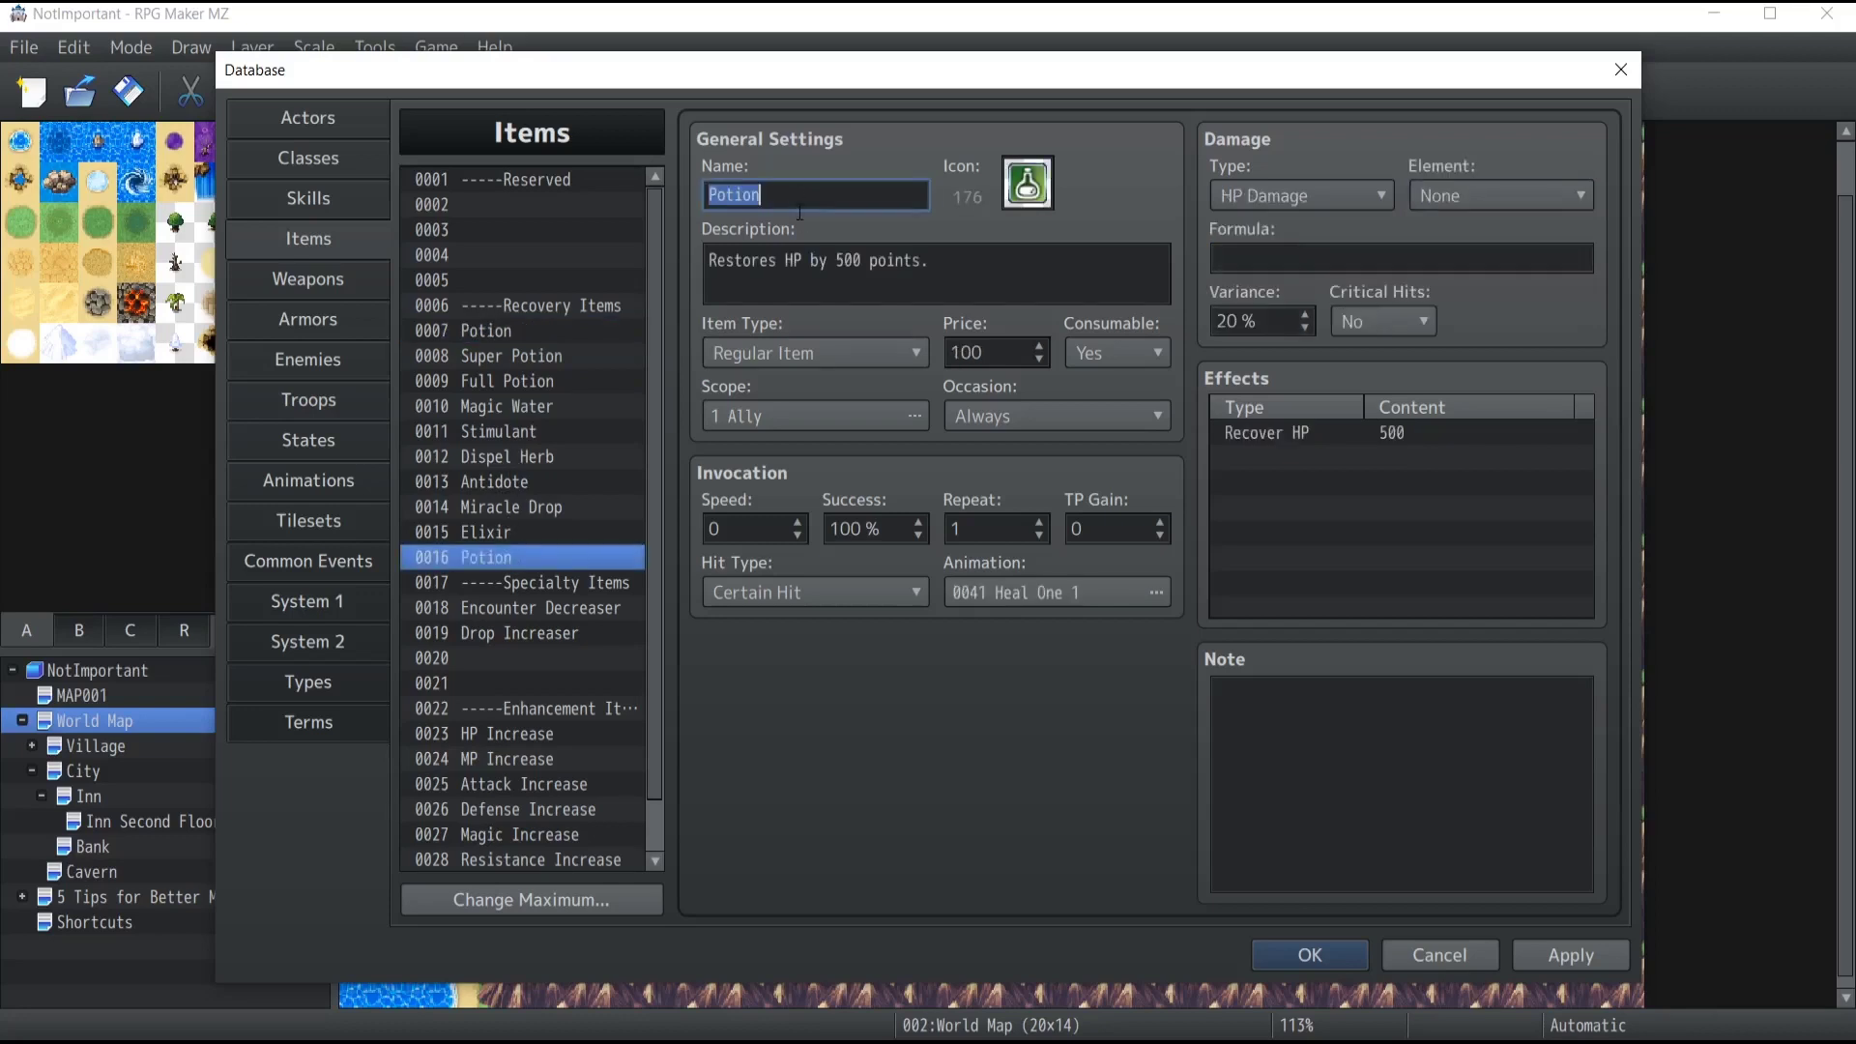
text(Poison)
click(771, 274)
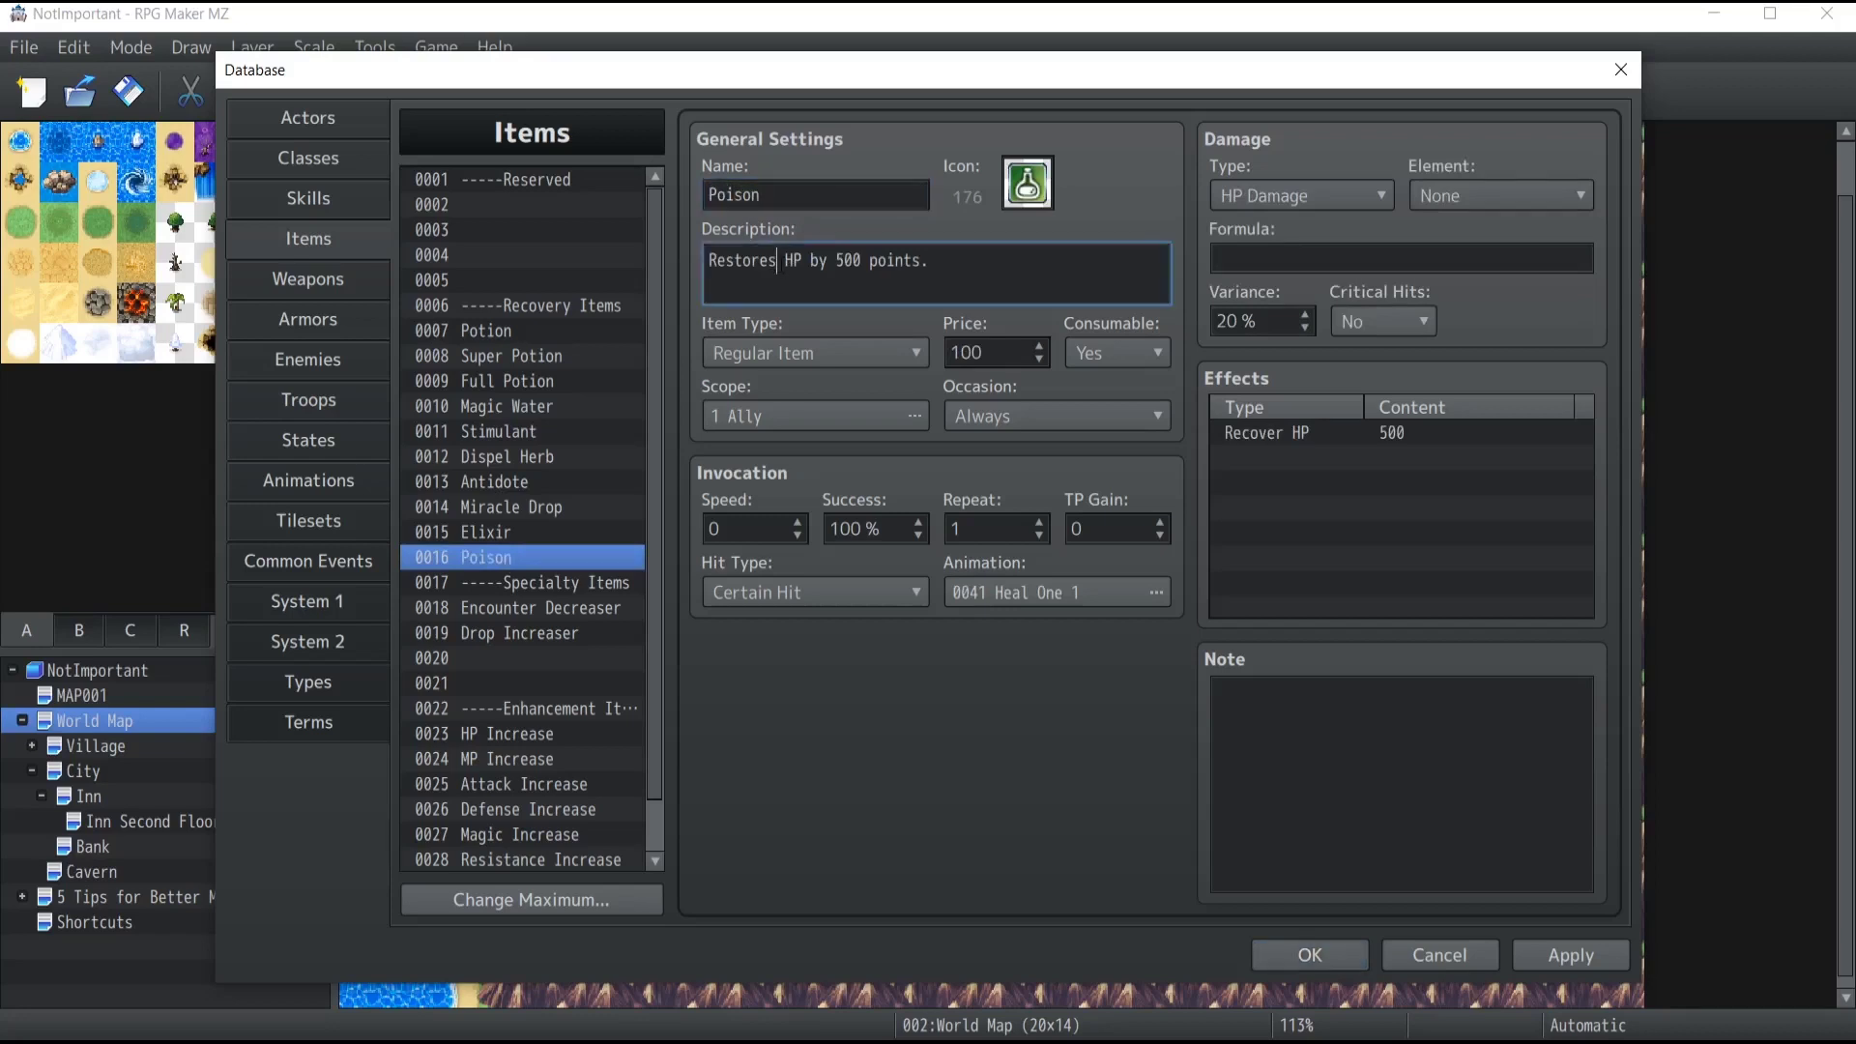
double_click(742, 260)
text(Damage)
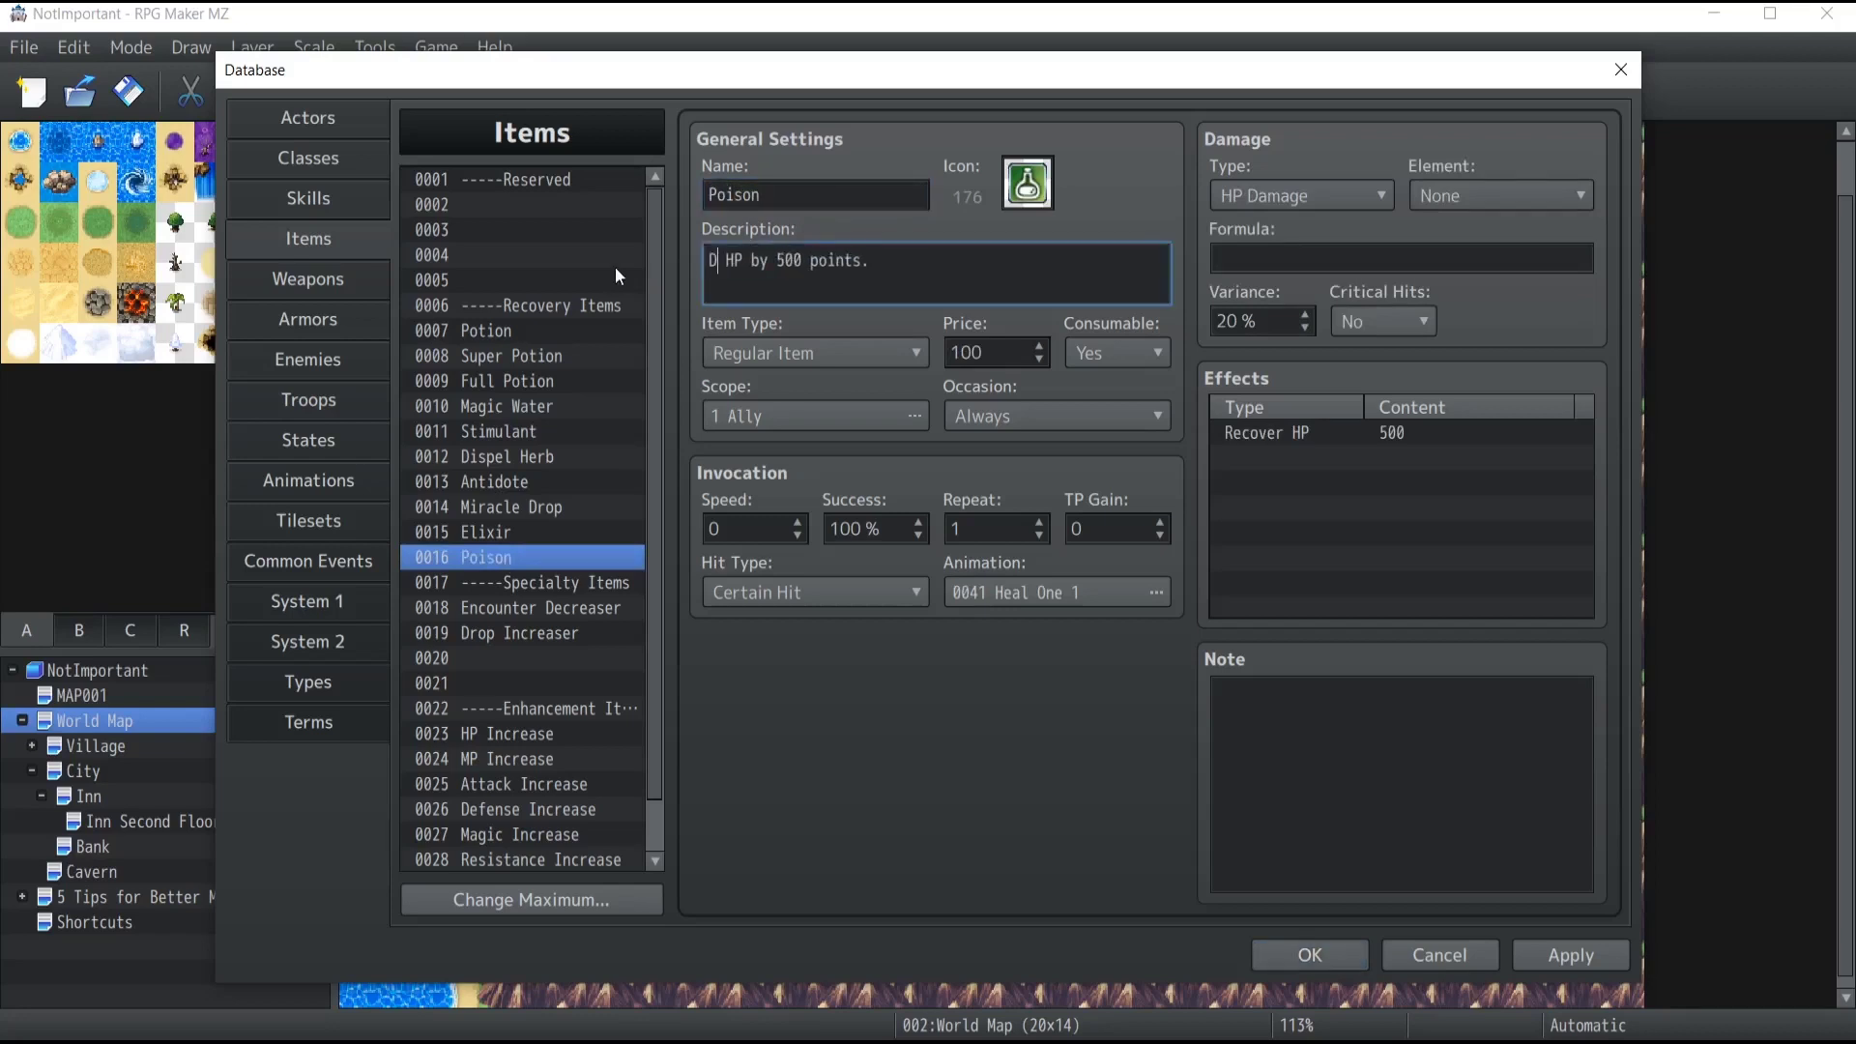
double_click(832, 260)
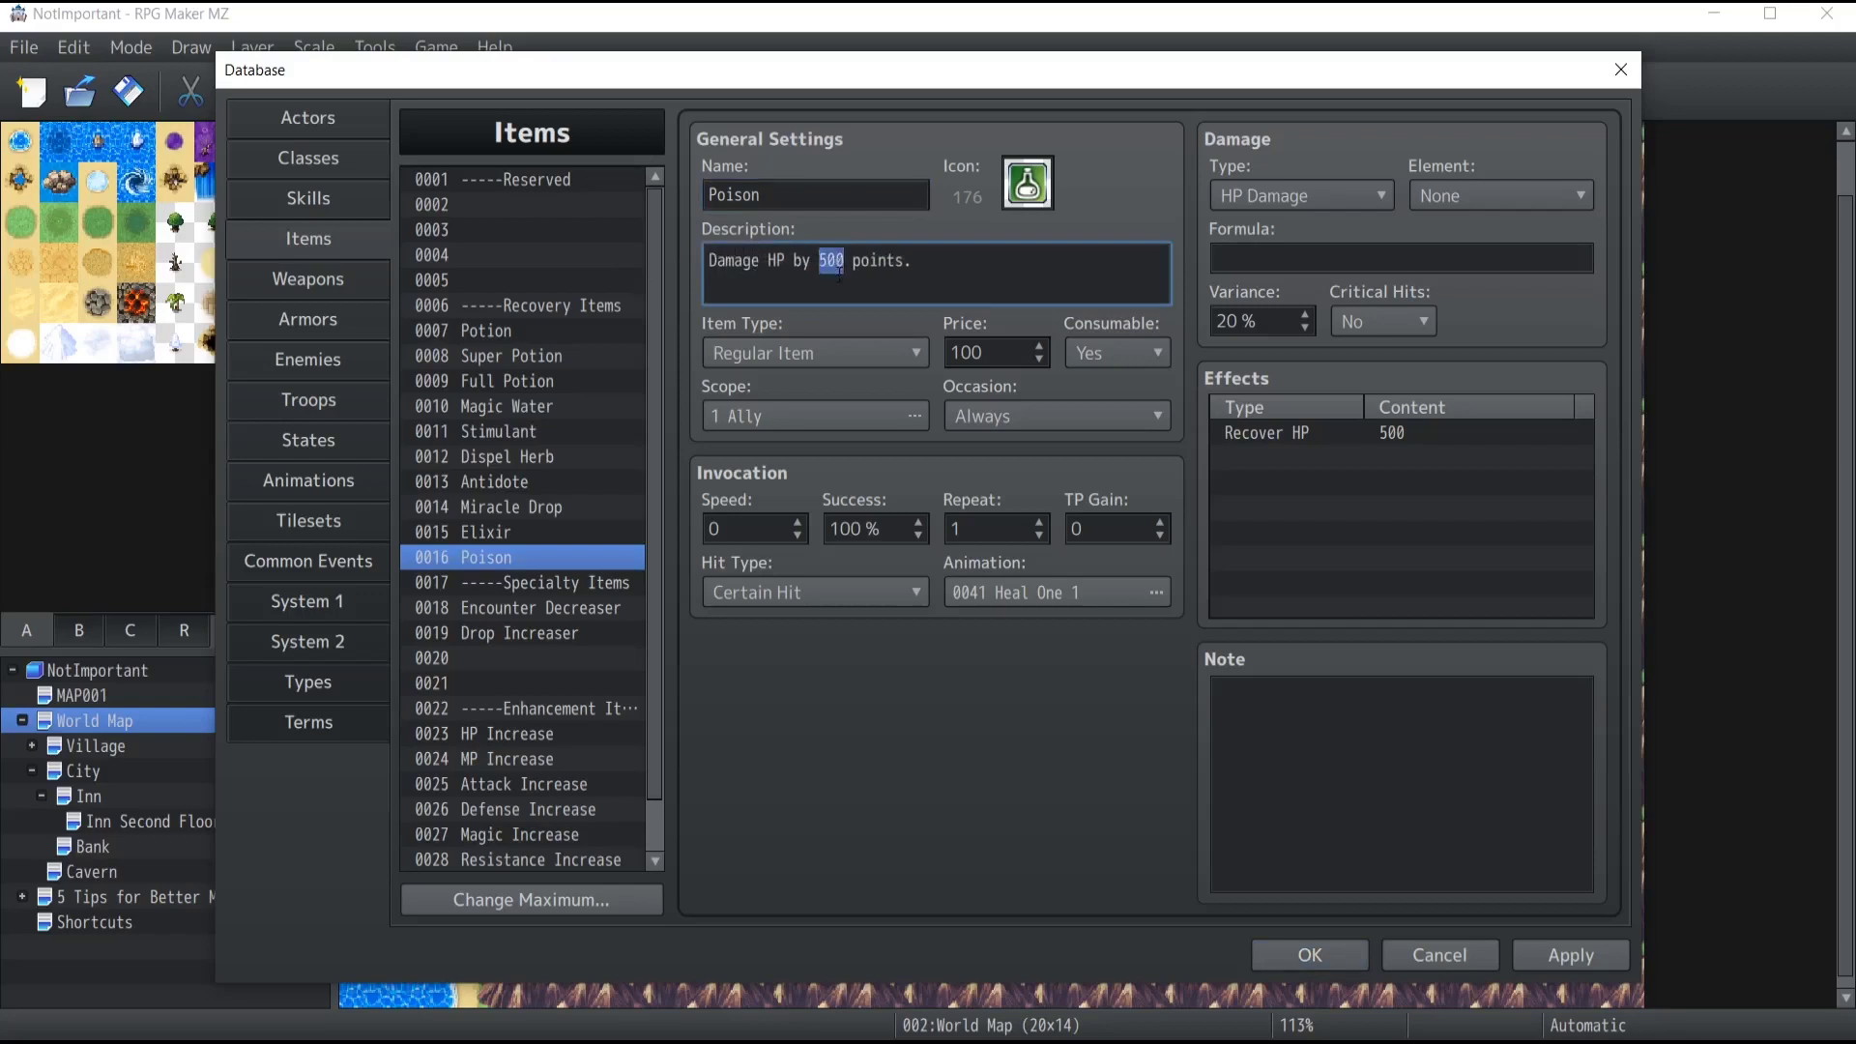
text(250)
Set Poison's scope to 1 Enemy and occasion to Battle Screen, keeping it consumable.
click(904, 415)
click(677, 495)
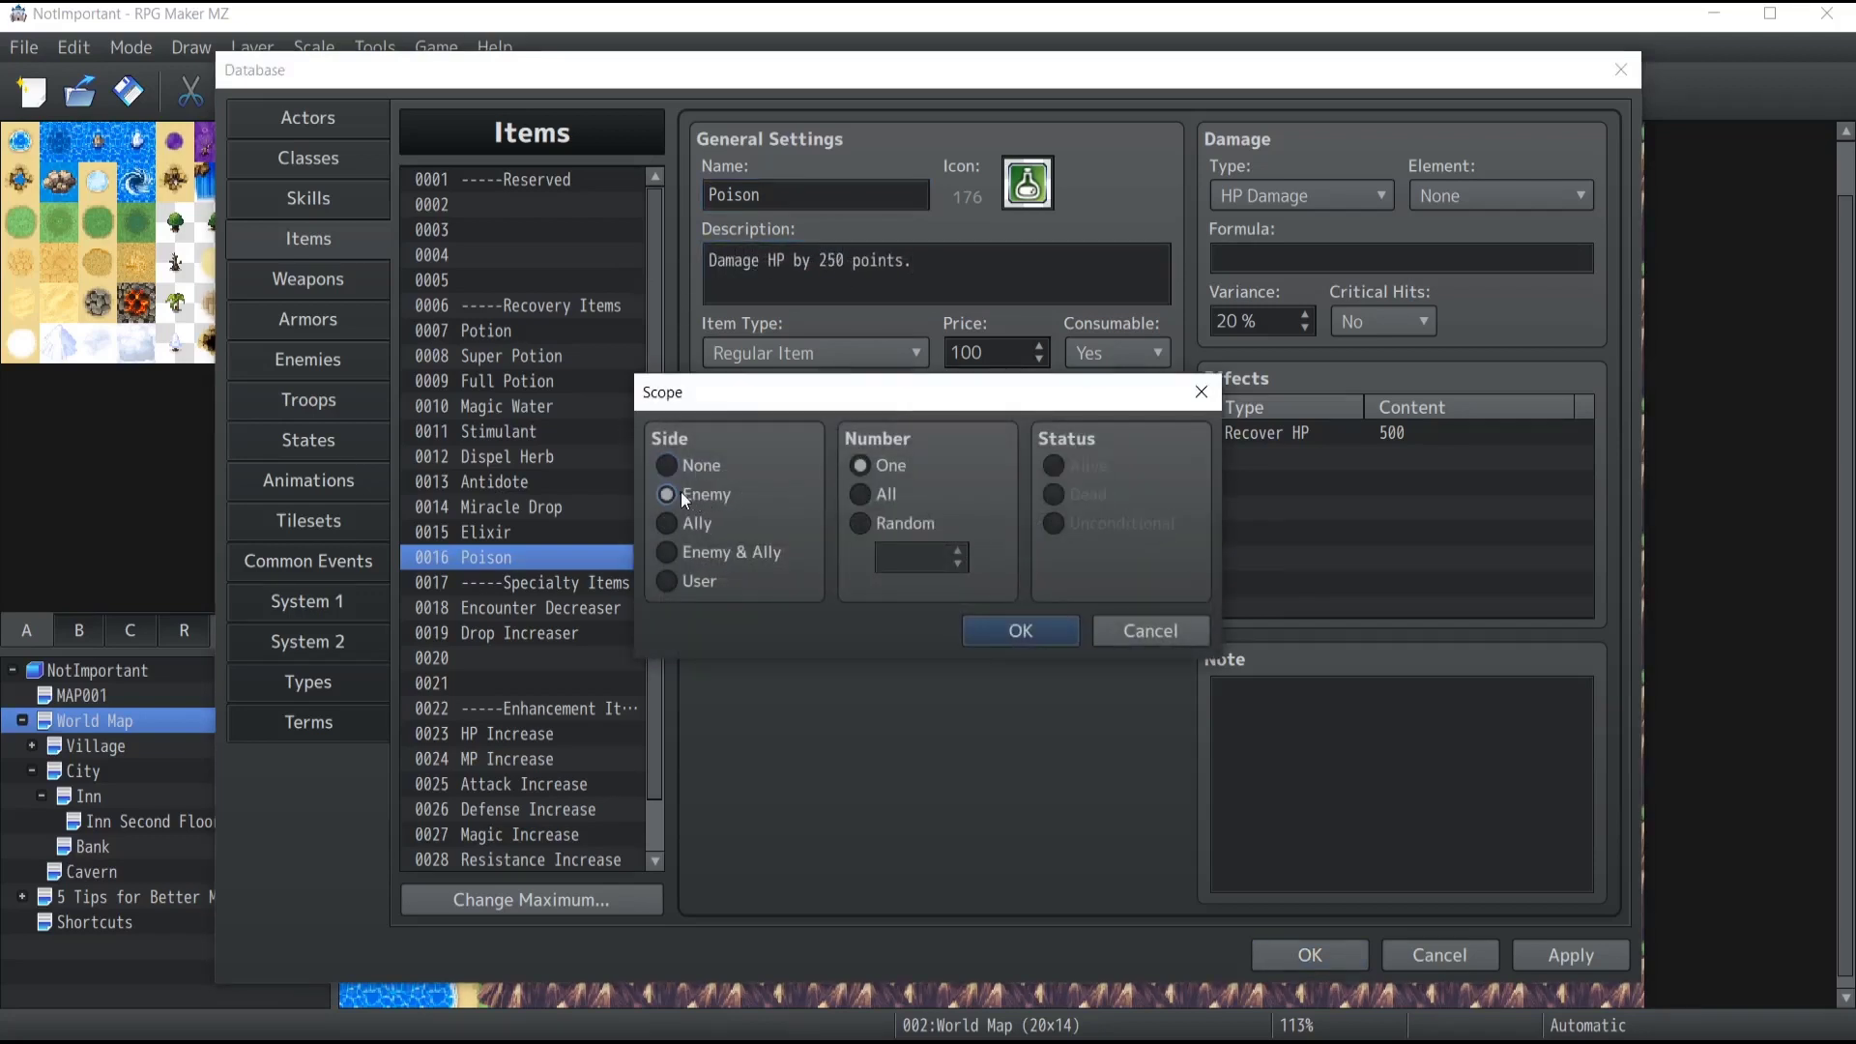
click(1042, 631)
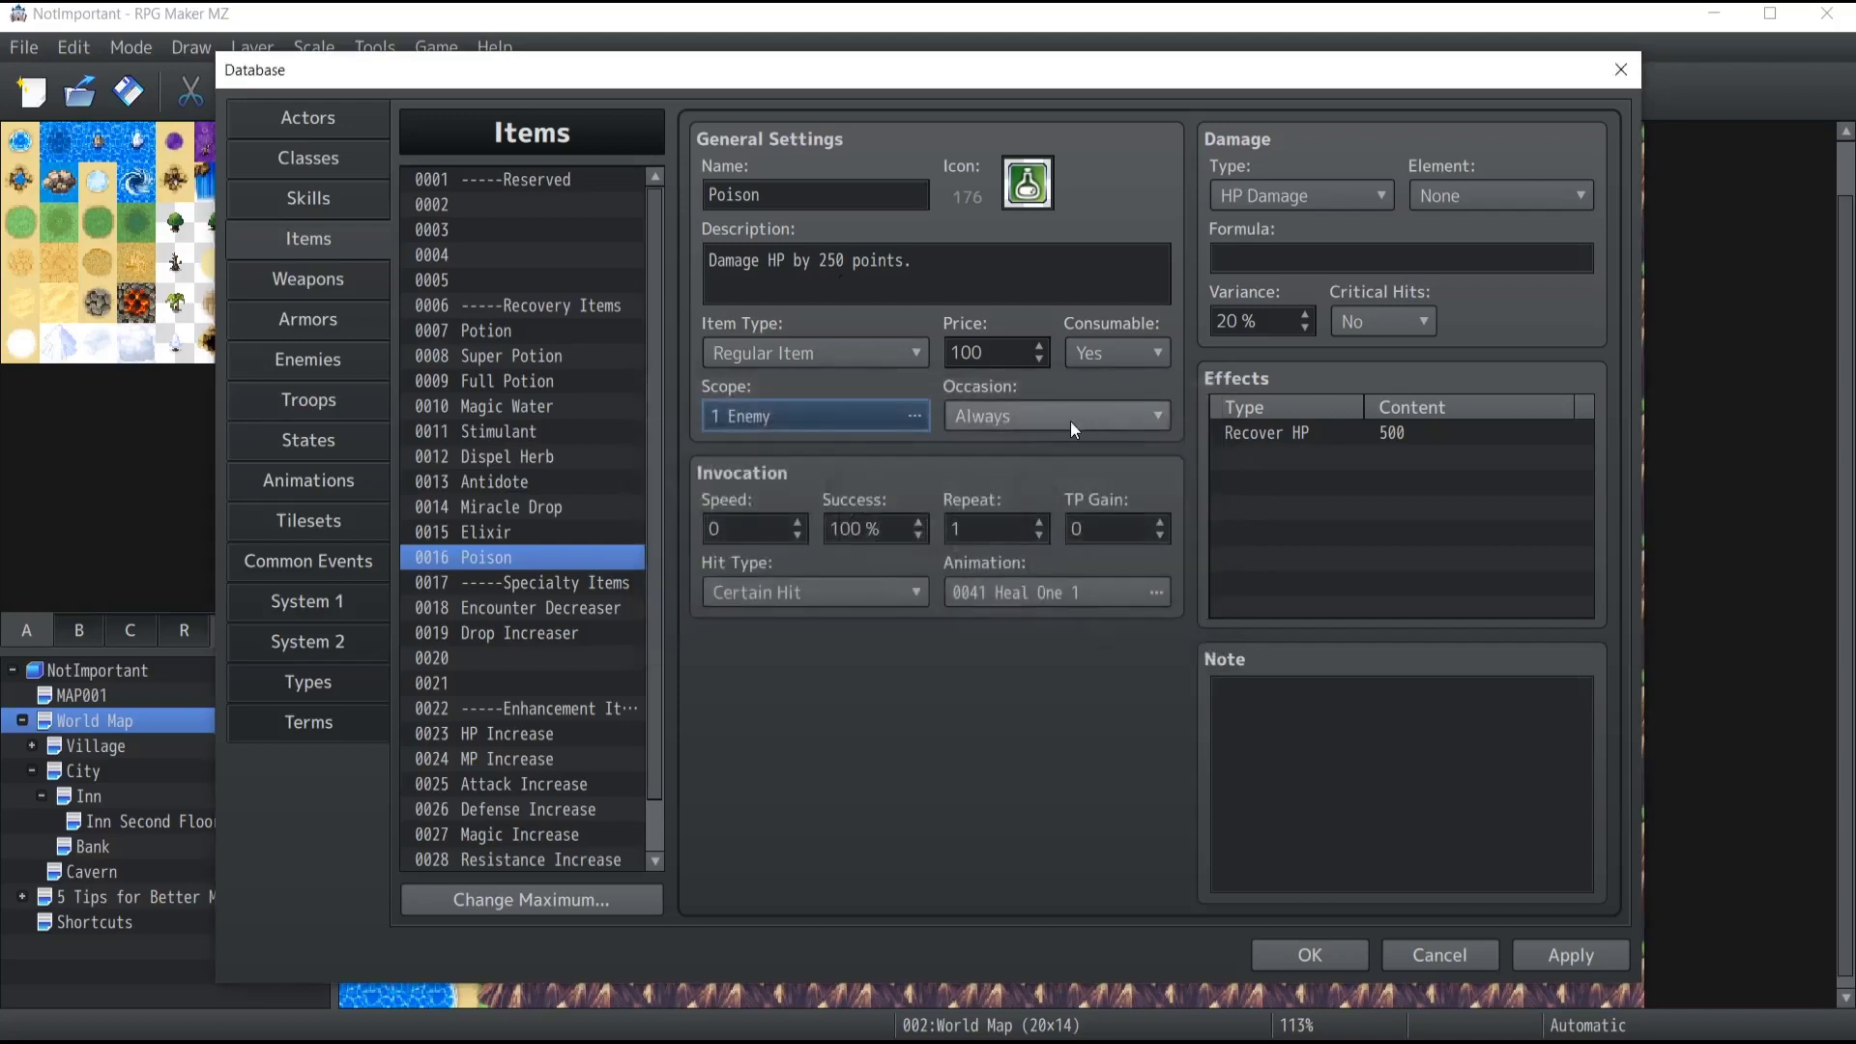
click(1070, 420)
click(1053, 472)
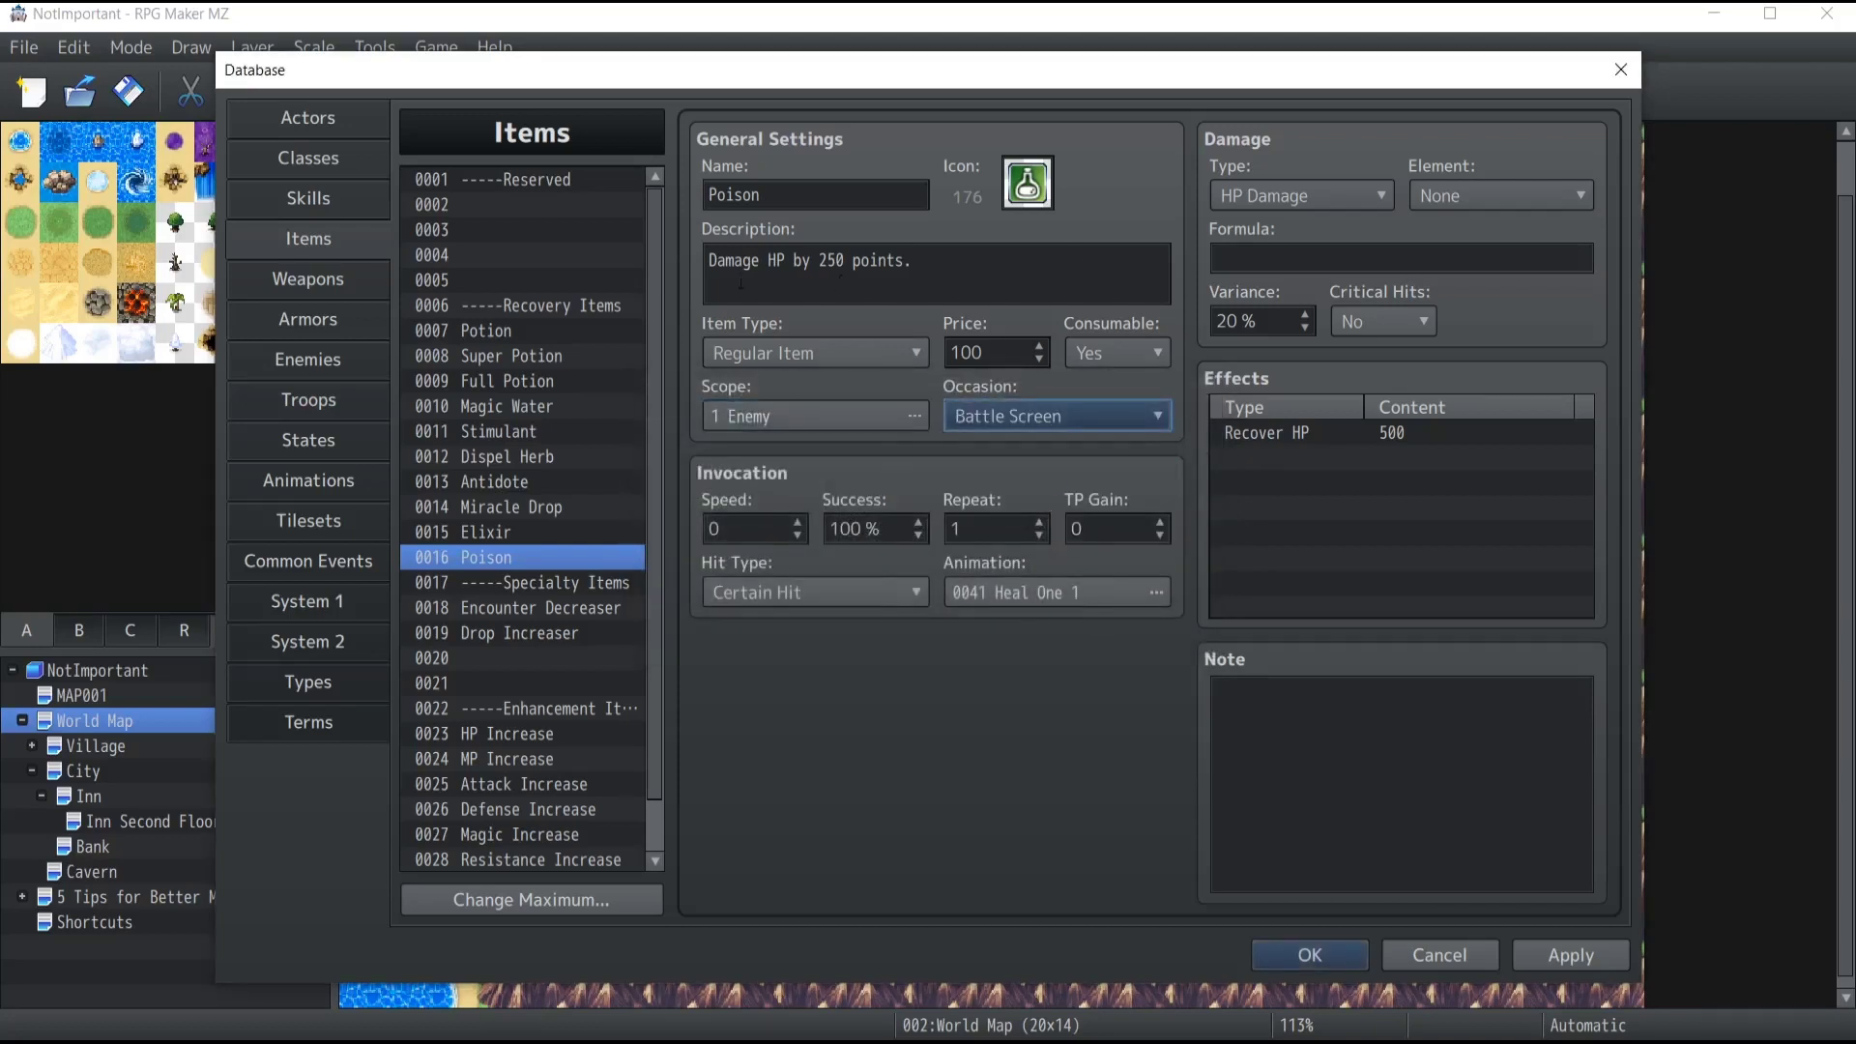
click(1112, 353)
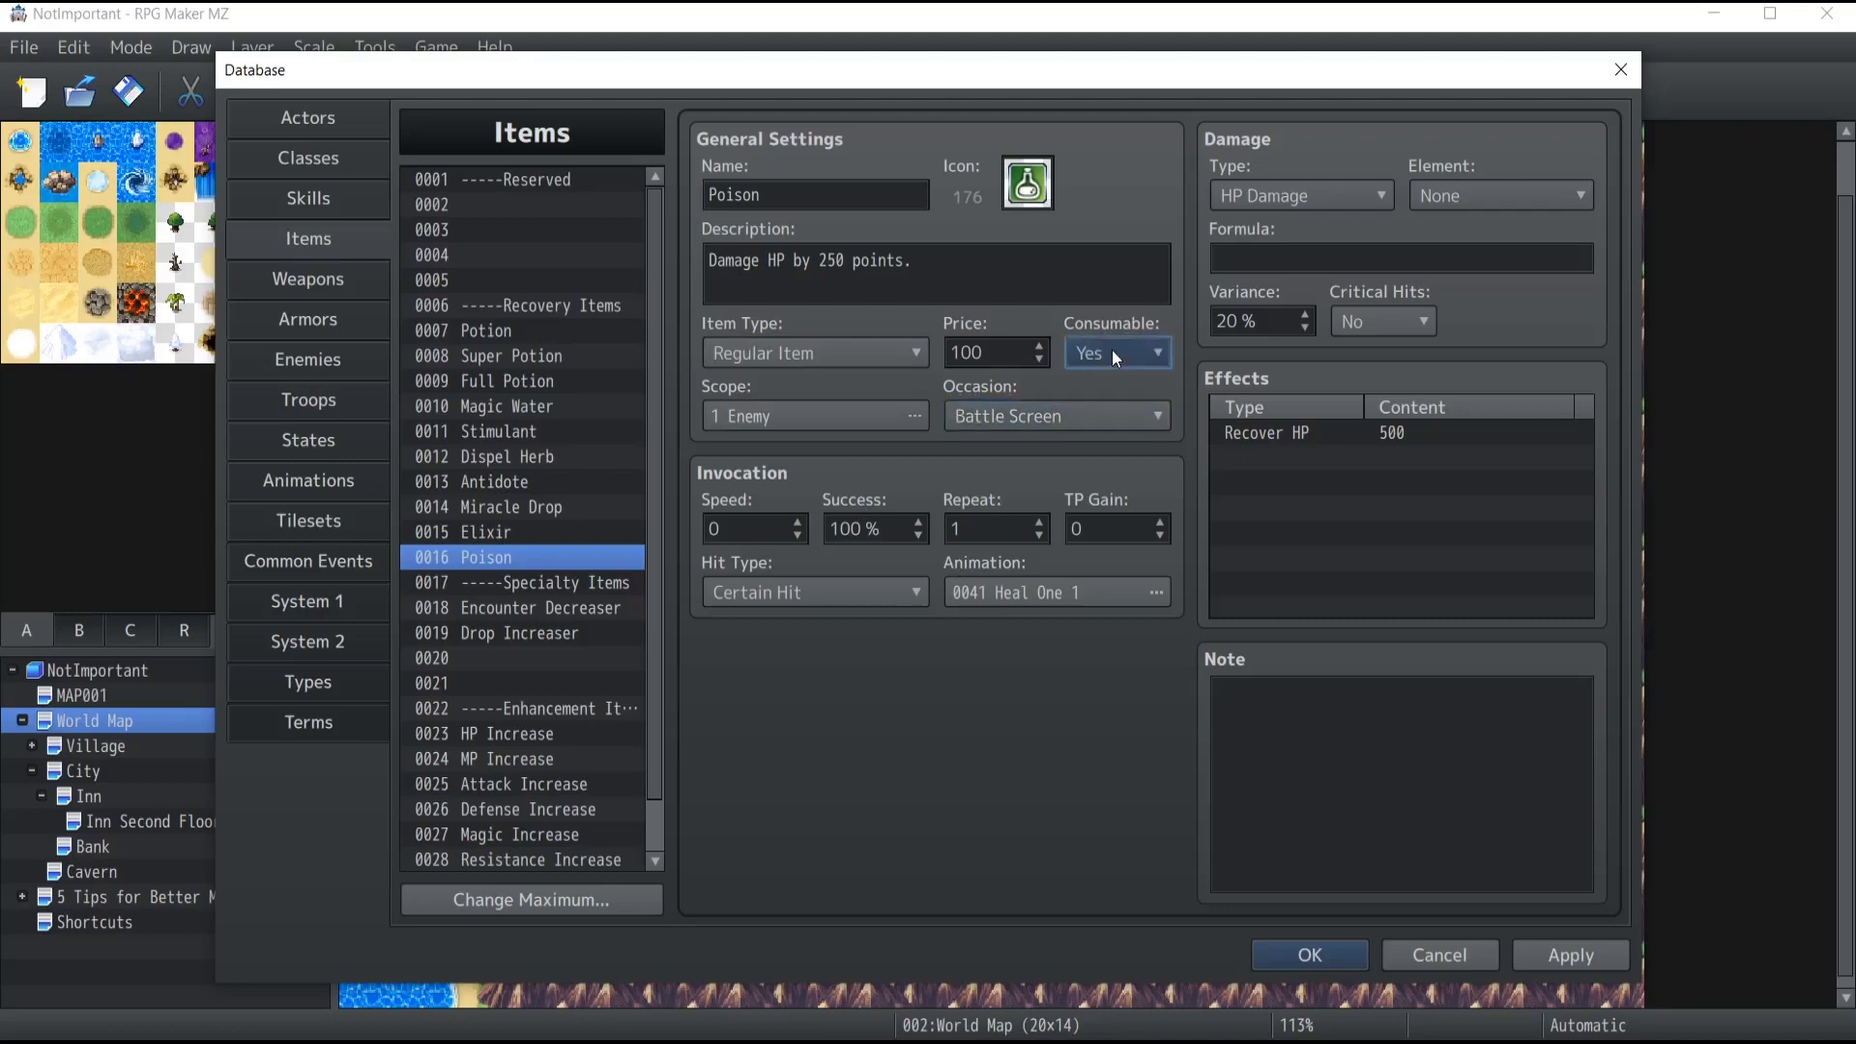
click(1122, 352)
click(1062, 593)
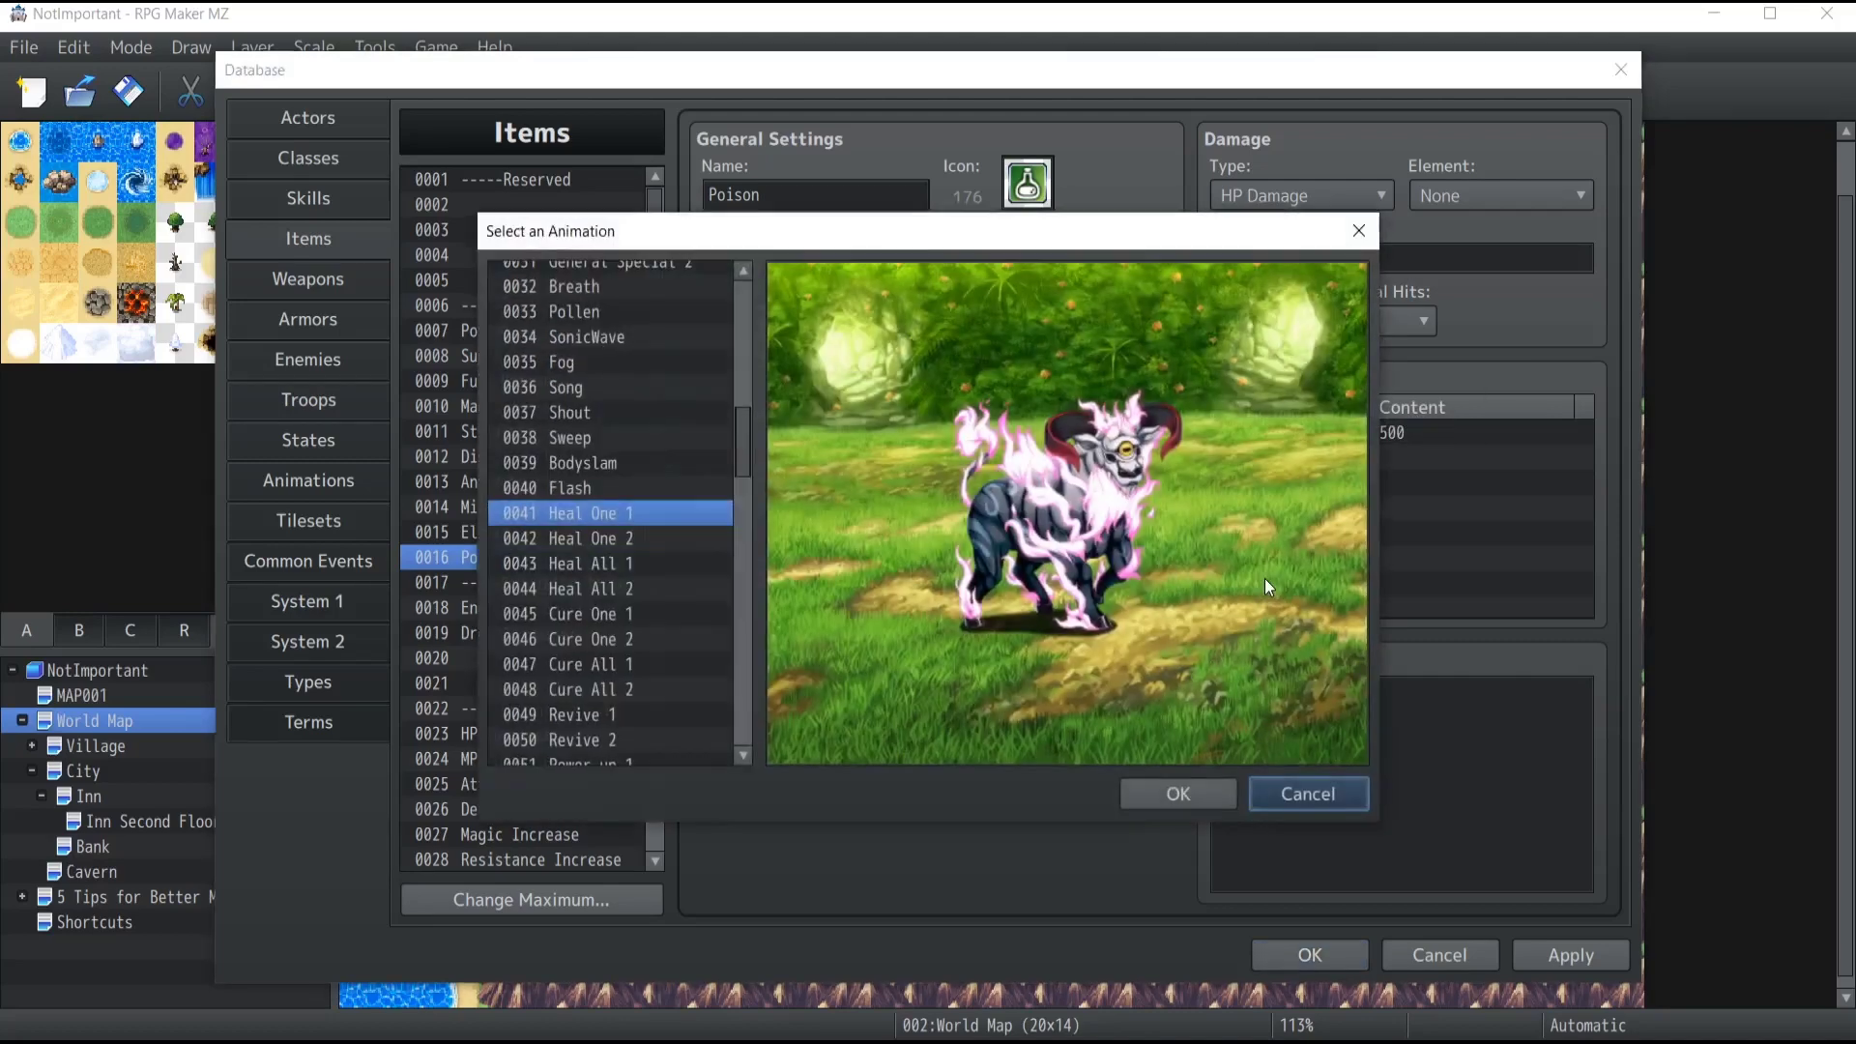
Assign the 0059 Poison animation to the Poison item after previewing Breath and Pollen.
click(586, 287)
click(582, 311)
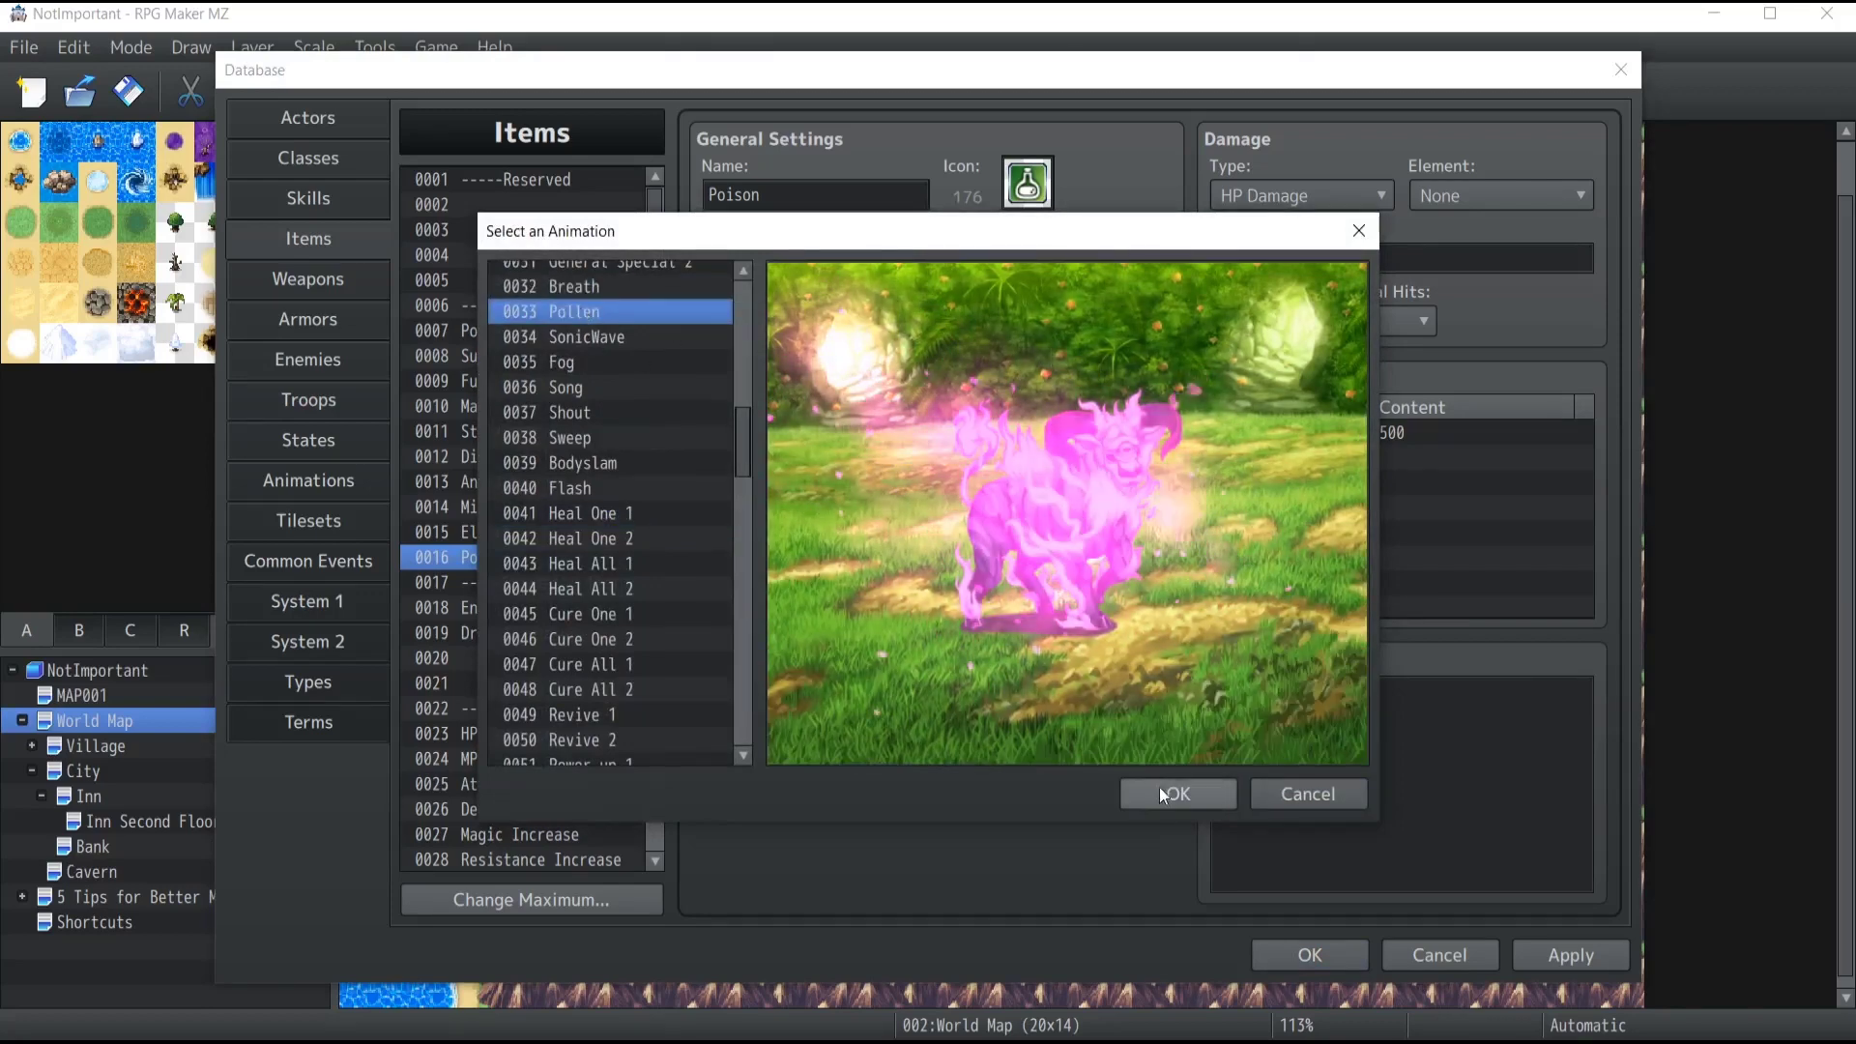
scroll(617, 510, up, 7)
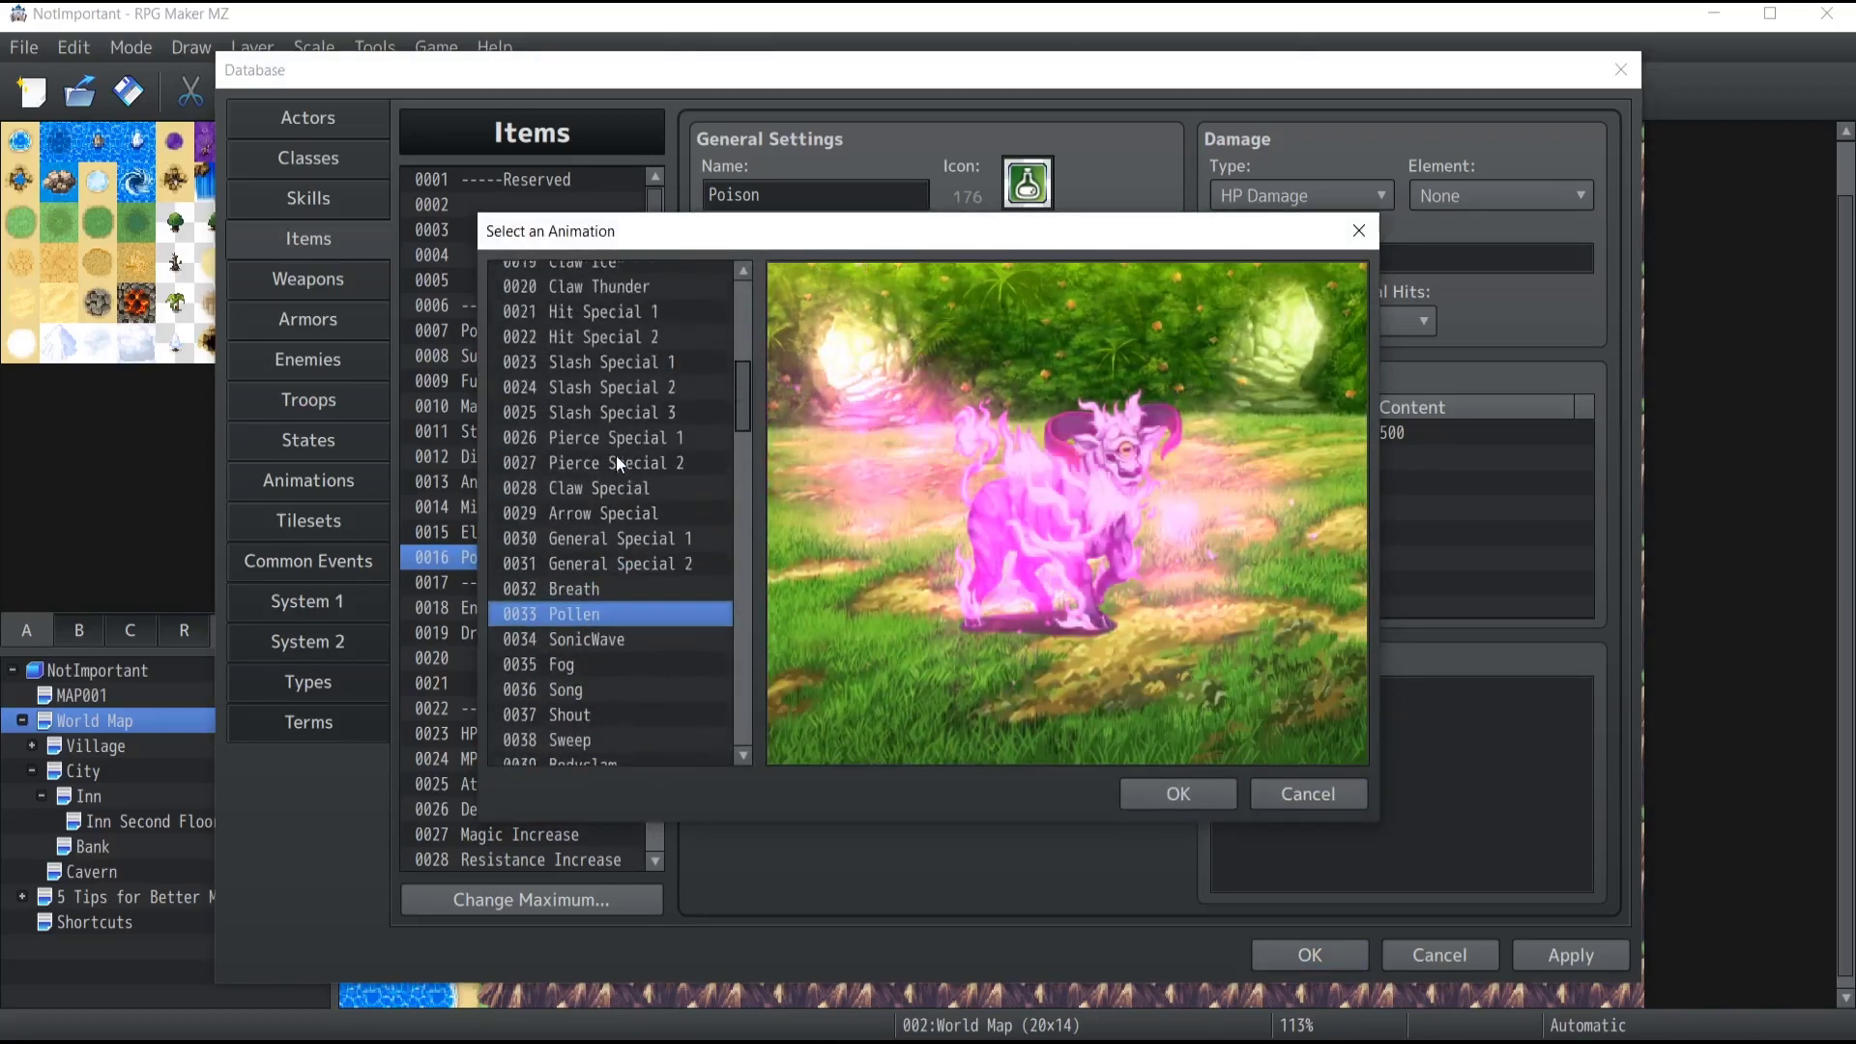
scroll(618, 440, up, 4)
scroll(605, 445, down, 12)
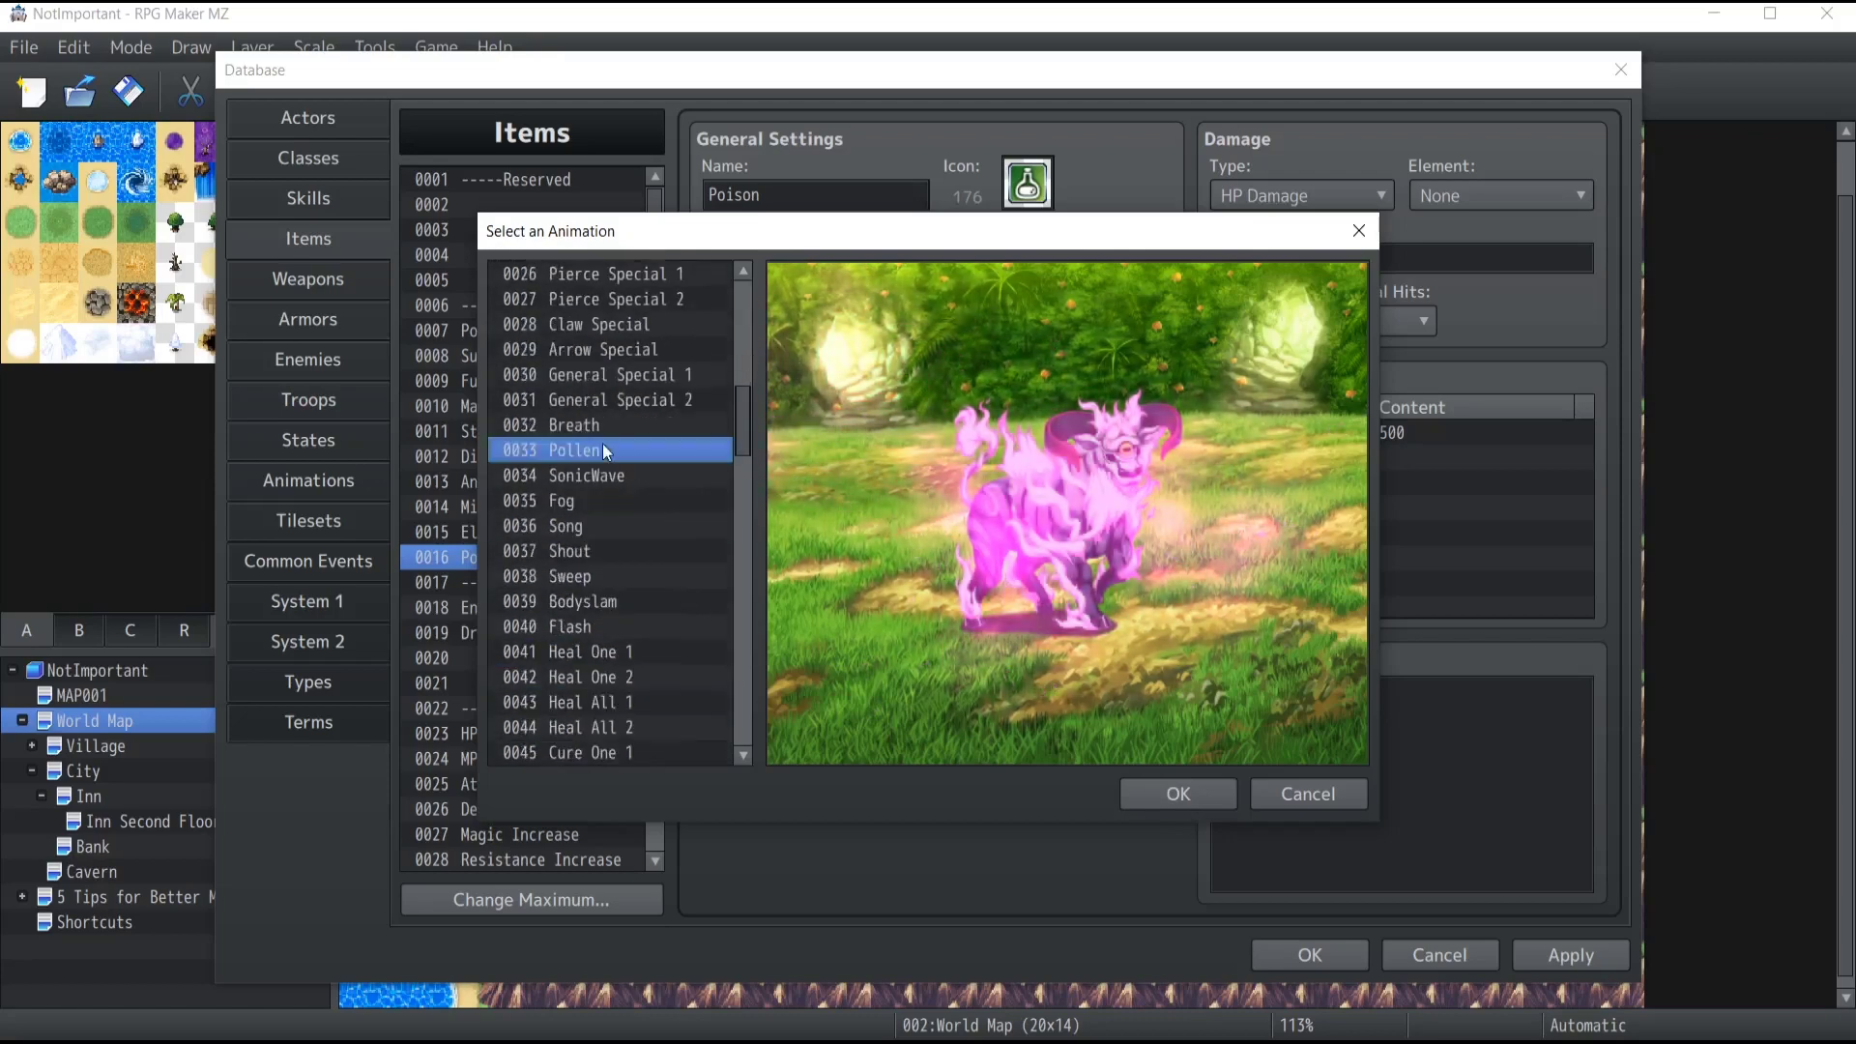
scroll(596, 438, down, 7)
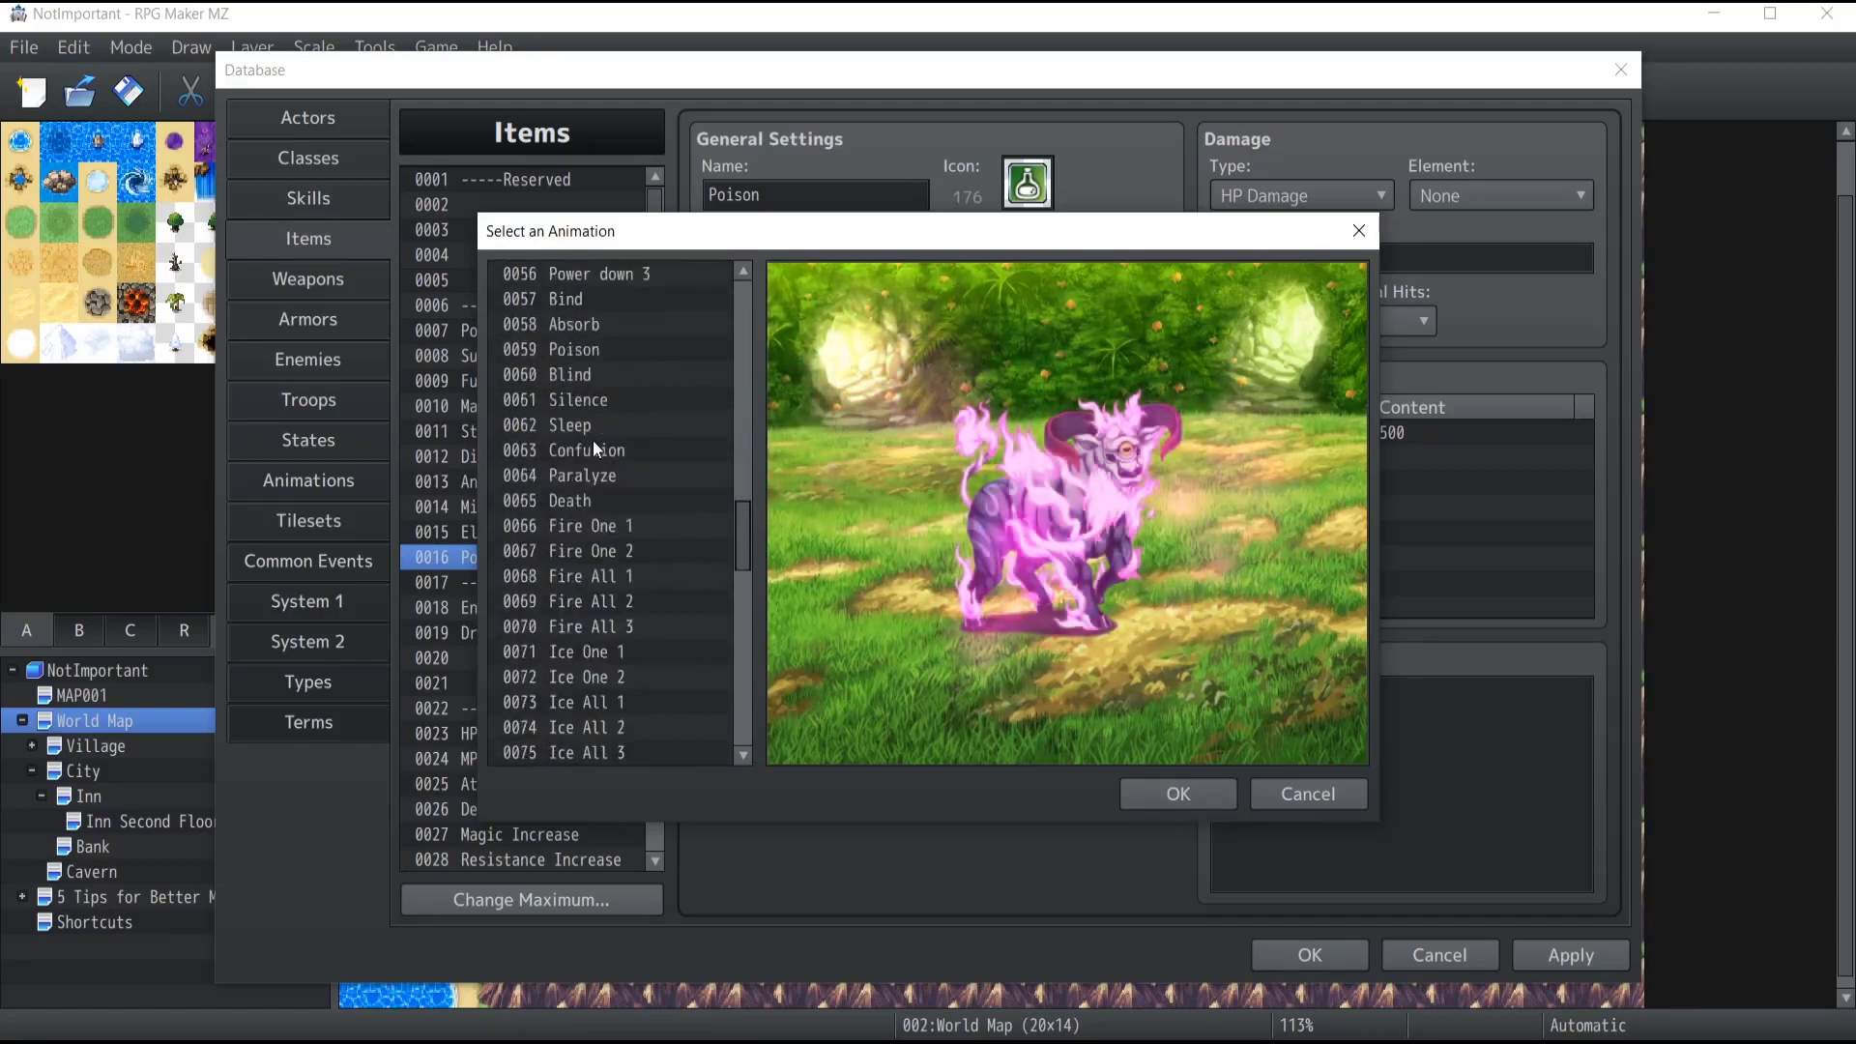
click(593, 349)
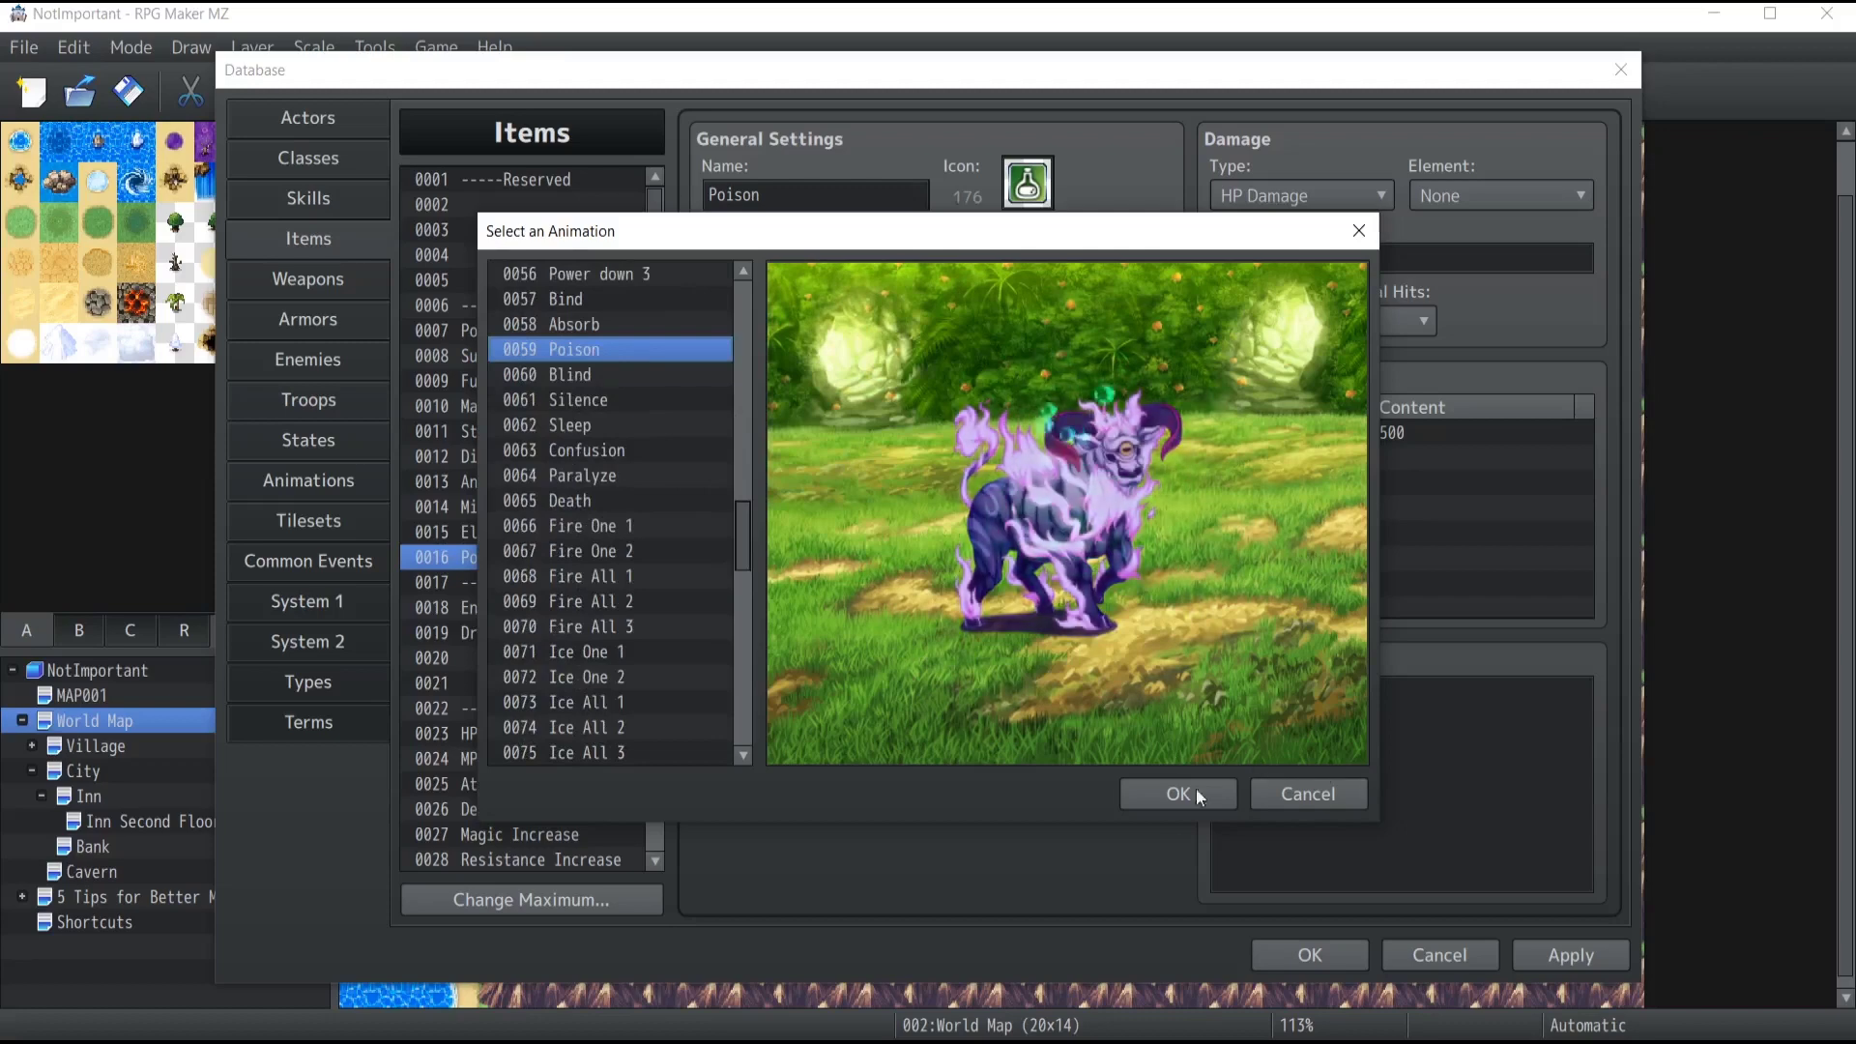
click(1168, 811)
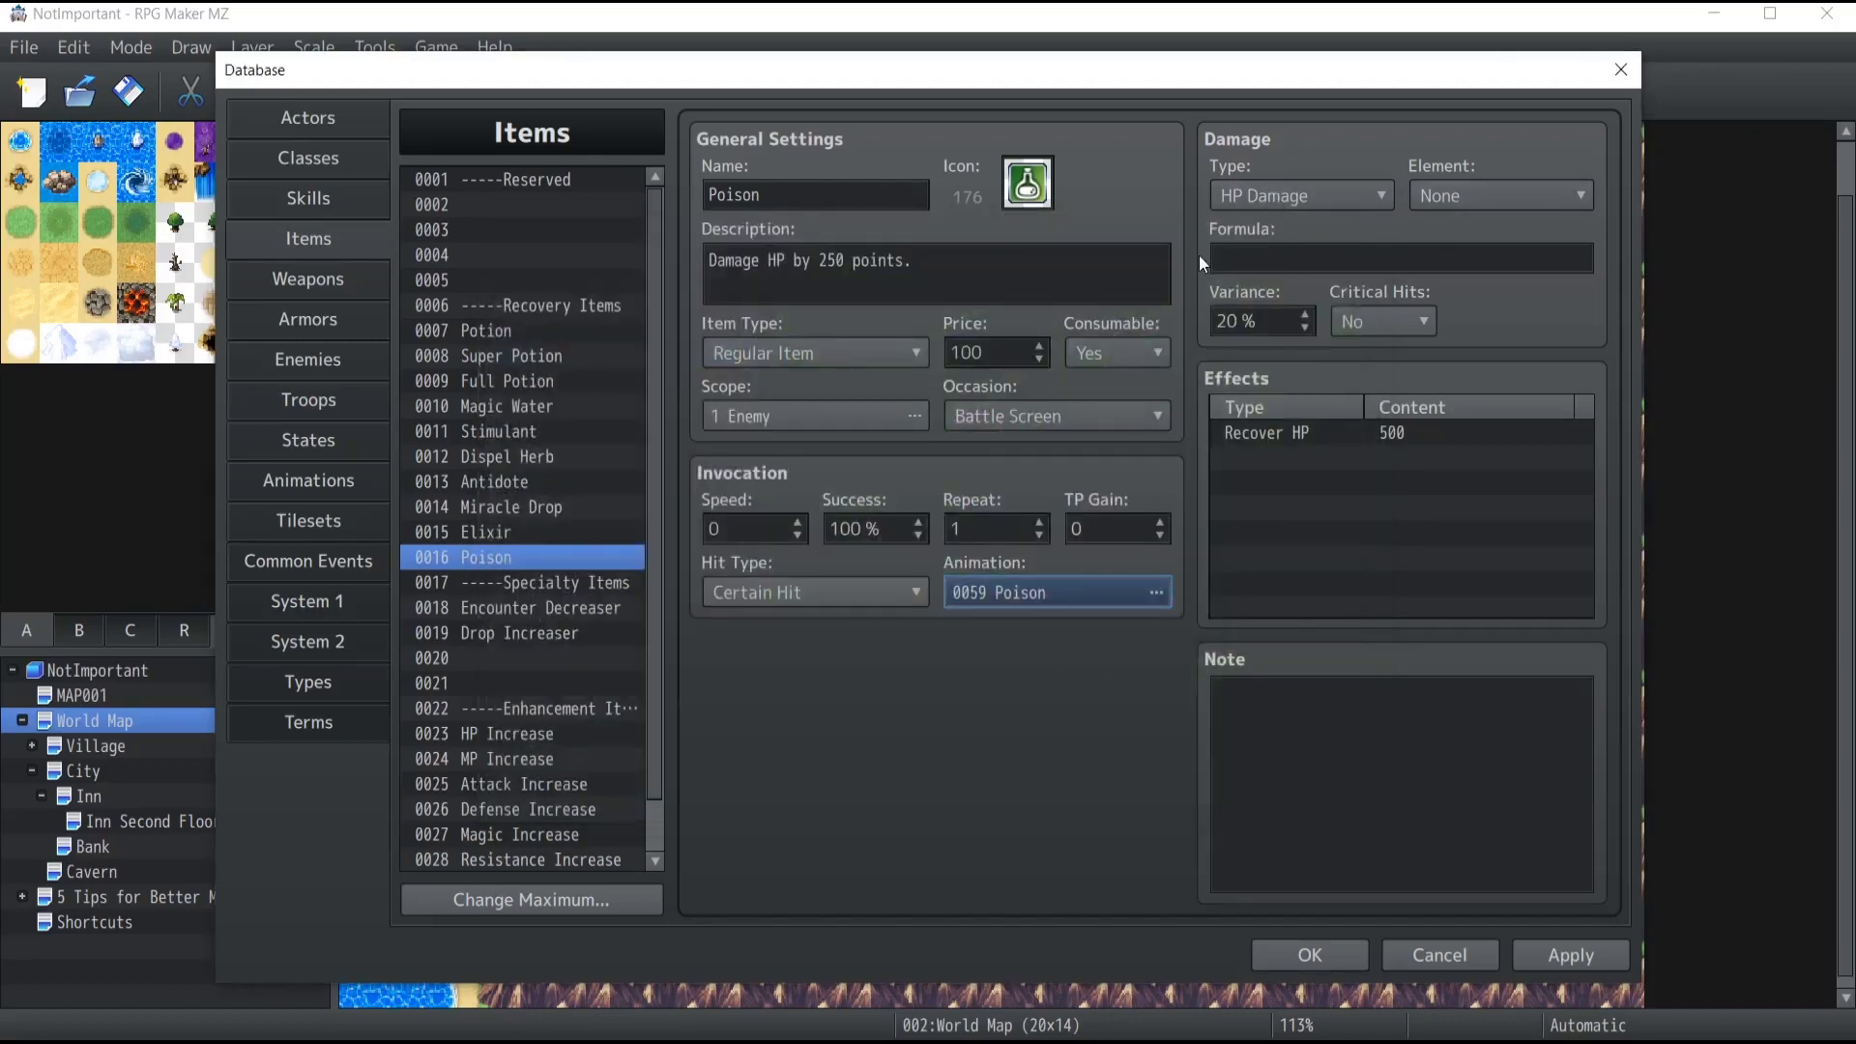
click(1243, 259)
Enter 250 as Poison's damage formula and delete its Recover HP 500 effect.
text(250)
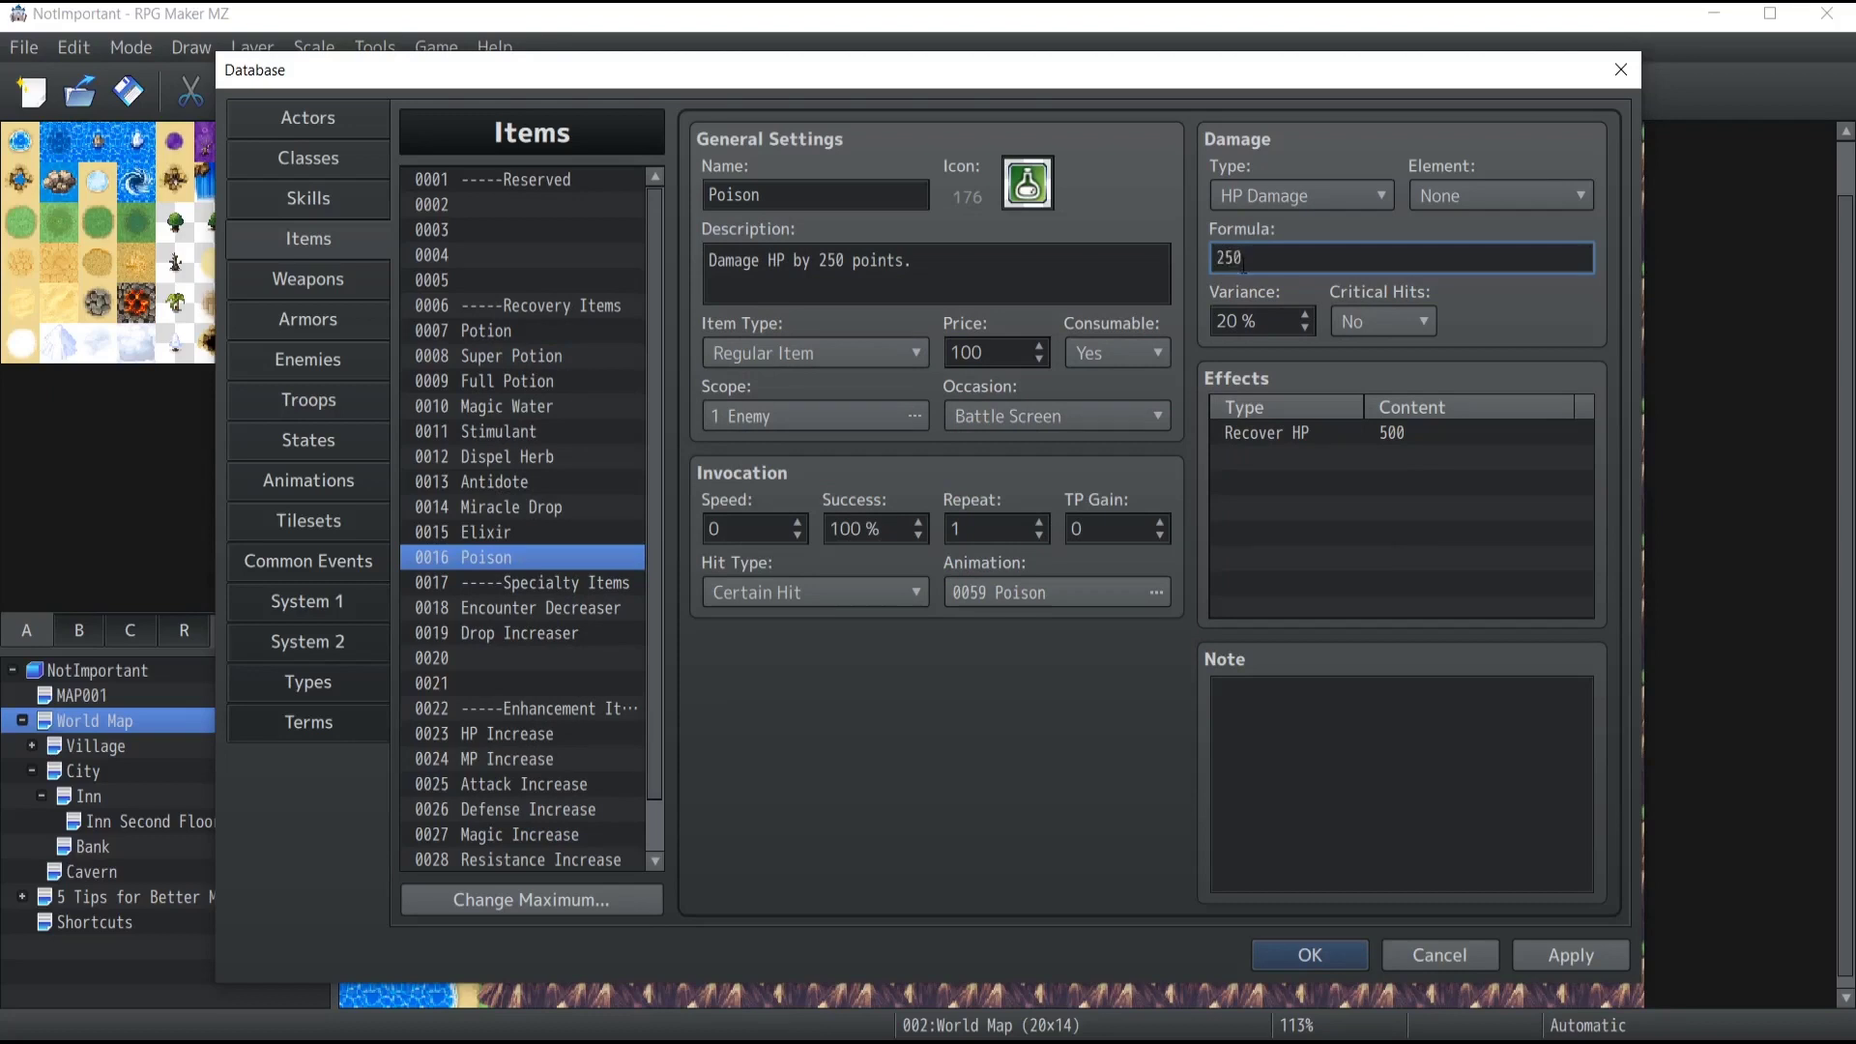
click(1286, 454)
click(1285, 435)
key(Delete)
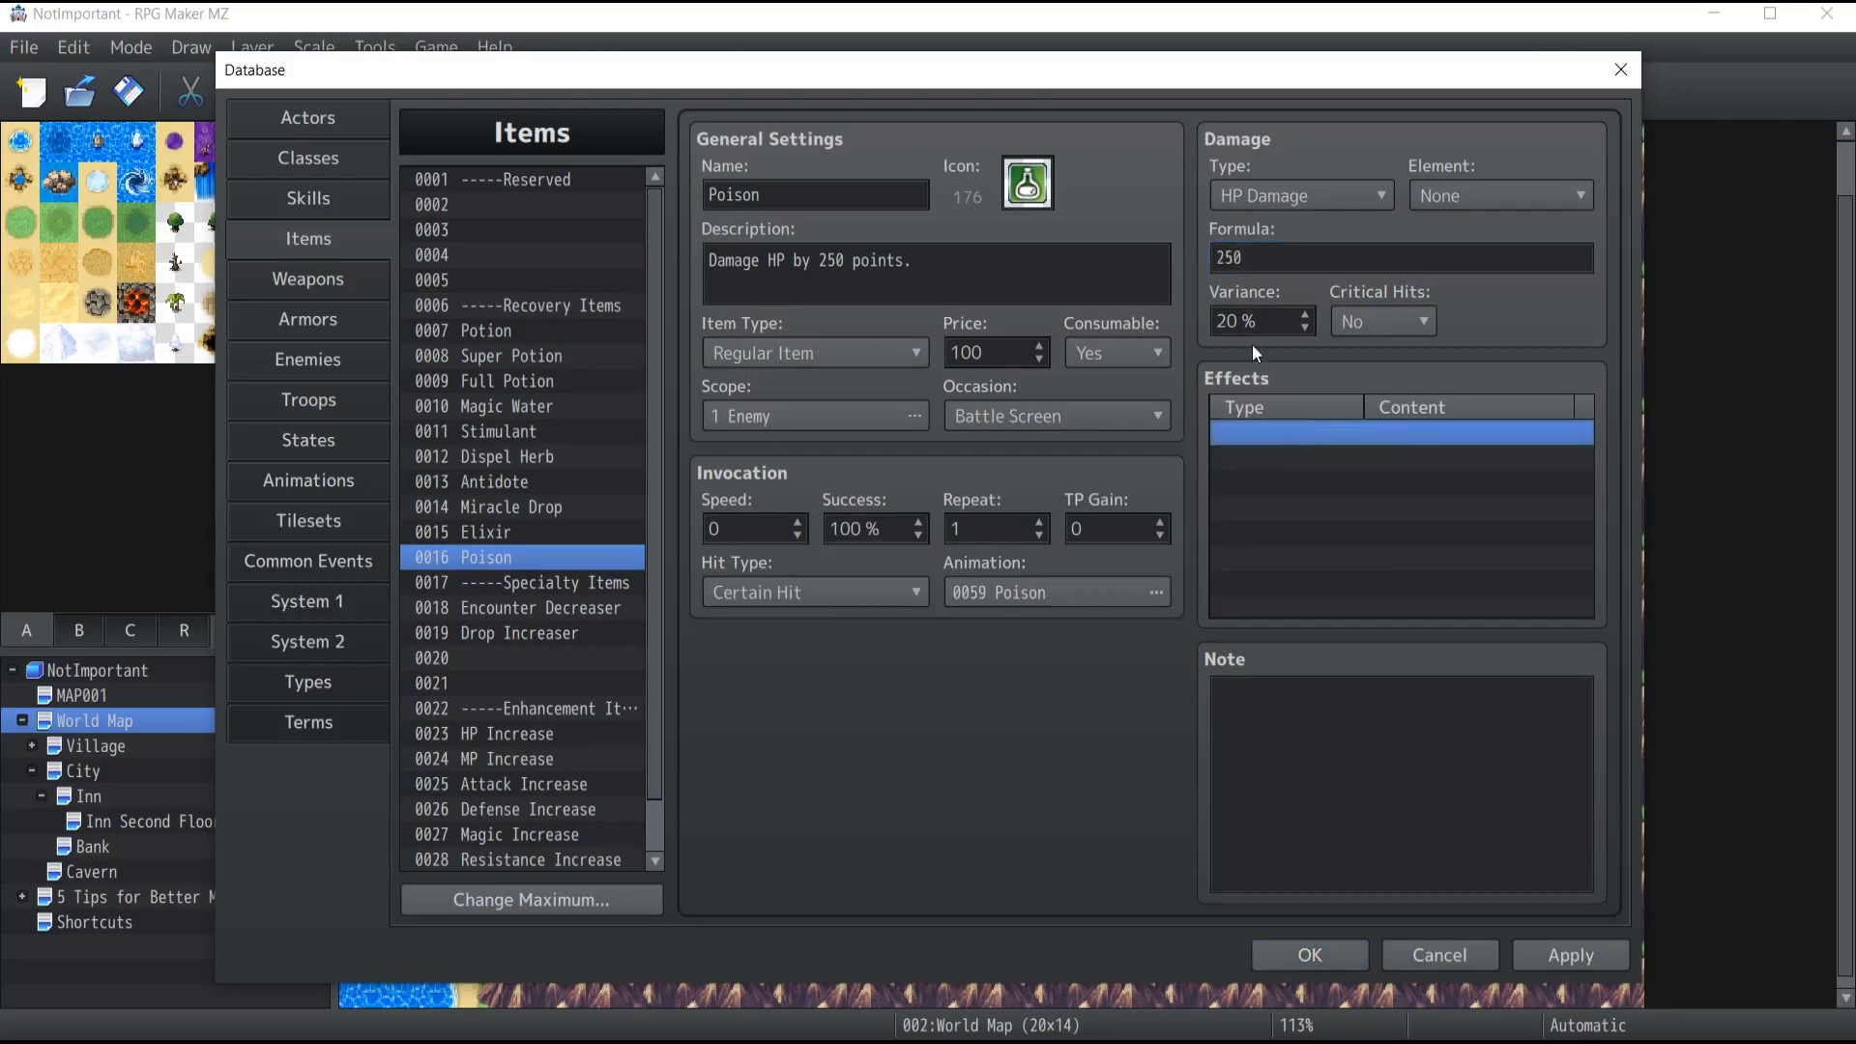
Set Poison's damage variance to 0%, leaving the element at None.
double_click(1225, 321)
text(0)
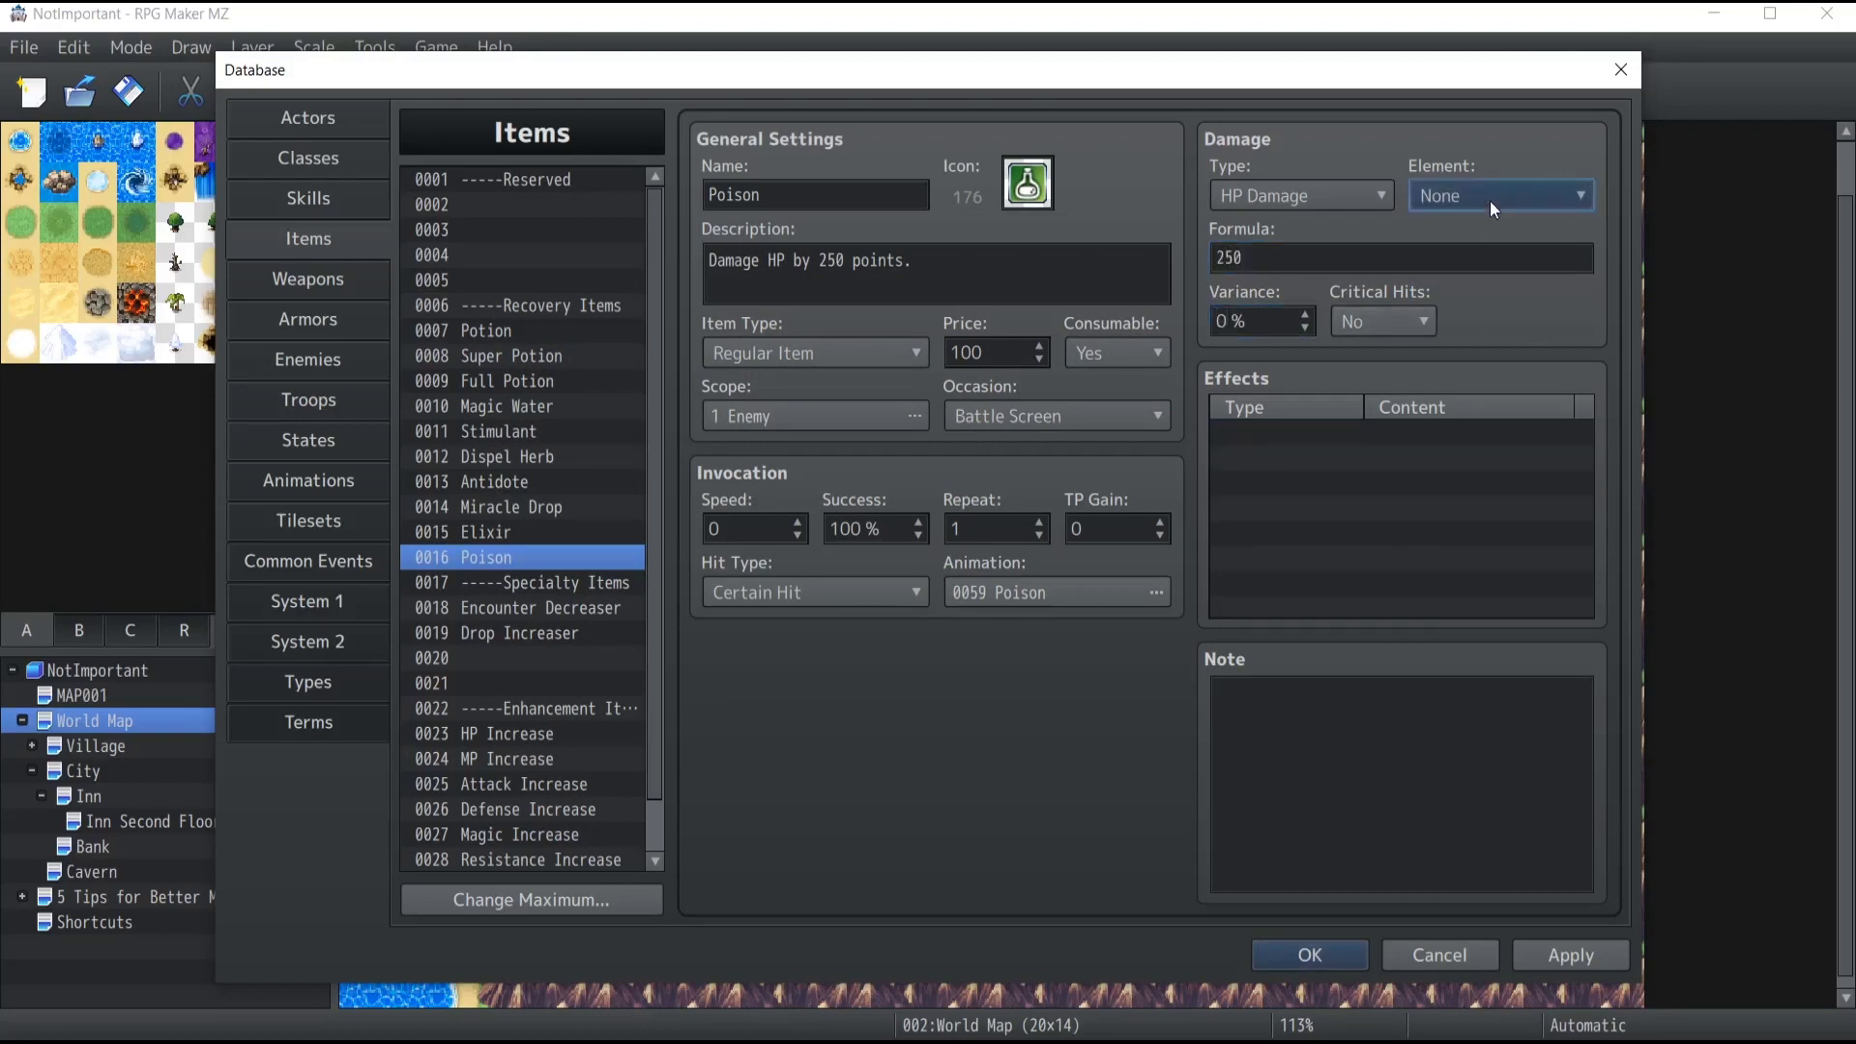
click(1489, 197)
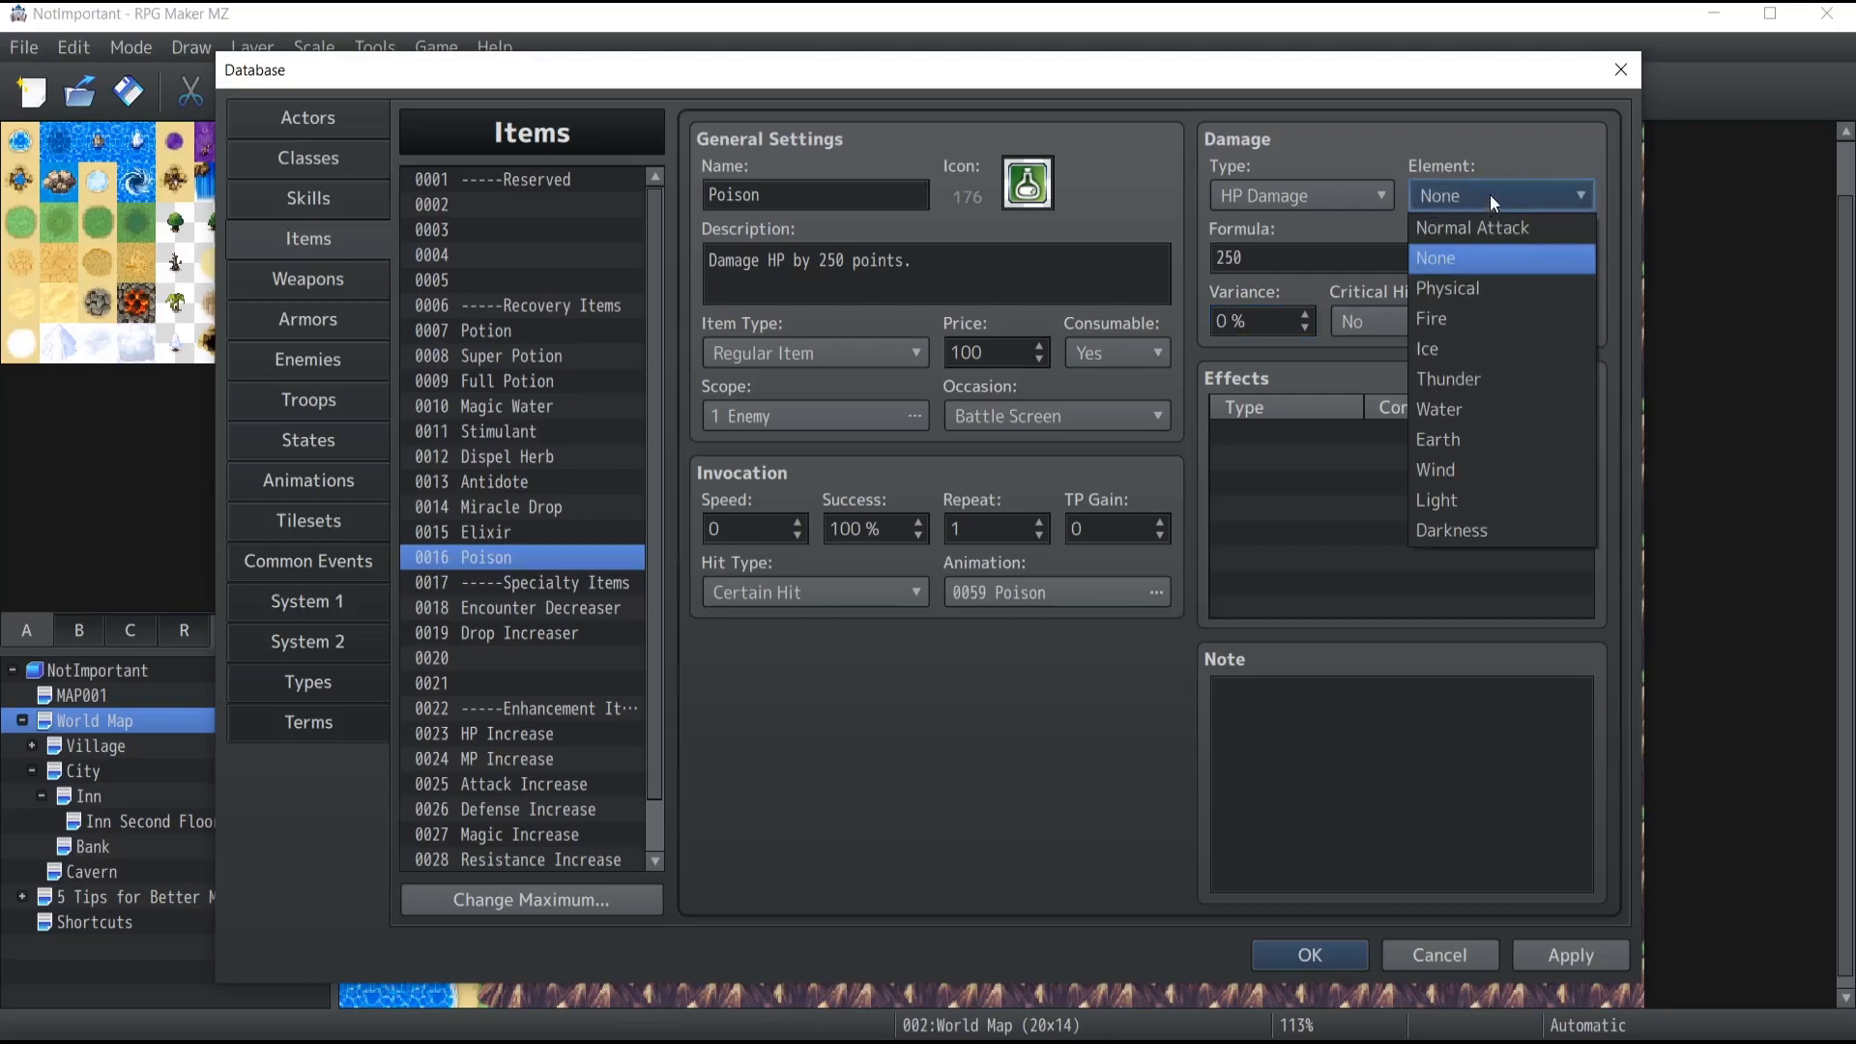
click(1489, 195)
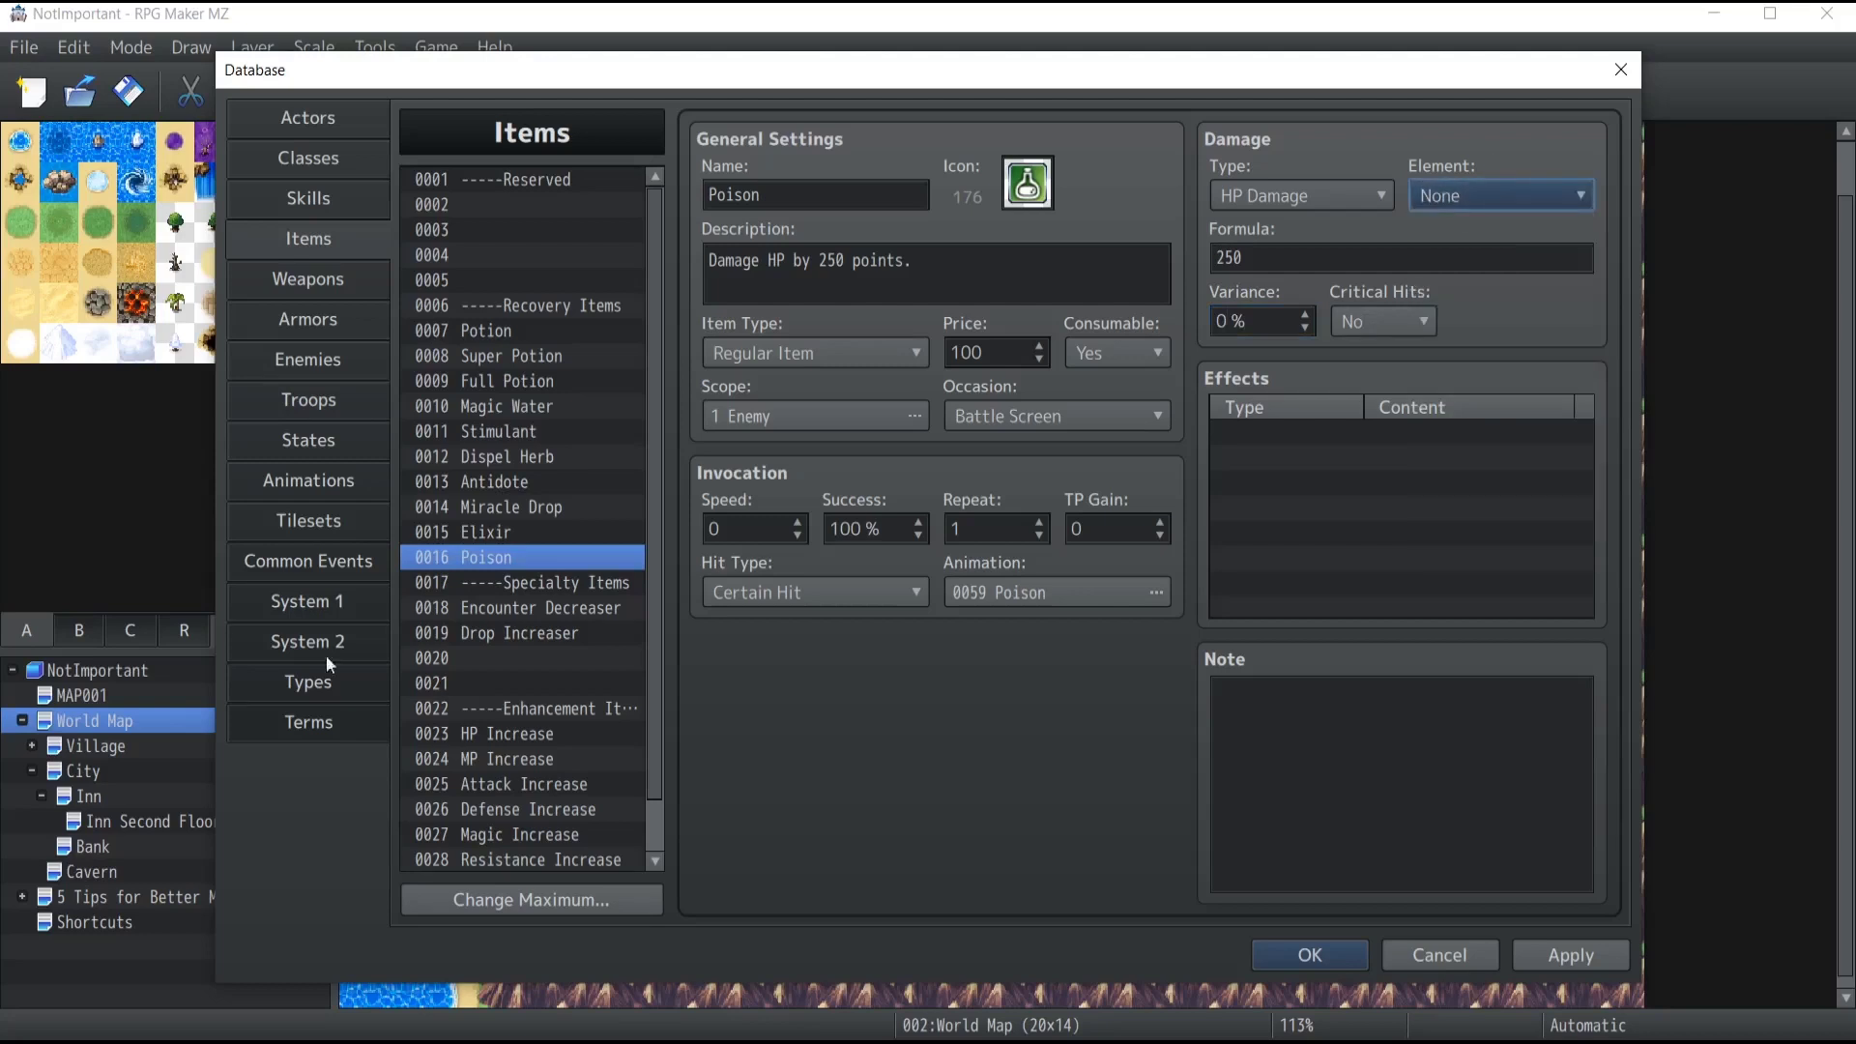
click(309, 681)
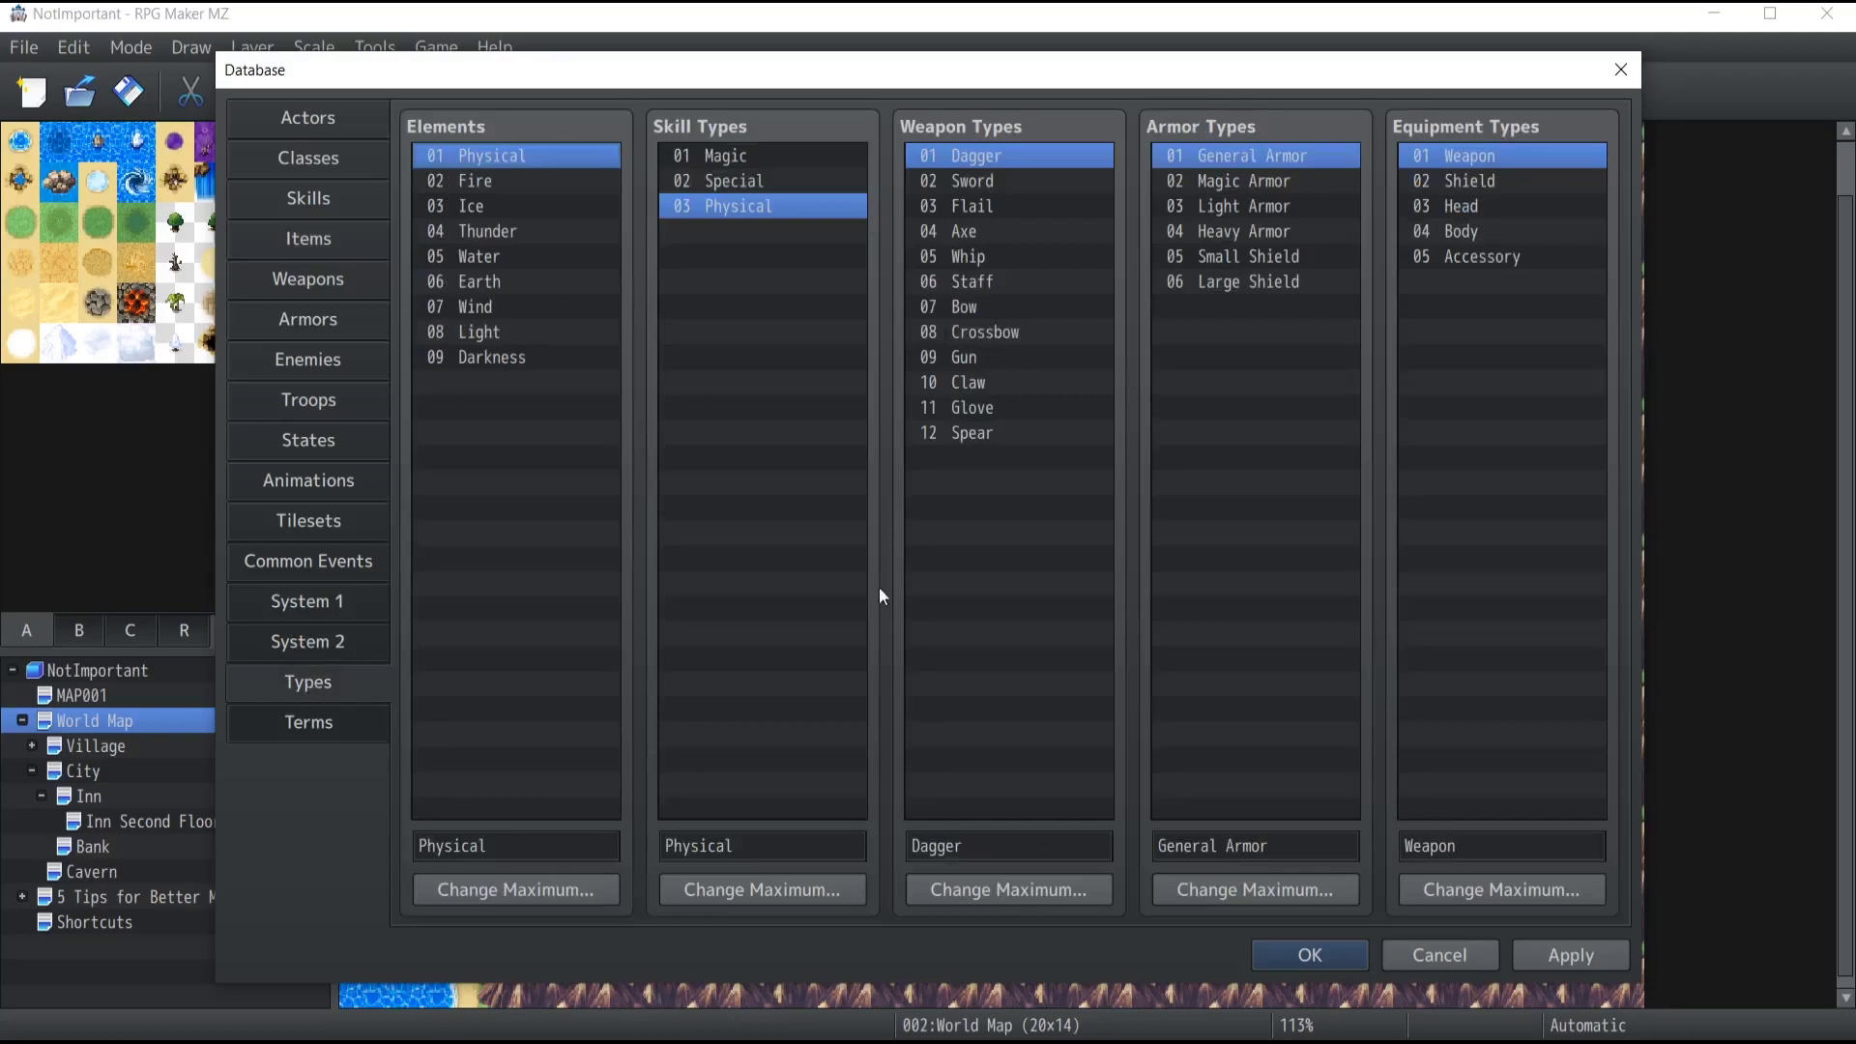
Raise the Elements maximum to 10 and name element 10 'Venom'.
click(495, 884)
text(10)
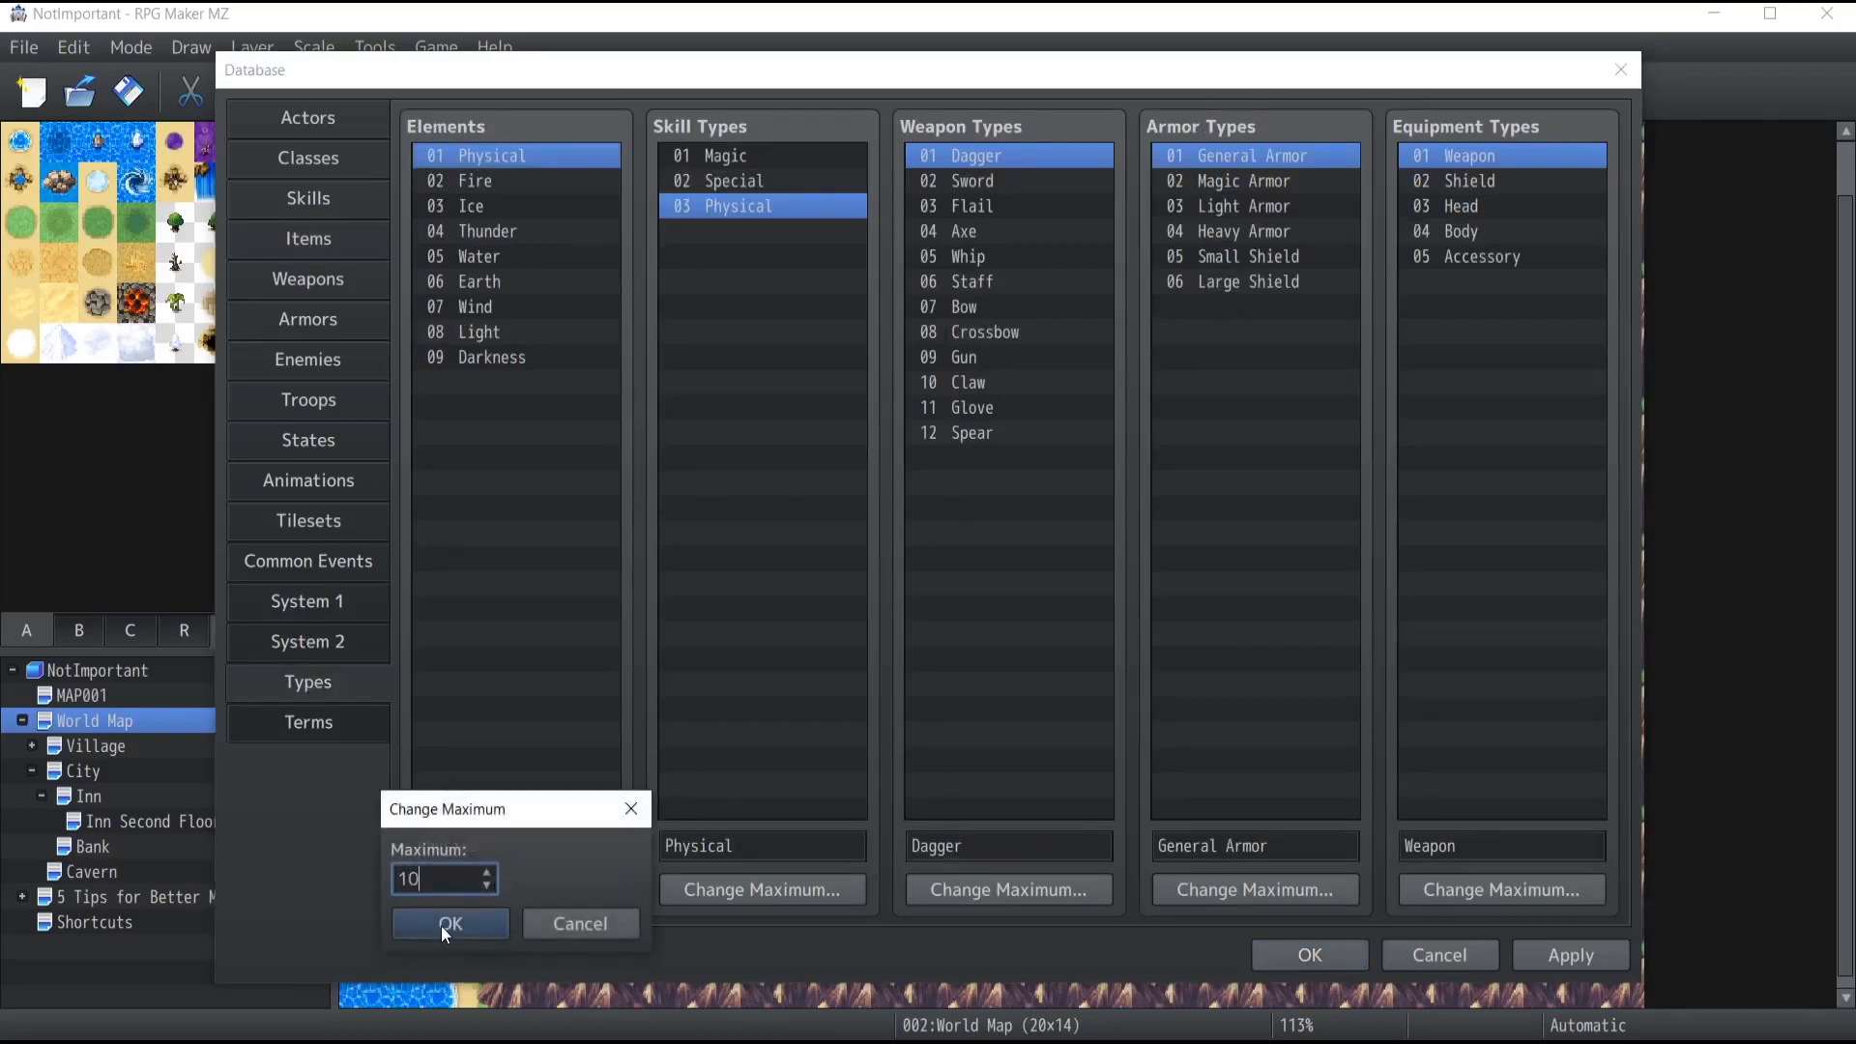
click(444, 923)
click(452, 379)
click(486, 845)
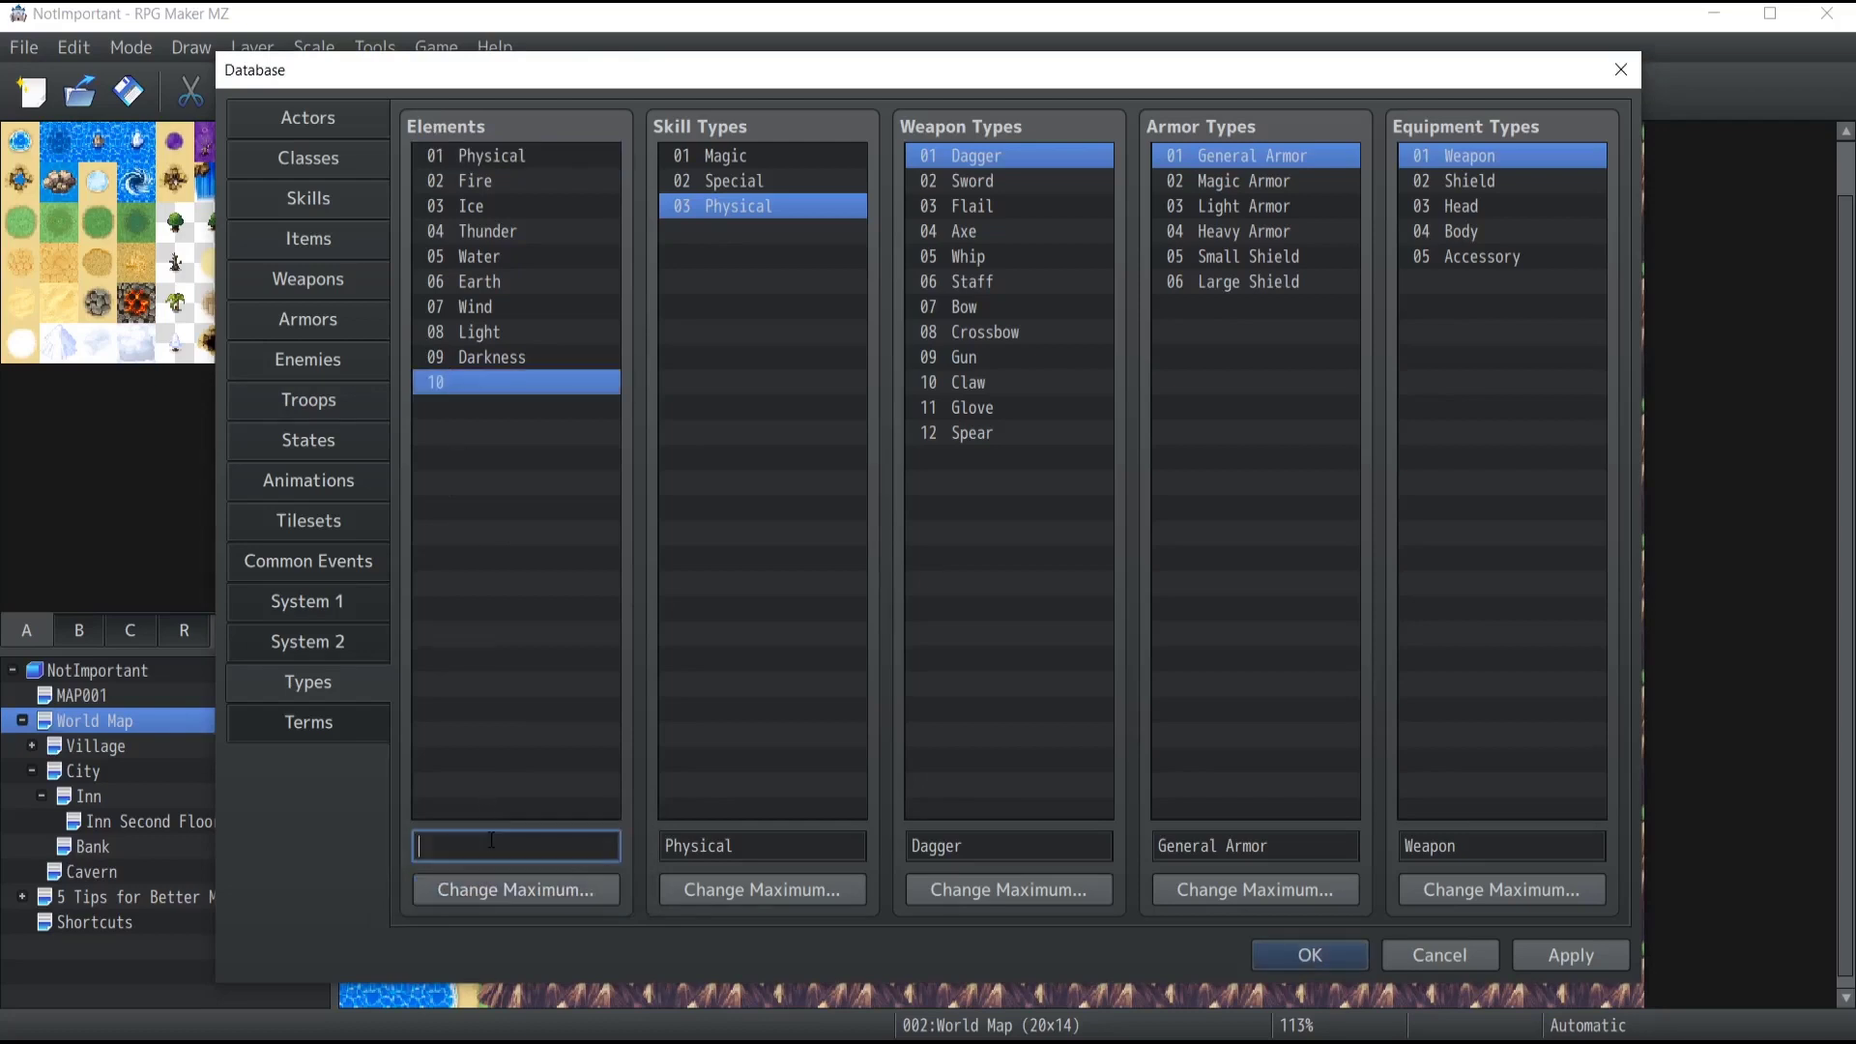
text(Venom)
click(319, 197)
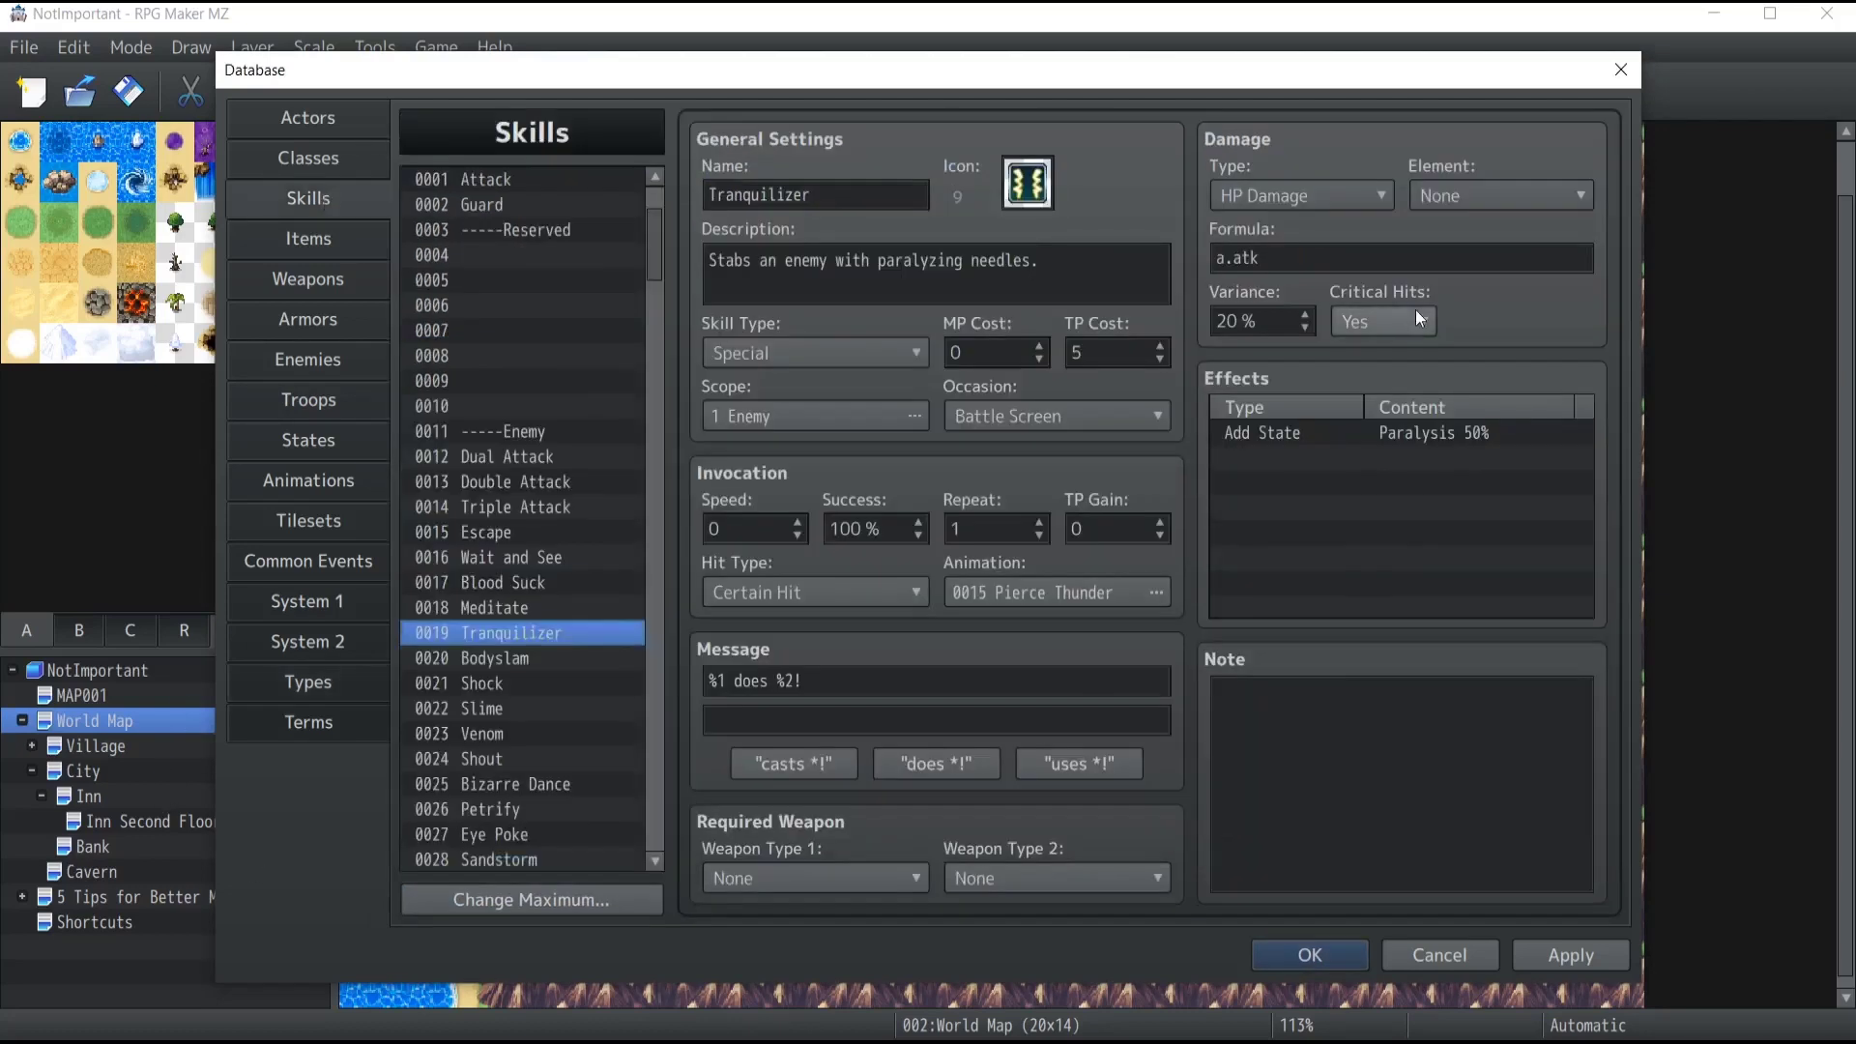
Back in Items, choose Venom as the Poison item's damage element.
click(295, 241)
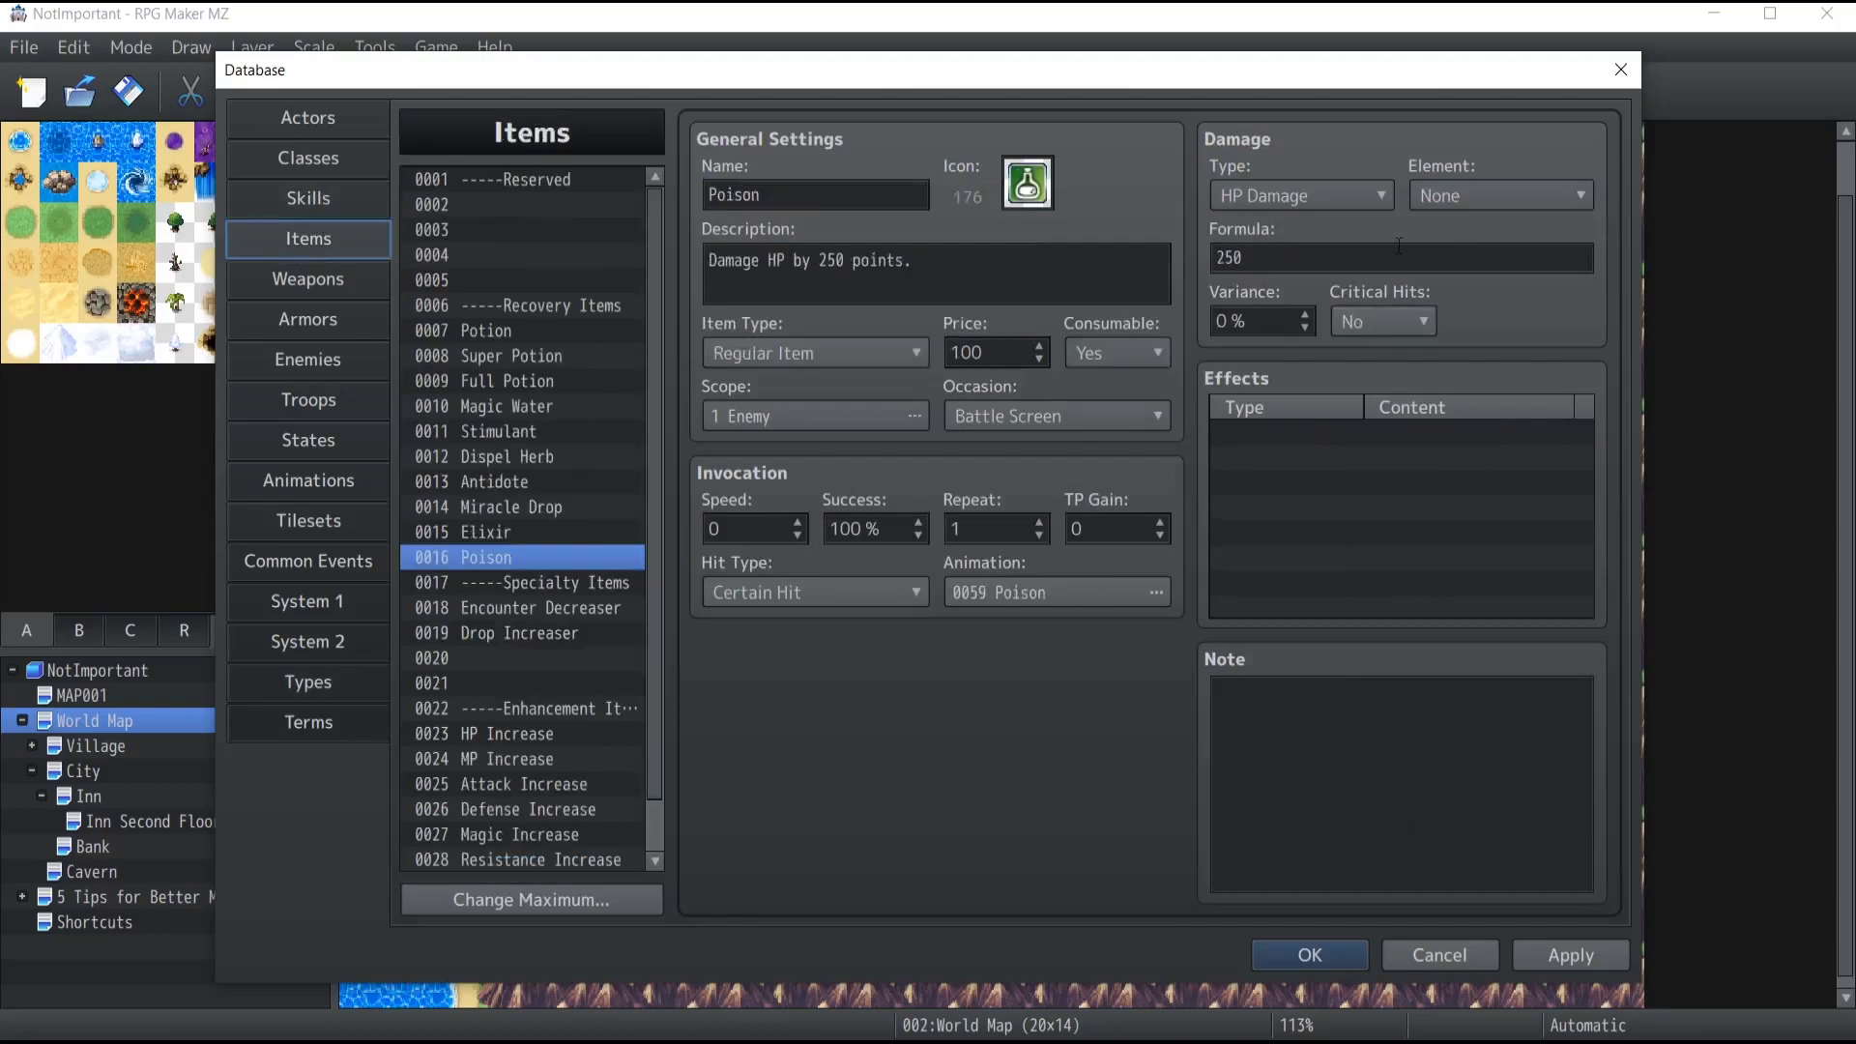
click(1508, 199)
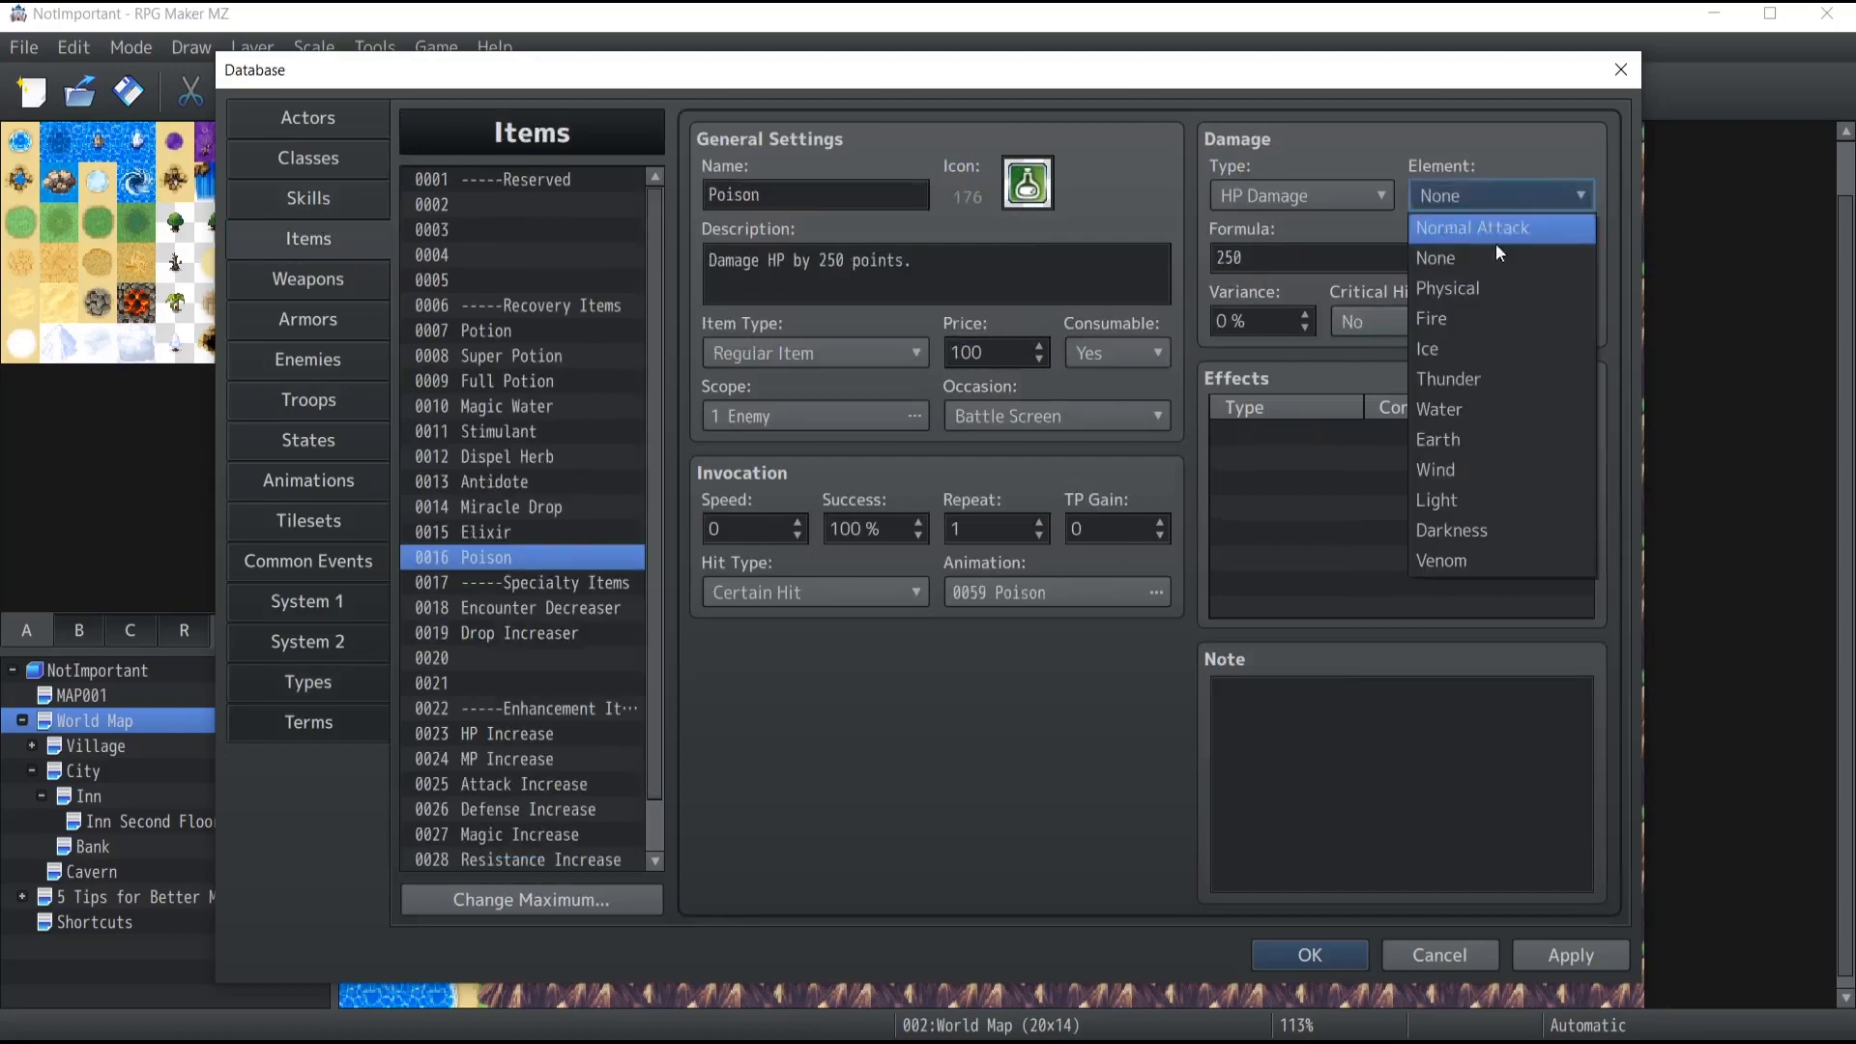
click(1456, 558)
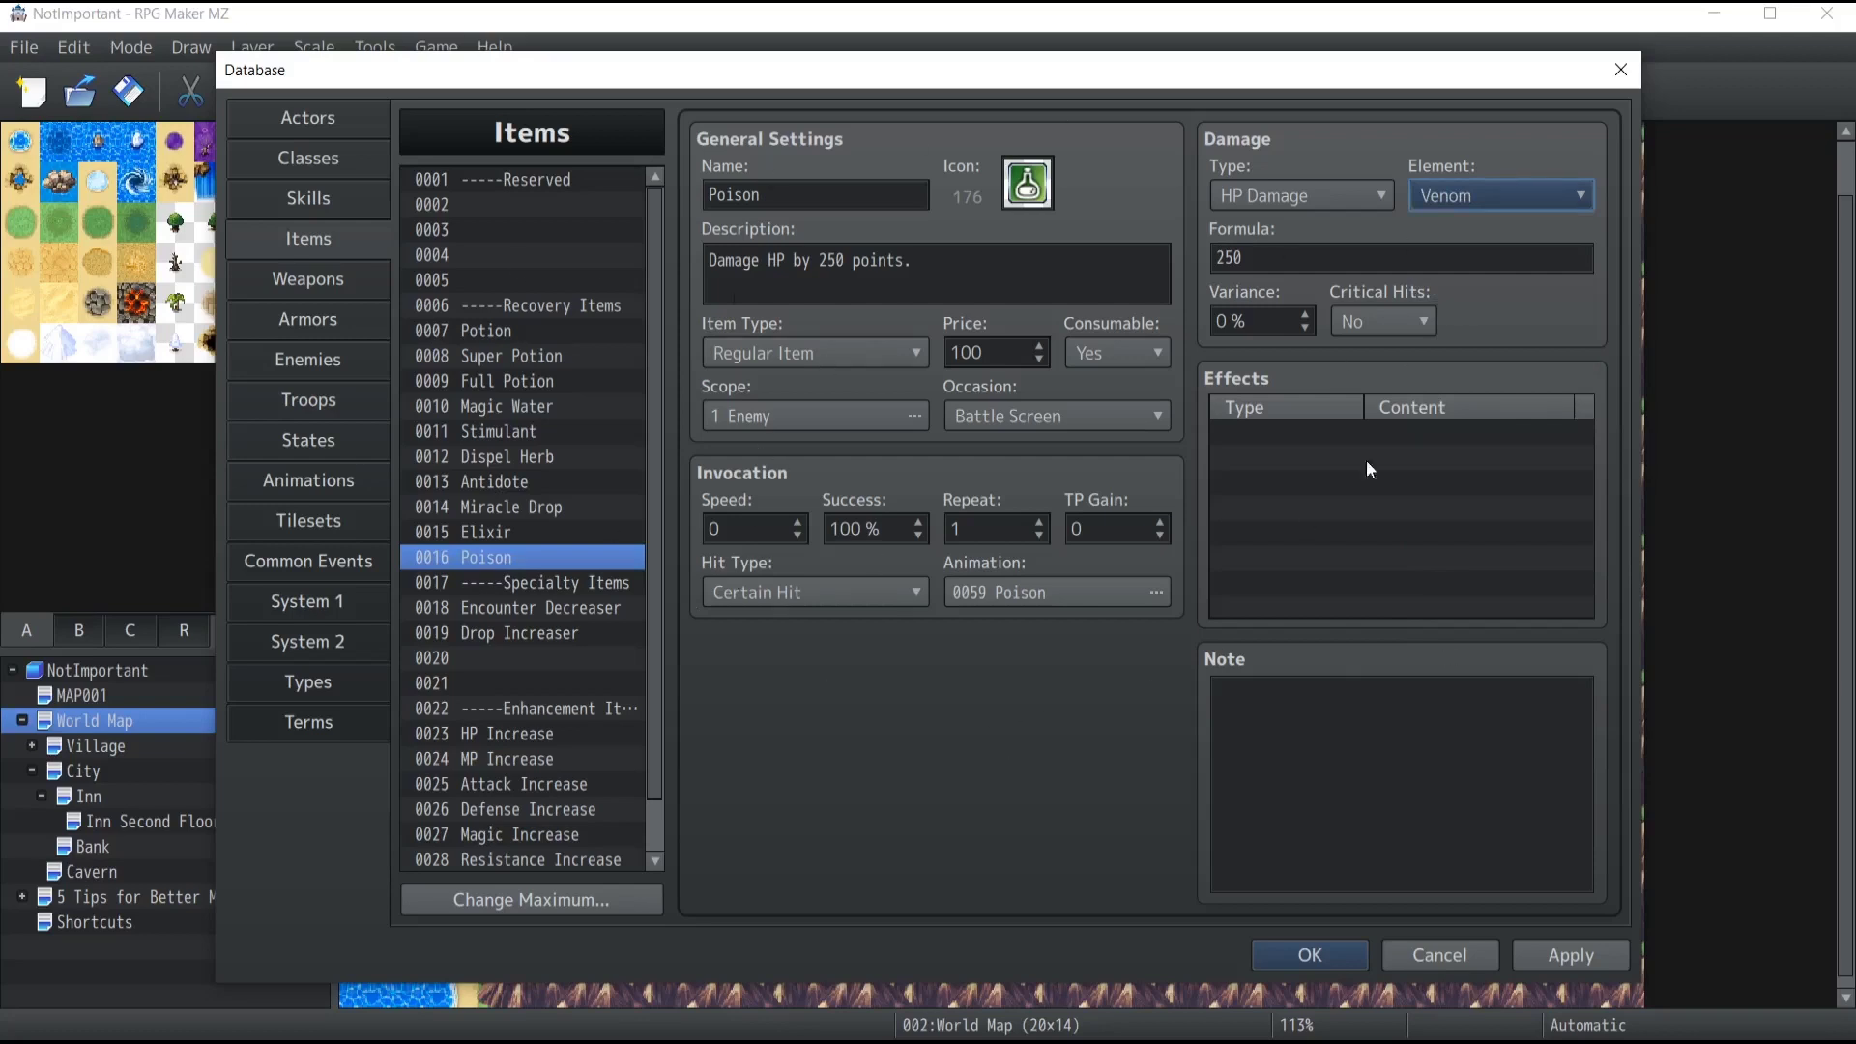
key(Tab)
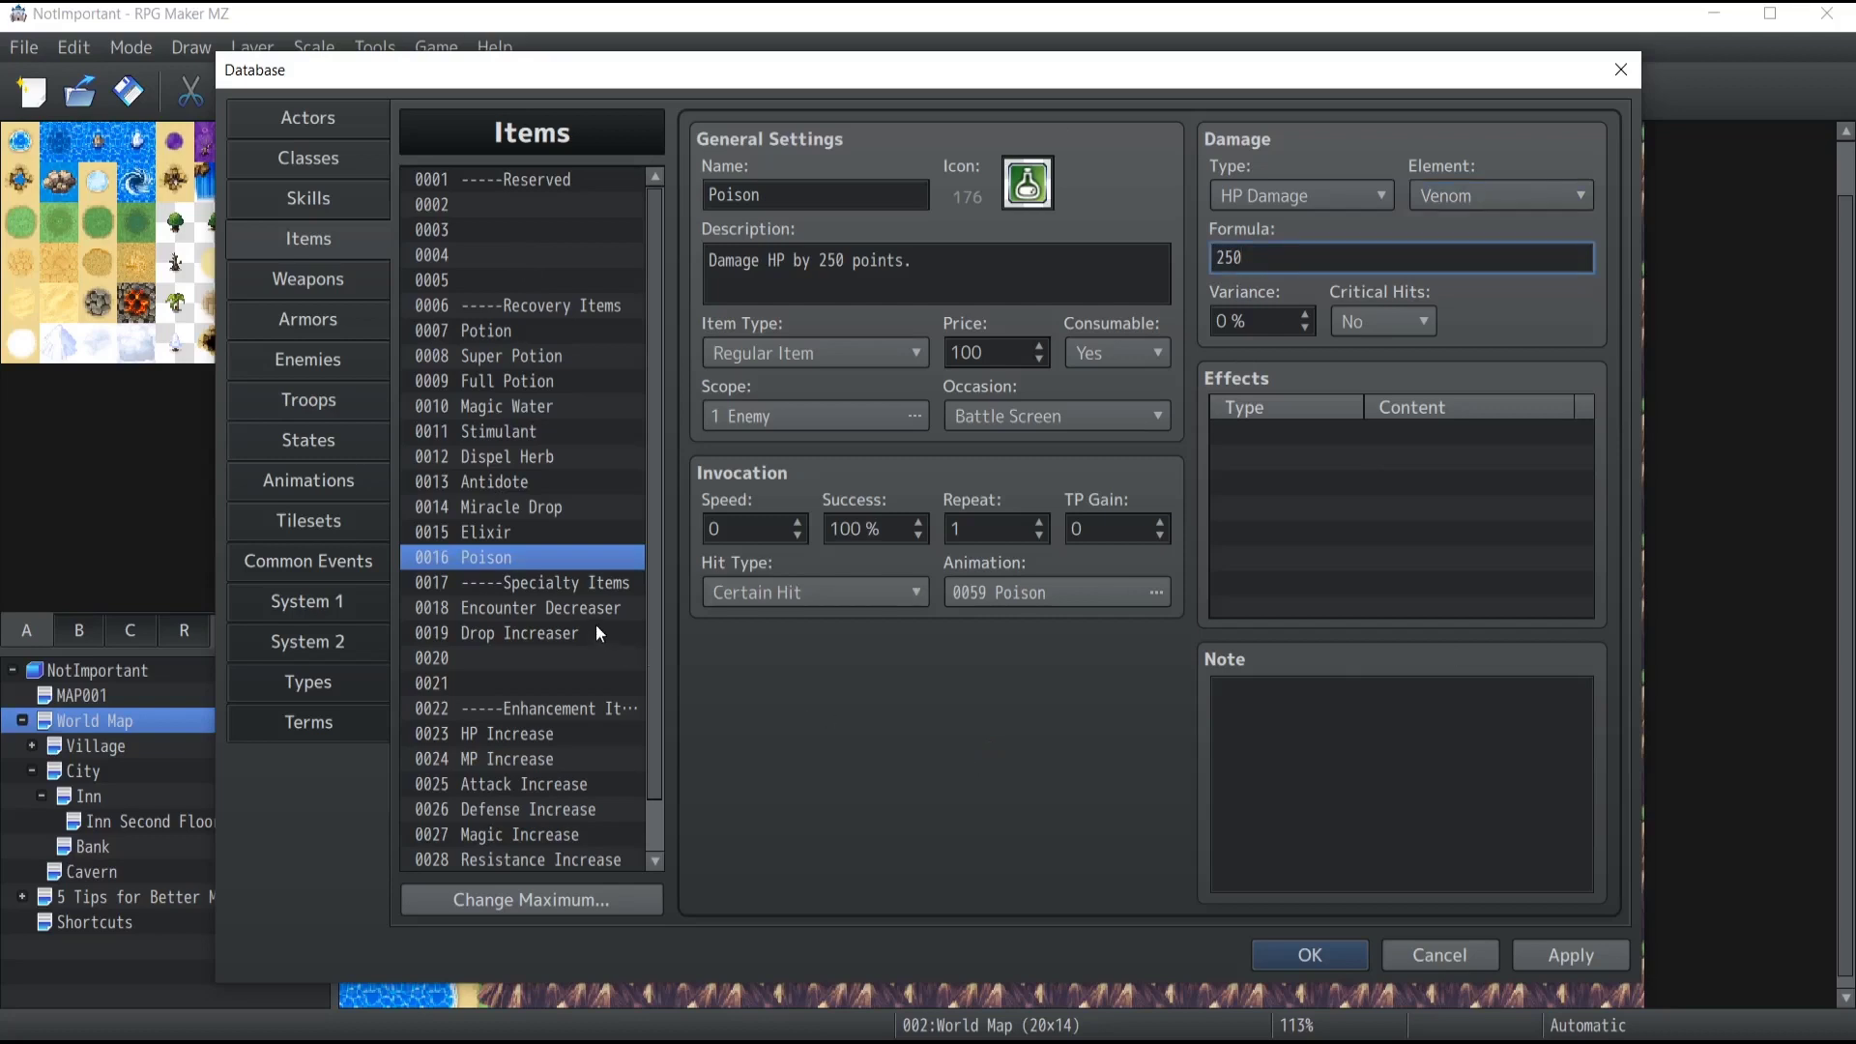
right_click(542, 661)
Name the empty item 0002 'Dungeon Key'.
click(485, 665)
scroll(487, 668, down, 1)
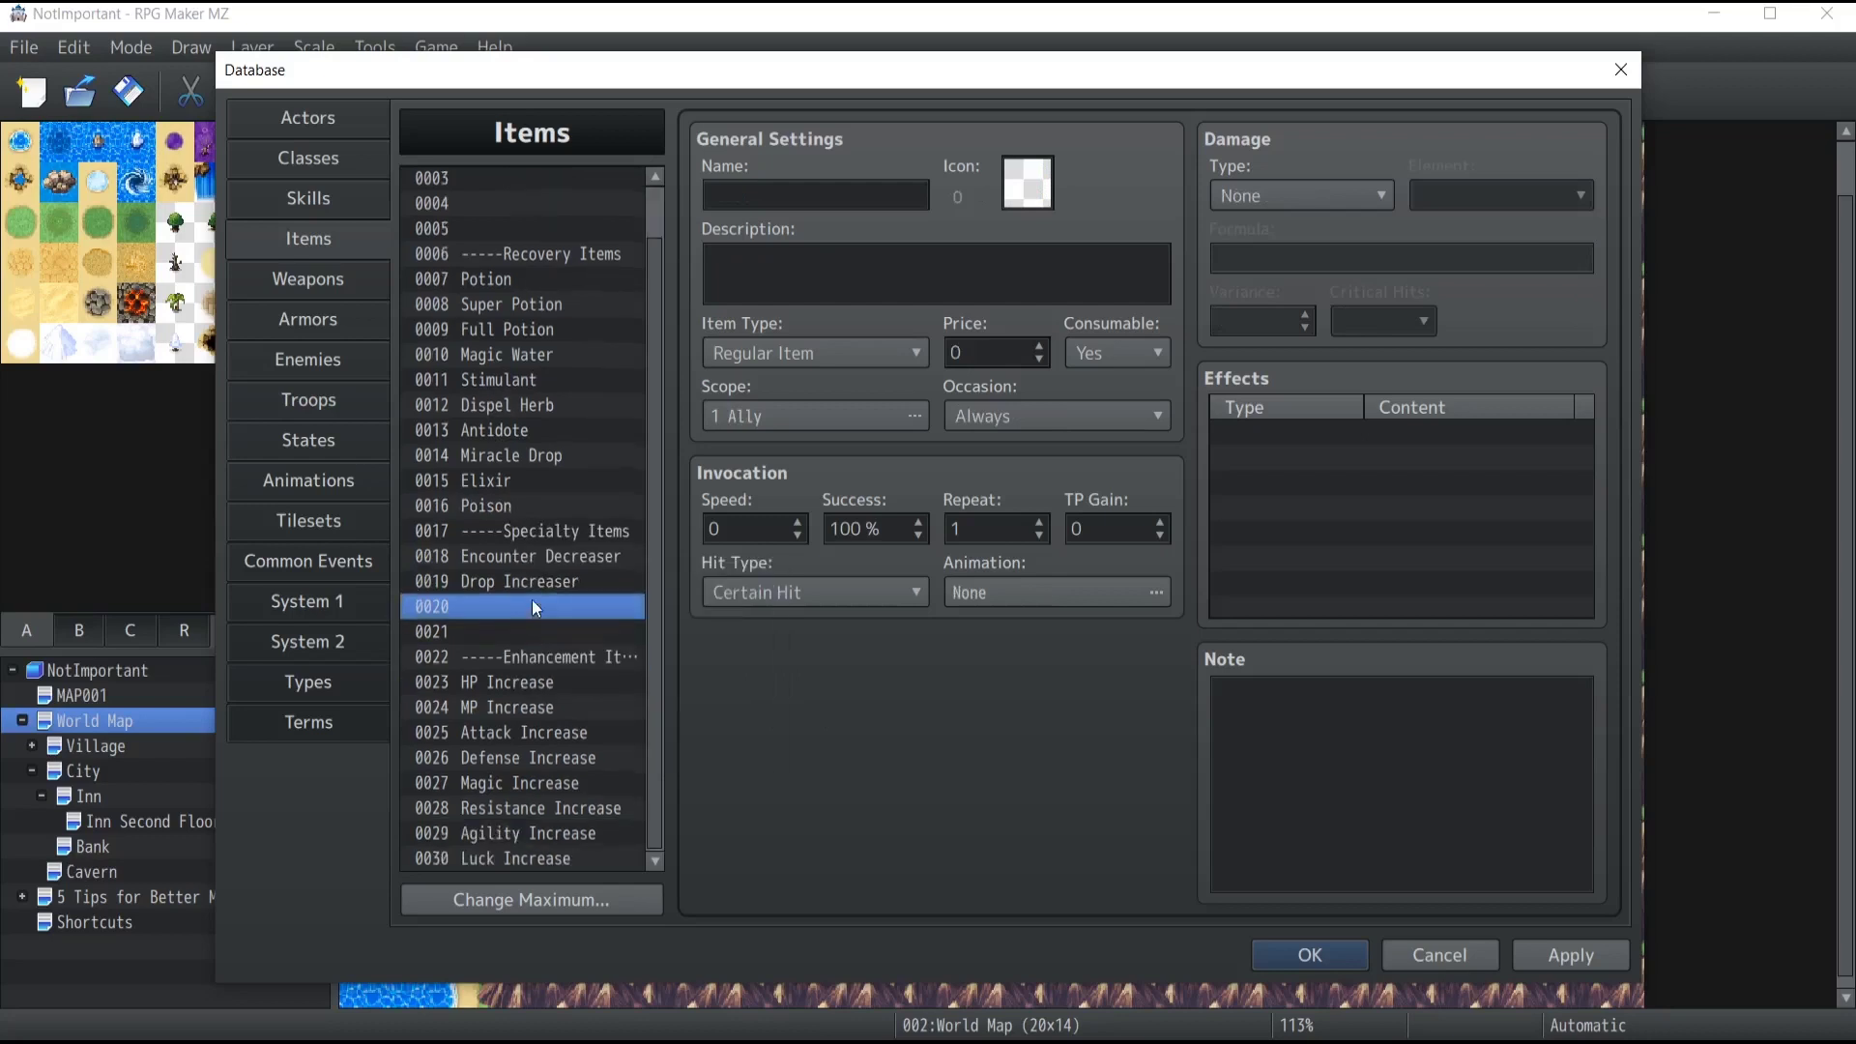
scroll(530, 584, up, 1)
click(504, 203)
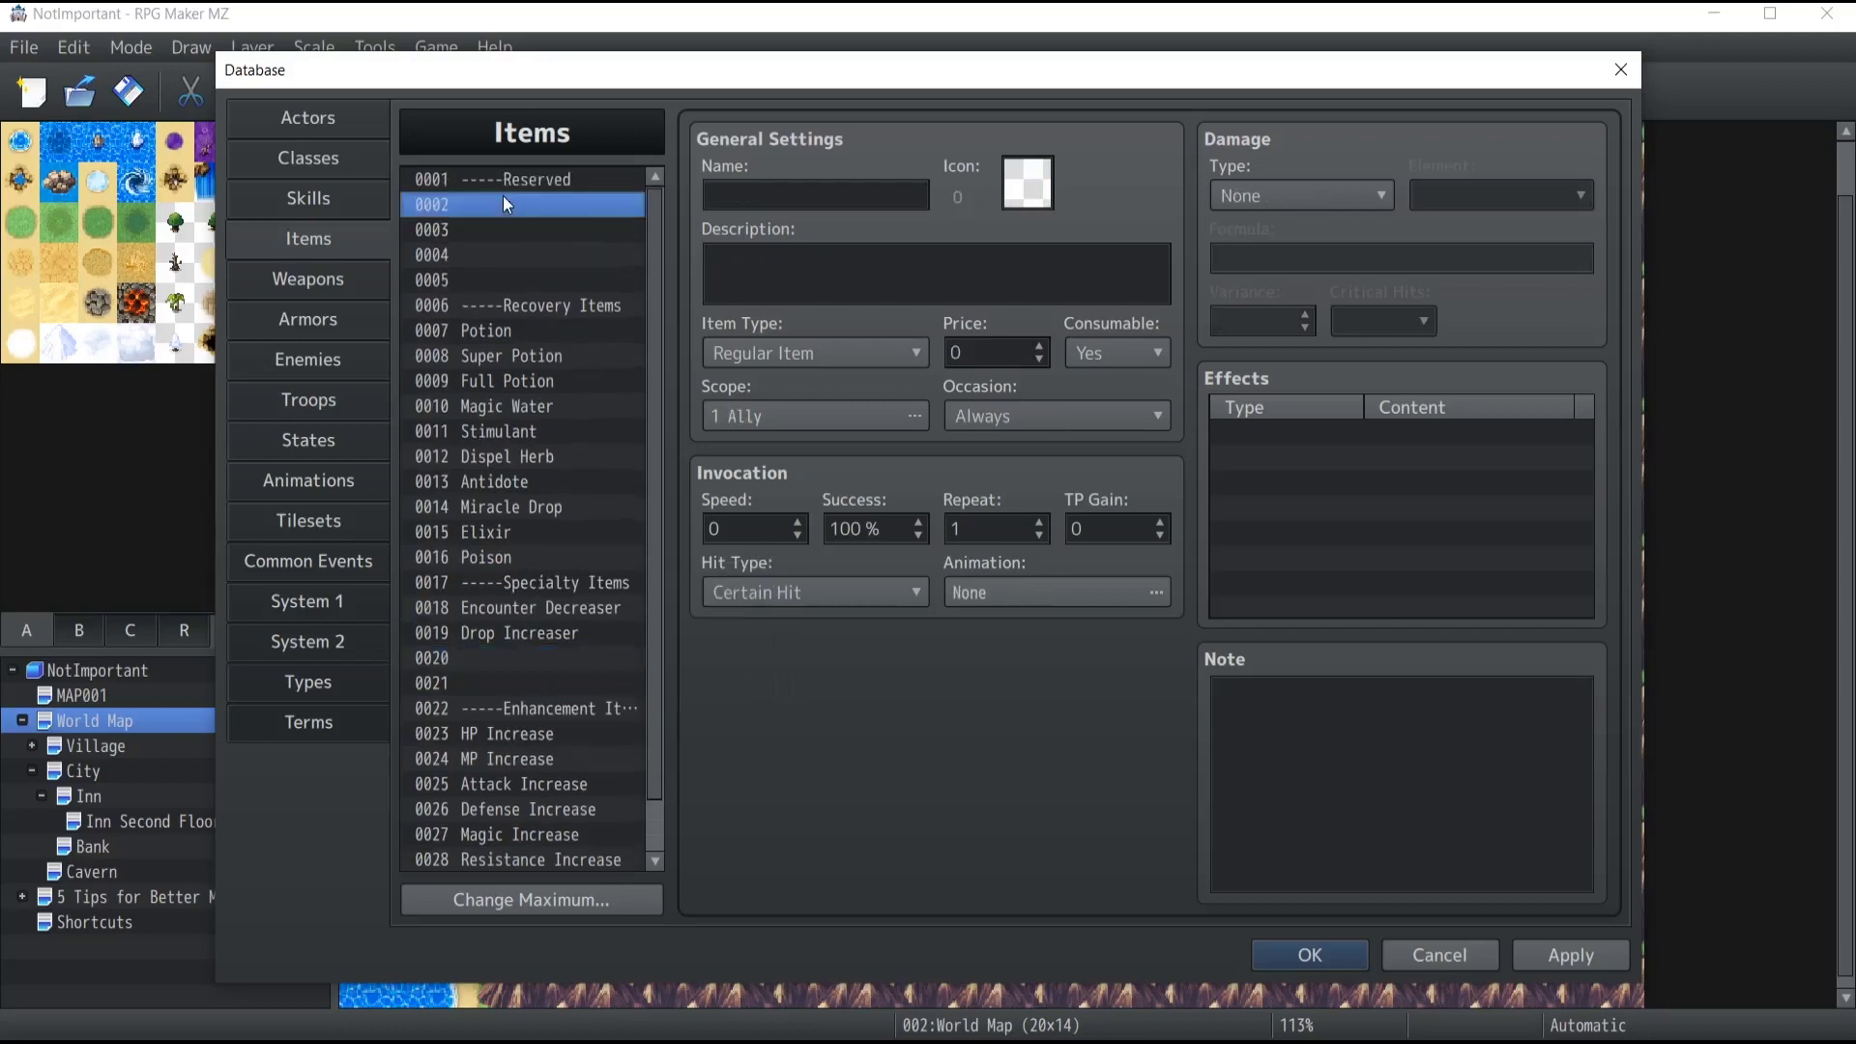
click(745, 192)
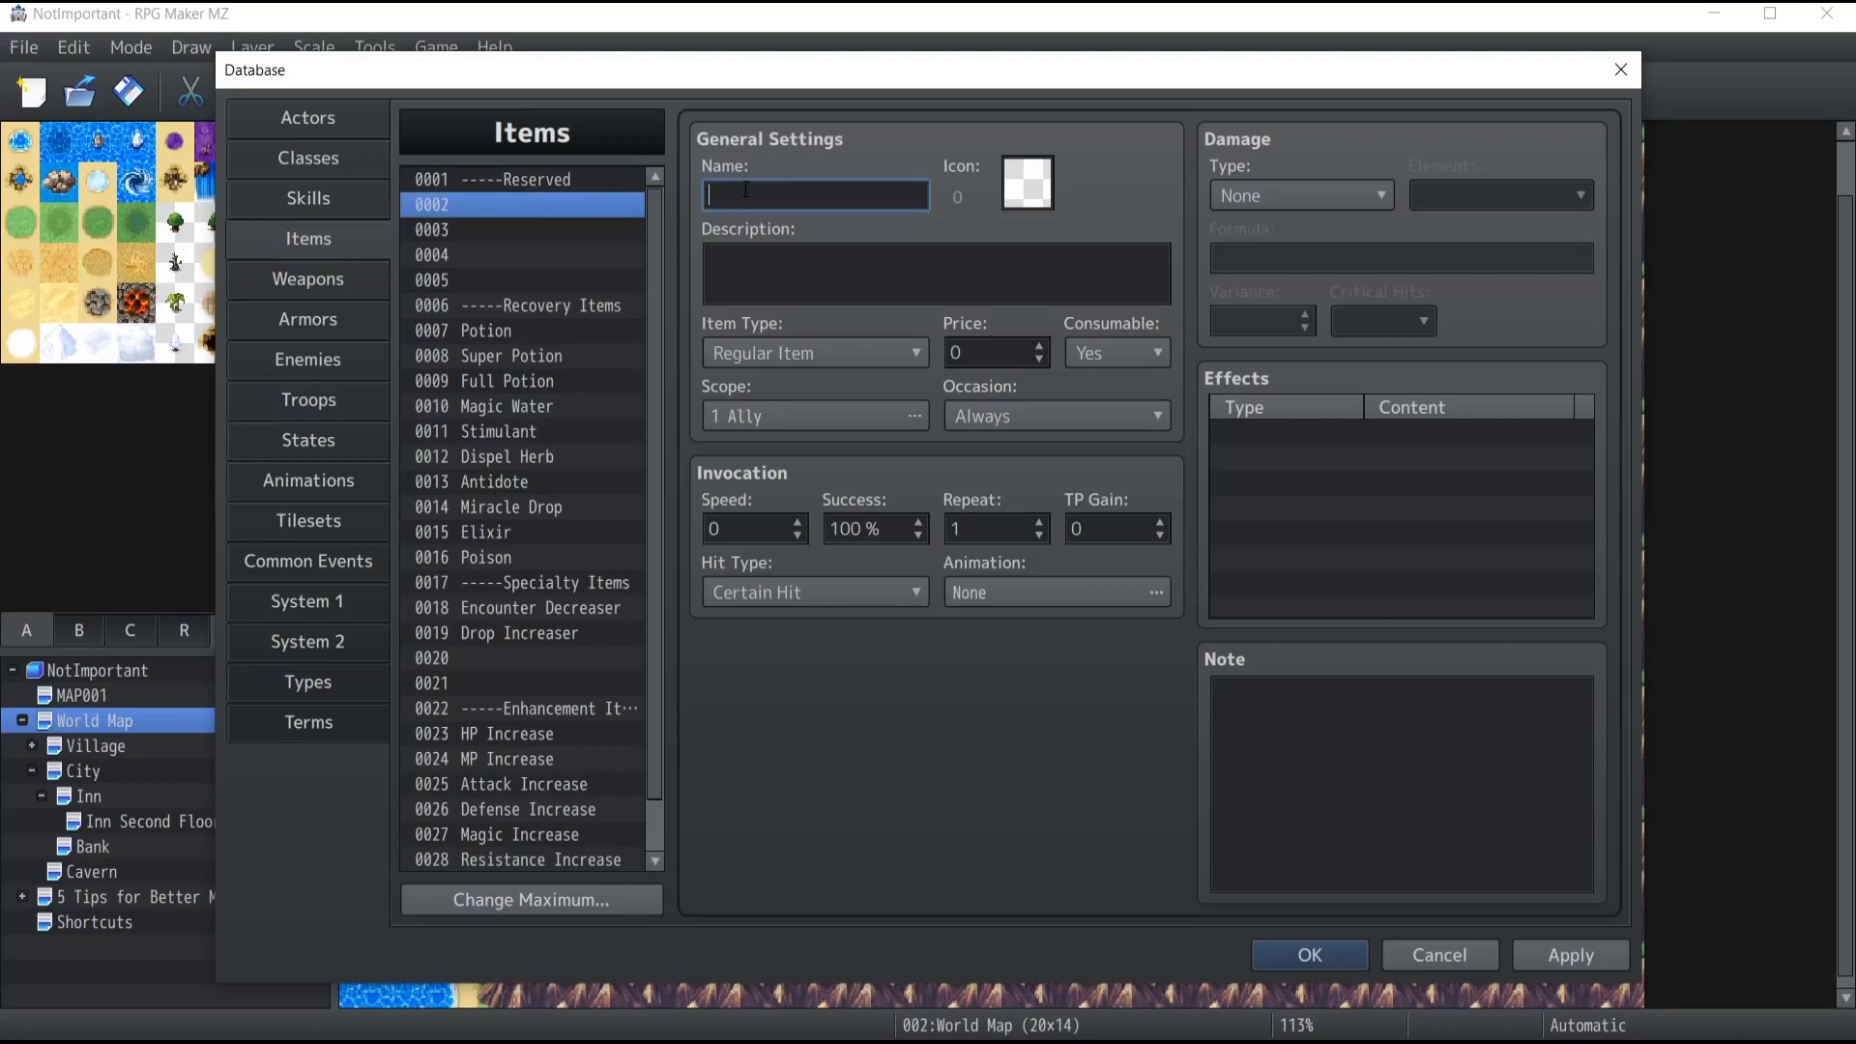
text(Dungeon Key)
Give the Dungeon Key the green key icon 195.
double_click(1030, 169)
scroll(996, 527, down, 3)
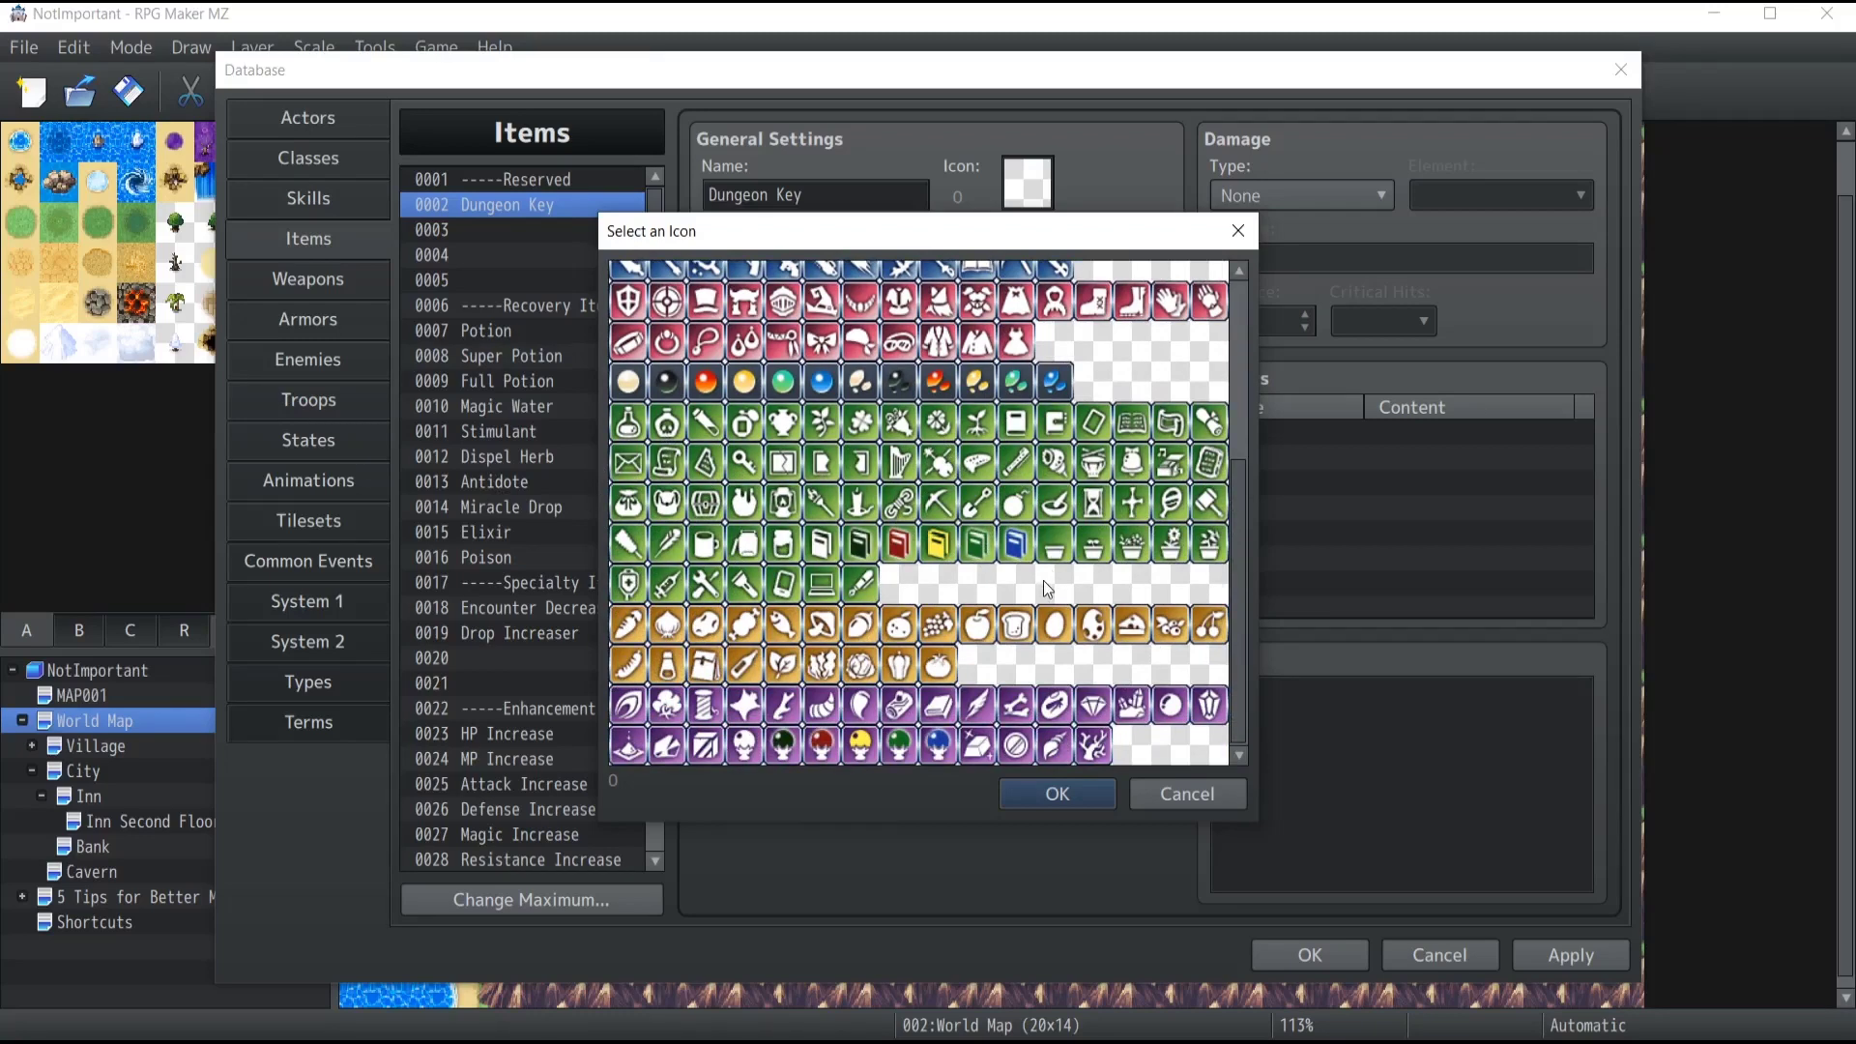
click(744, 462)
click(1063, 792)
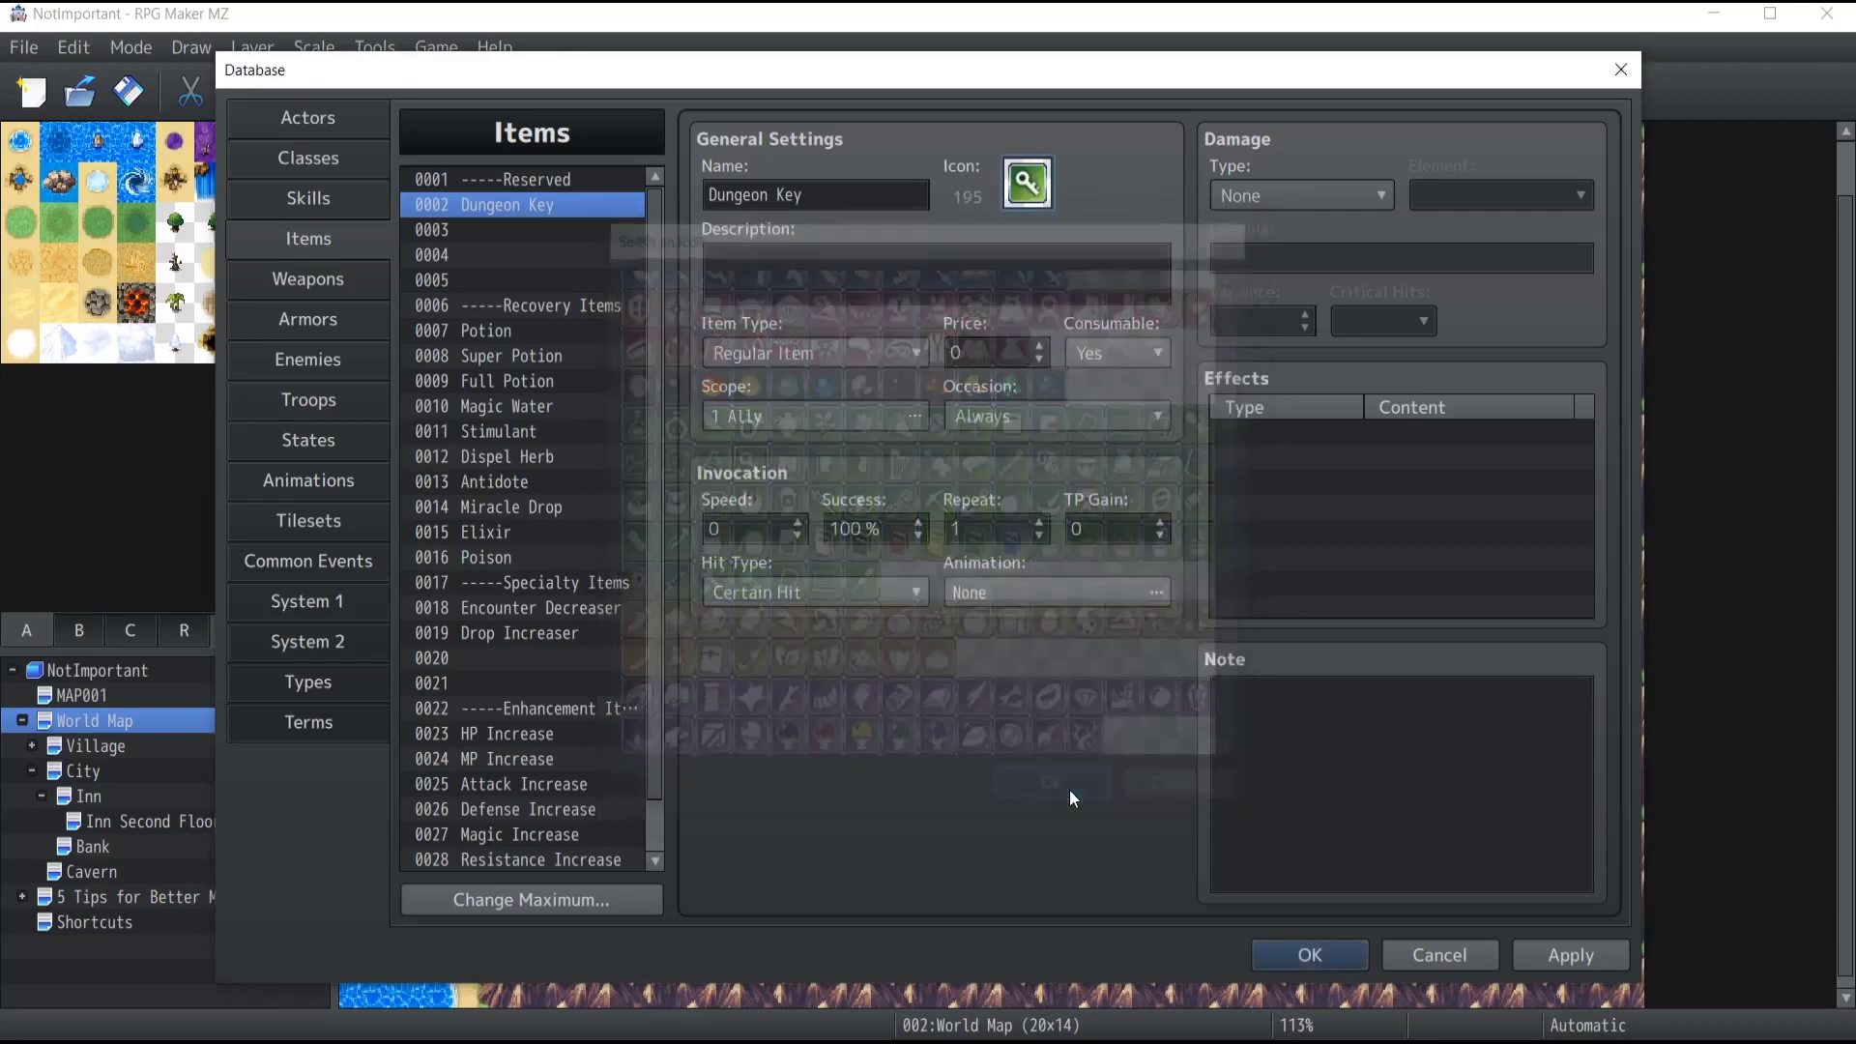
click(887, 273)
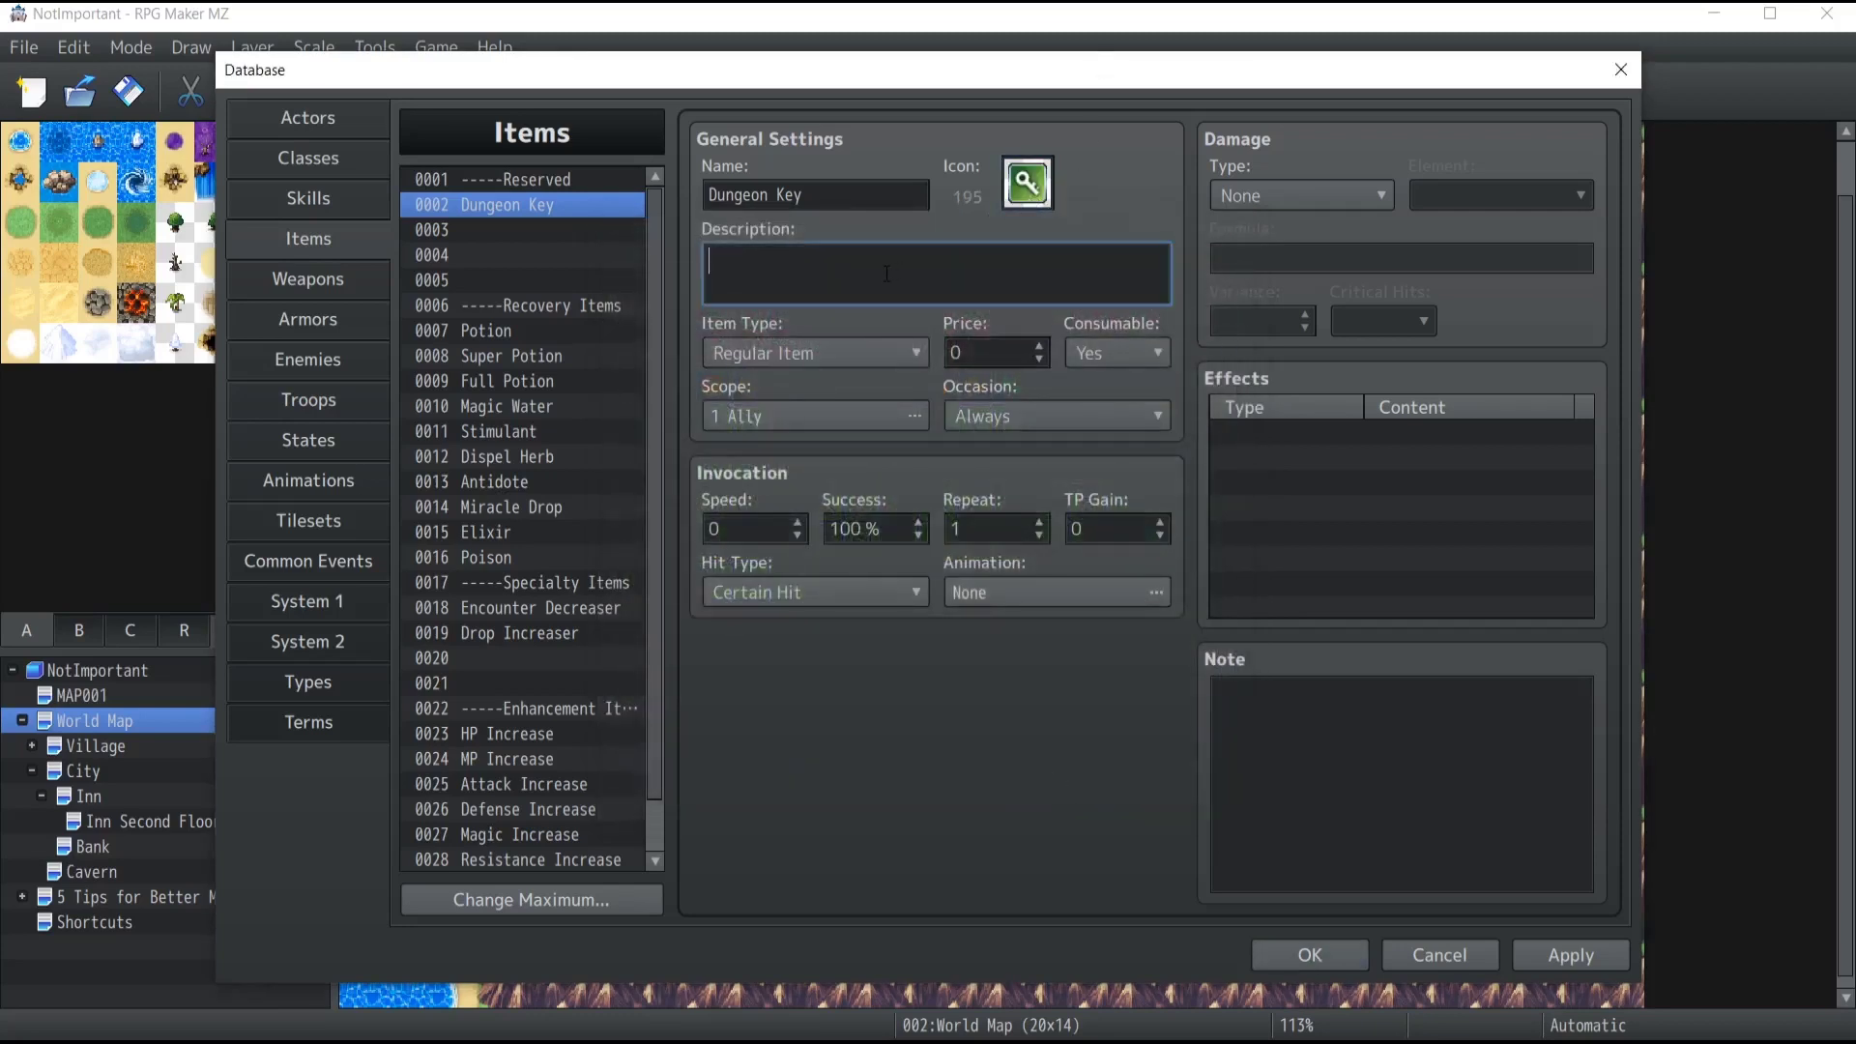
Describe the Dungeon Key as 'Allows you to Open the dungeon door' and make it a non-consumable Key Item.
text(Allows you to 0)
text(pen the dungeon door)
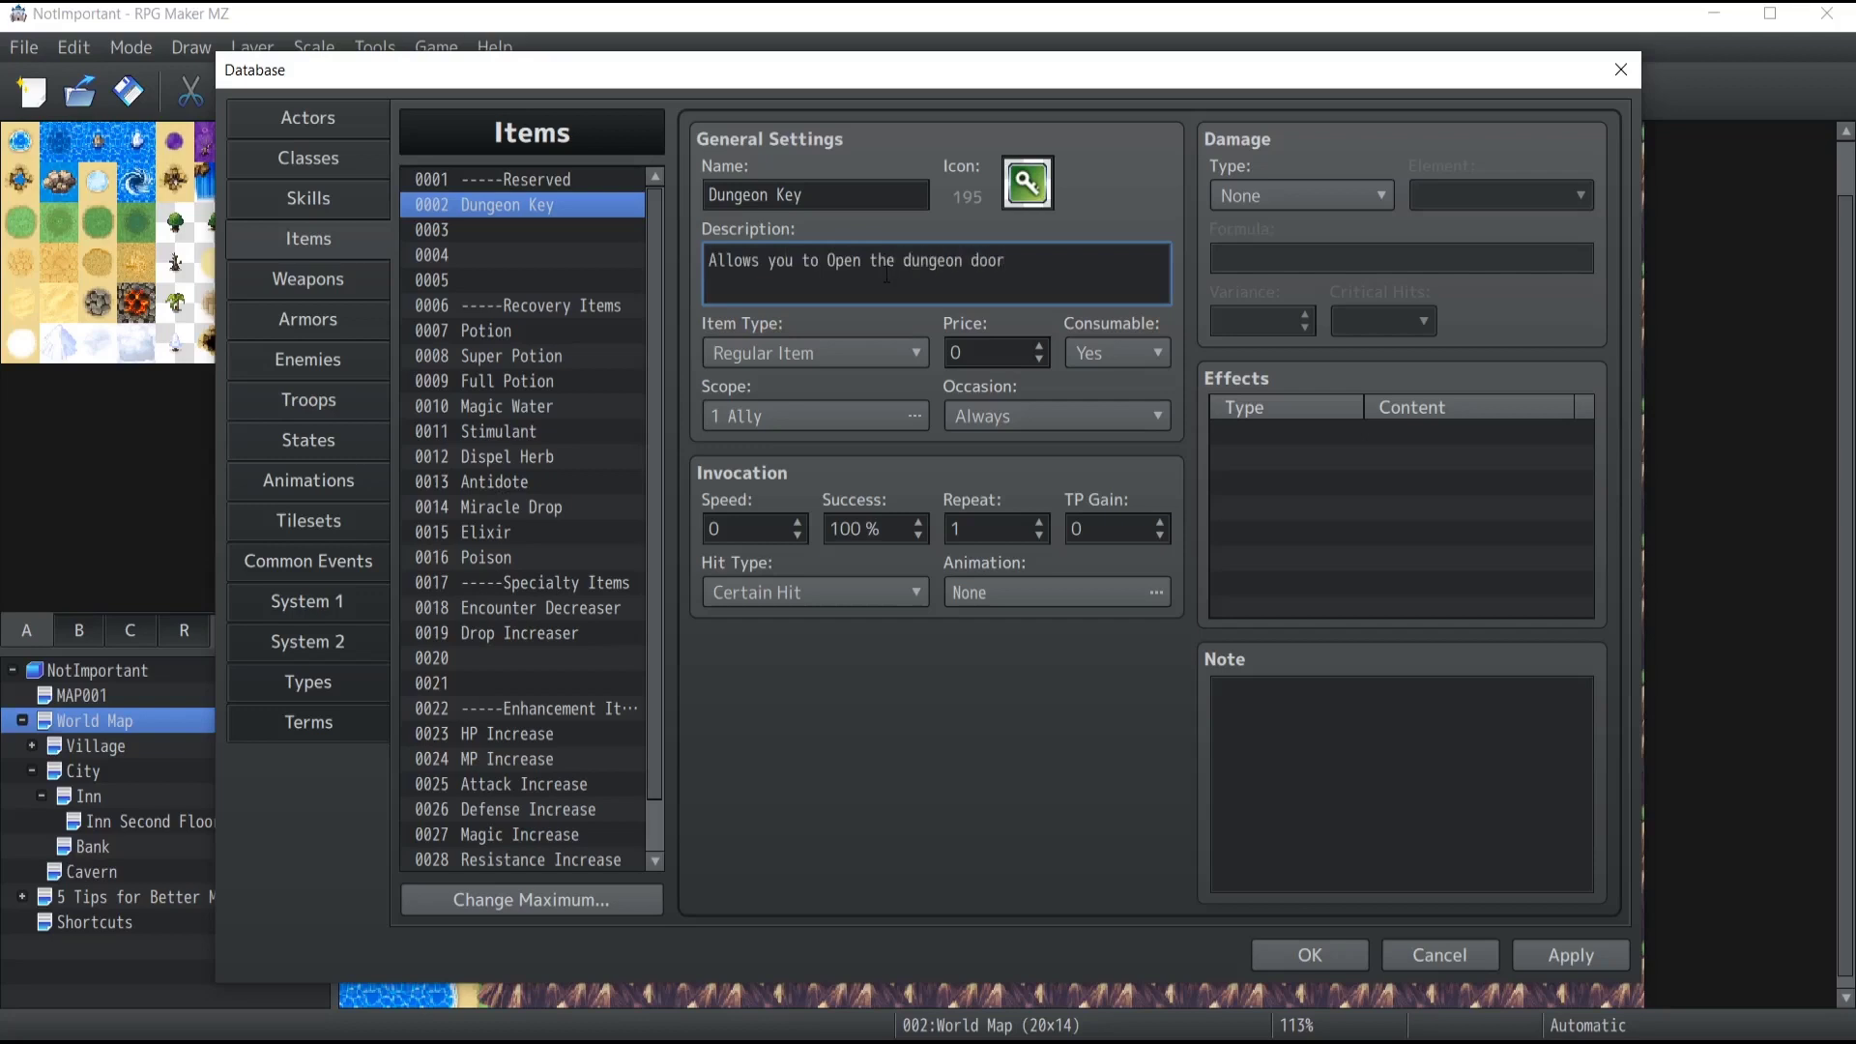
click(821, 355)
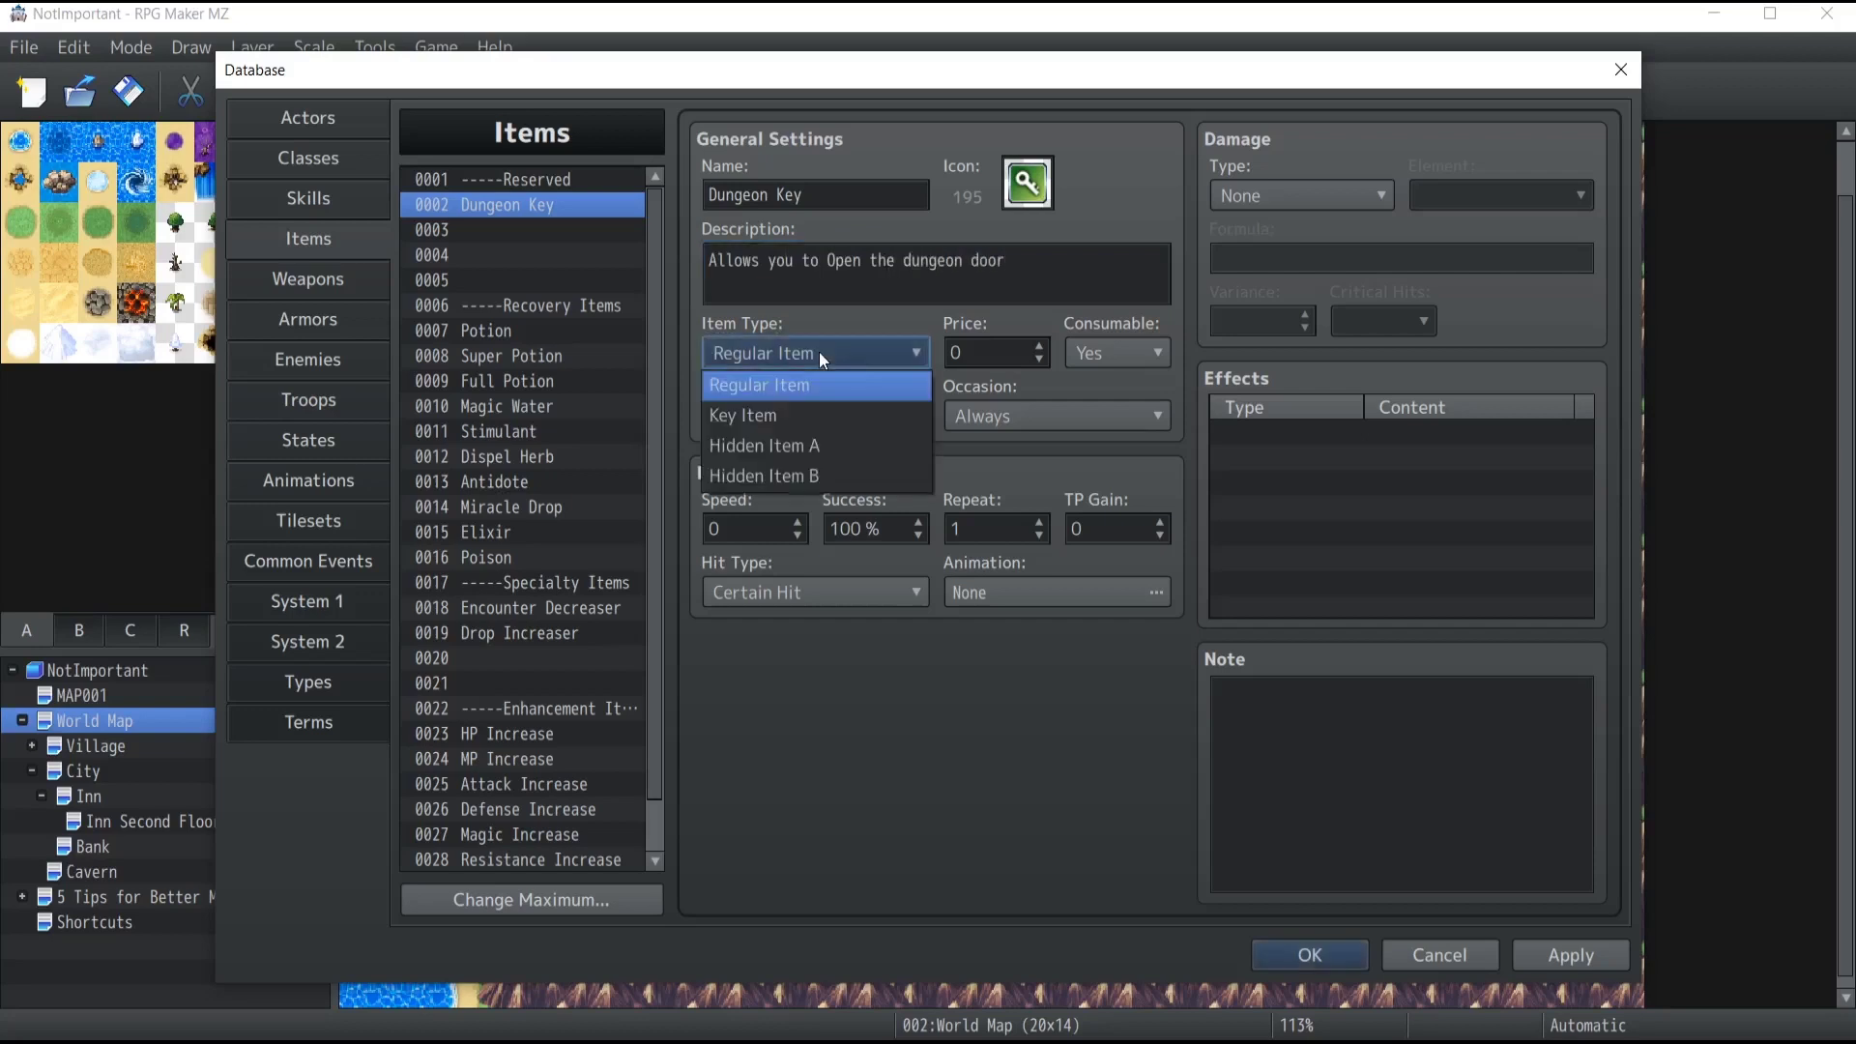
click(802, 416)
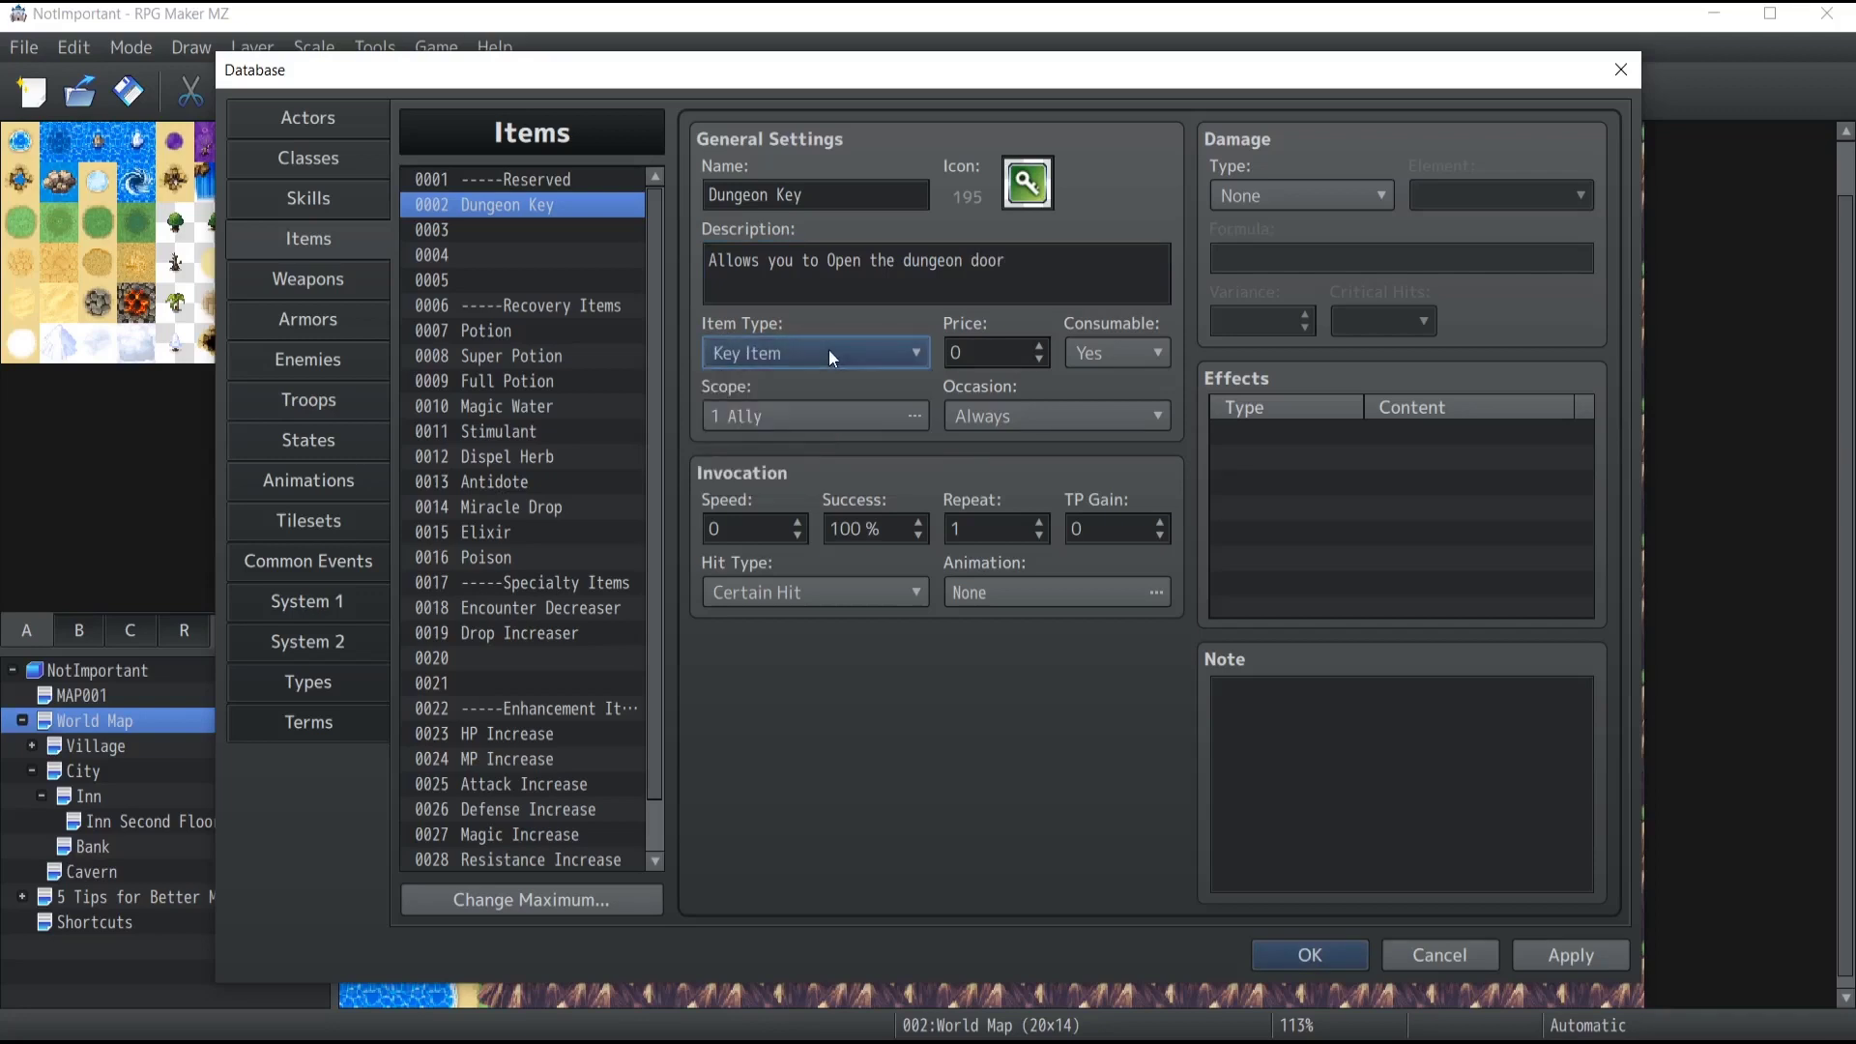
click(1141, 356)
click(1071, 414)
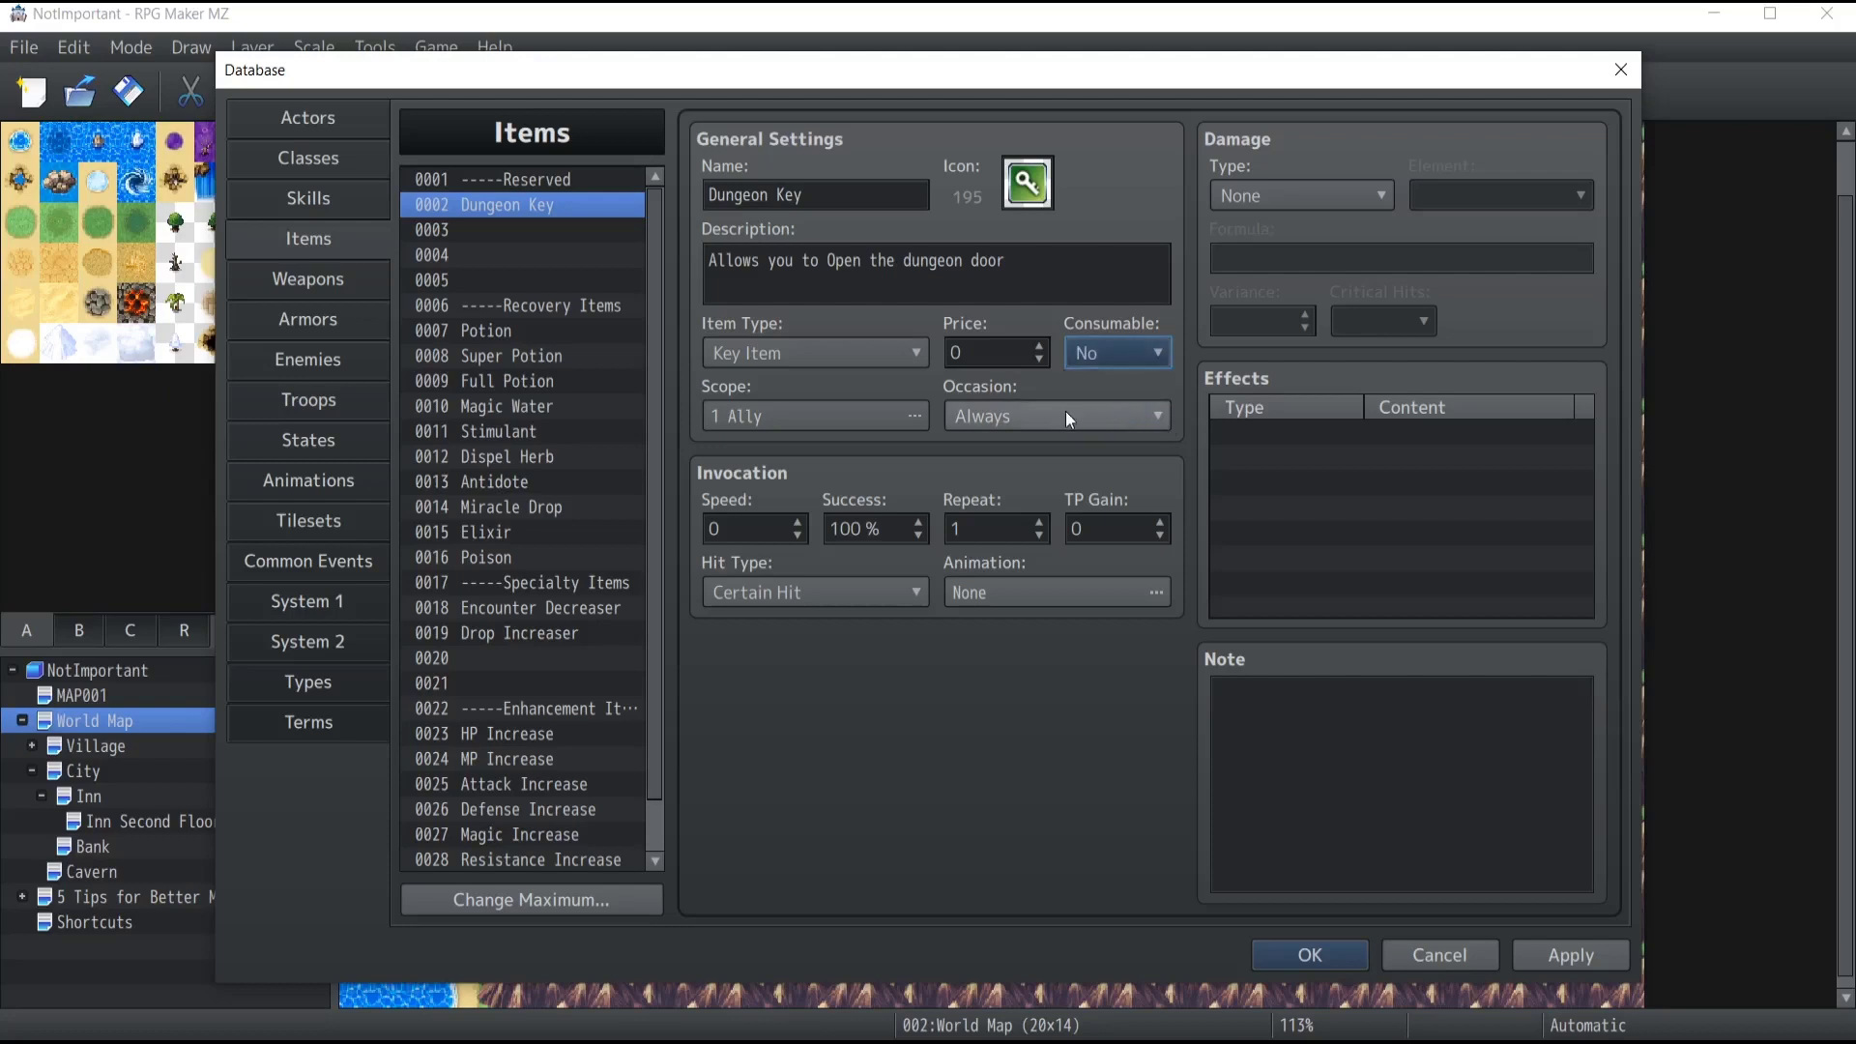
Set the key's occasion to Never and scope to None, and end the description with a period.
click(1062, 417)
click(1011, 537)
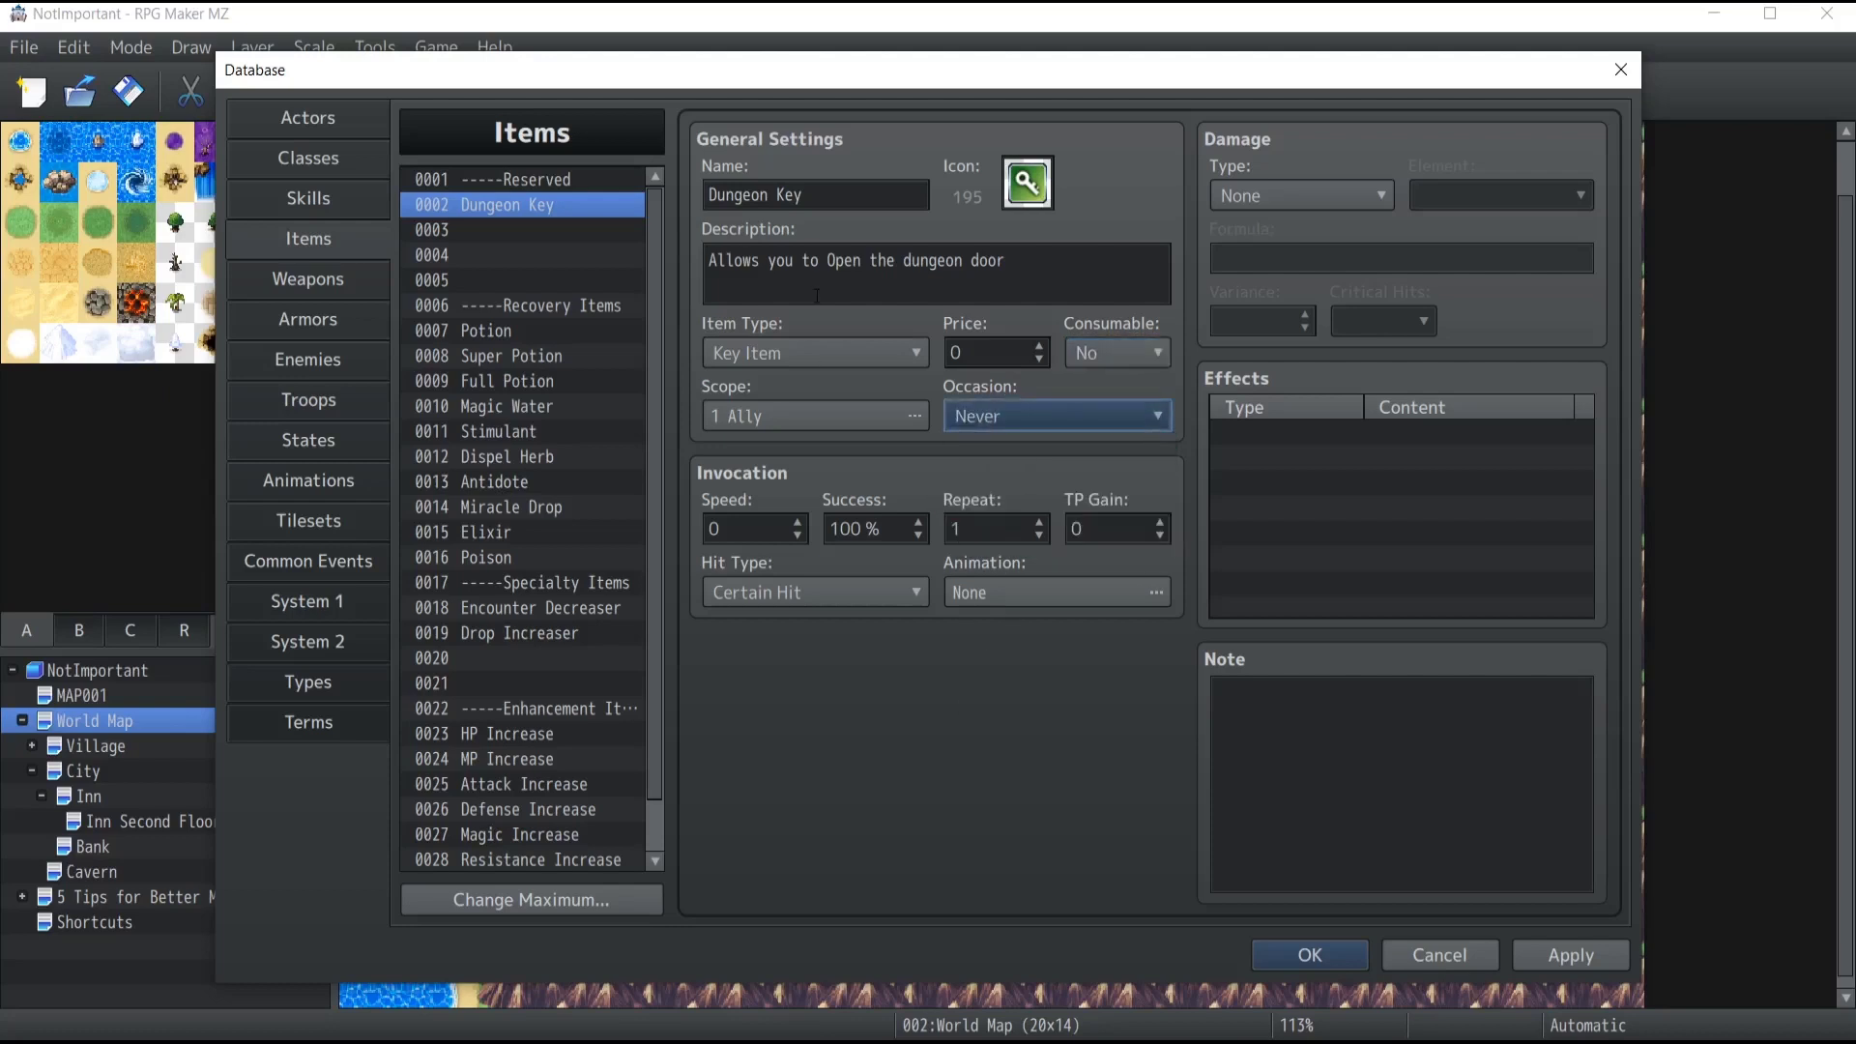
double_click(787, 414)
click(671, 466)
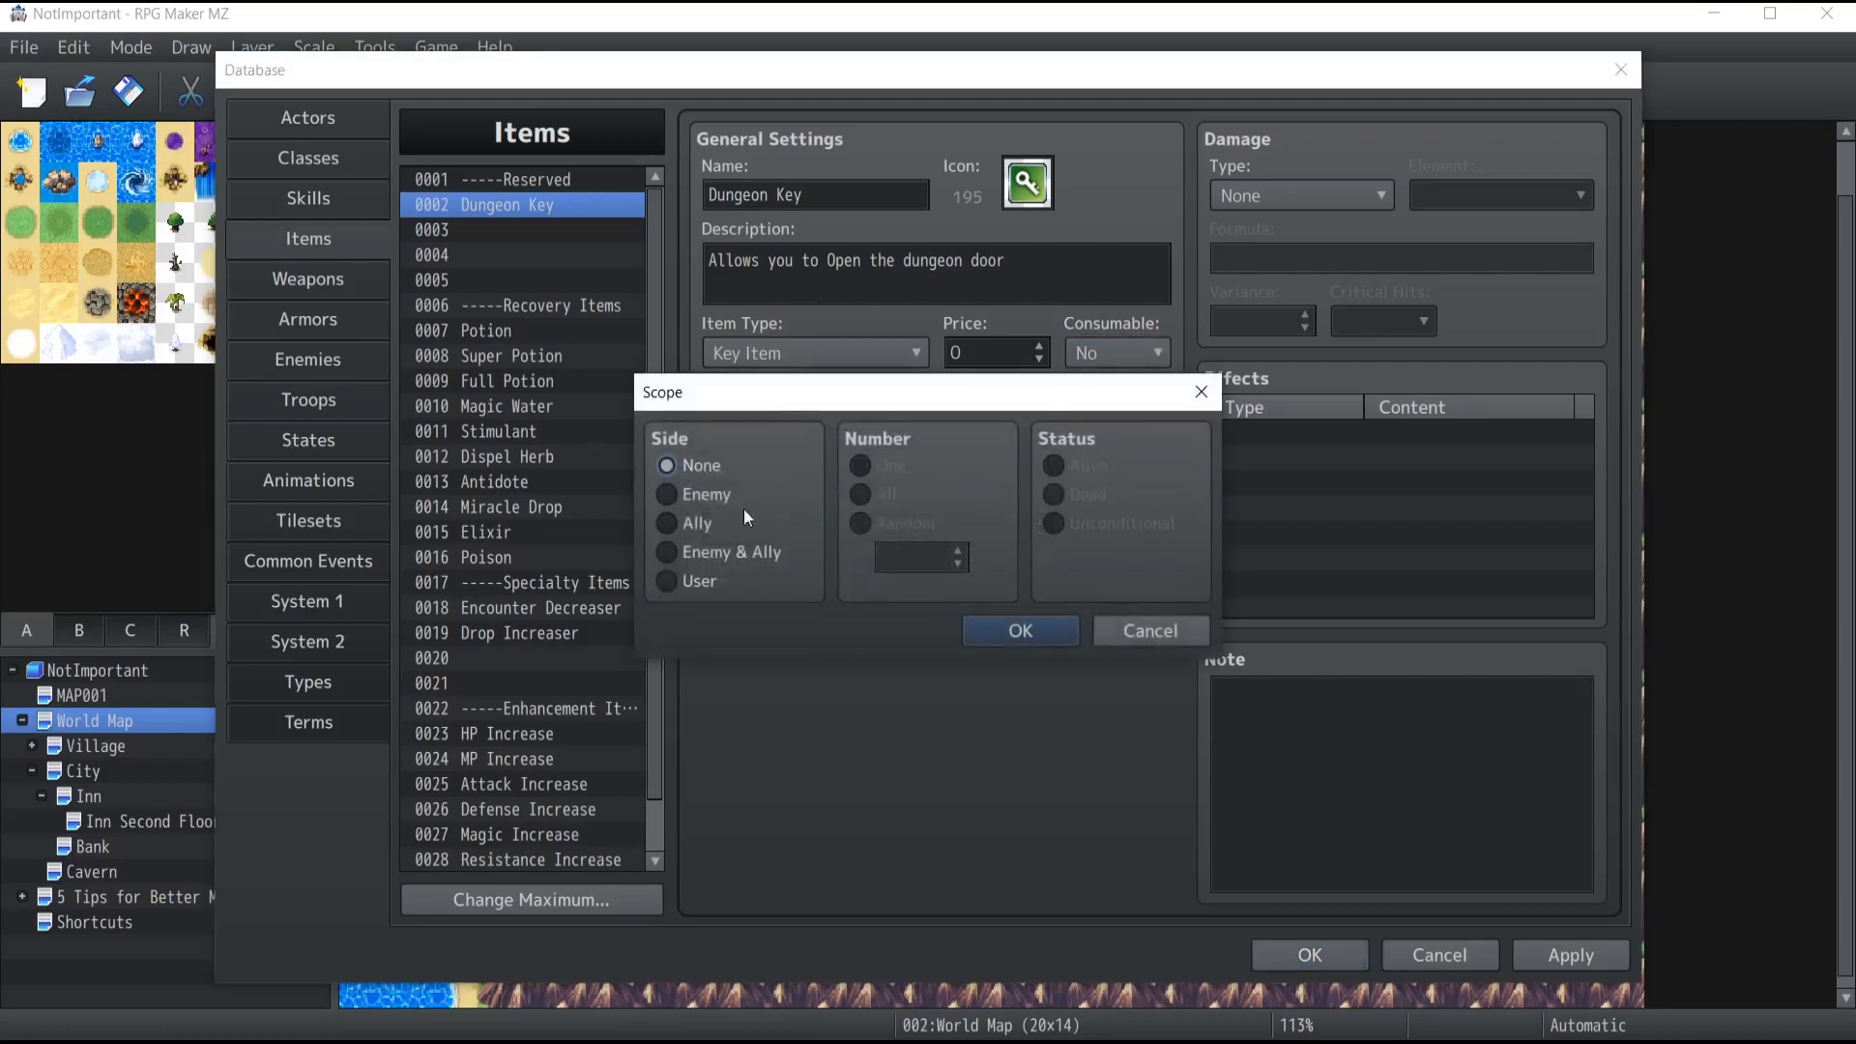
click(1017, 629)
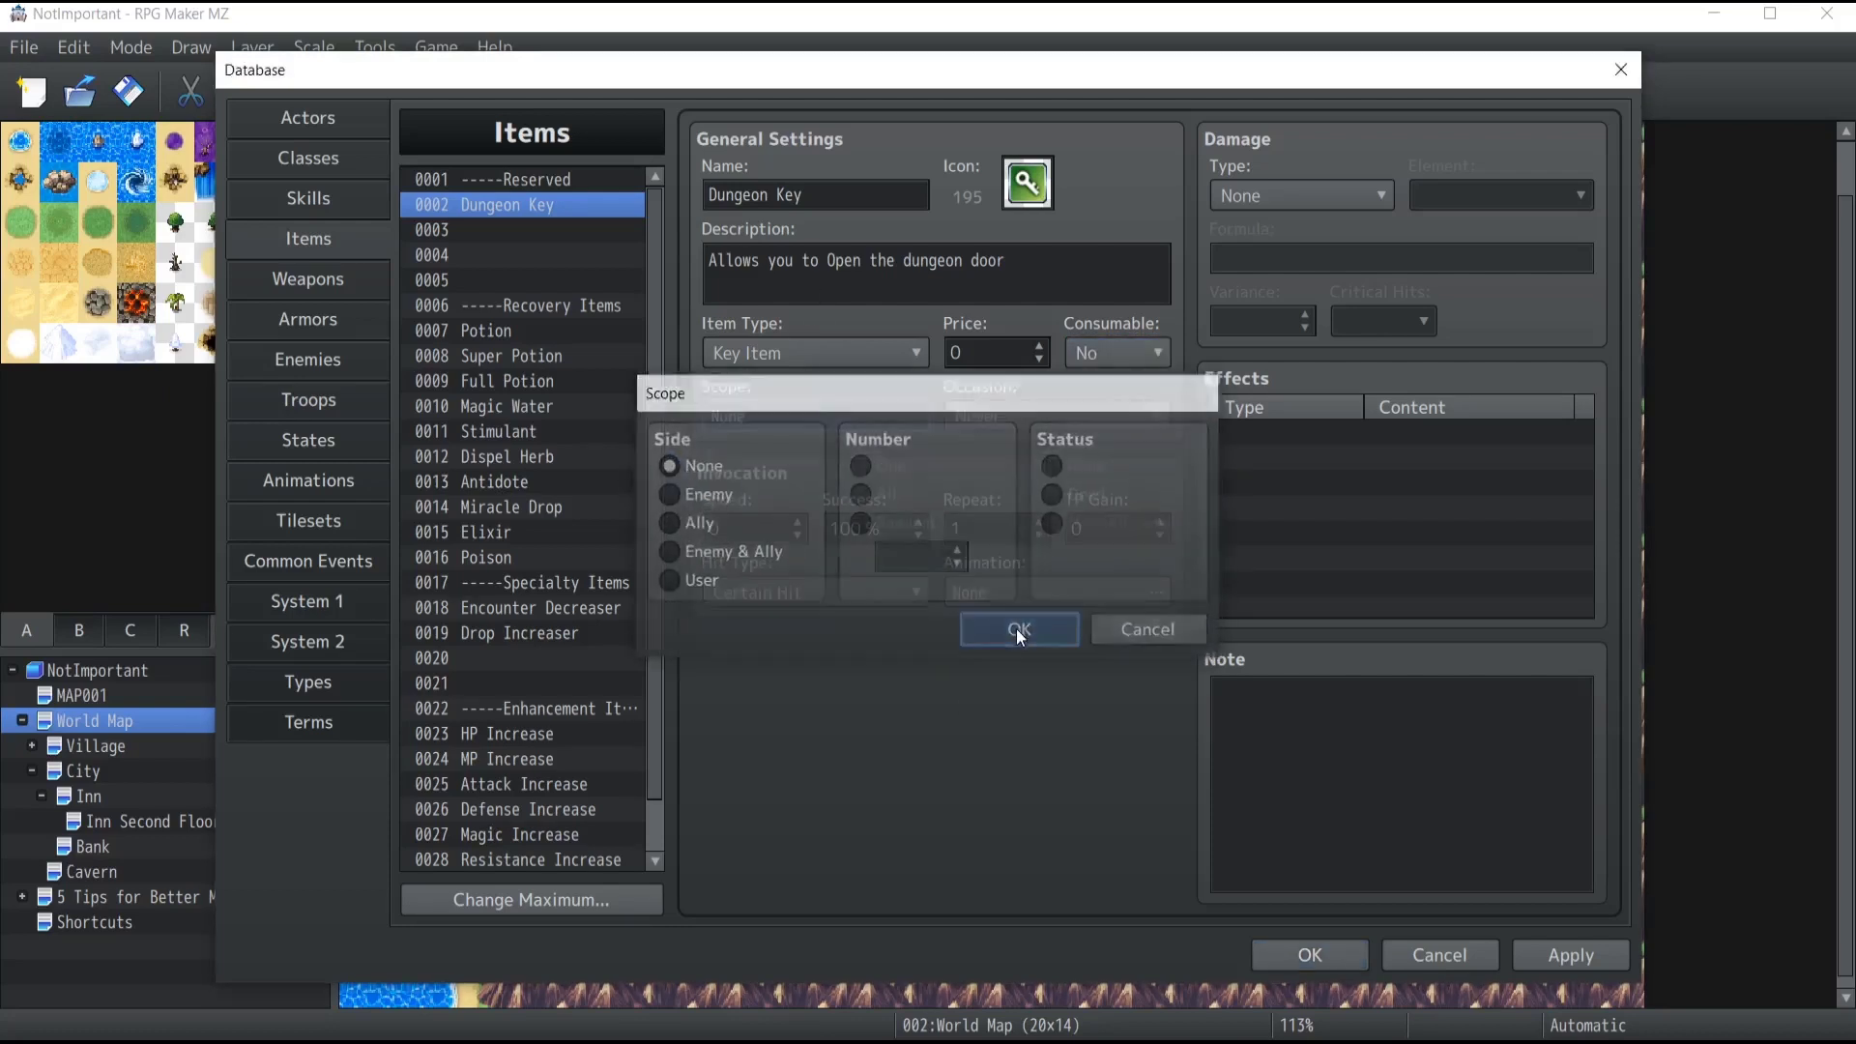
click(1050, 288)
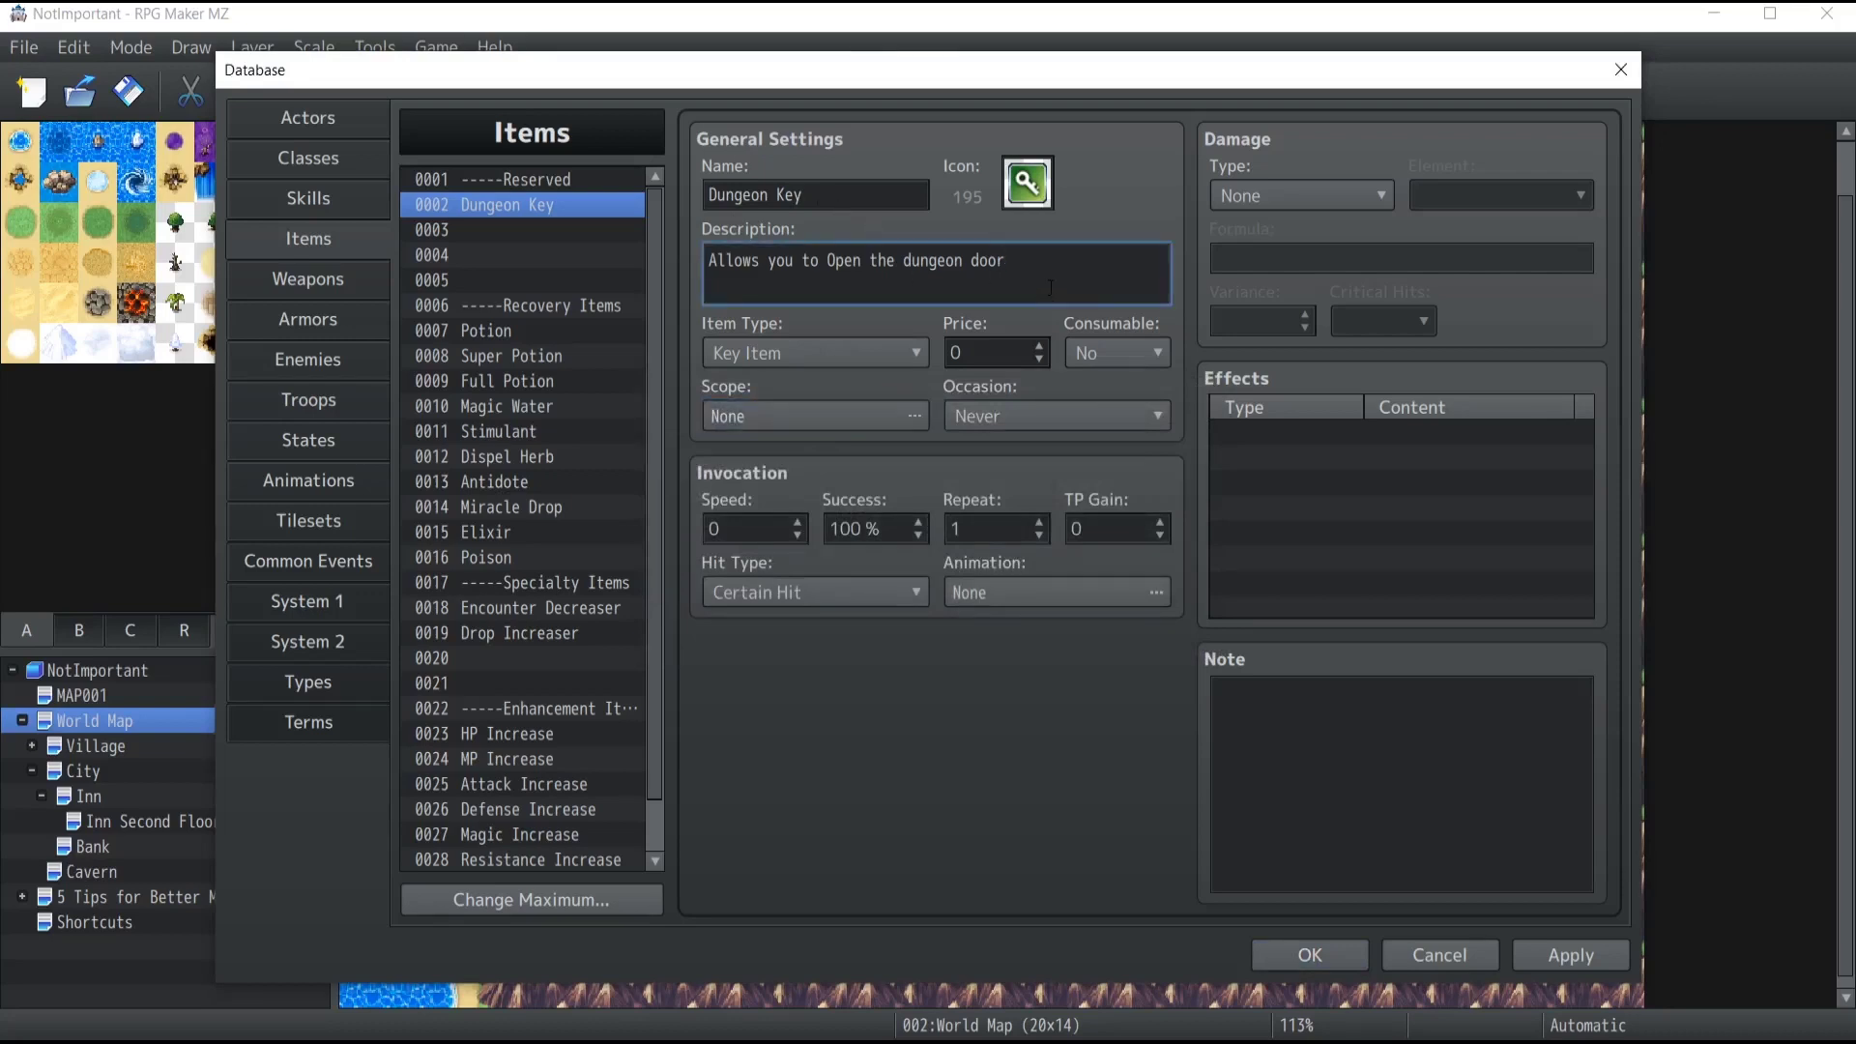
text(.)
click(787, 352)
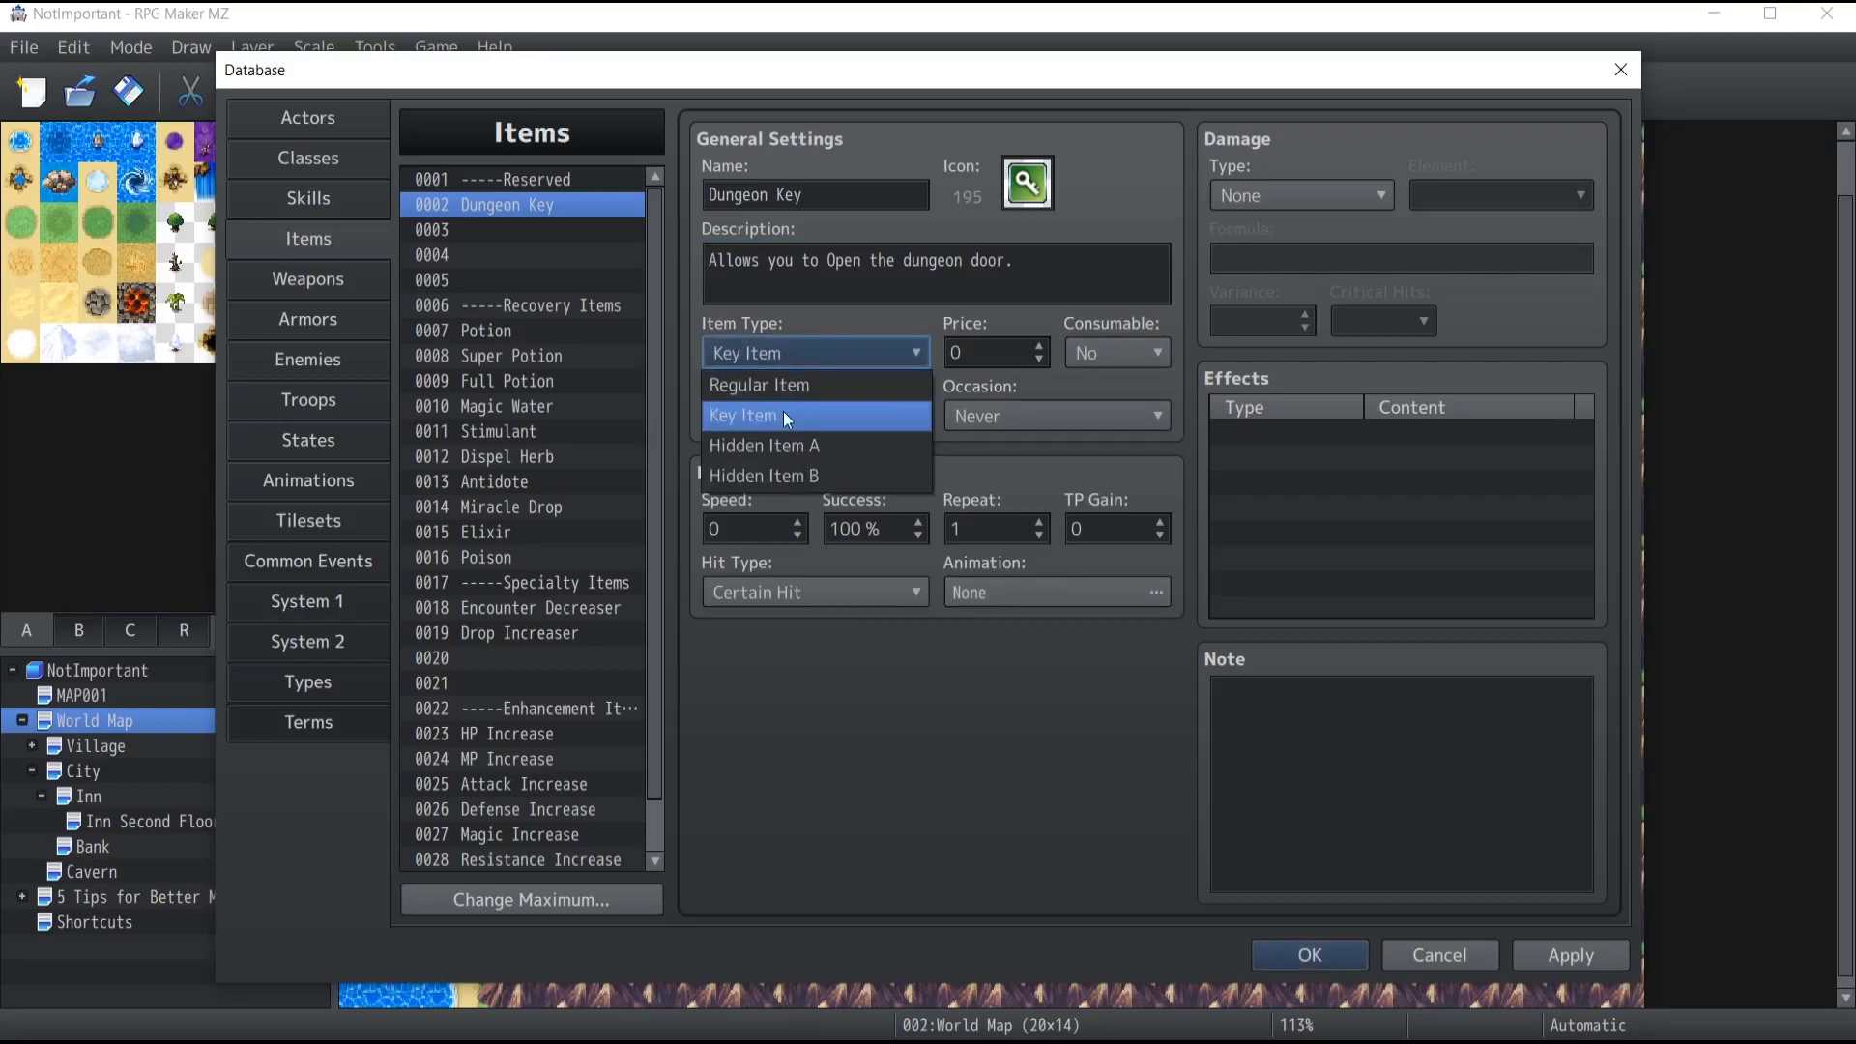
Keep item 0003 as a Regular Item and name it 'Pattern: Craft Robe'.
click(774, 385)
click(534, 230)
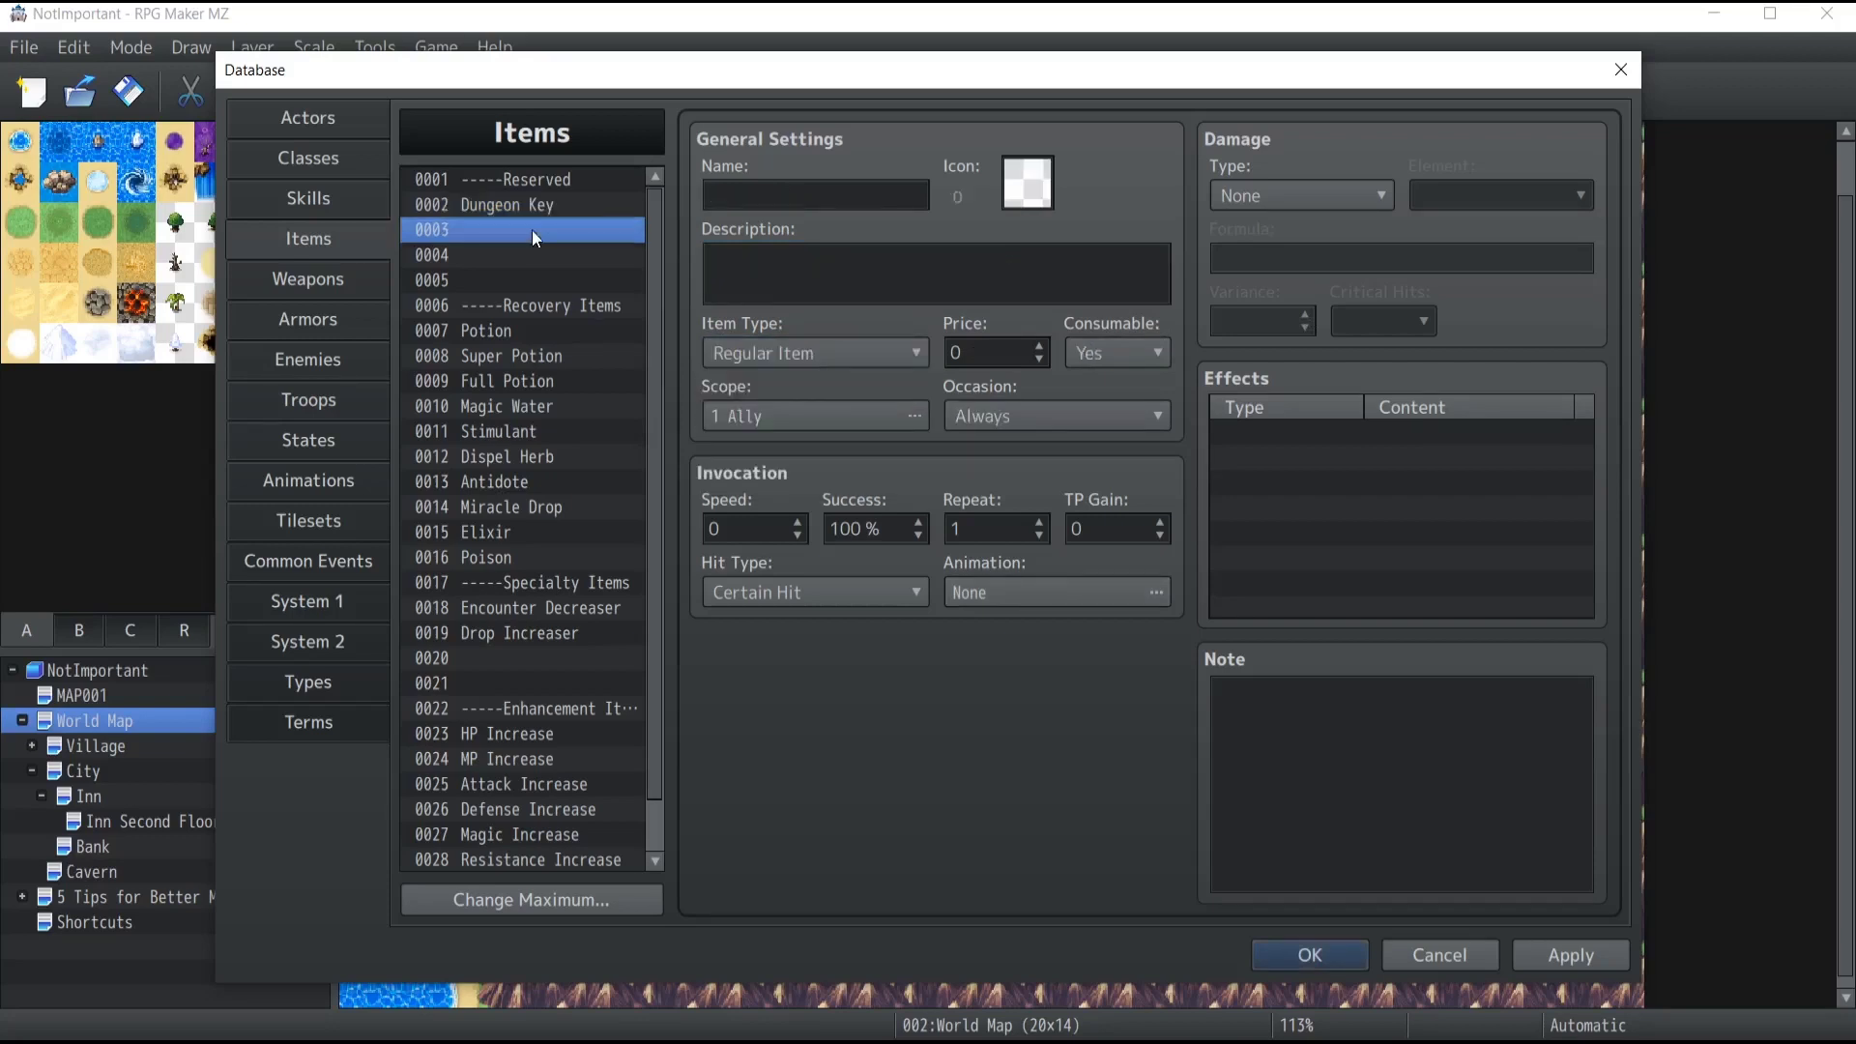
click(801, 353)
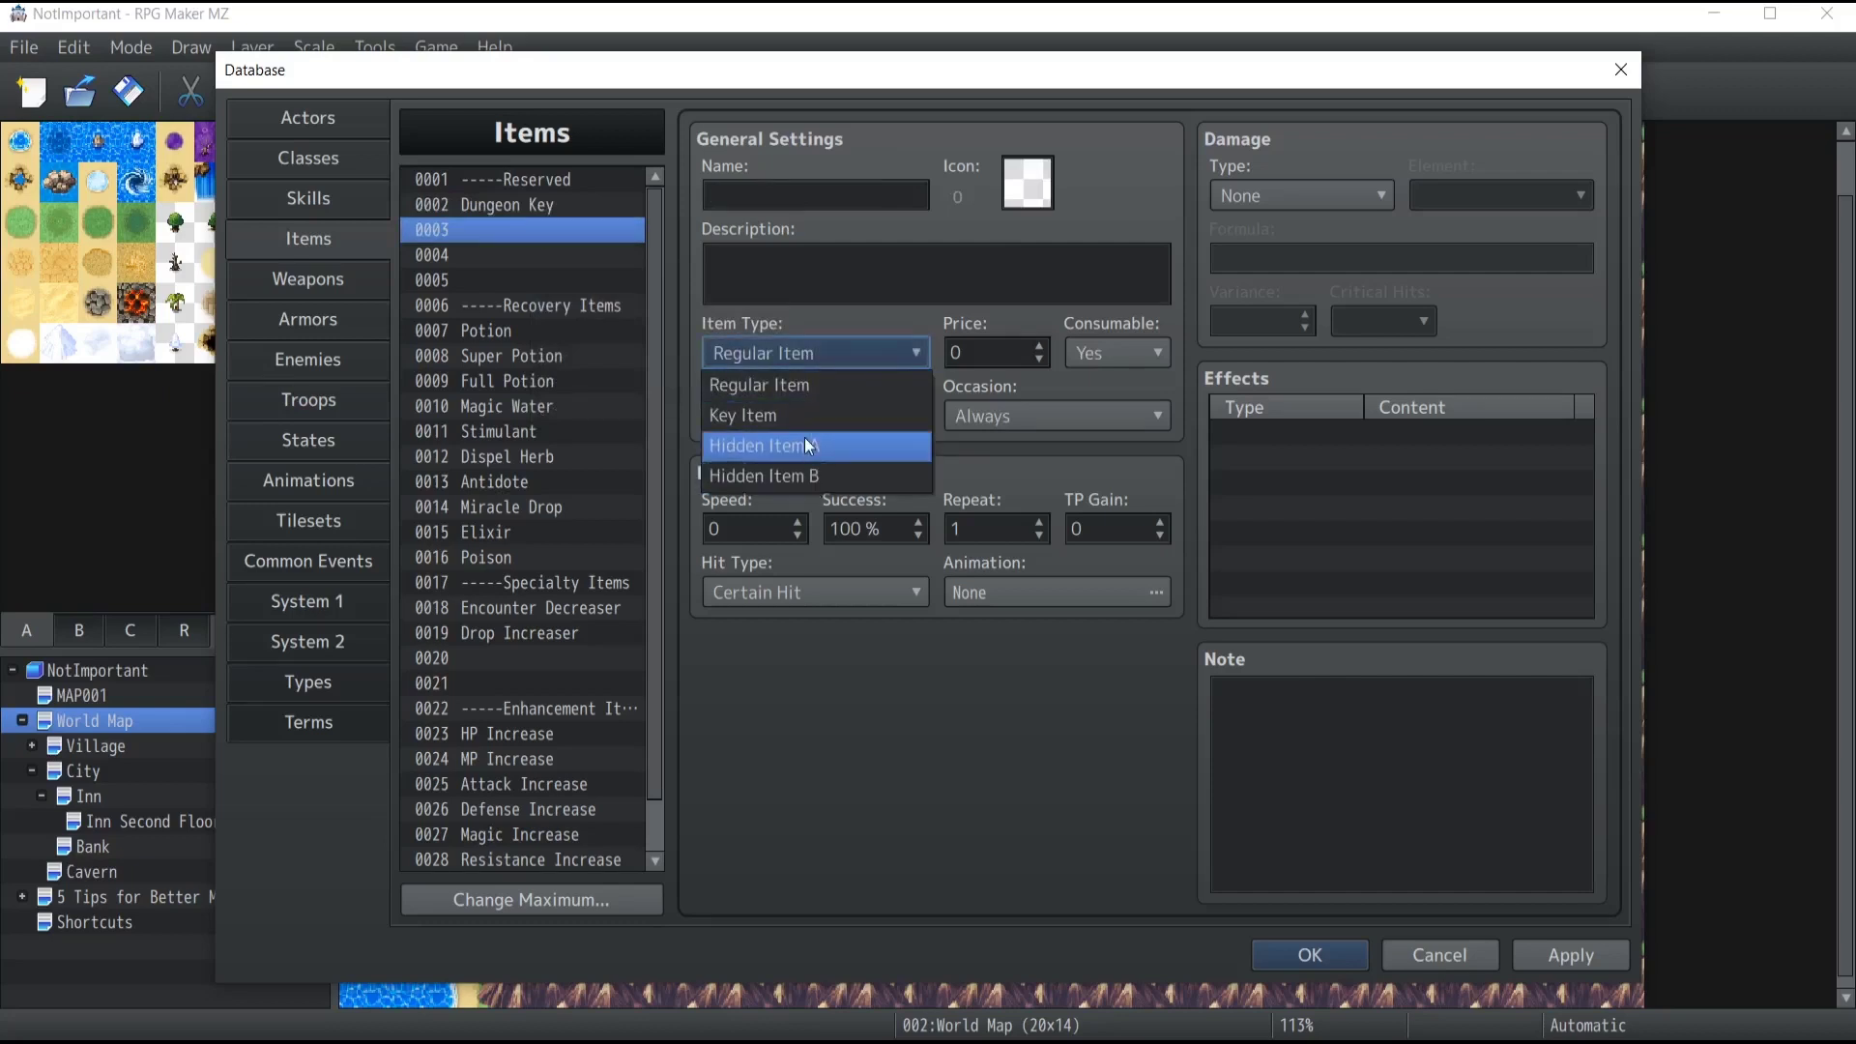
click(837, 740)
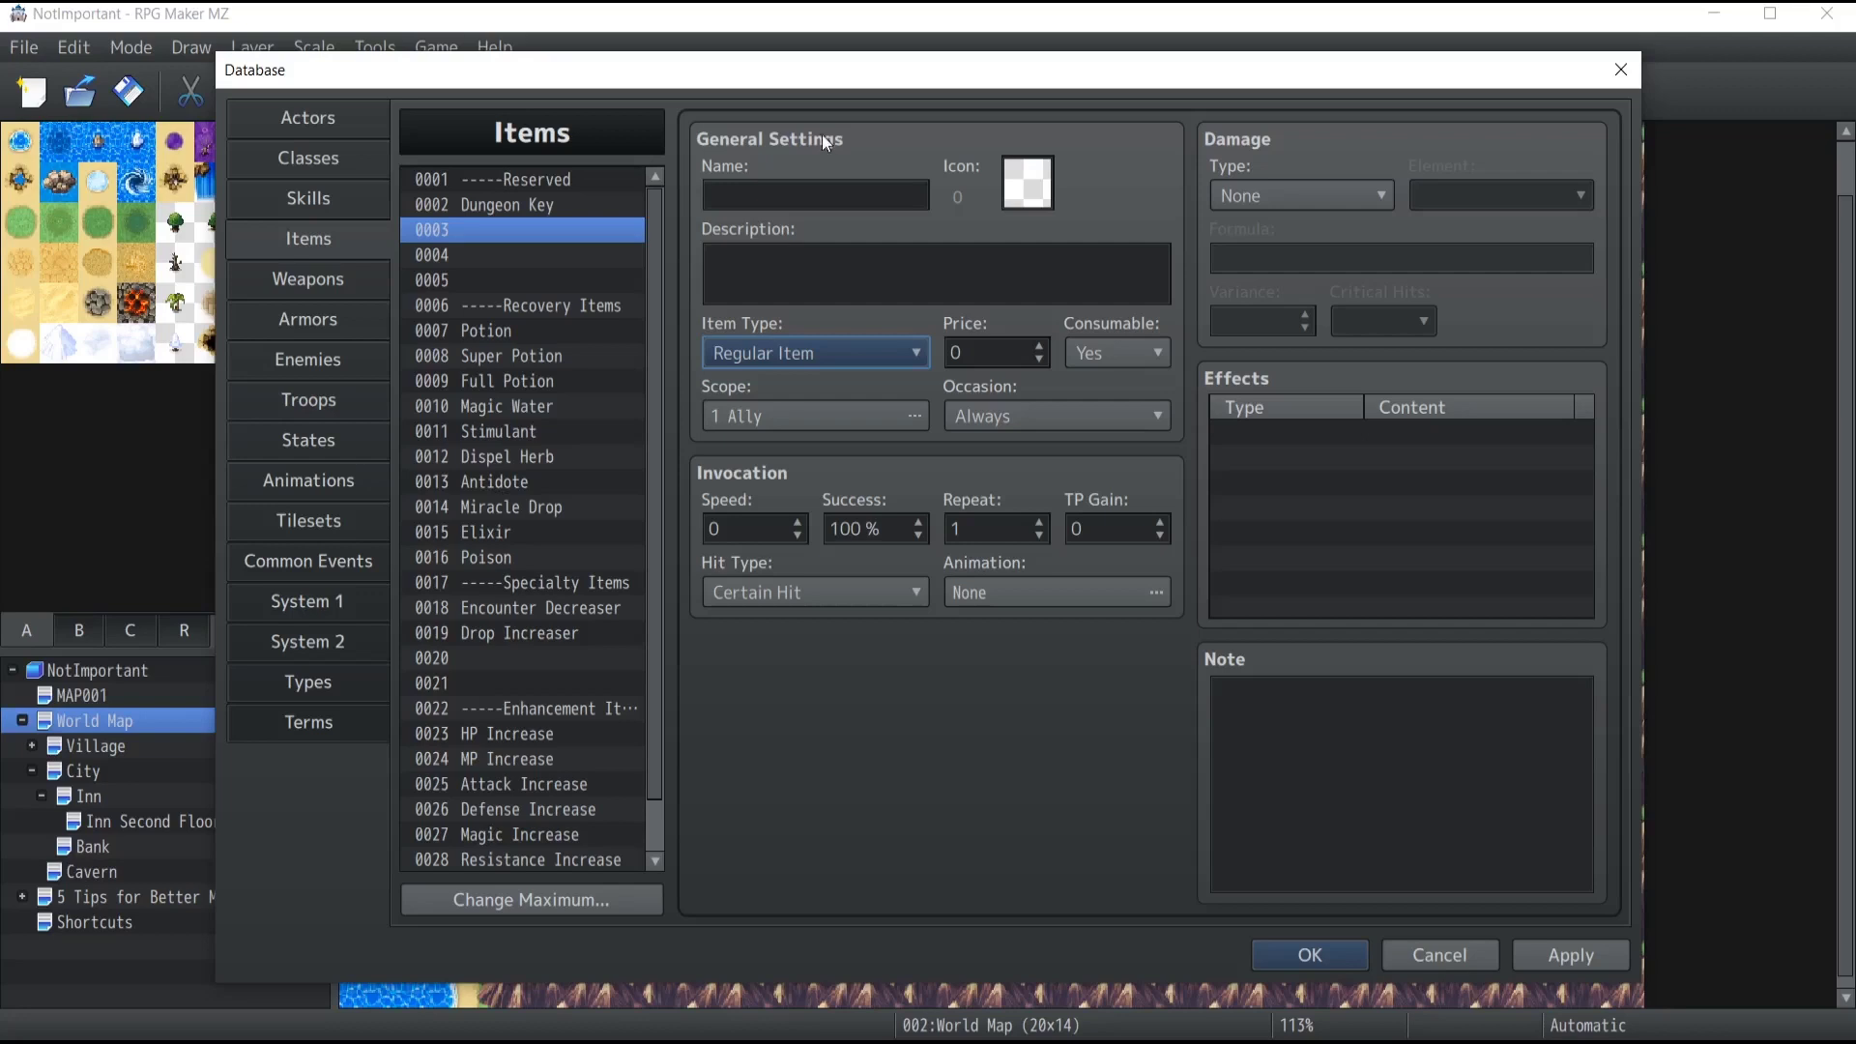
click(782, 197)
text(Pa)
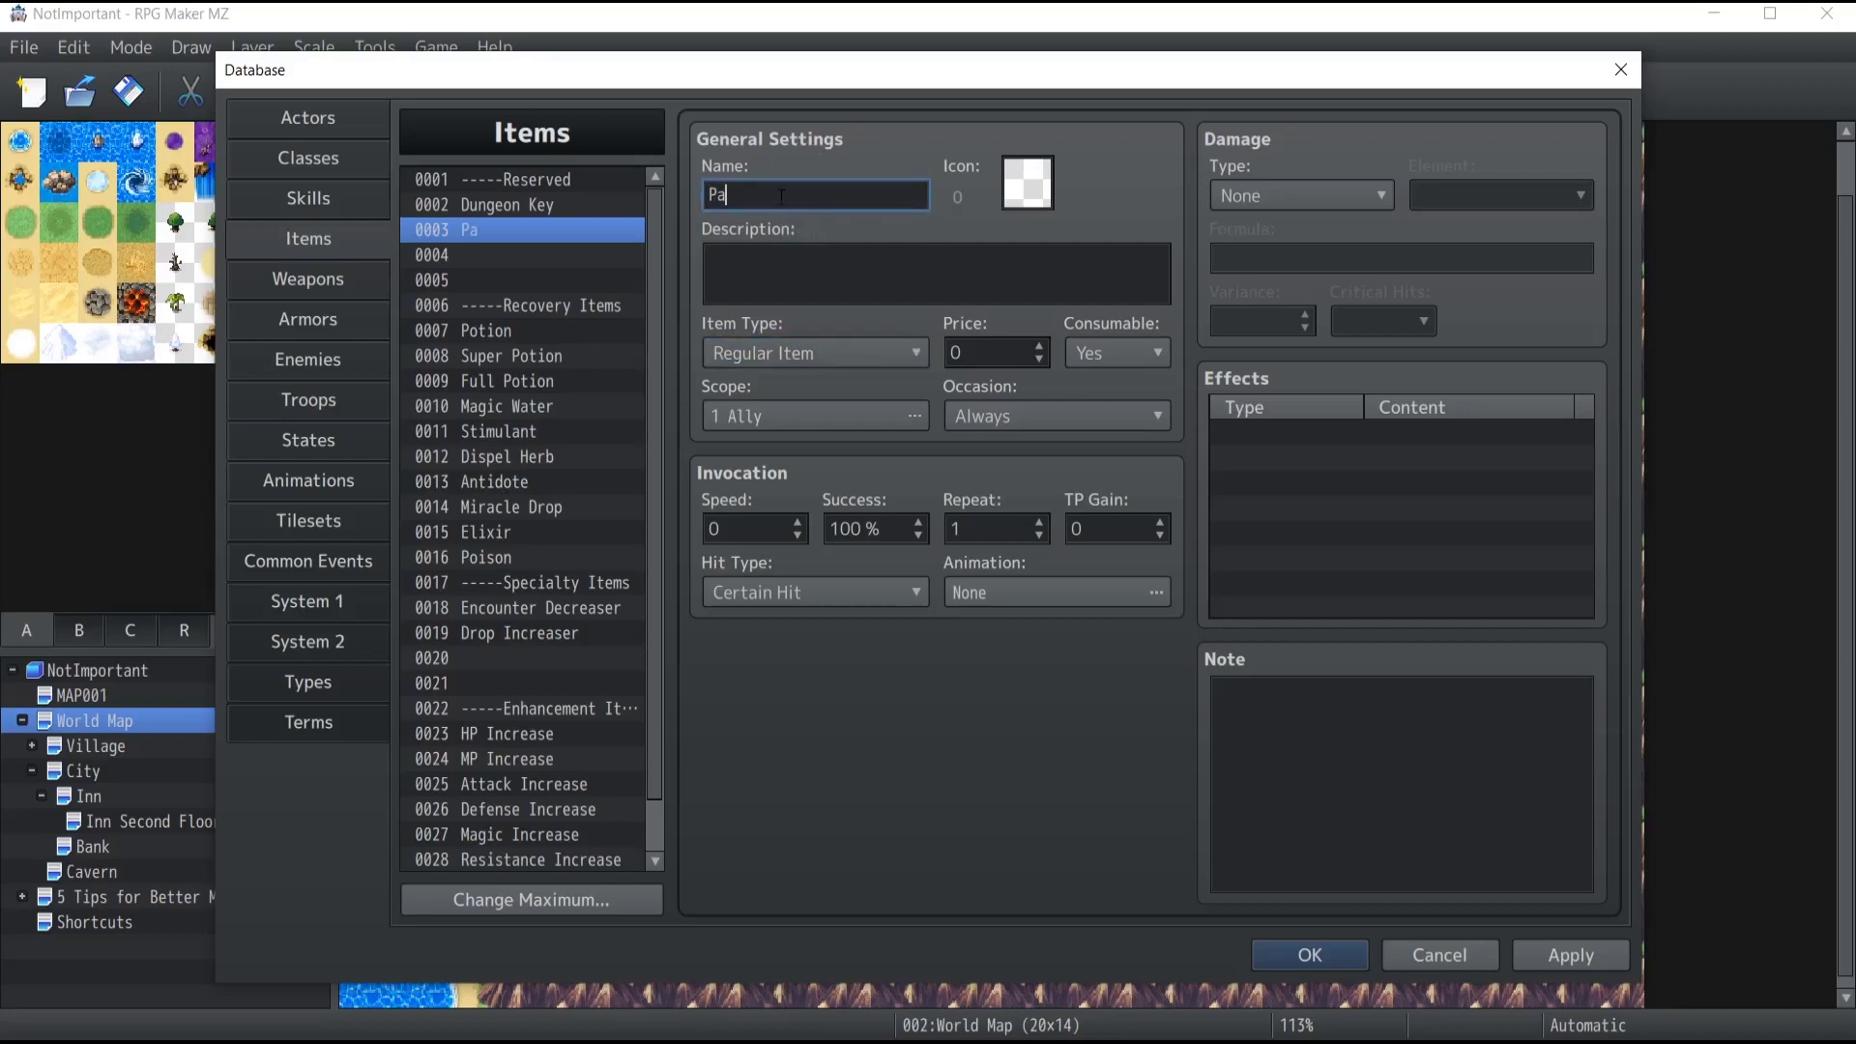
text(ttern: Craft Robe)
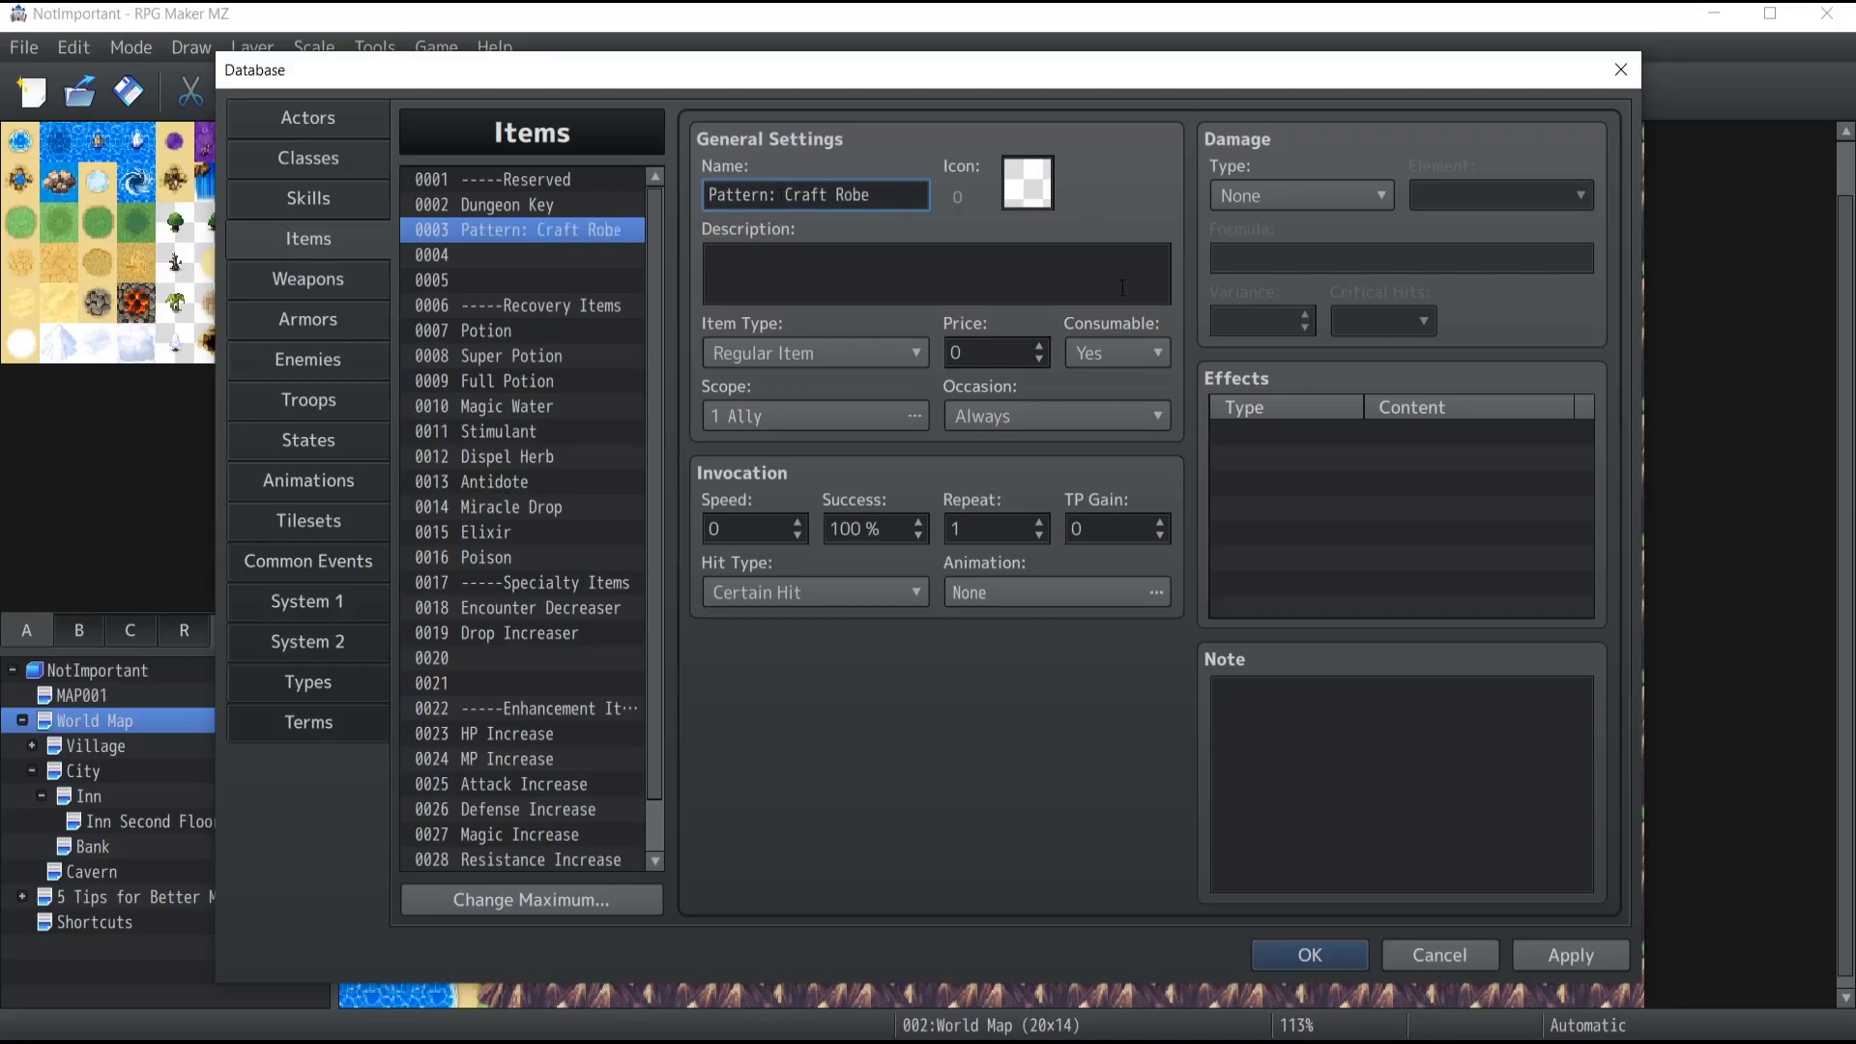
Give item 0003 icon 186 and the description 'Learn how to craft a Robe.'.
double_click(1021, 173)
scroll(967, 557, down, 5)
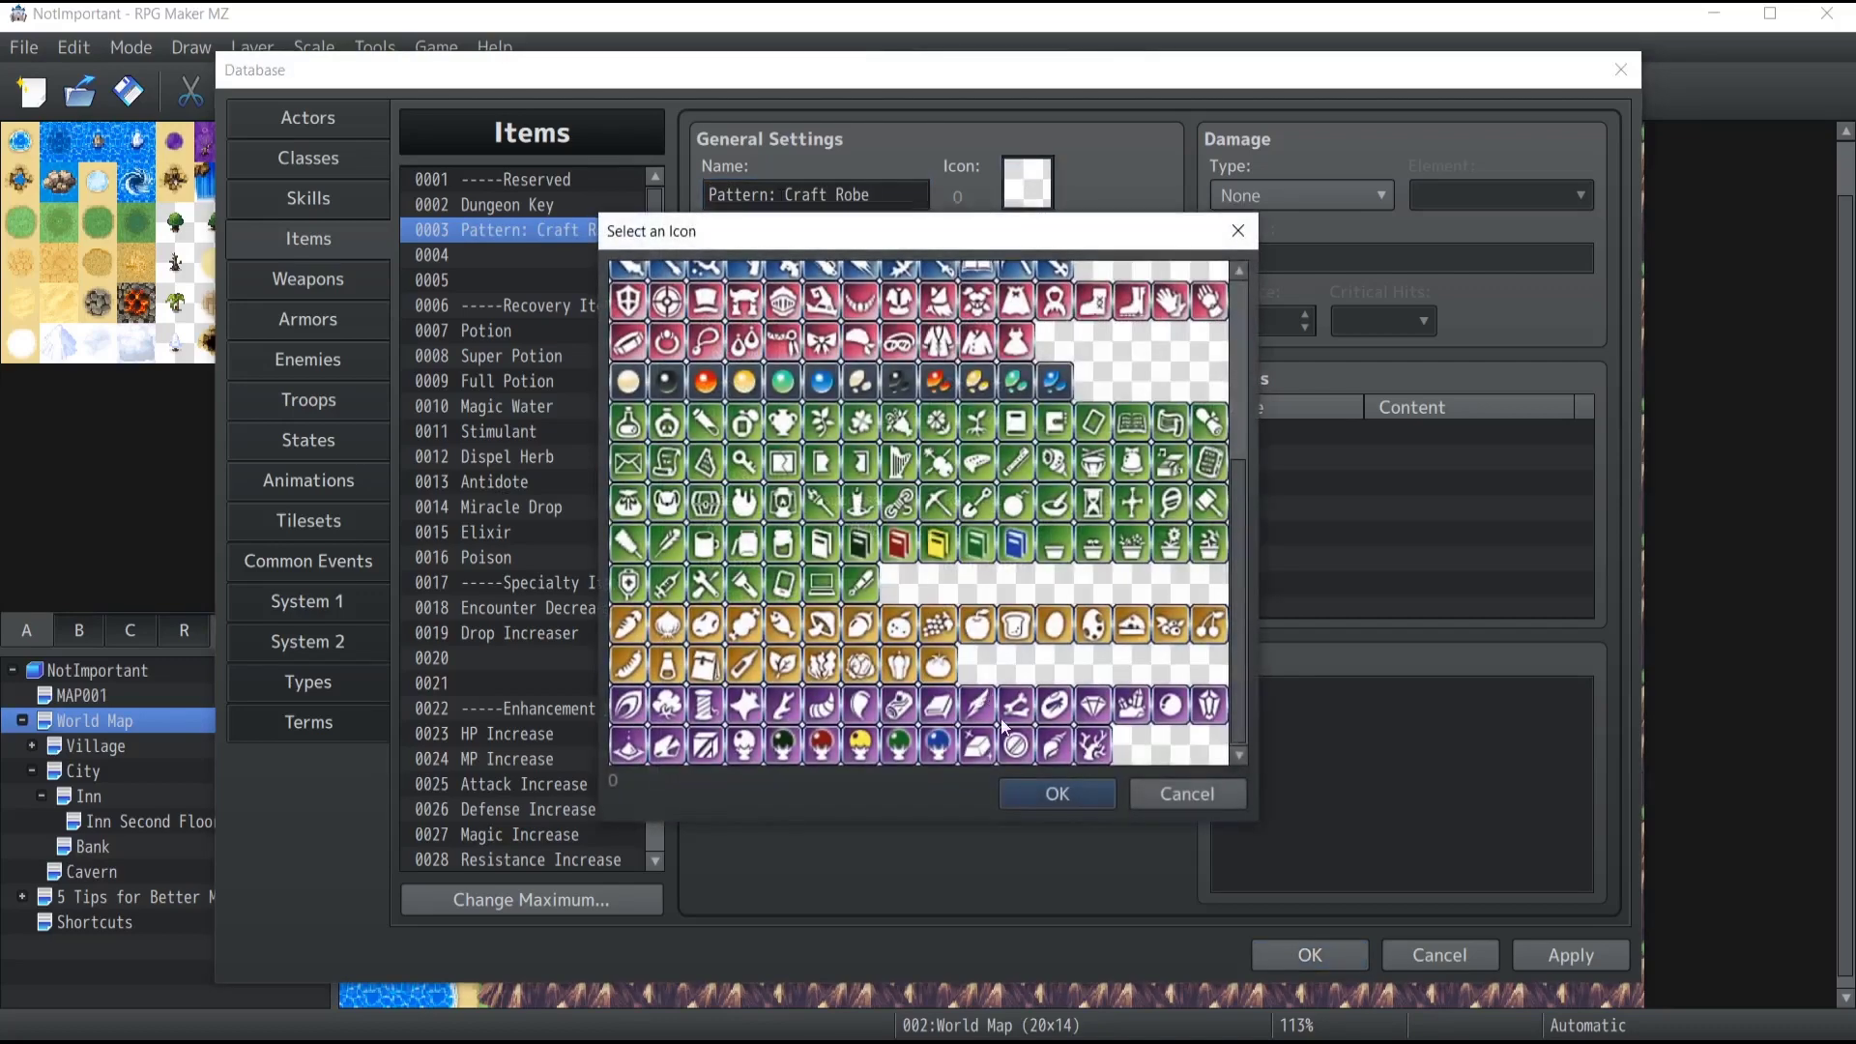
click(1016, 421)
click(1043, 794)
click(809, 264)
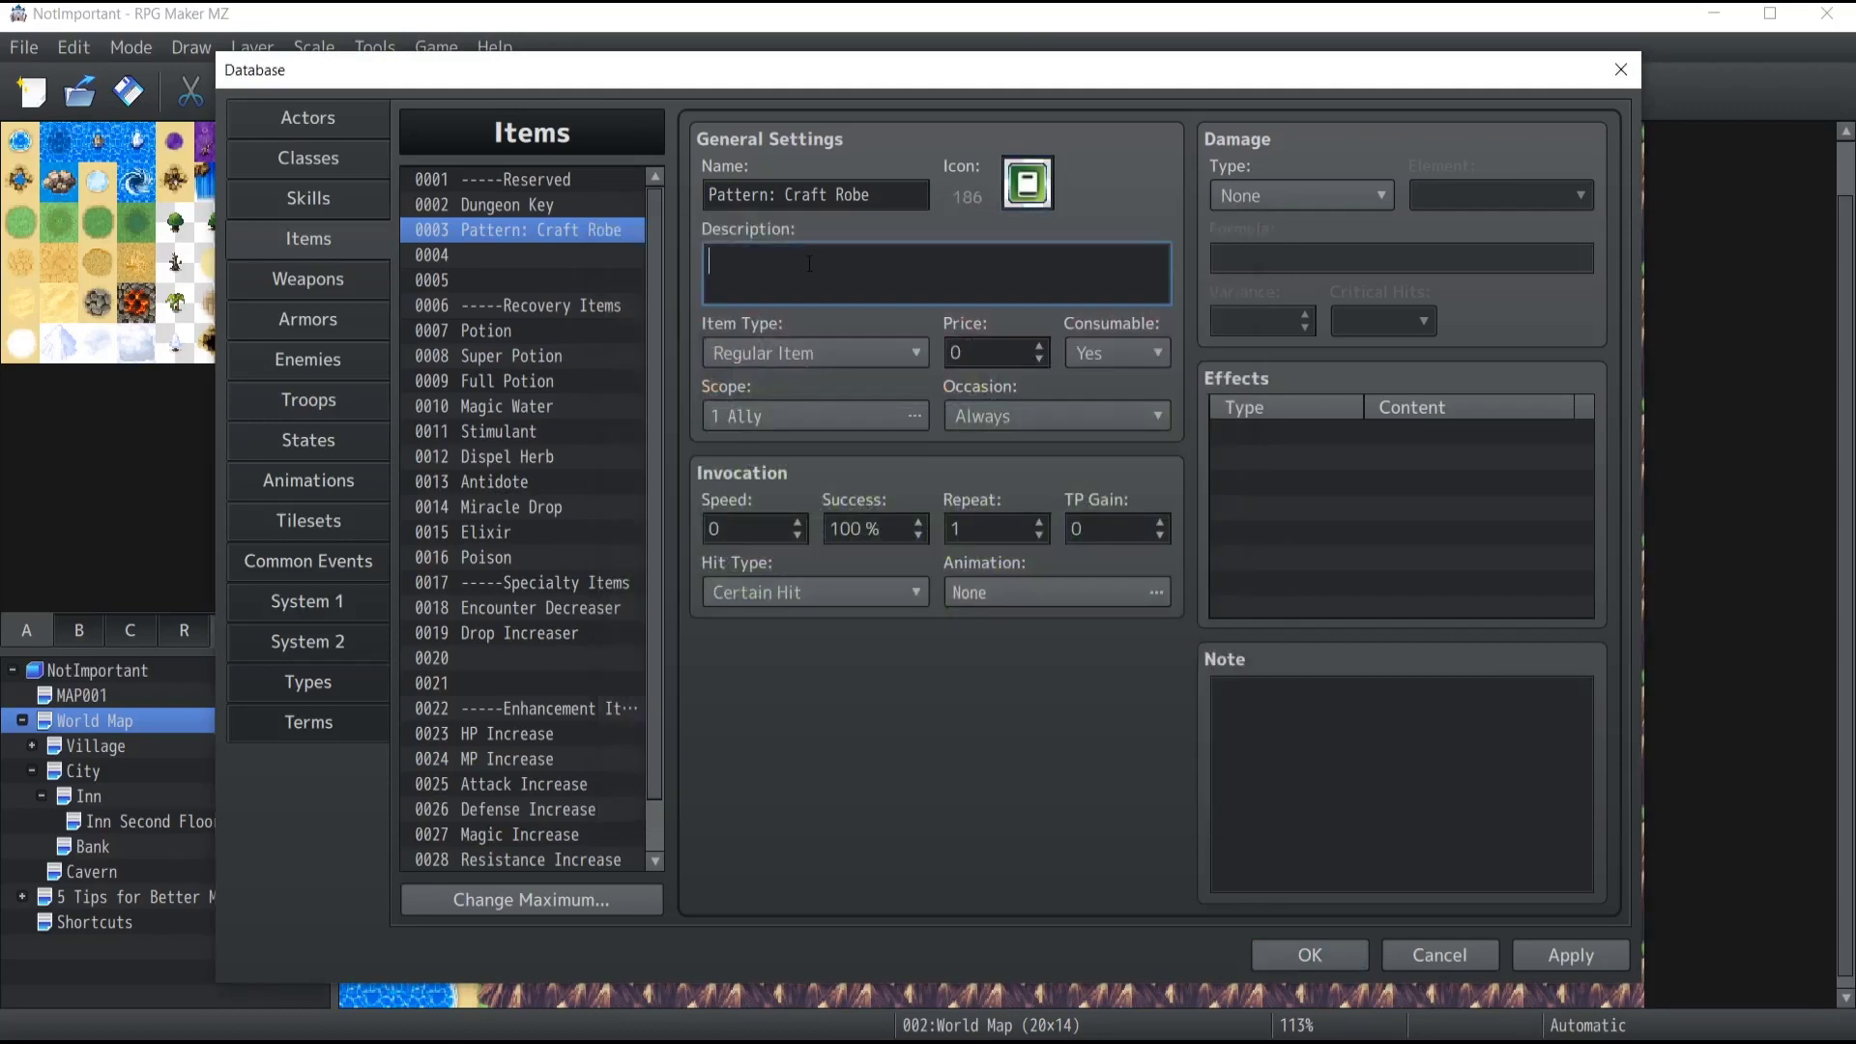
text(Learn how to craft a Robe.)
Make item 0004 a non-consumable Hidden Item A named 'Learned to Craft Robe'.
click(468, 253)
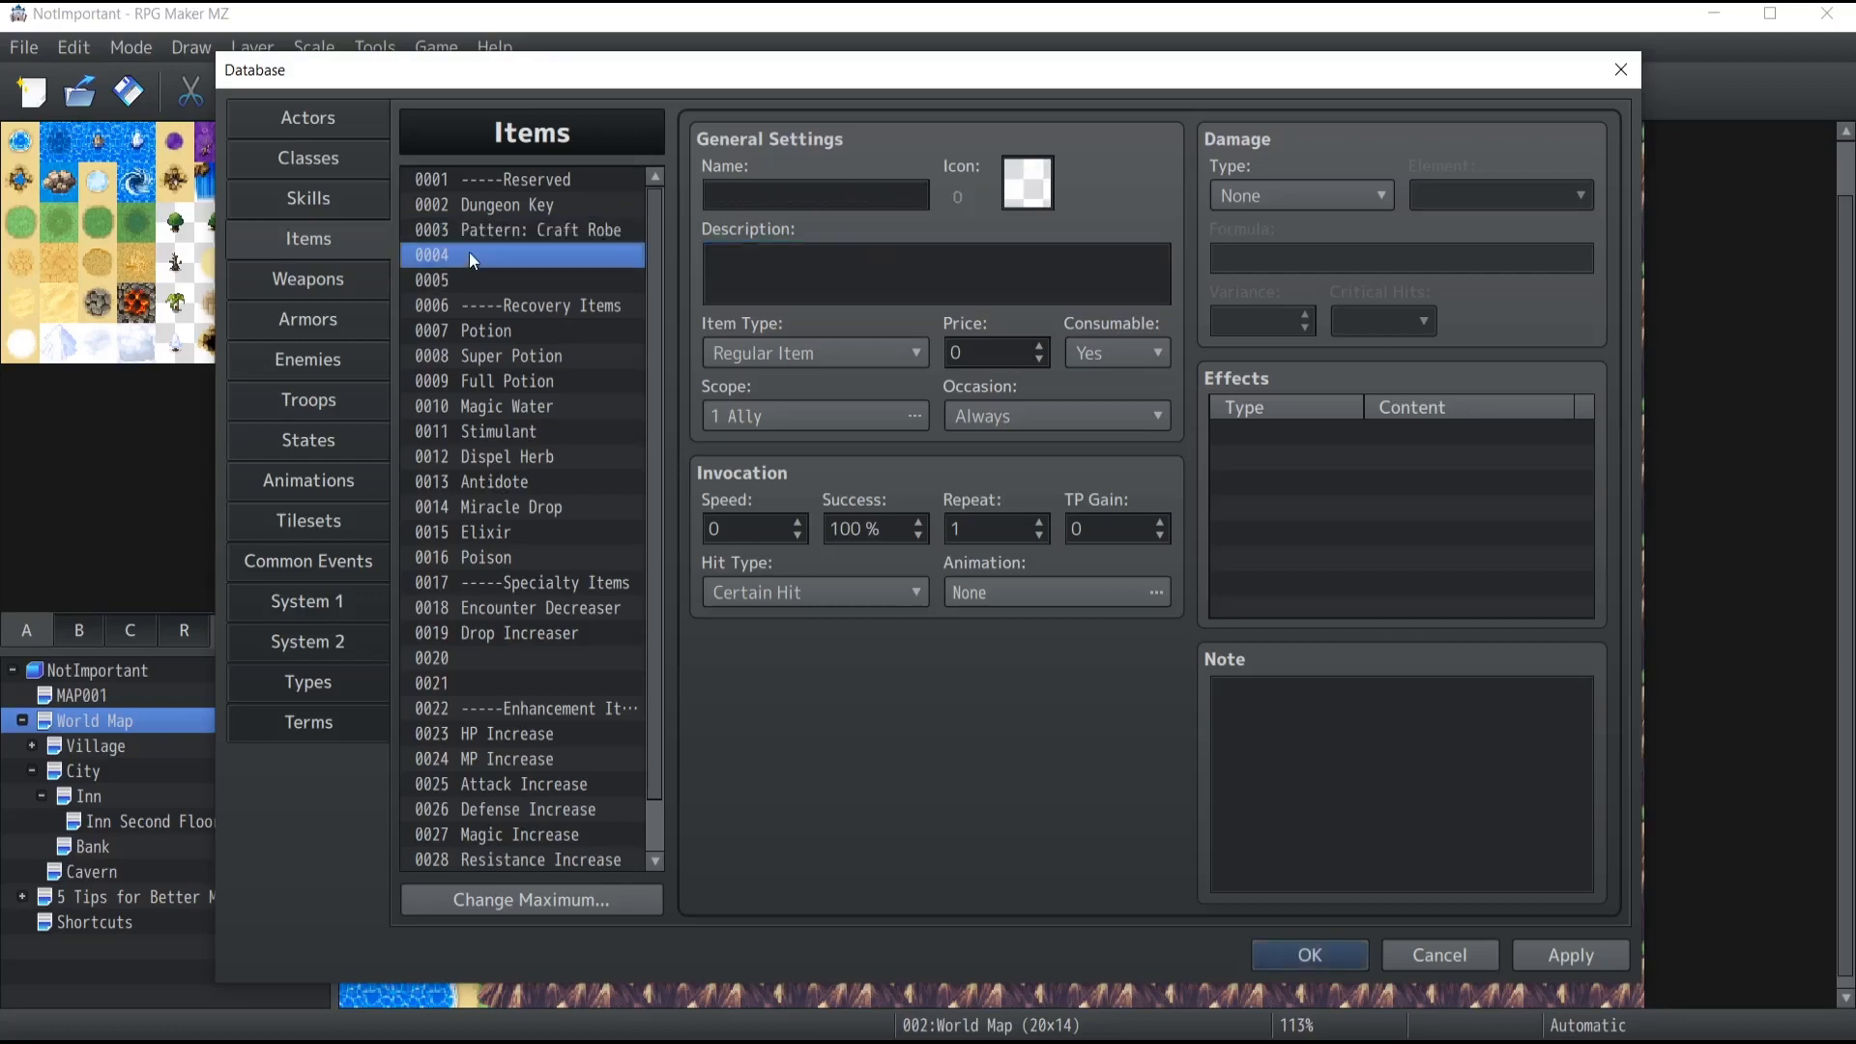
click(841, 350)
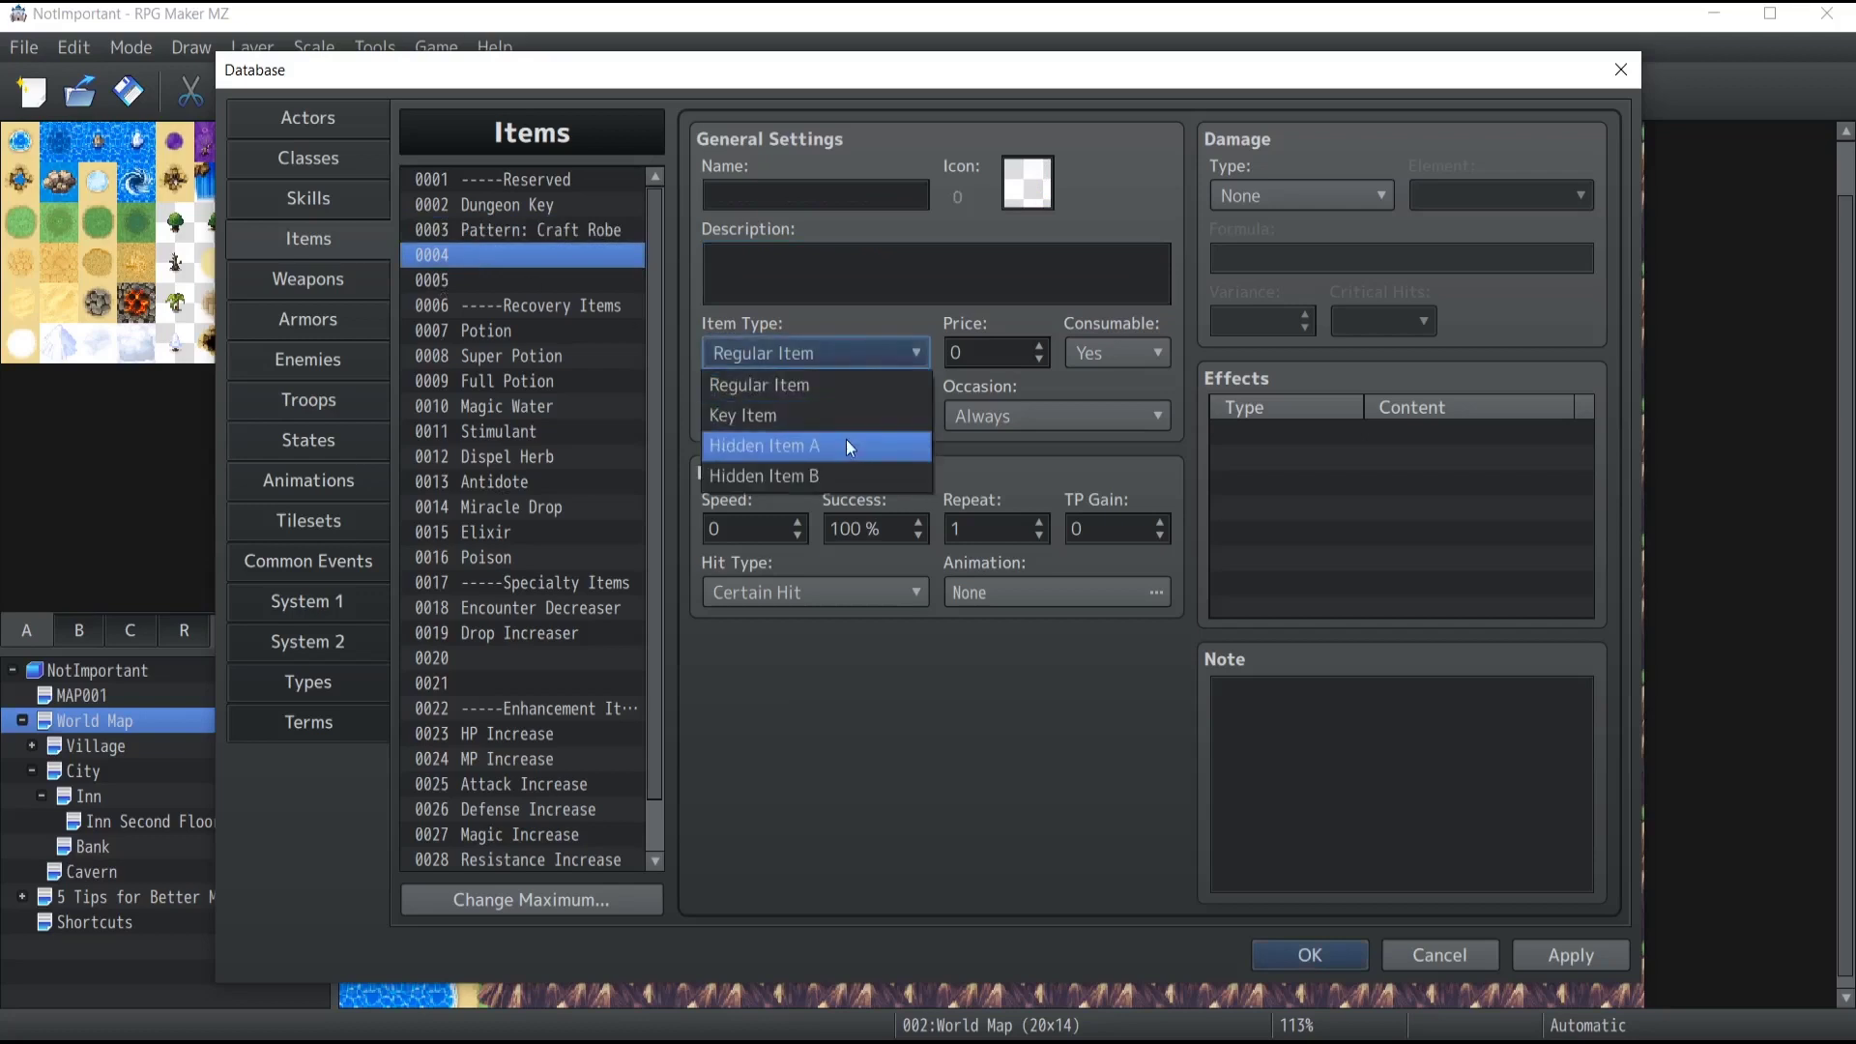
click(845, 439)
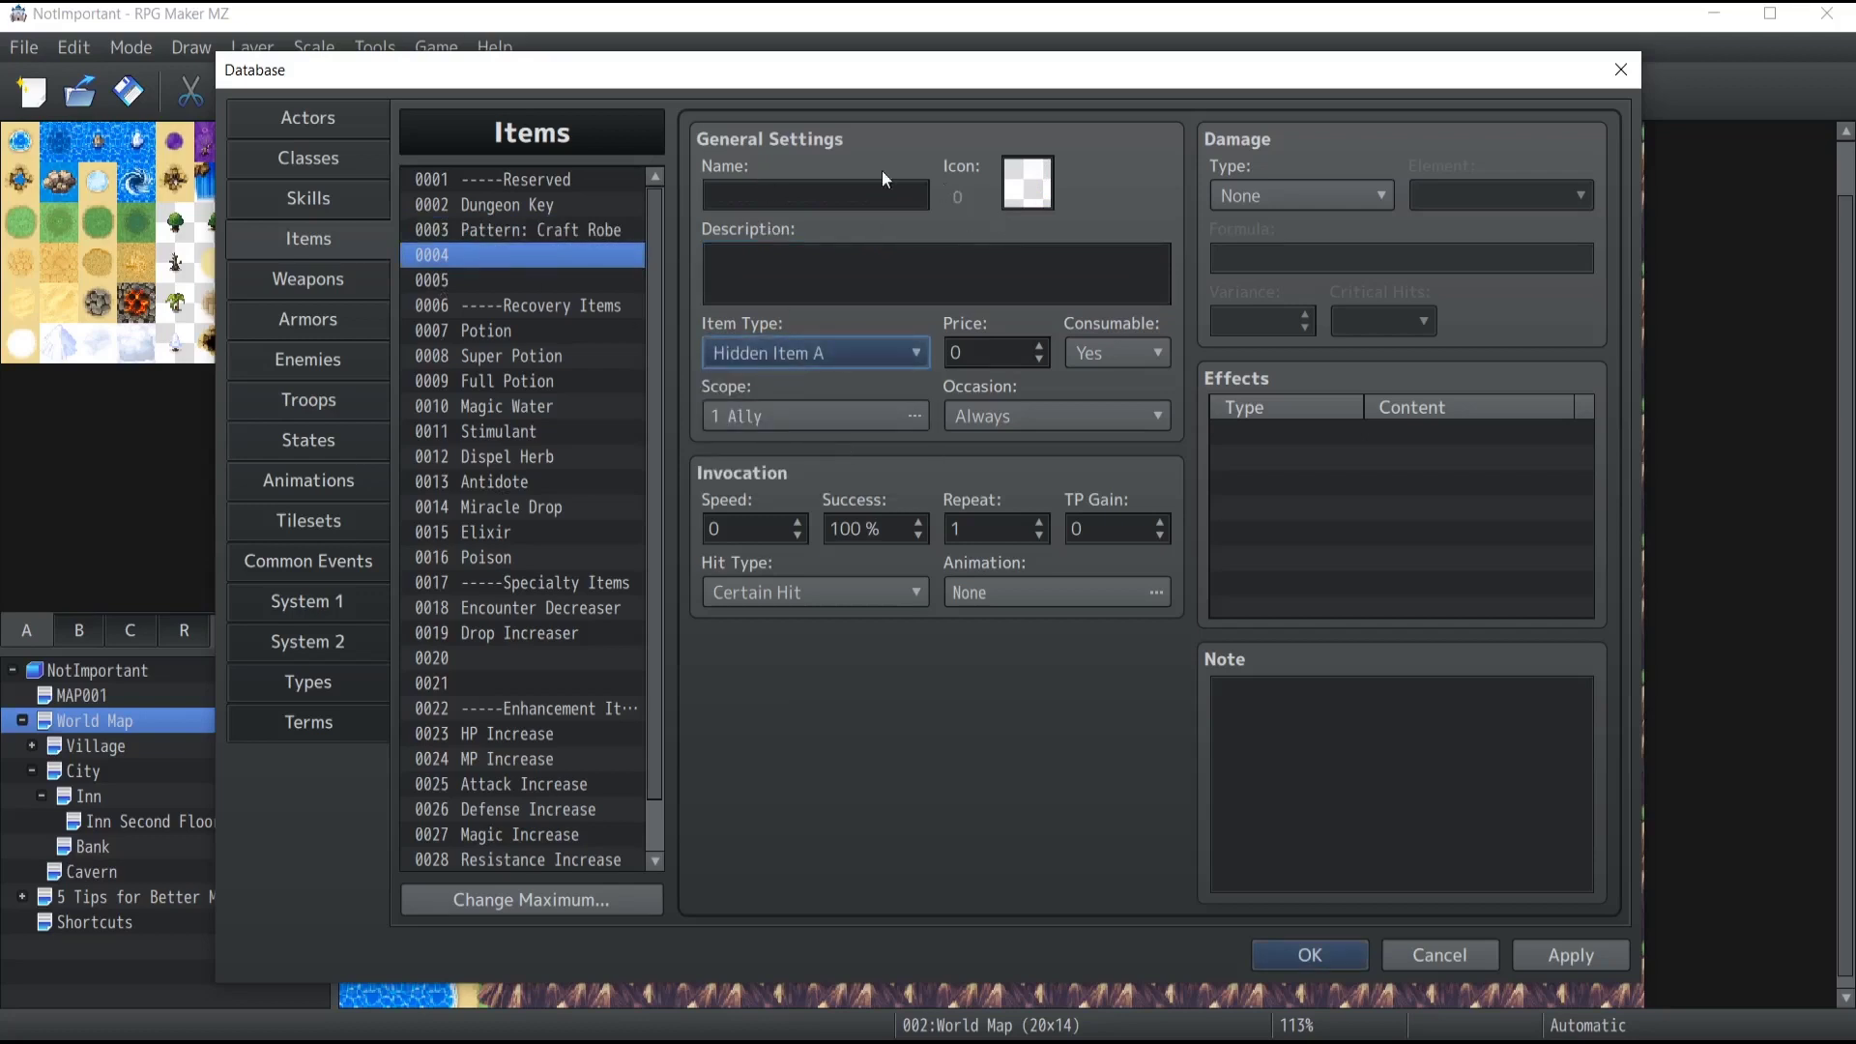
click(771, 196)
text(Learned)
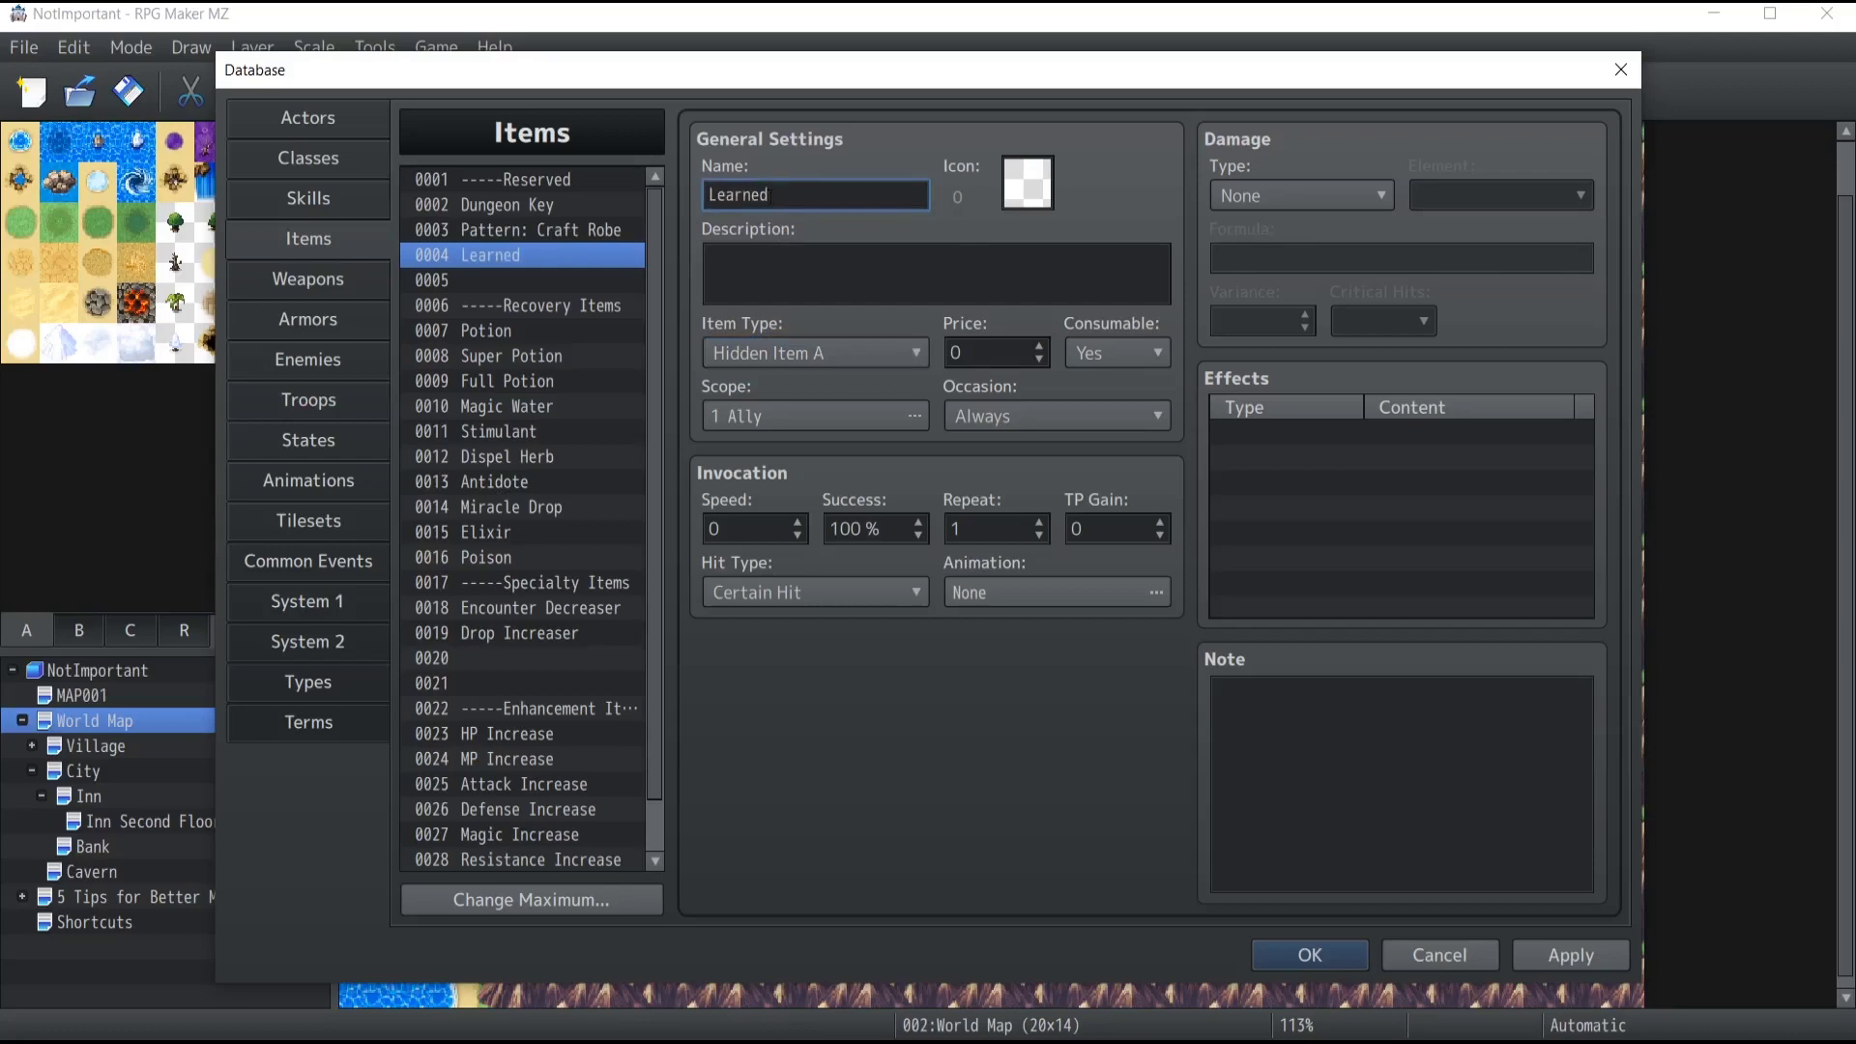
text( to Craft Robe)
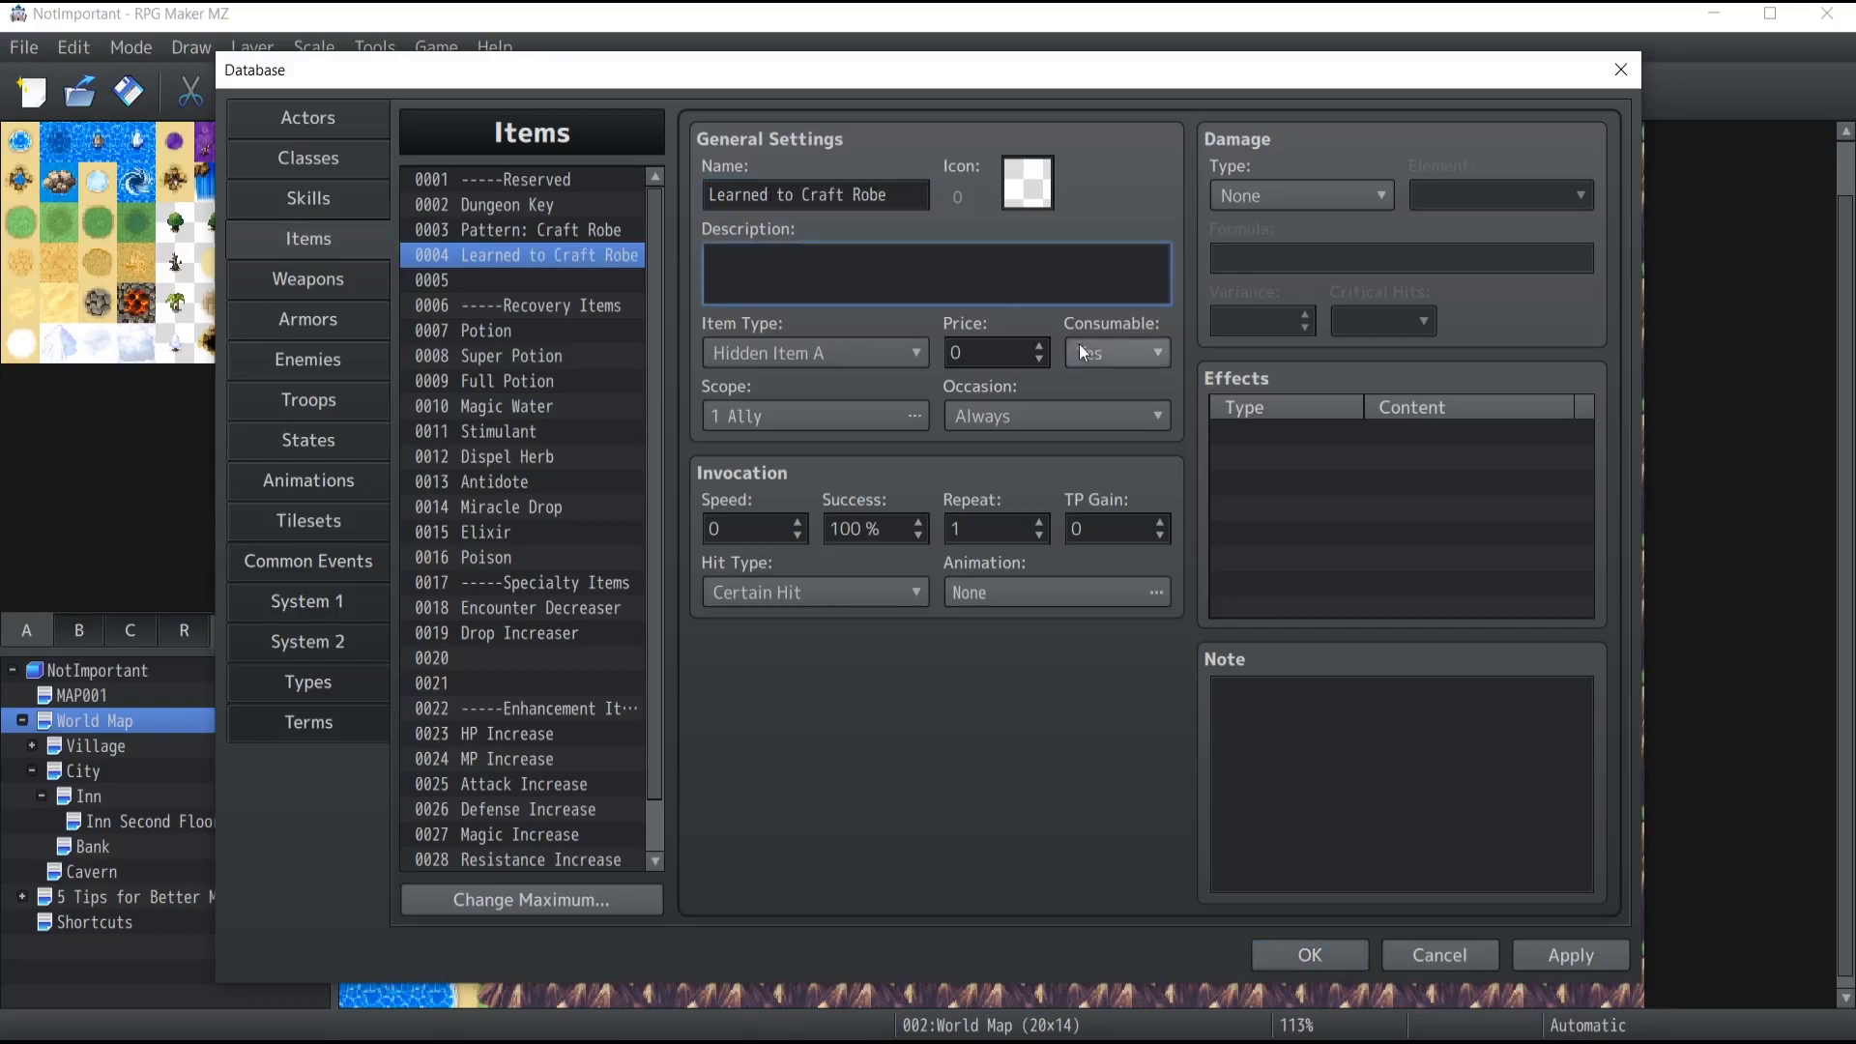
click(1093, 353)
click(1110, 413)
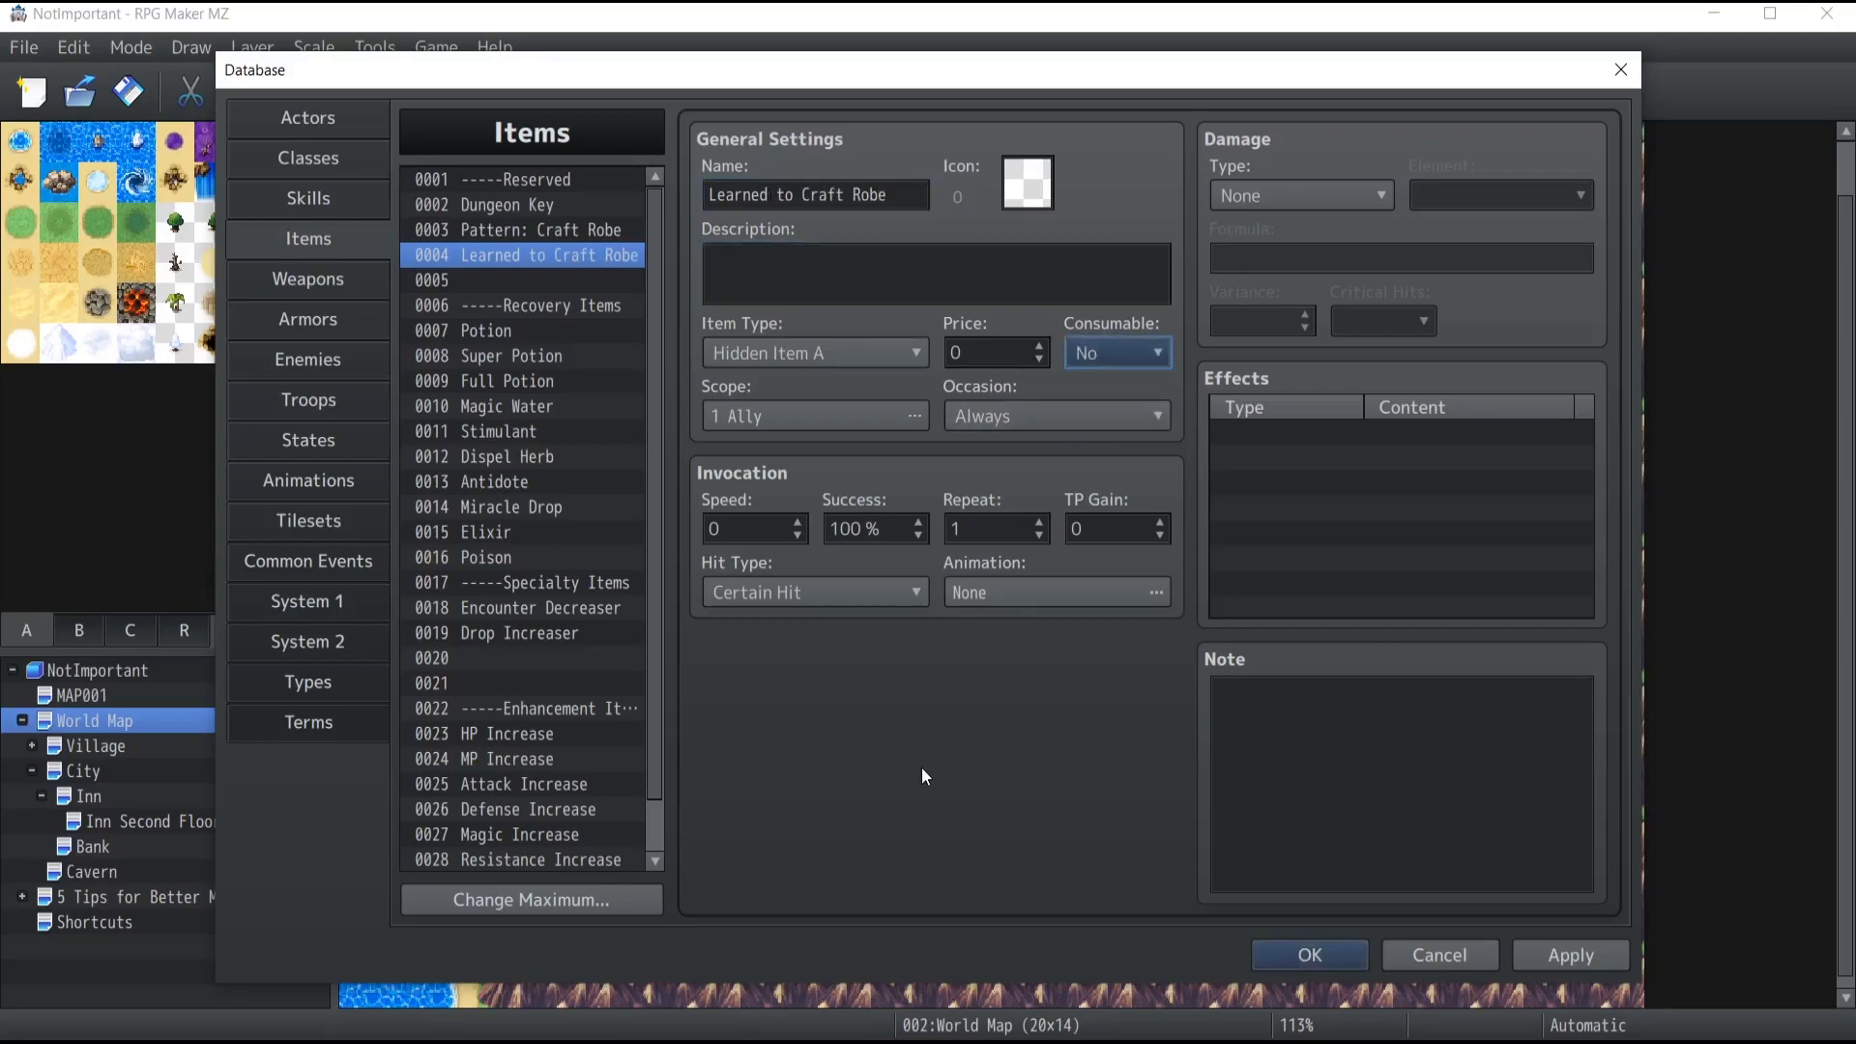
click(824, 264)
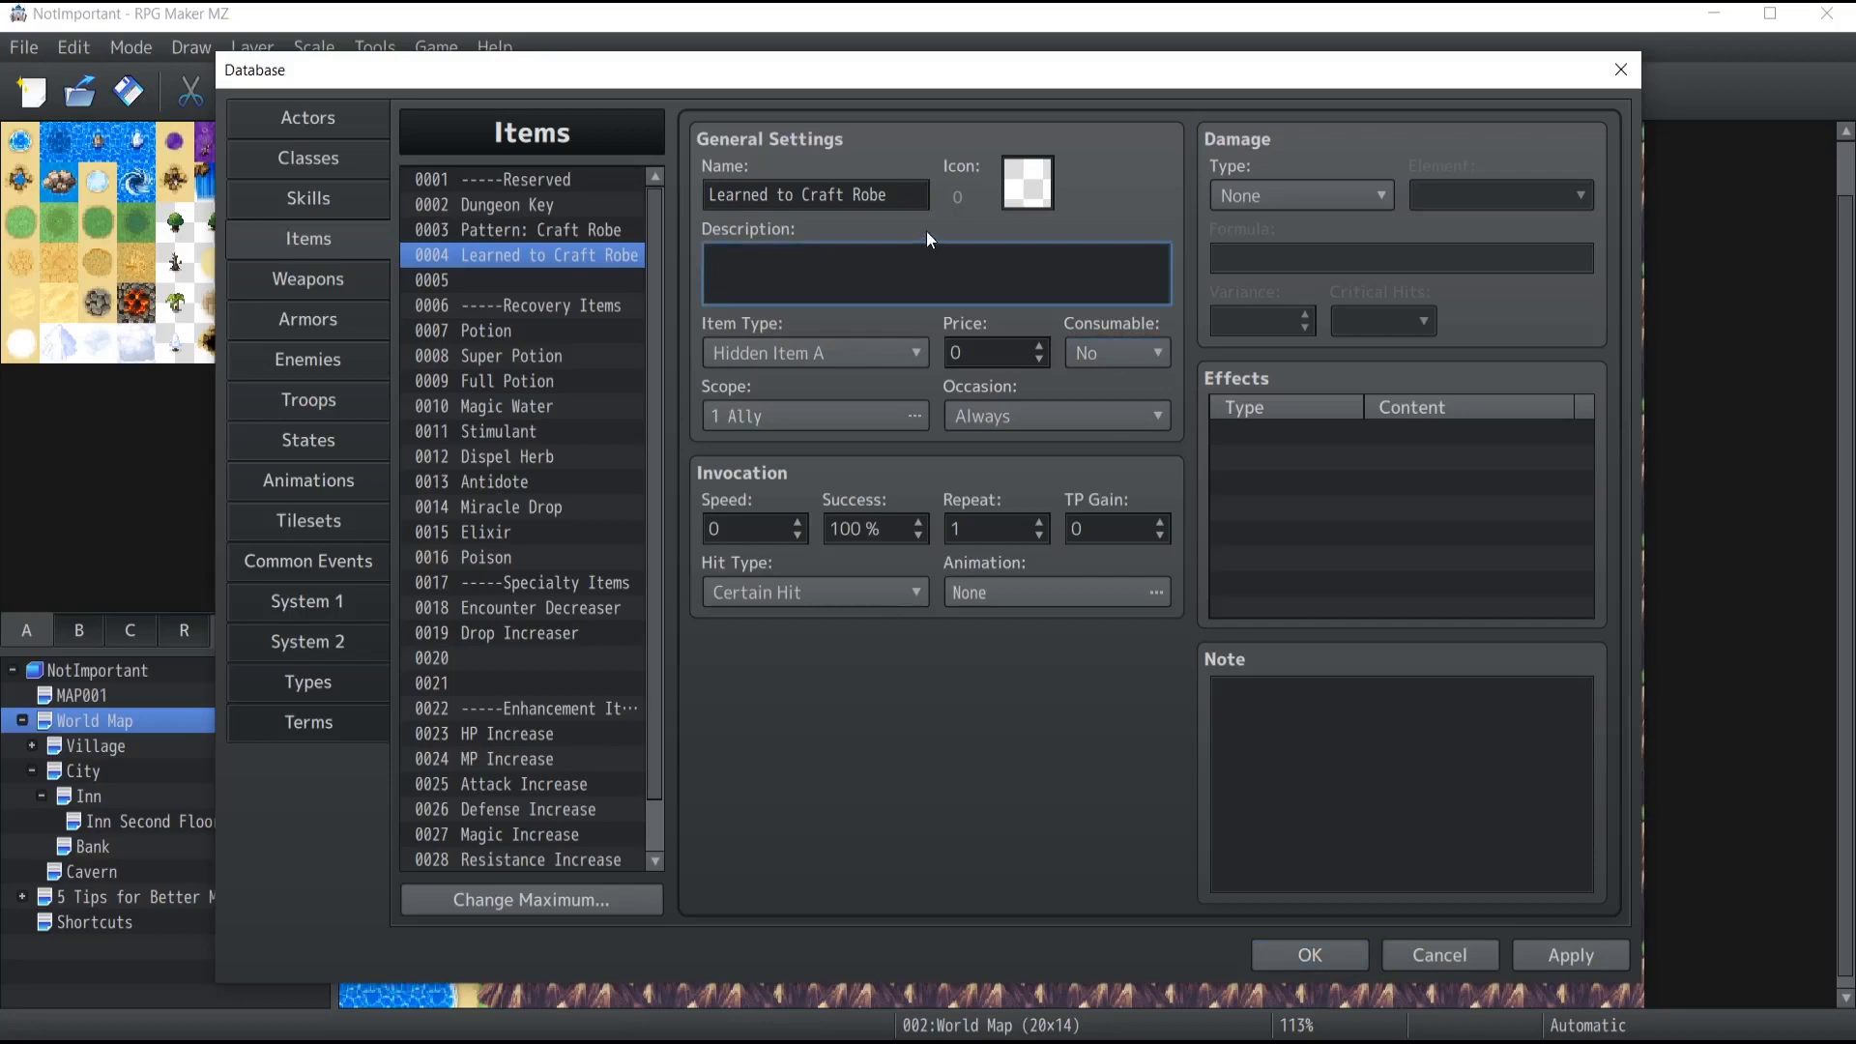
Compare Learned to Craft Robe with Pattern: Craft Robe and Dungeon Key, keeping type Hidden Item A.
click(520, 232)
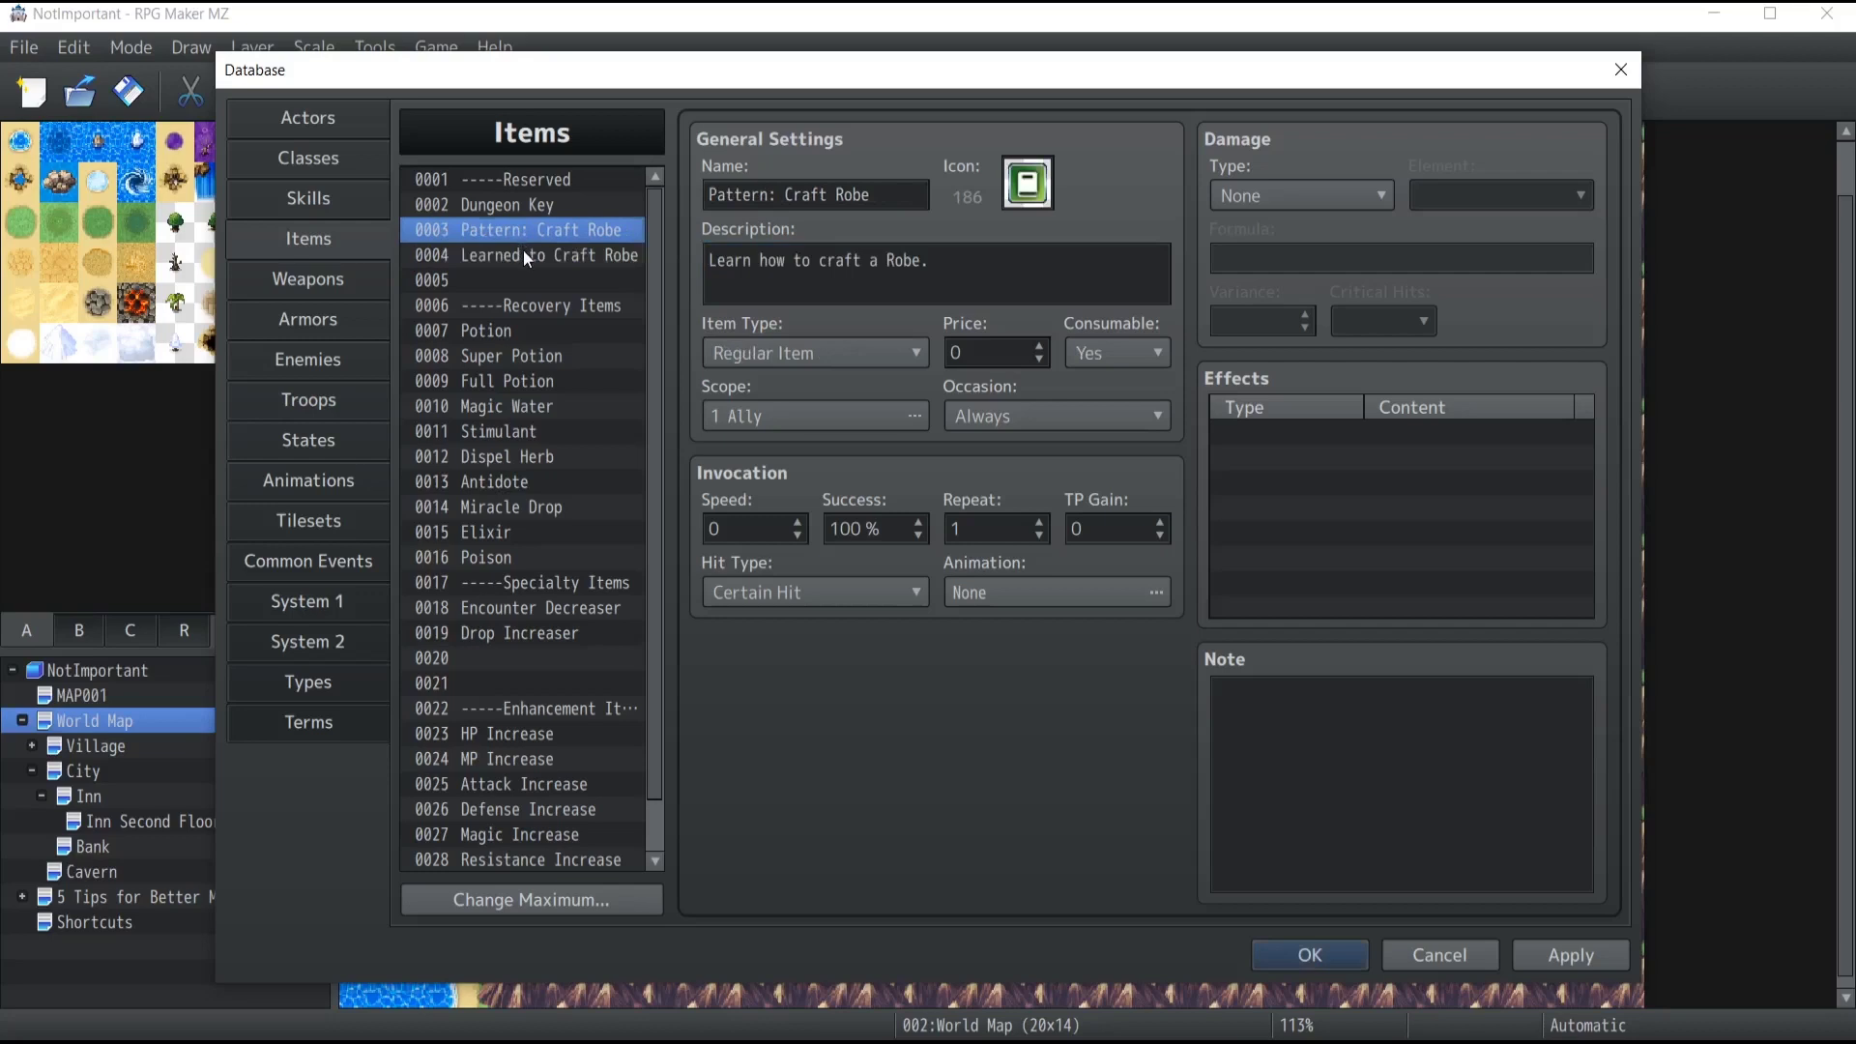
click(525, 256)
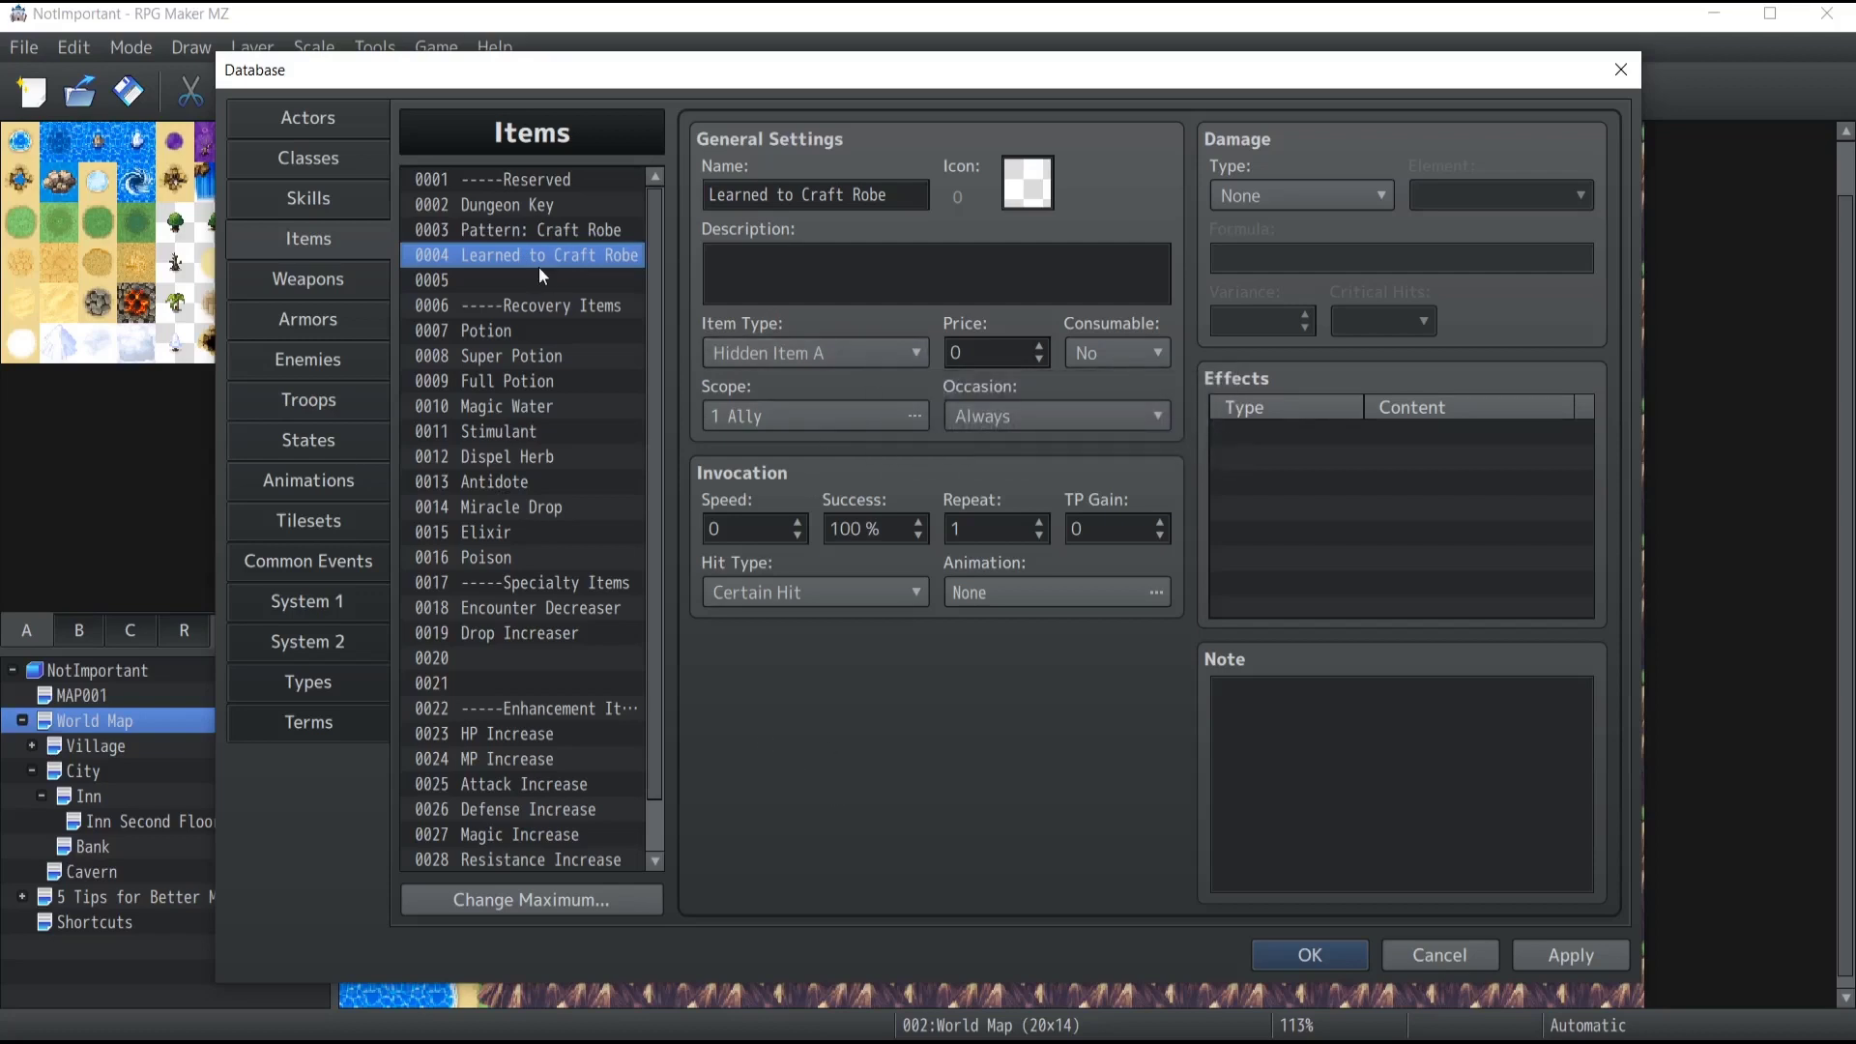
click(501, 212)
click(507, 236)
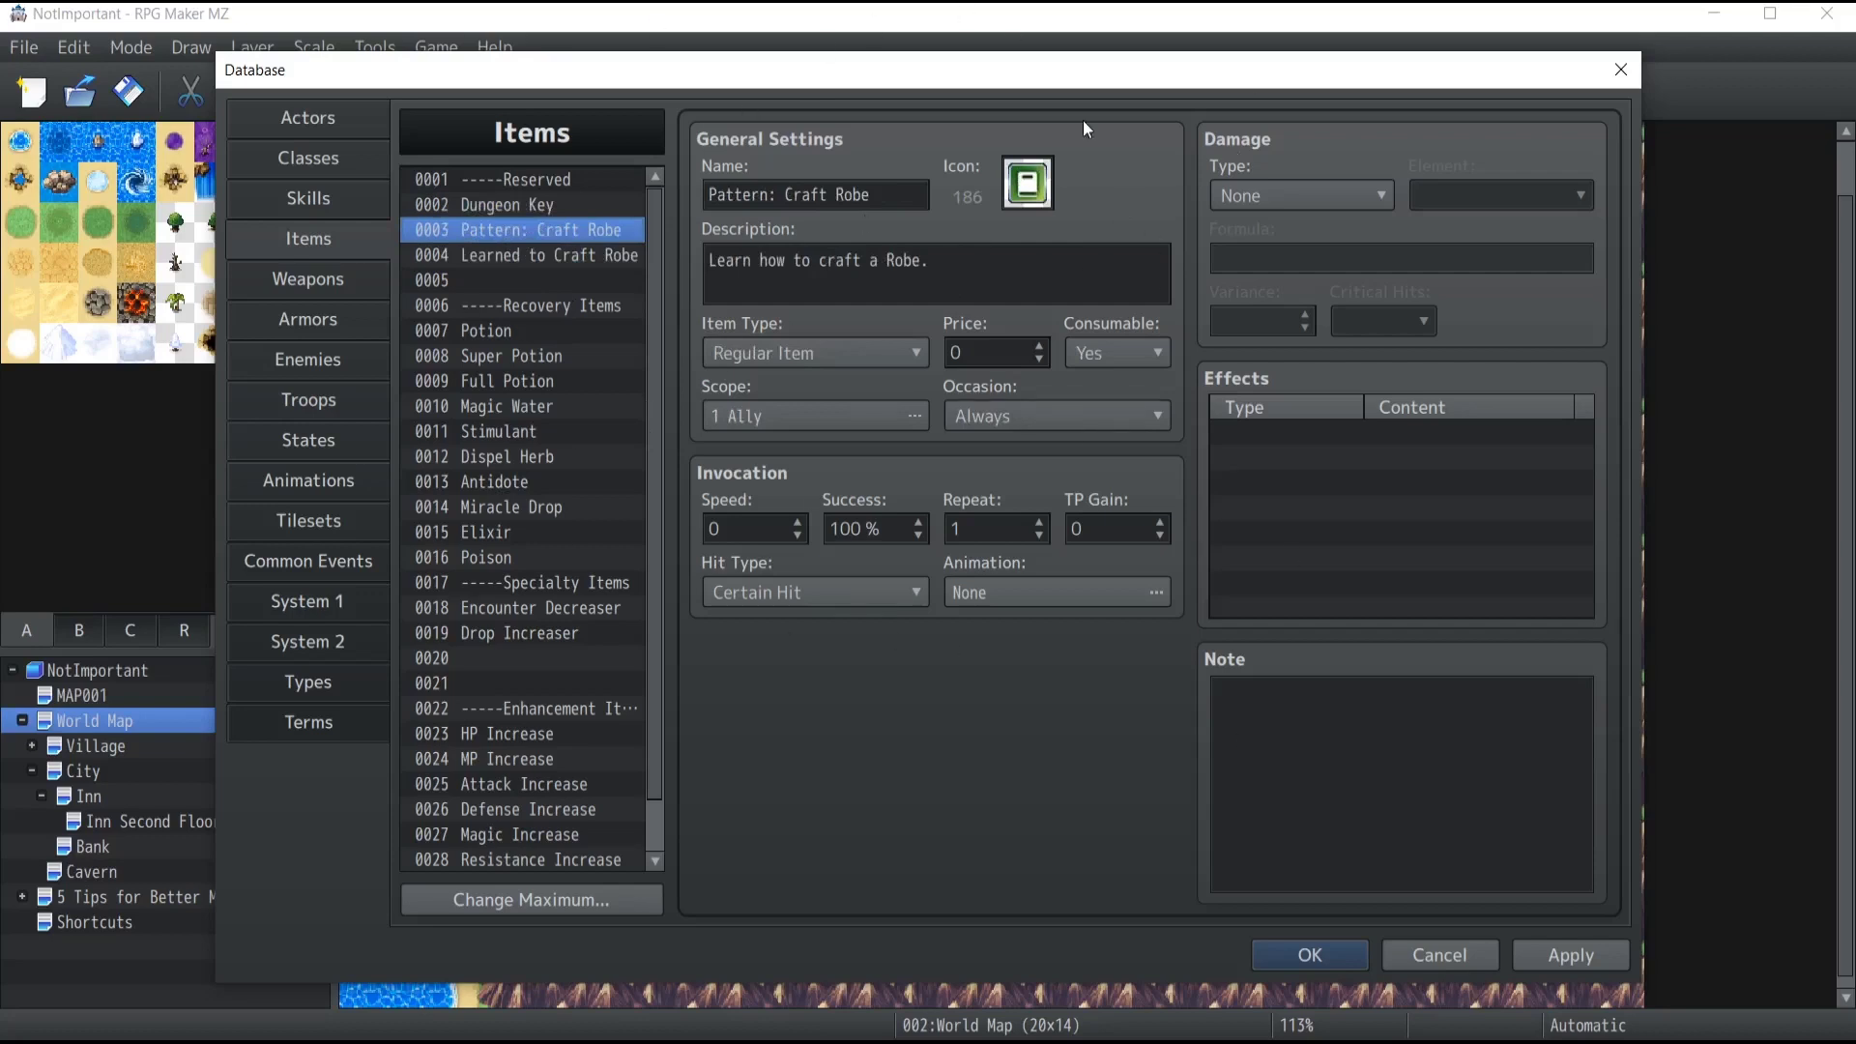
click(536, 256)
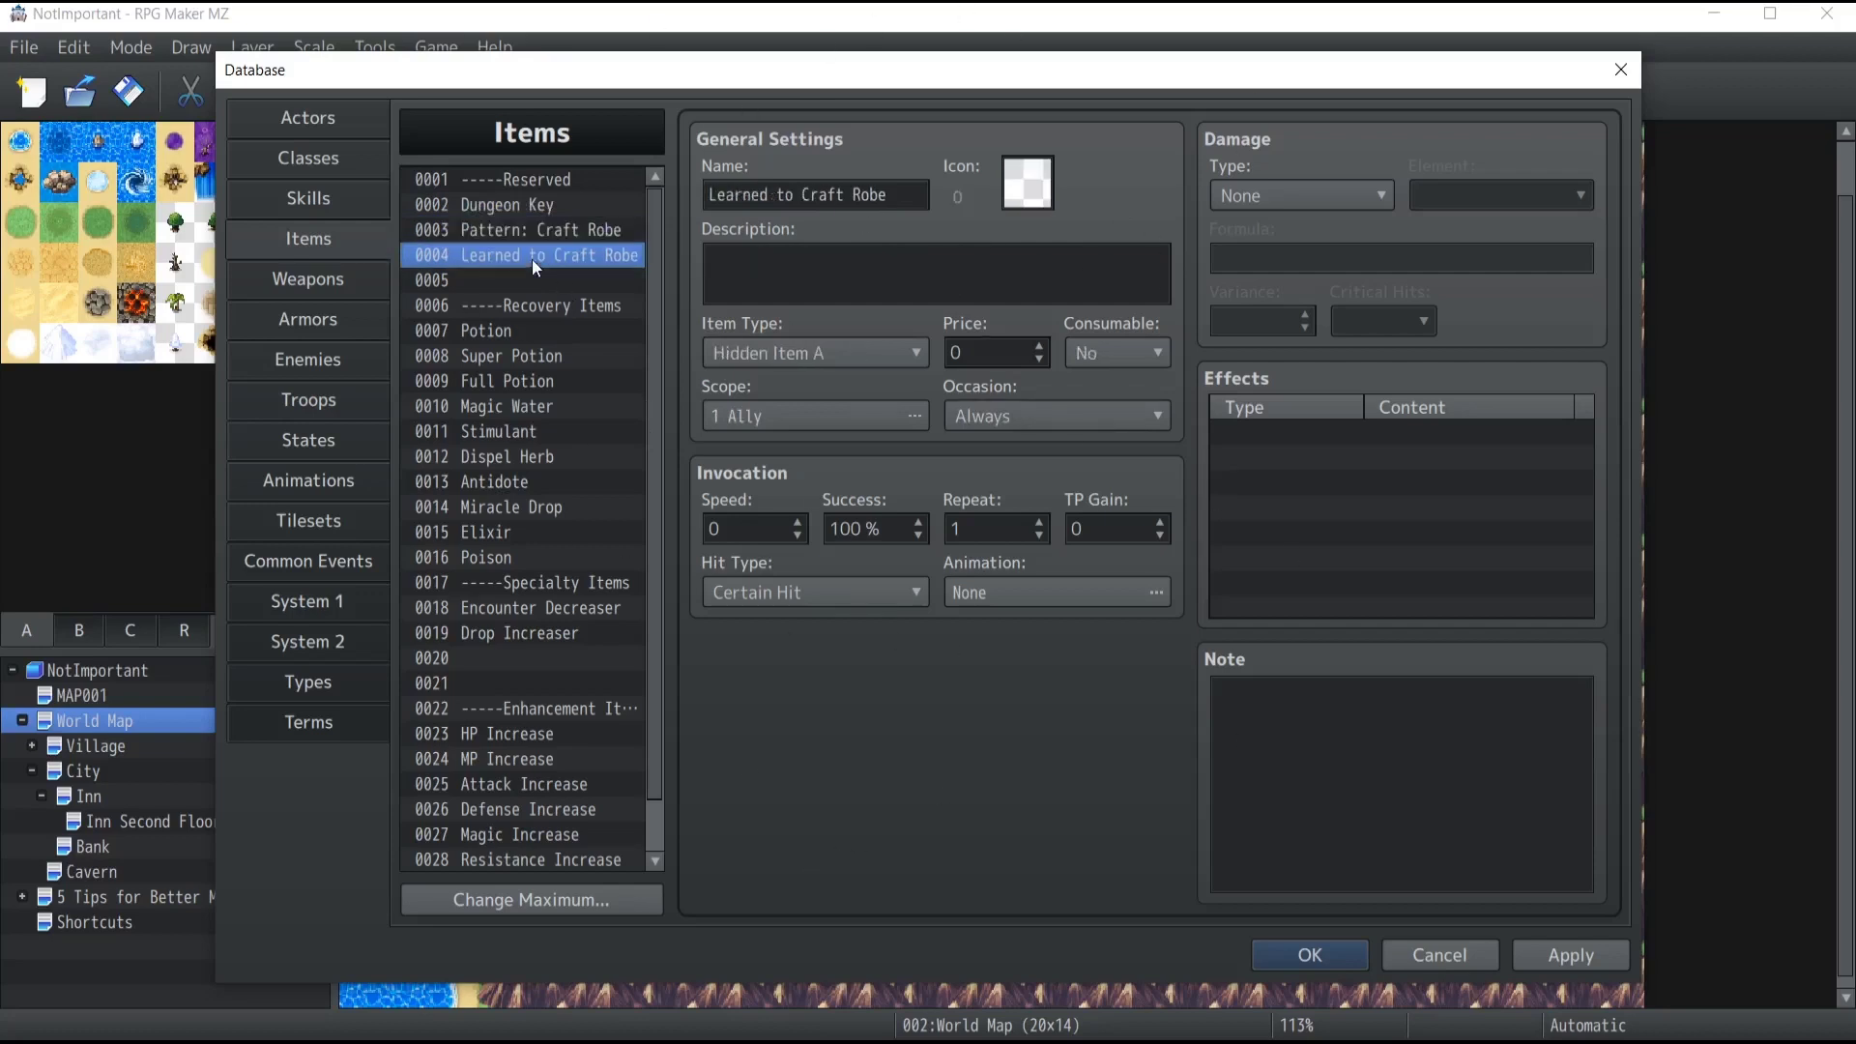
click(516, 230)
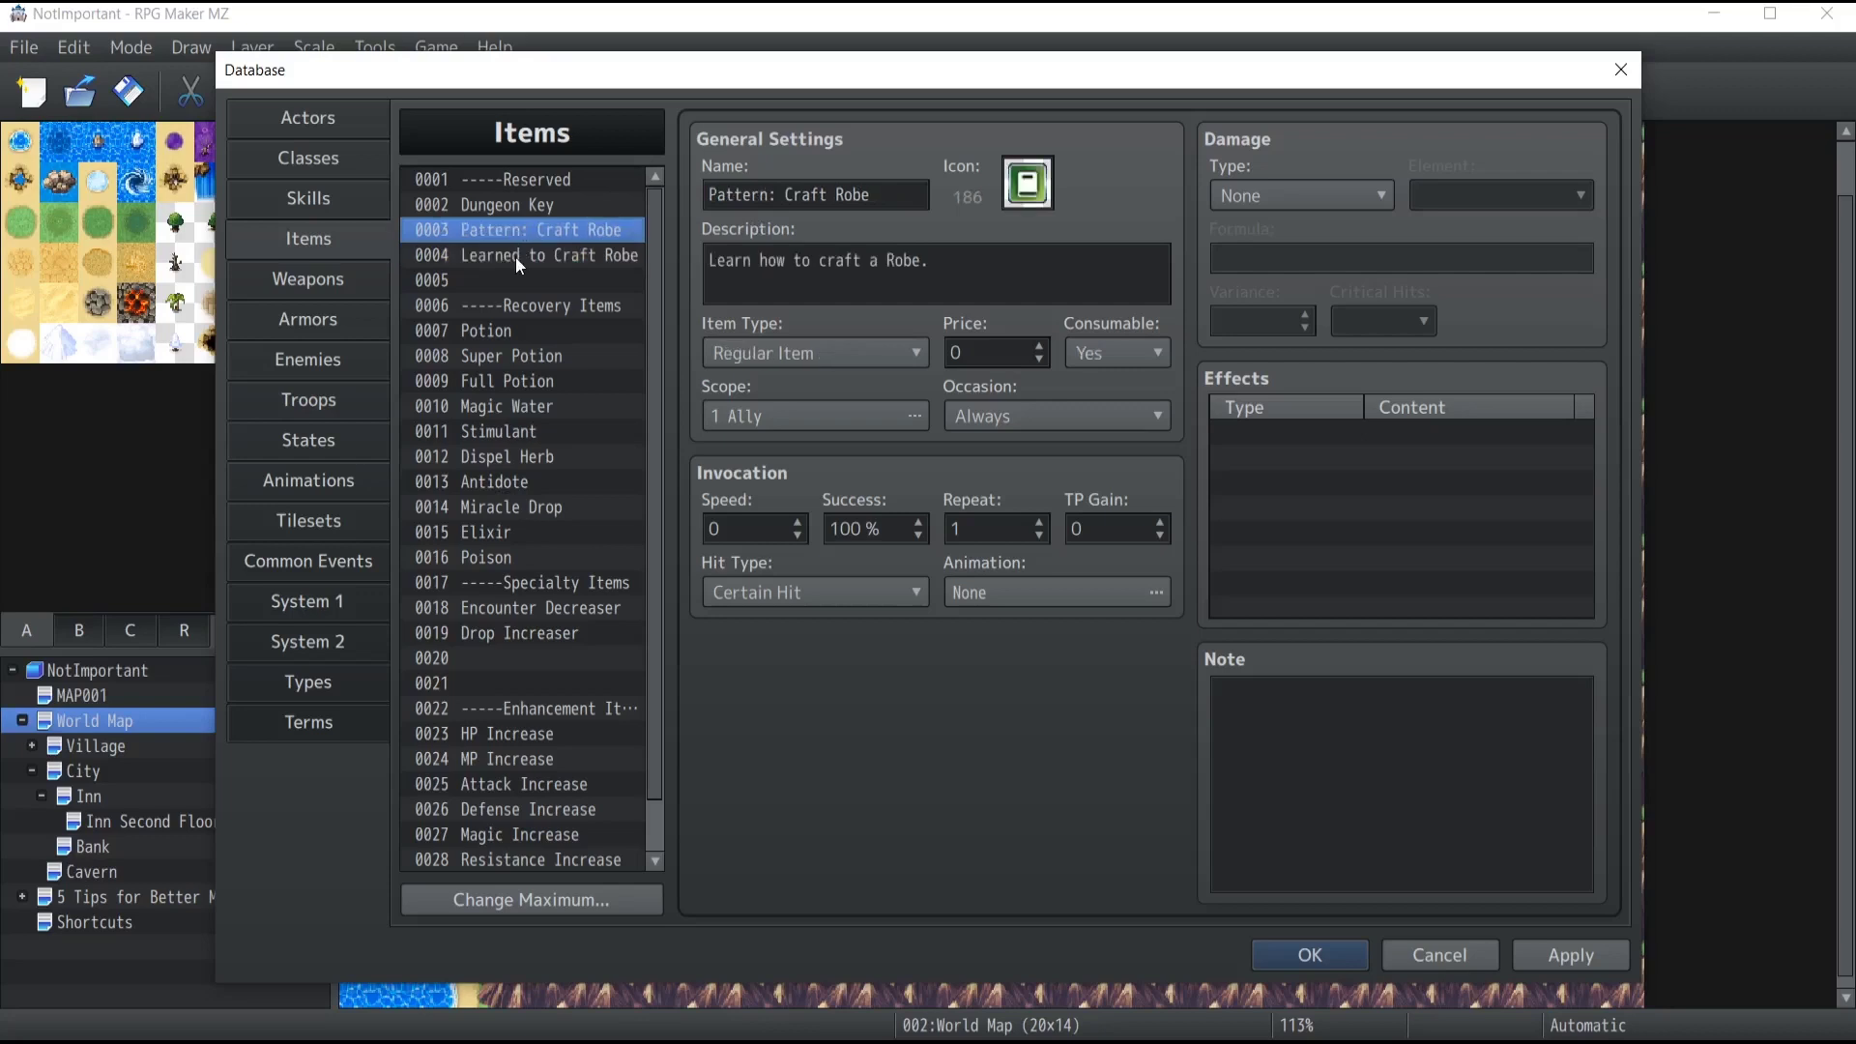
click(514, 257)
click(774, 356)
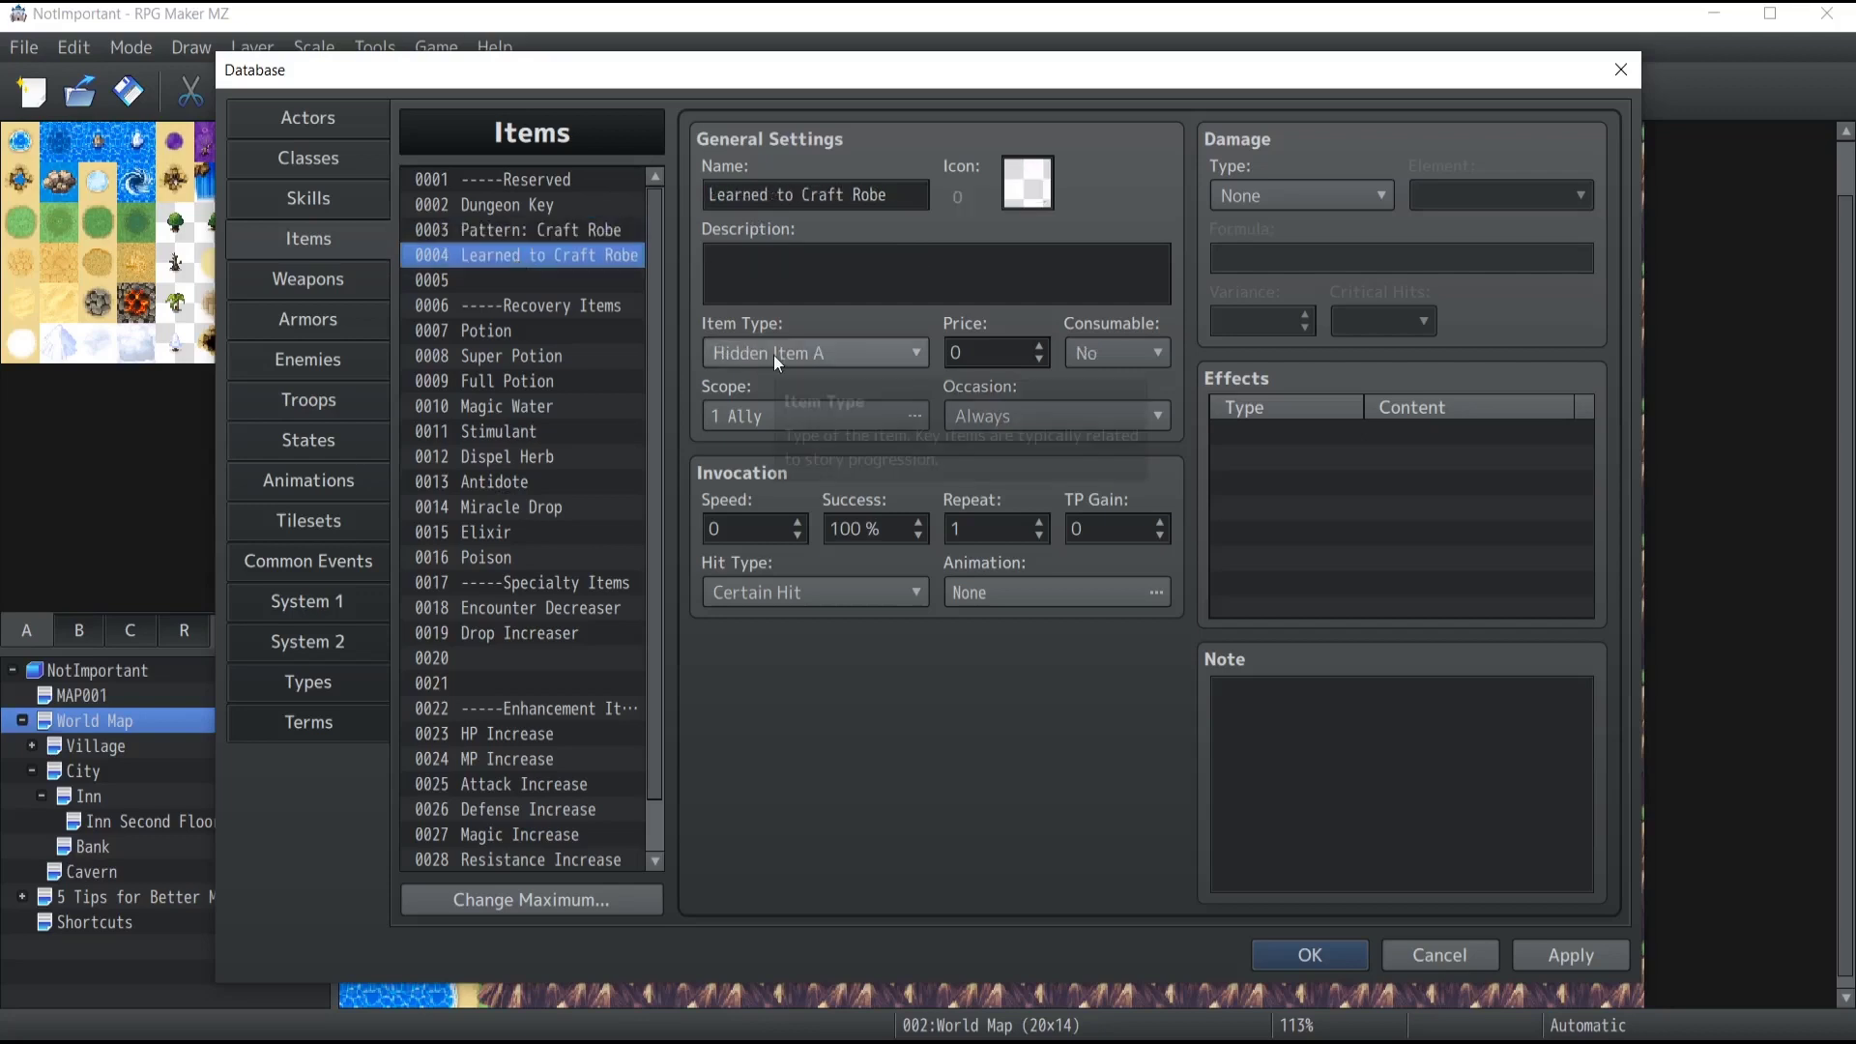
click(773, 356)
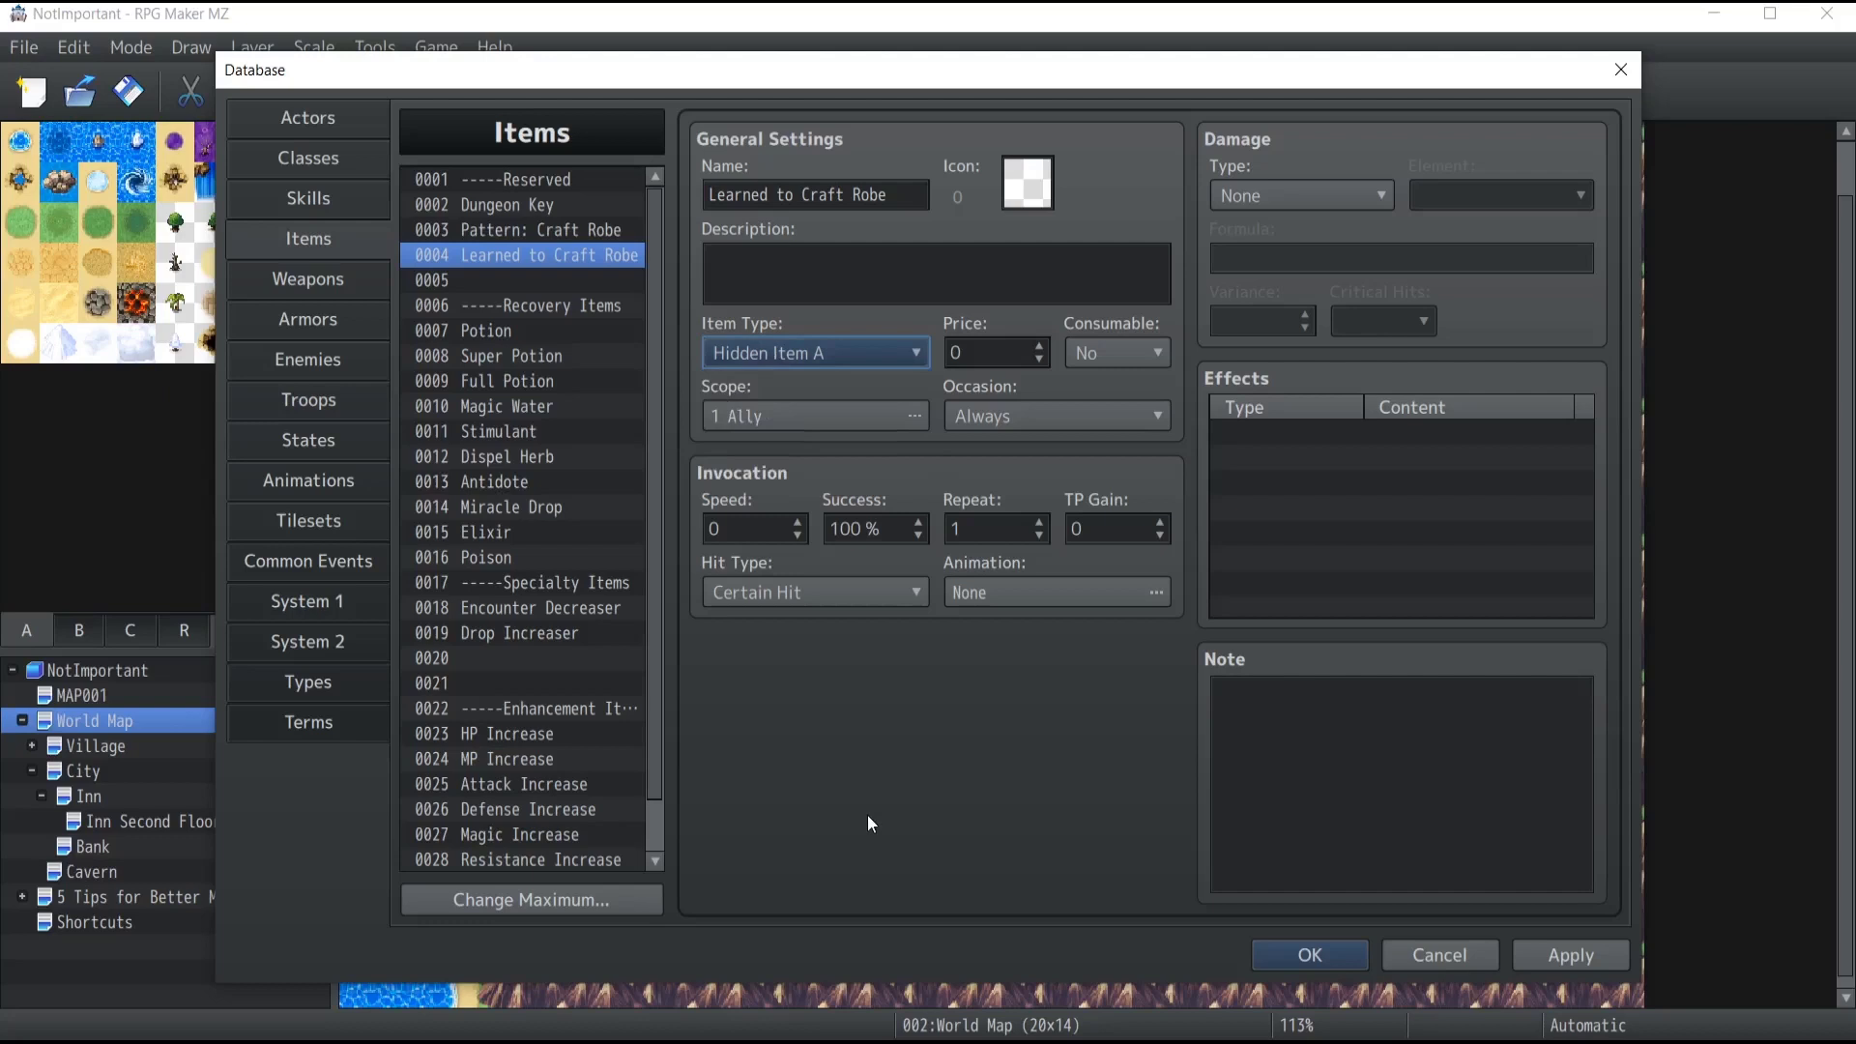
Paste Dungeon Key into slot 0005 as Hidden Item A, then switch to Weapons.
key(Down)
key(ctrl+v)
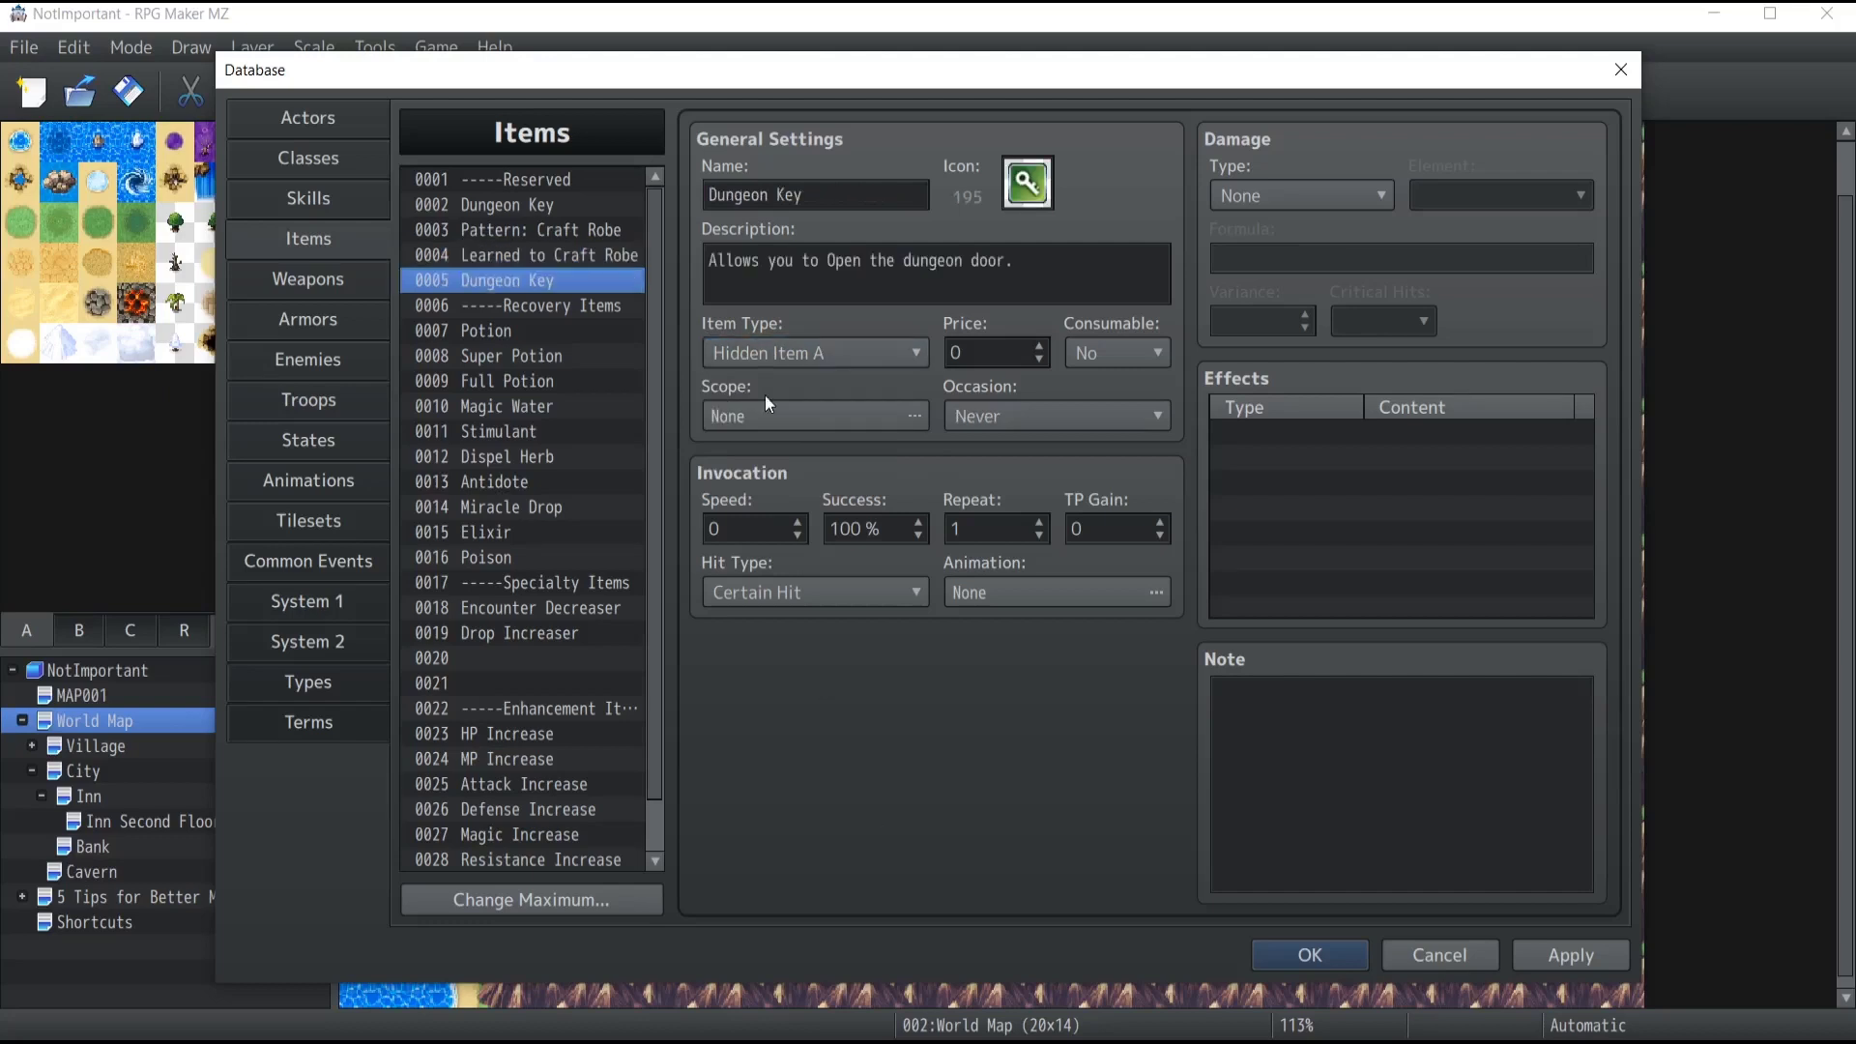
click(781, 356)
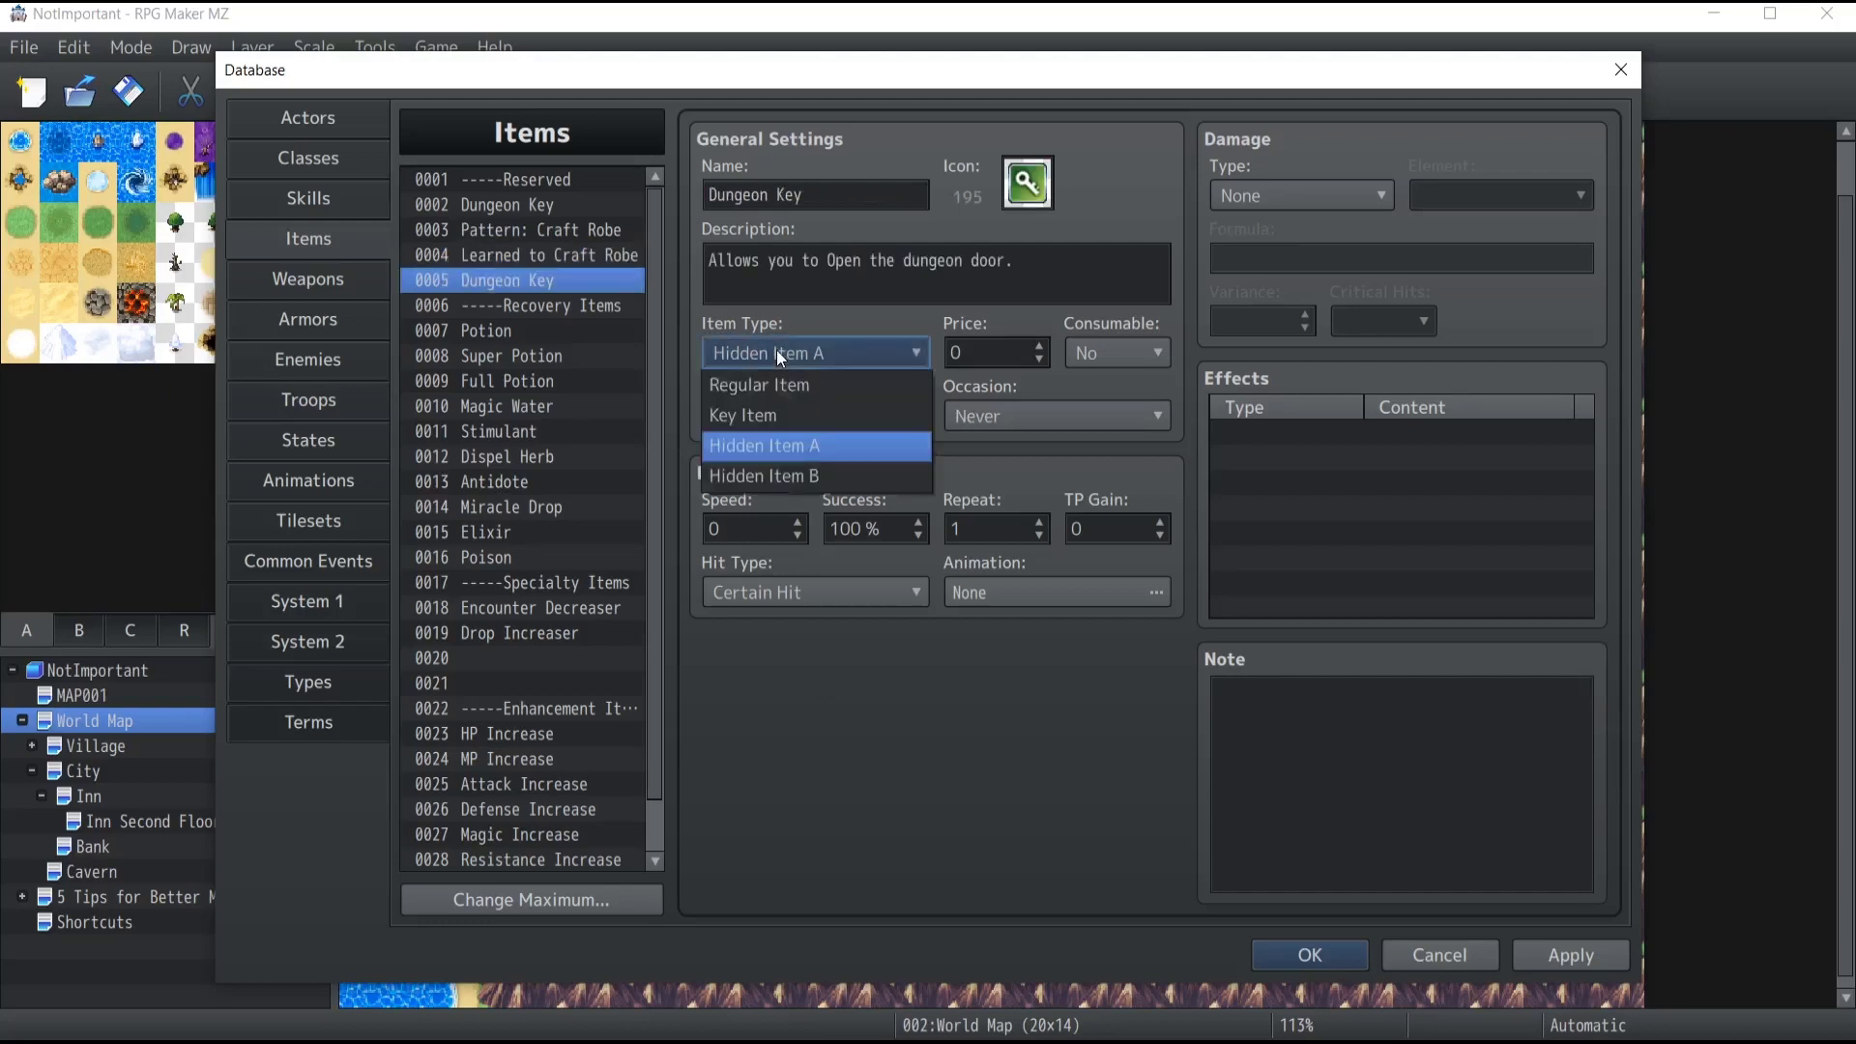
click(775, 350)
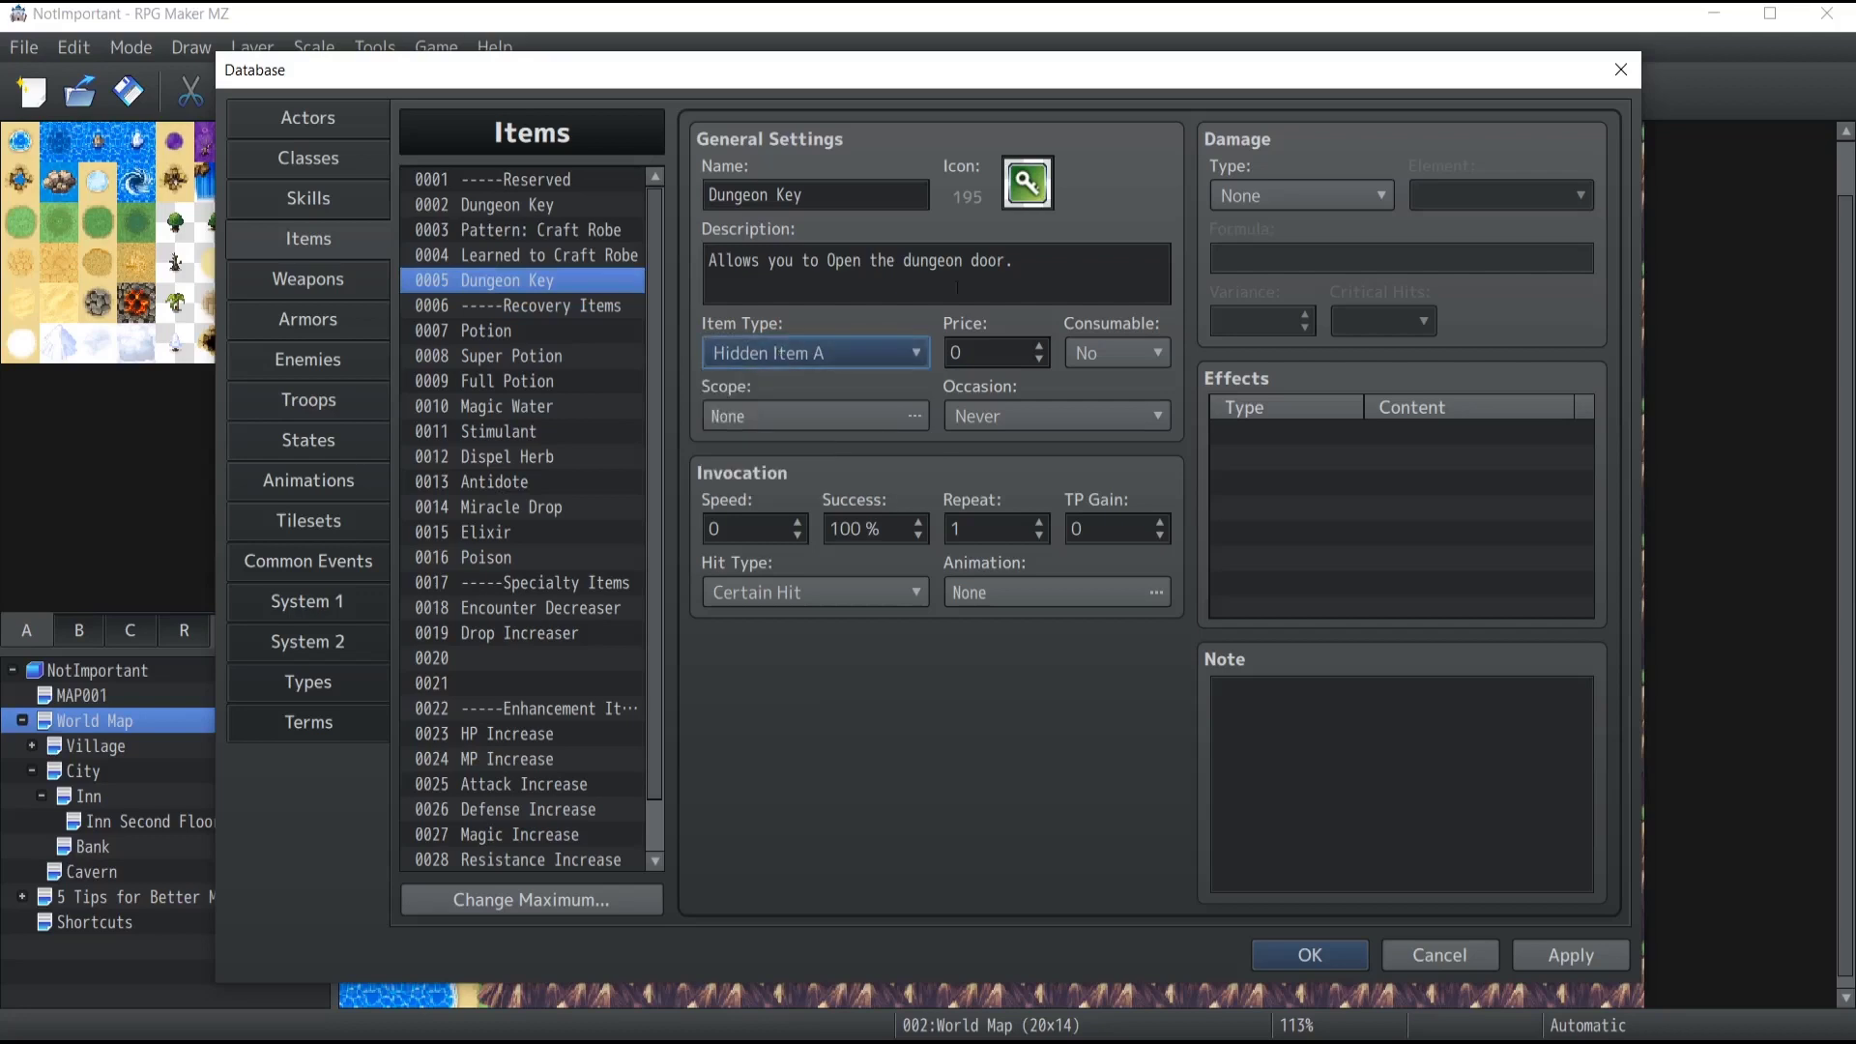
triple_click(1042, 279)
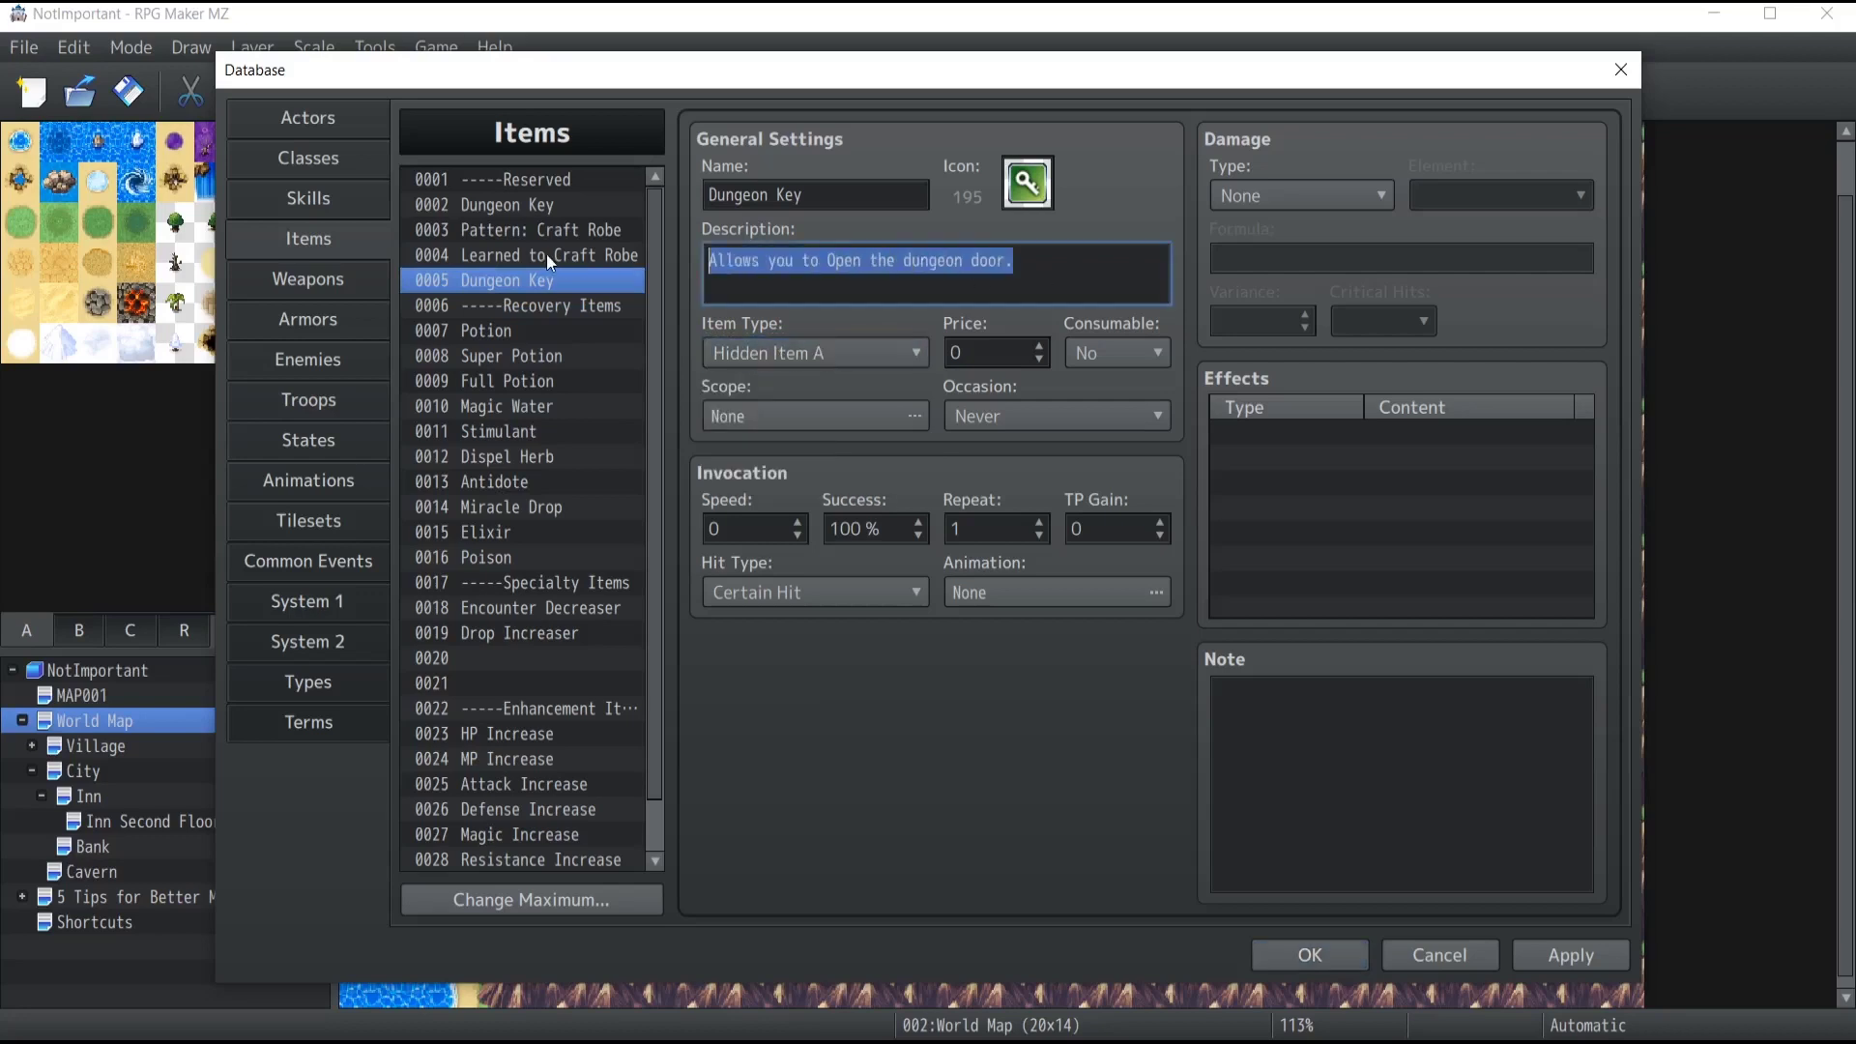
click(800, 774)
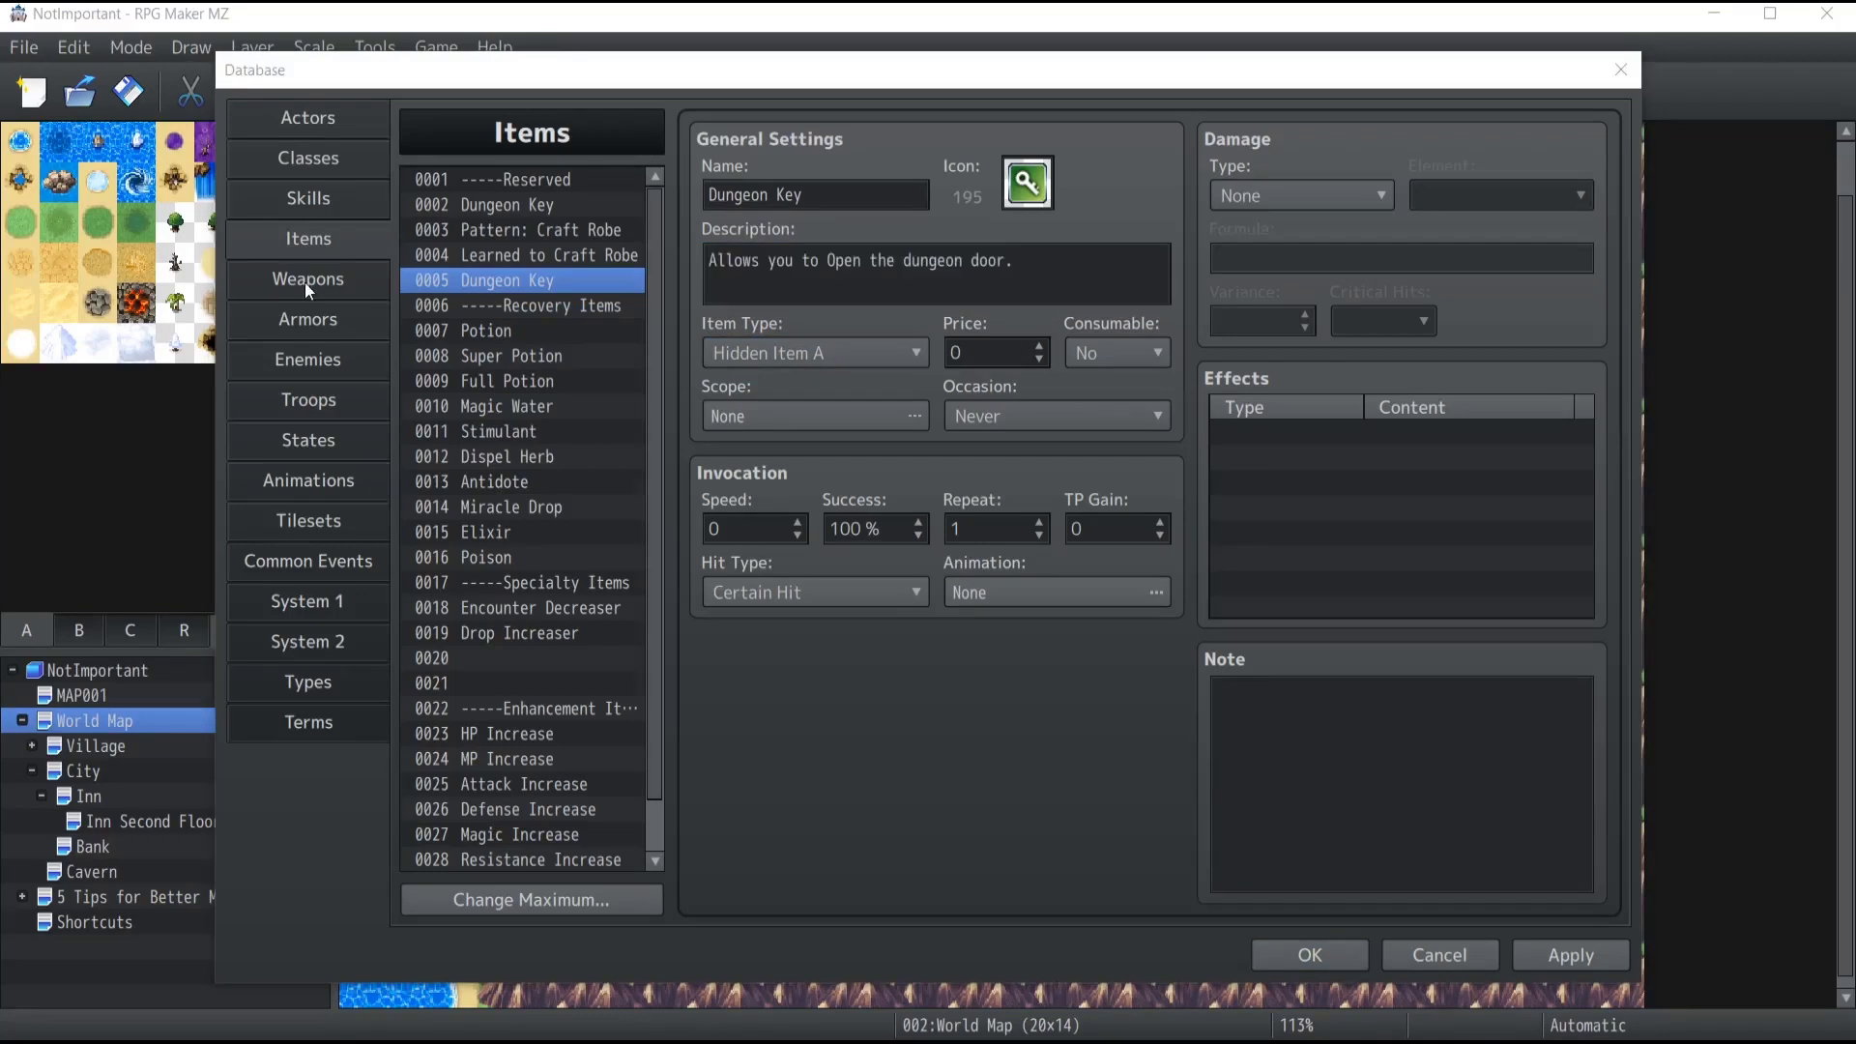
click(305, 281)
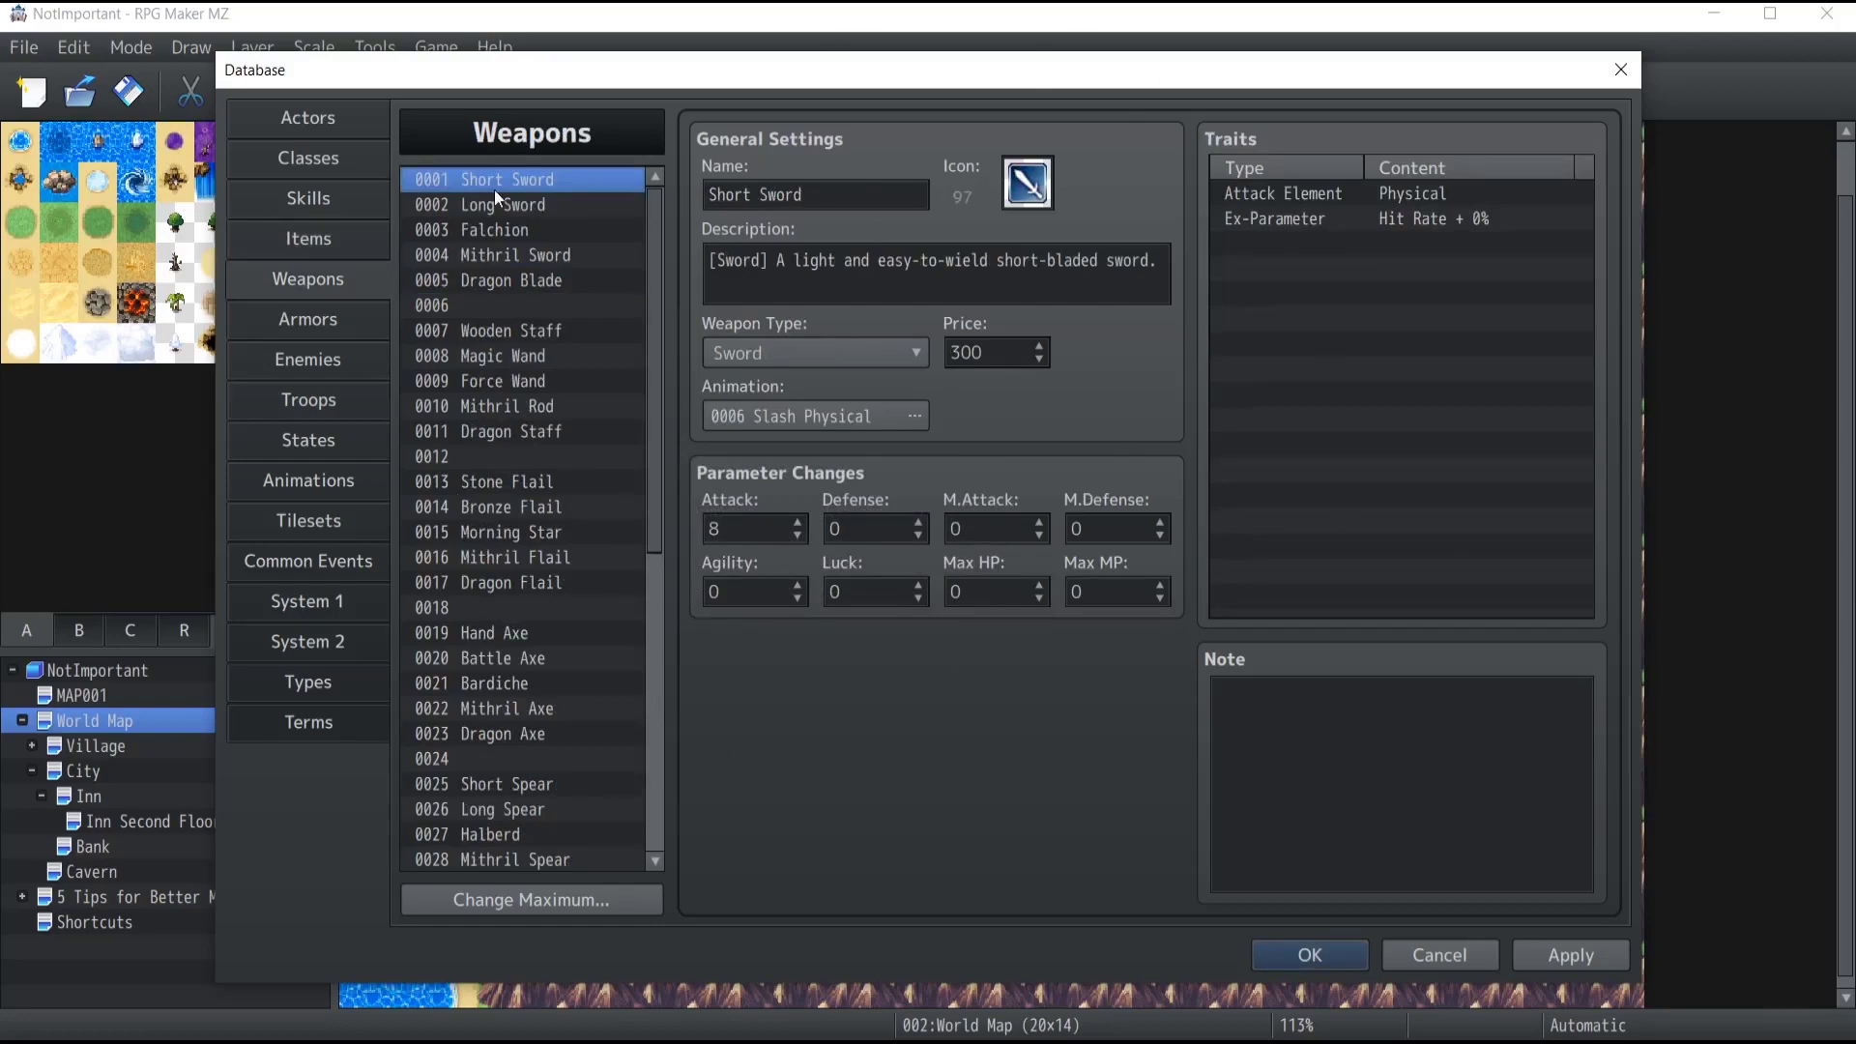
triple_click(774, 248)
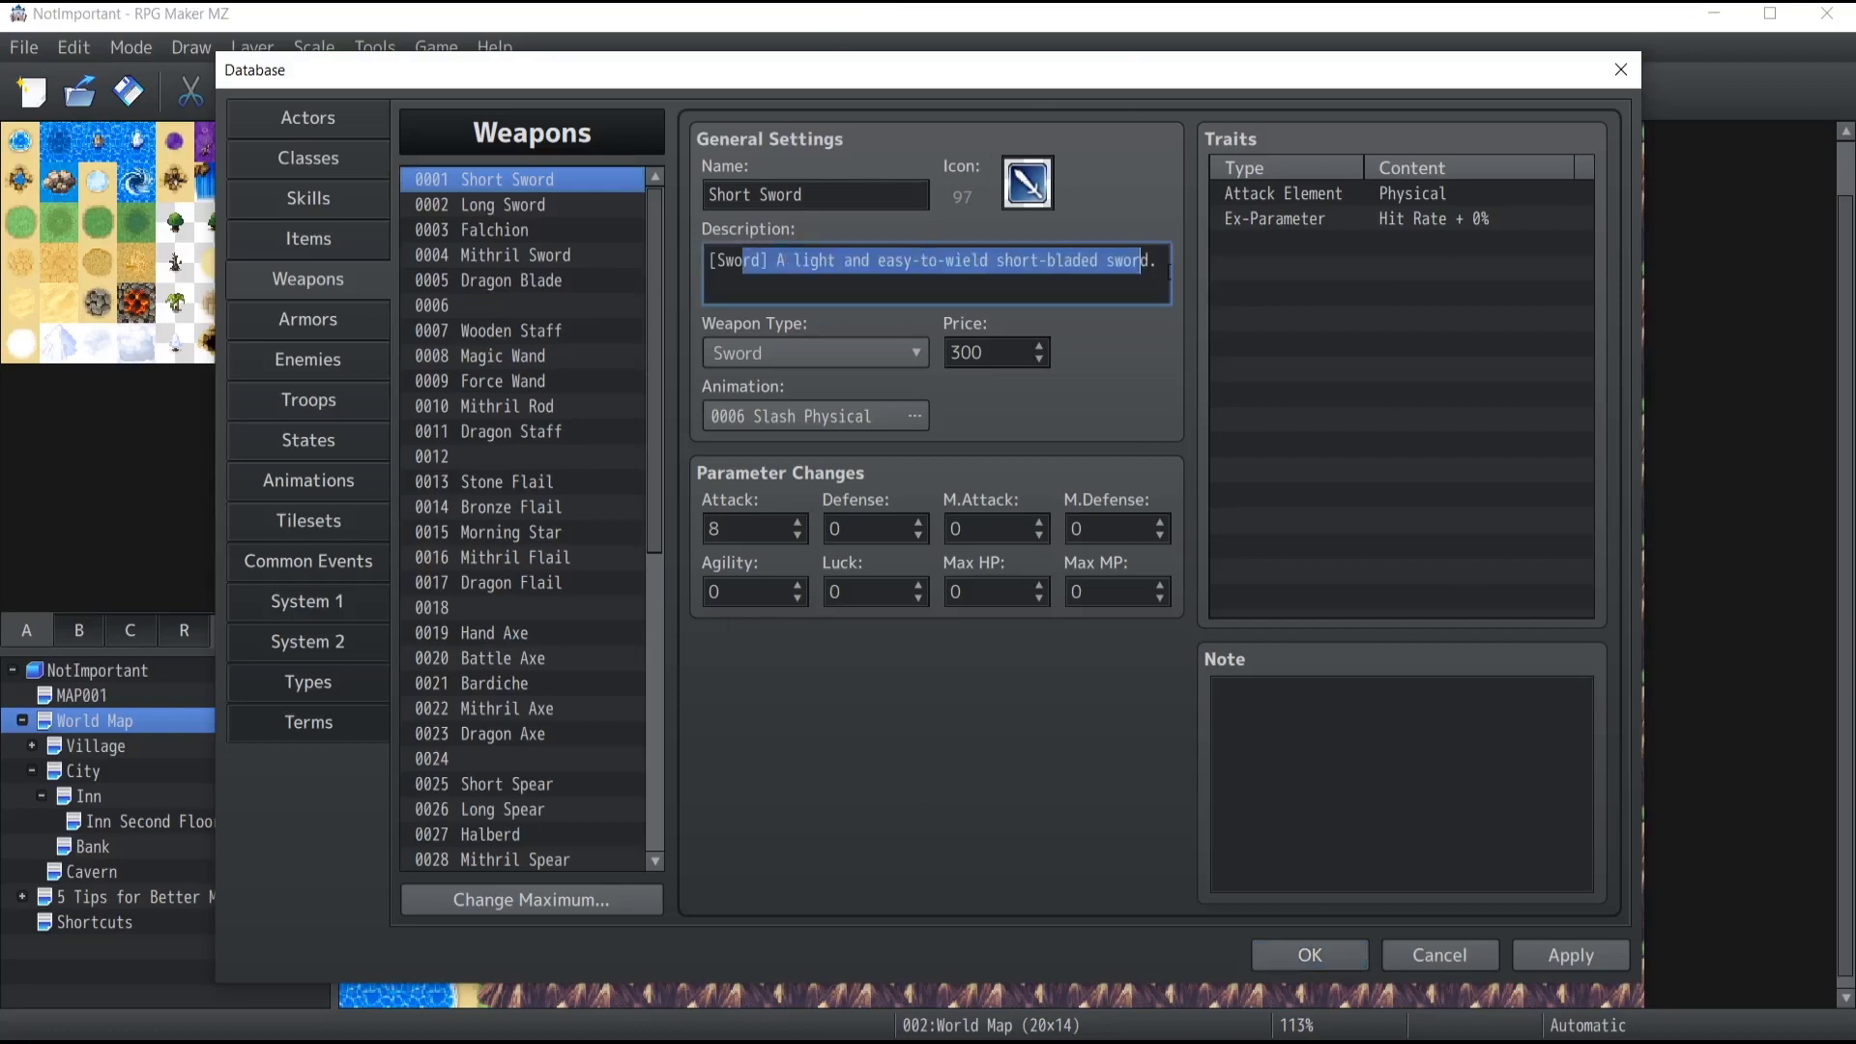
double_click(962, 353)
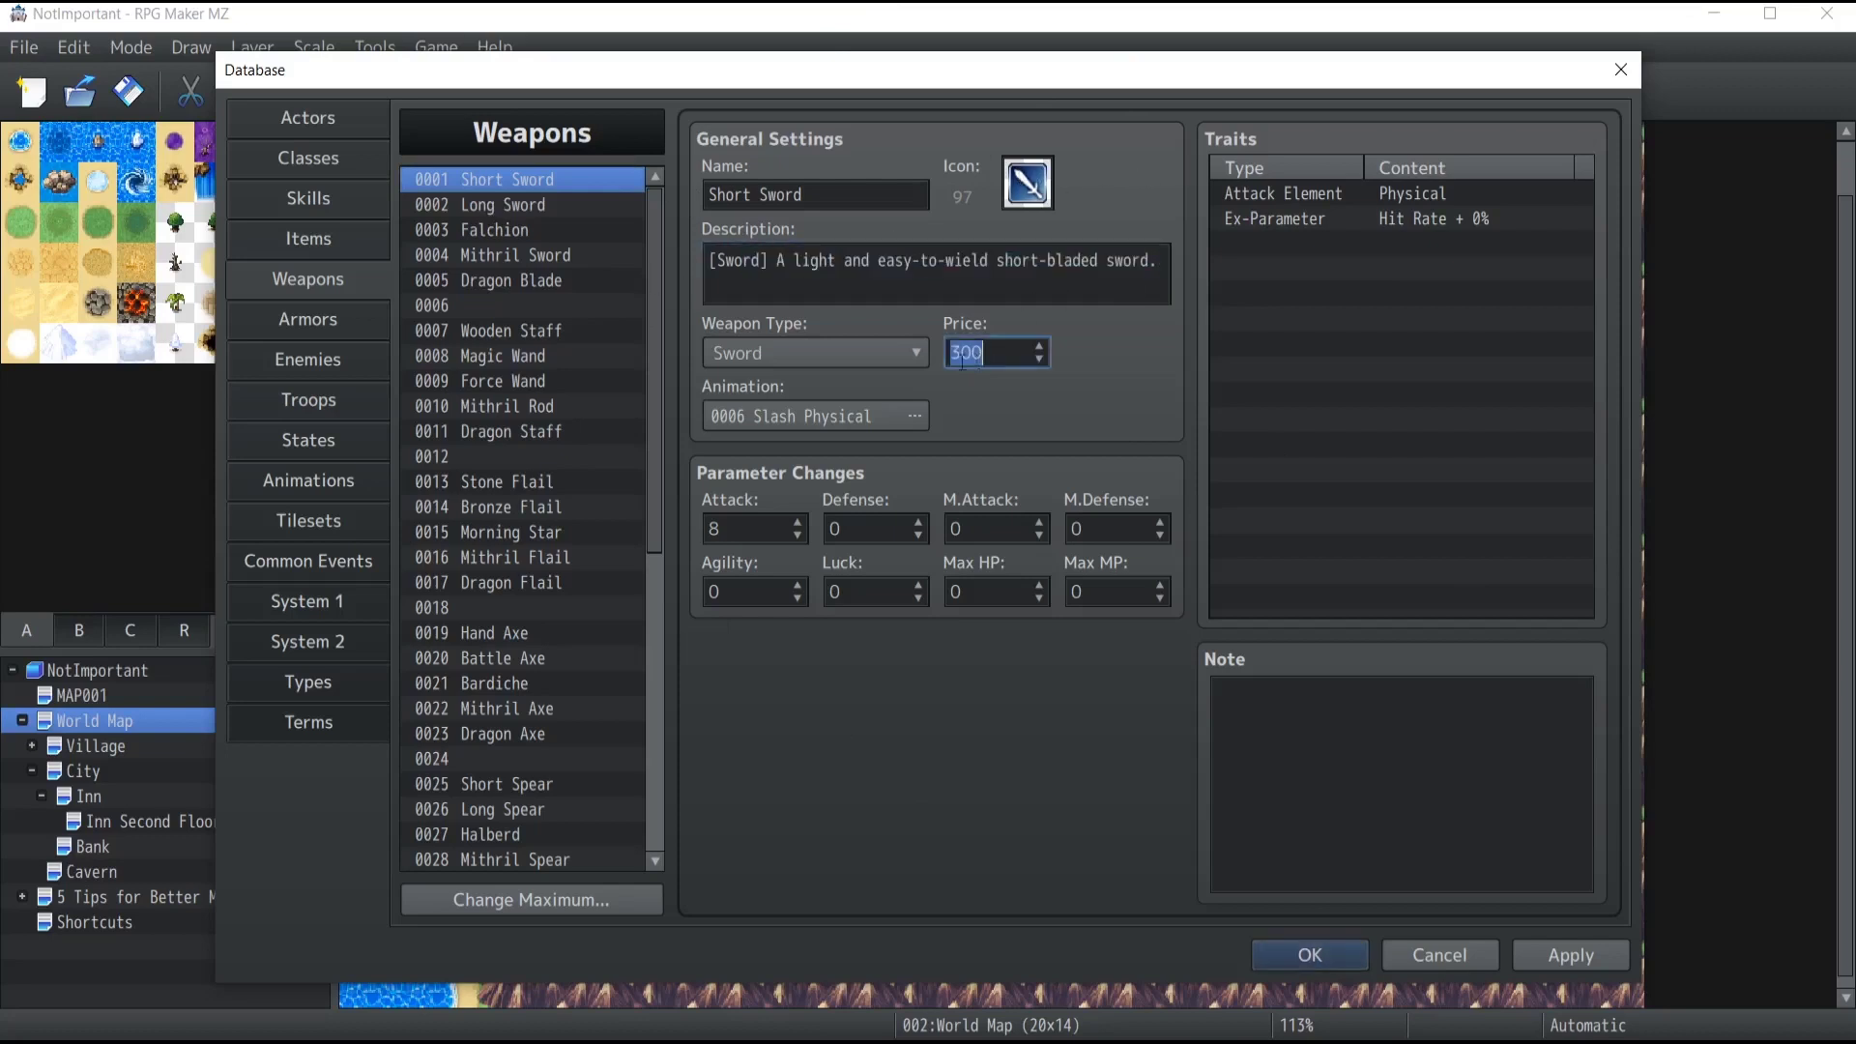
click(863, 358)
click(862, 357)
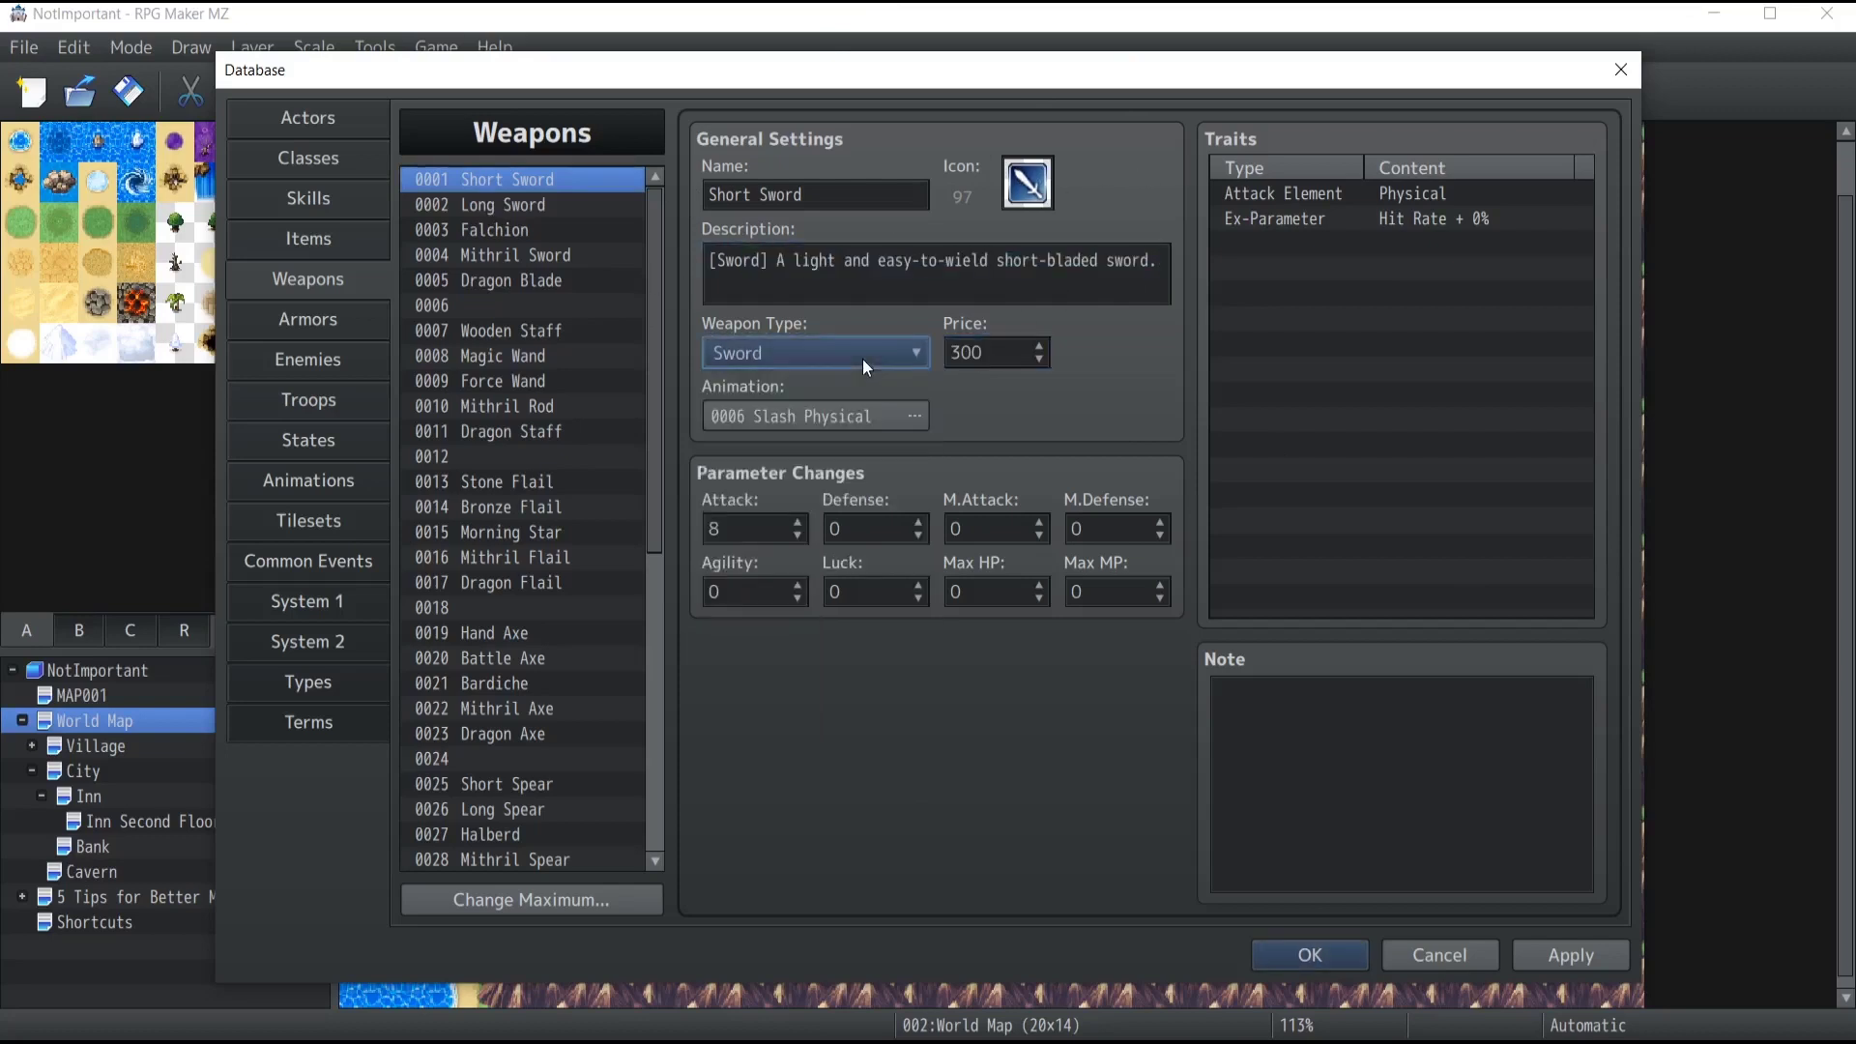
click(308, 683)
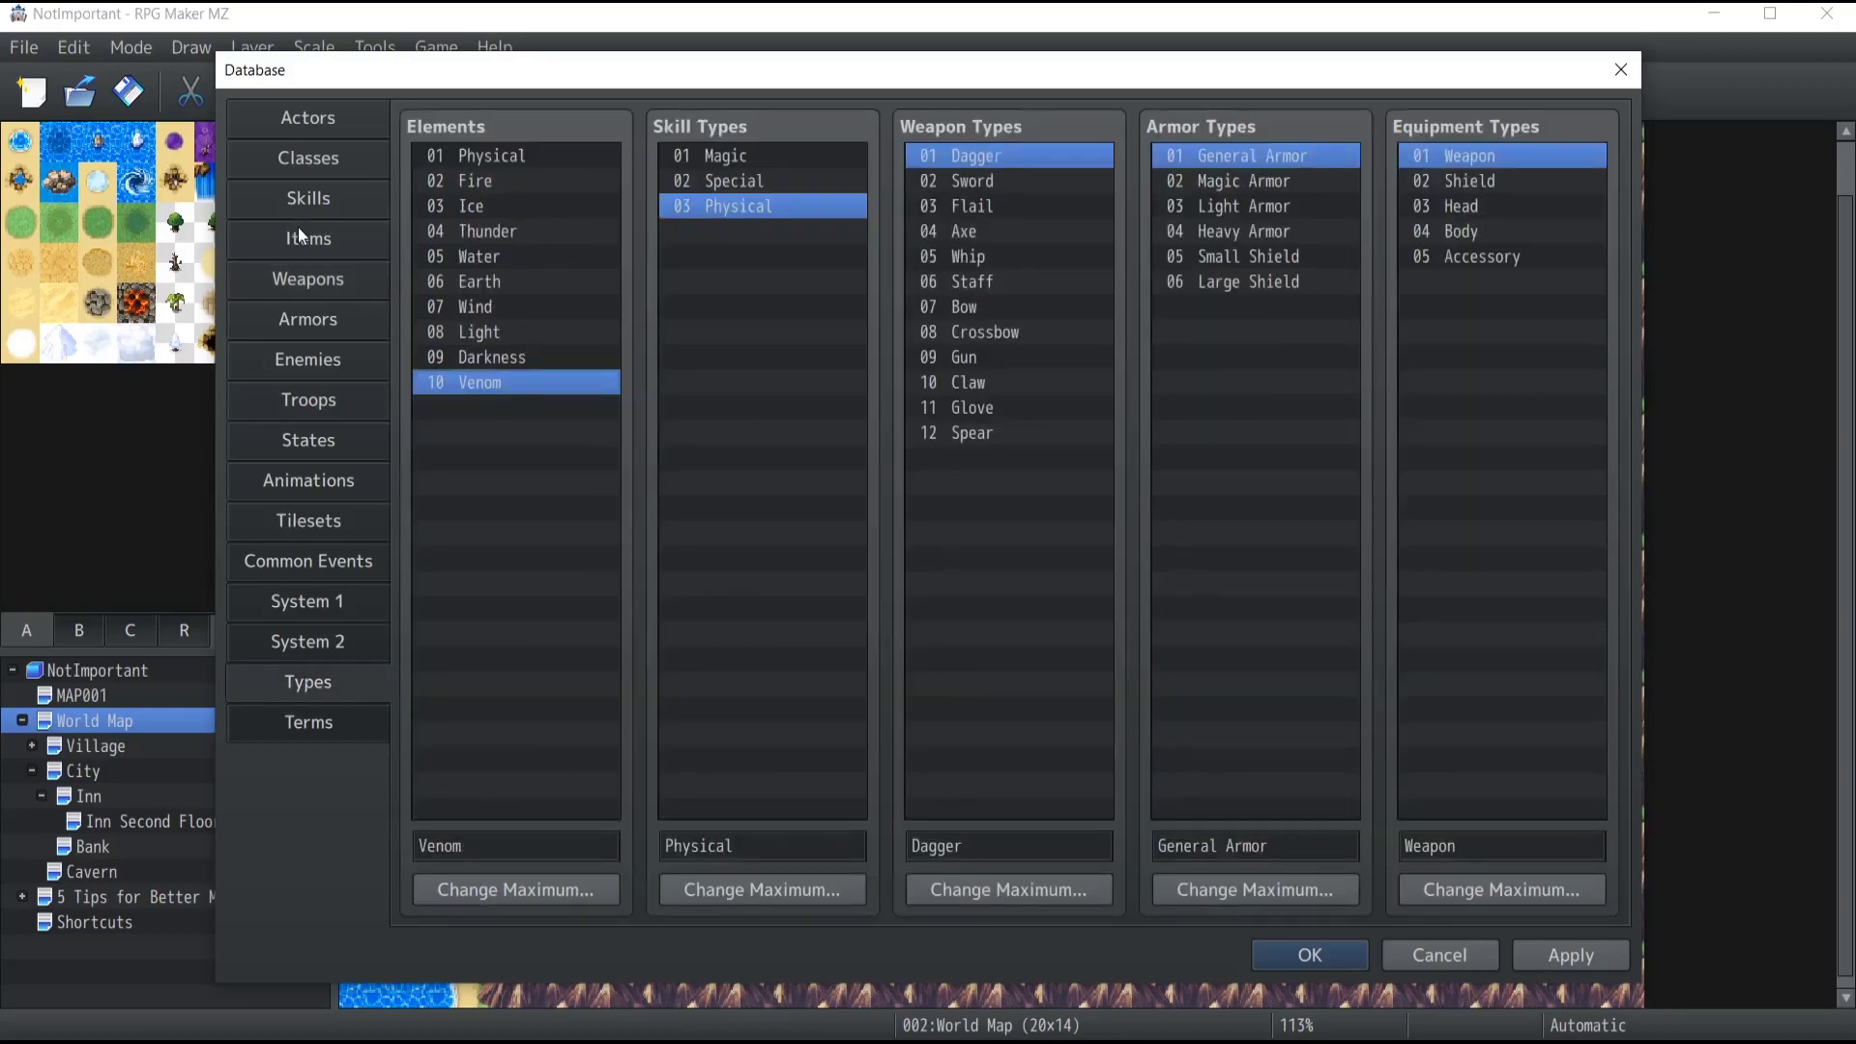
click(298, 294)
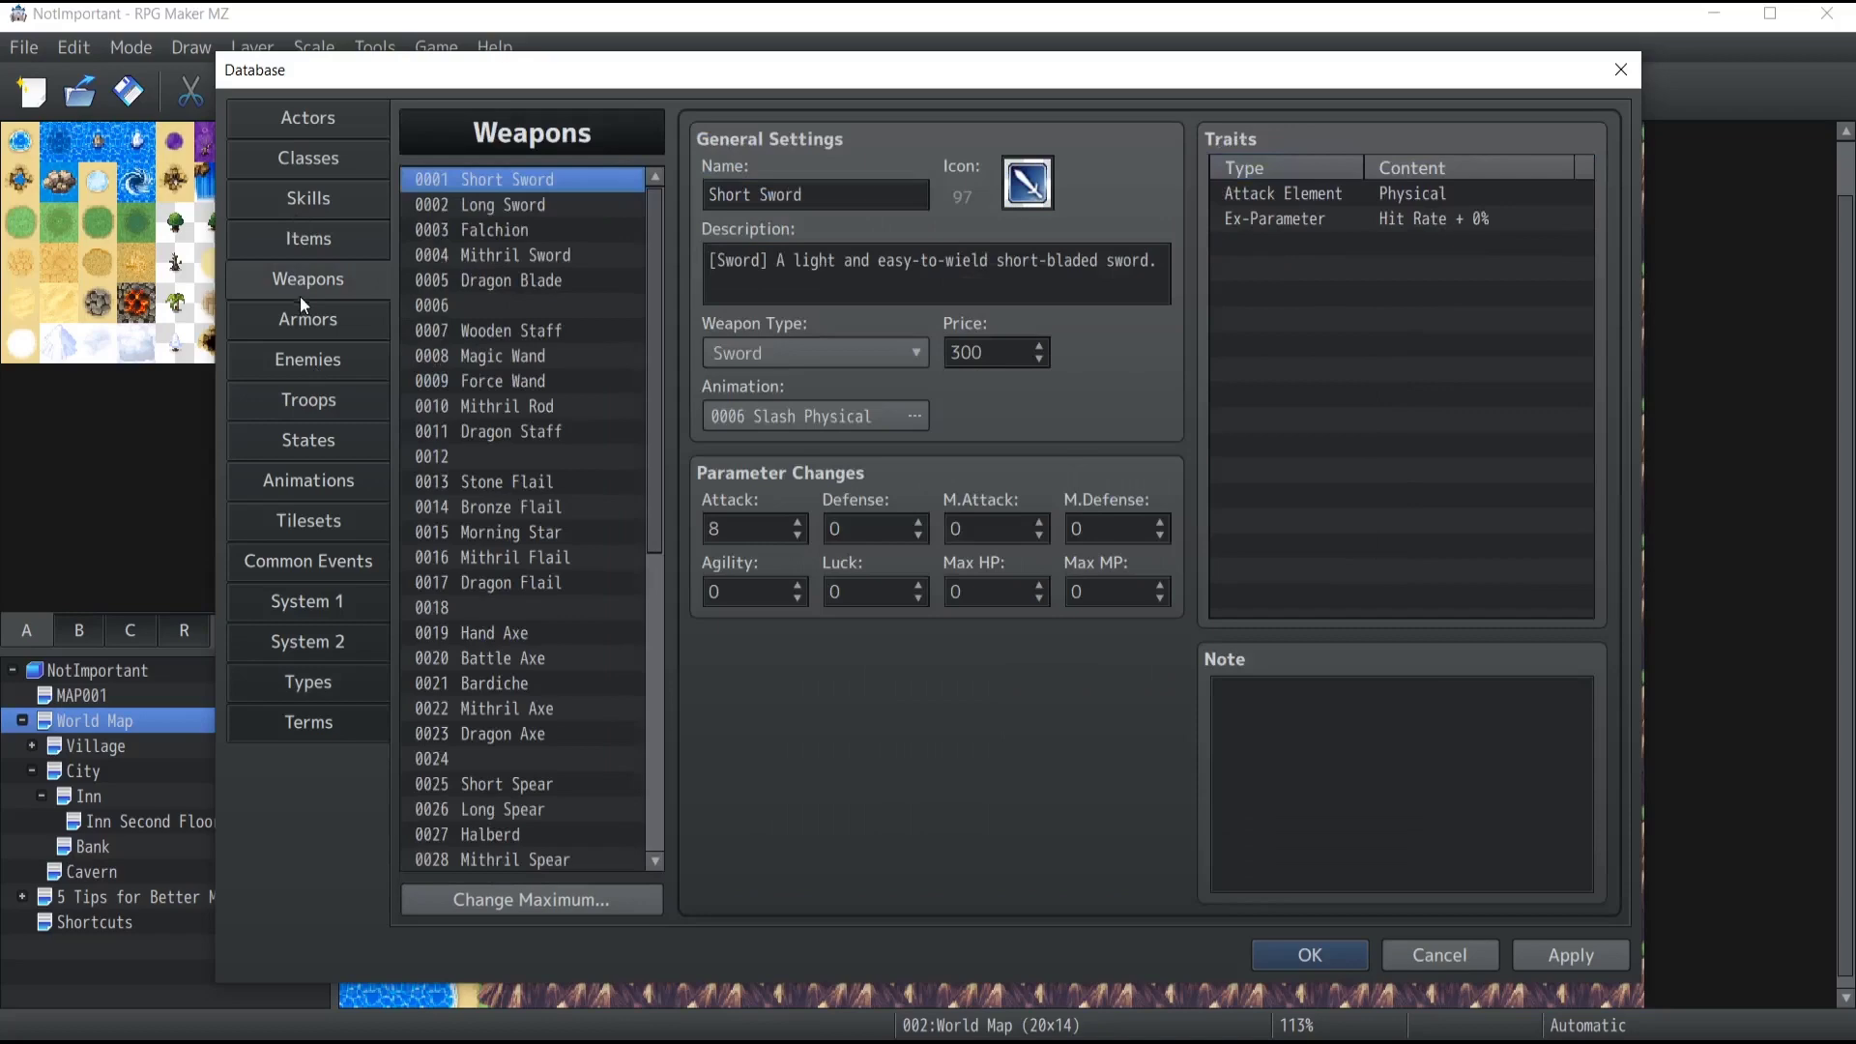
double_click(972, 354)
double_click(891, 416)
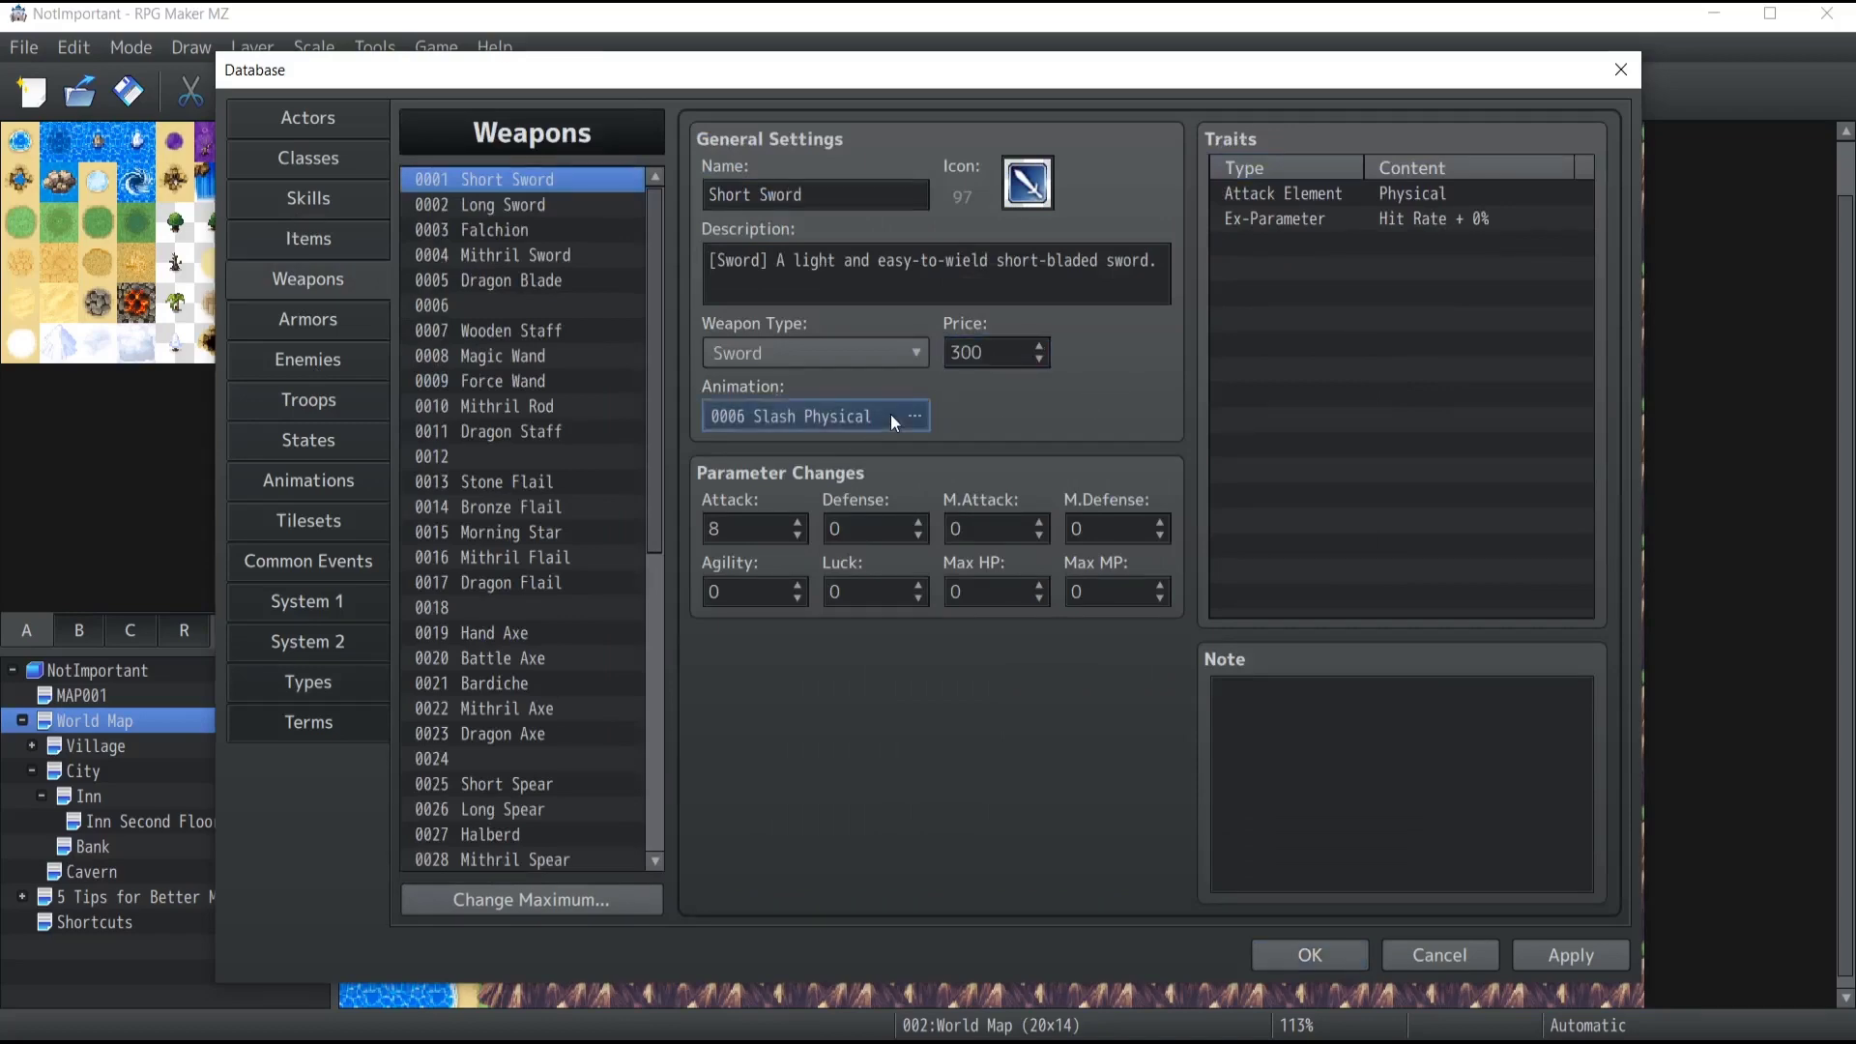
key(Return)
Set the Short Sword's Attack to 16 and its Defense to -6.
click(800, 523)
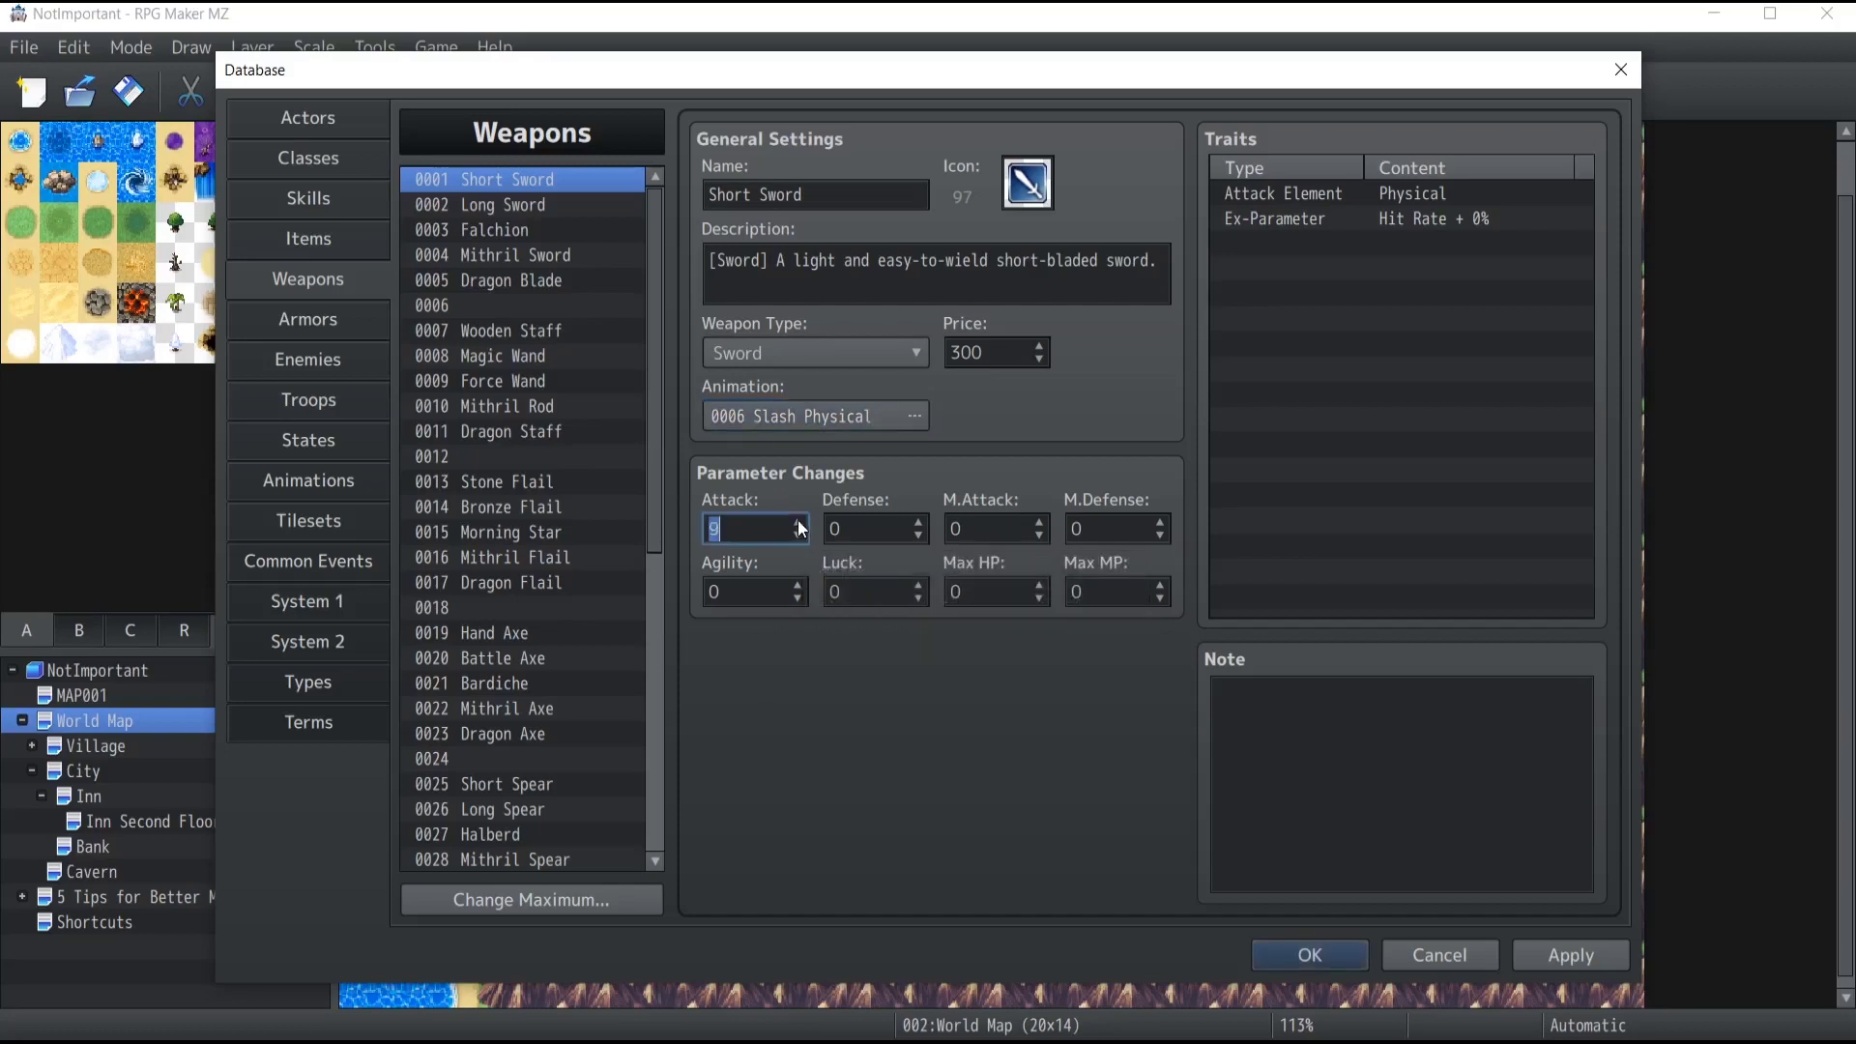
click(800, 523)
click(800, 524)
click(799, 523)
click(798, 522)
click(798, 522)
click(799, 522)
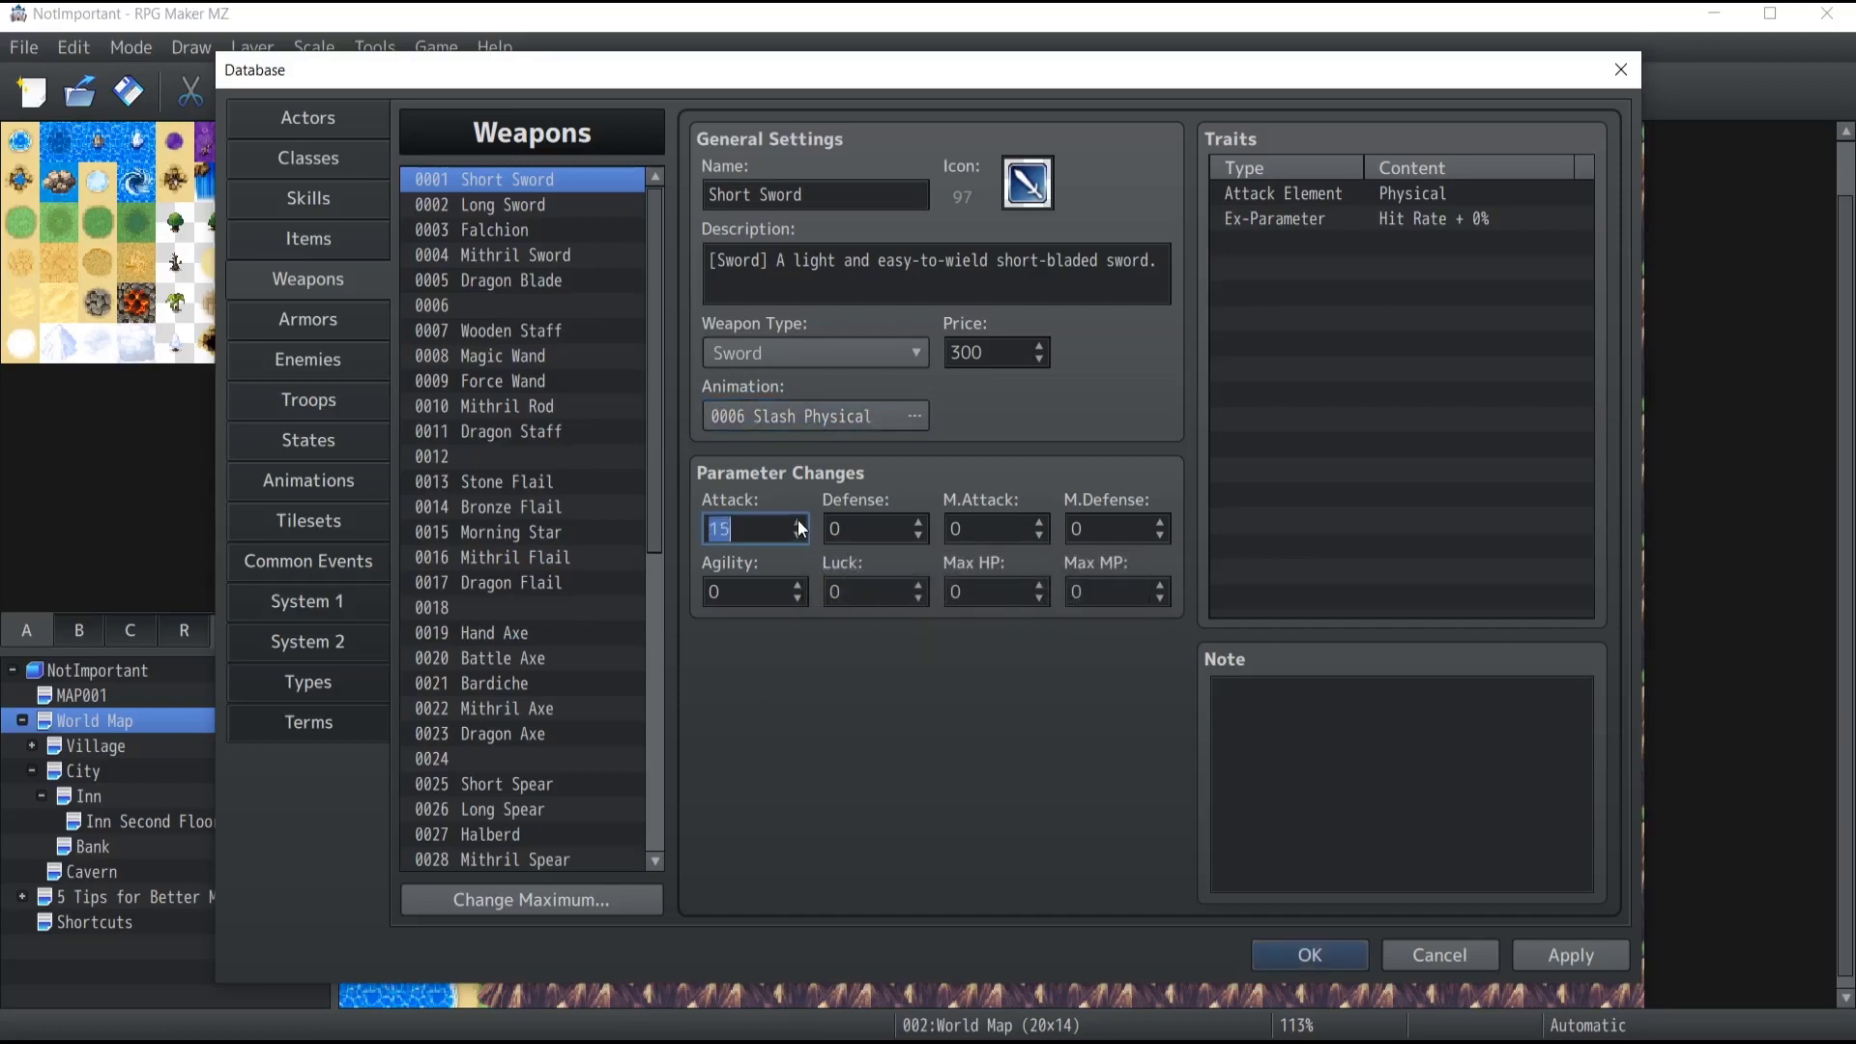
click(917, 535)
click(916, 536)
click(916, 536)
click(917, 536)
click(916, 536)
click(916, 535)
click(917, 535)
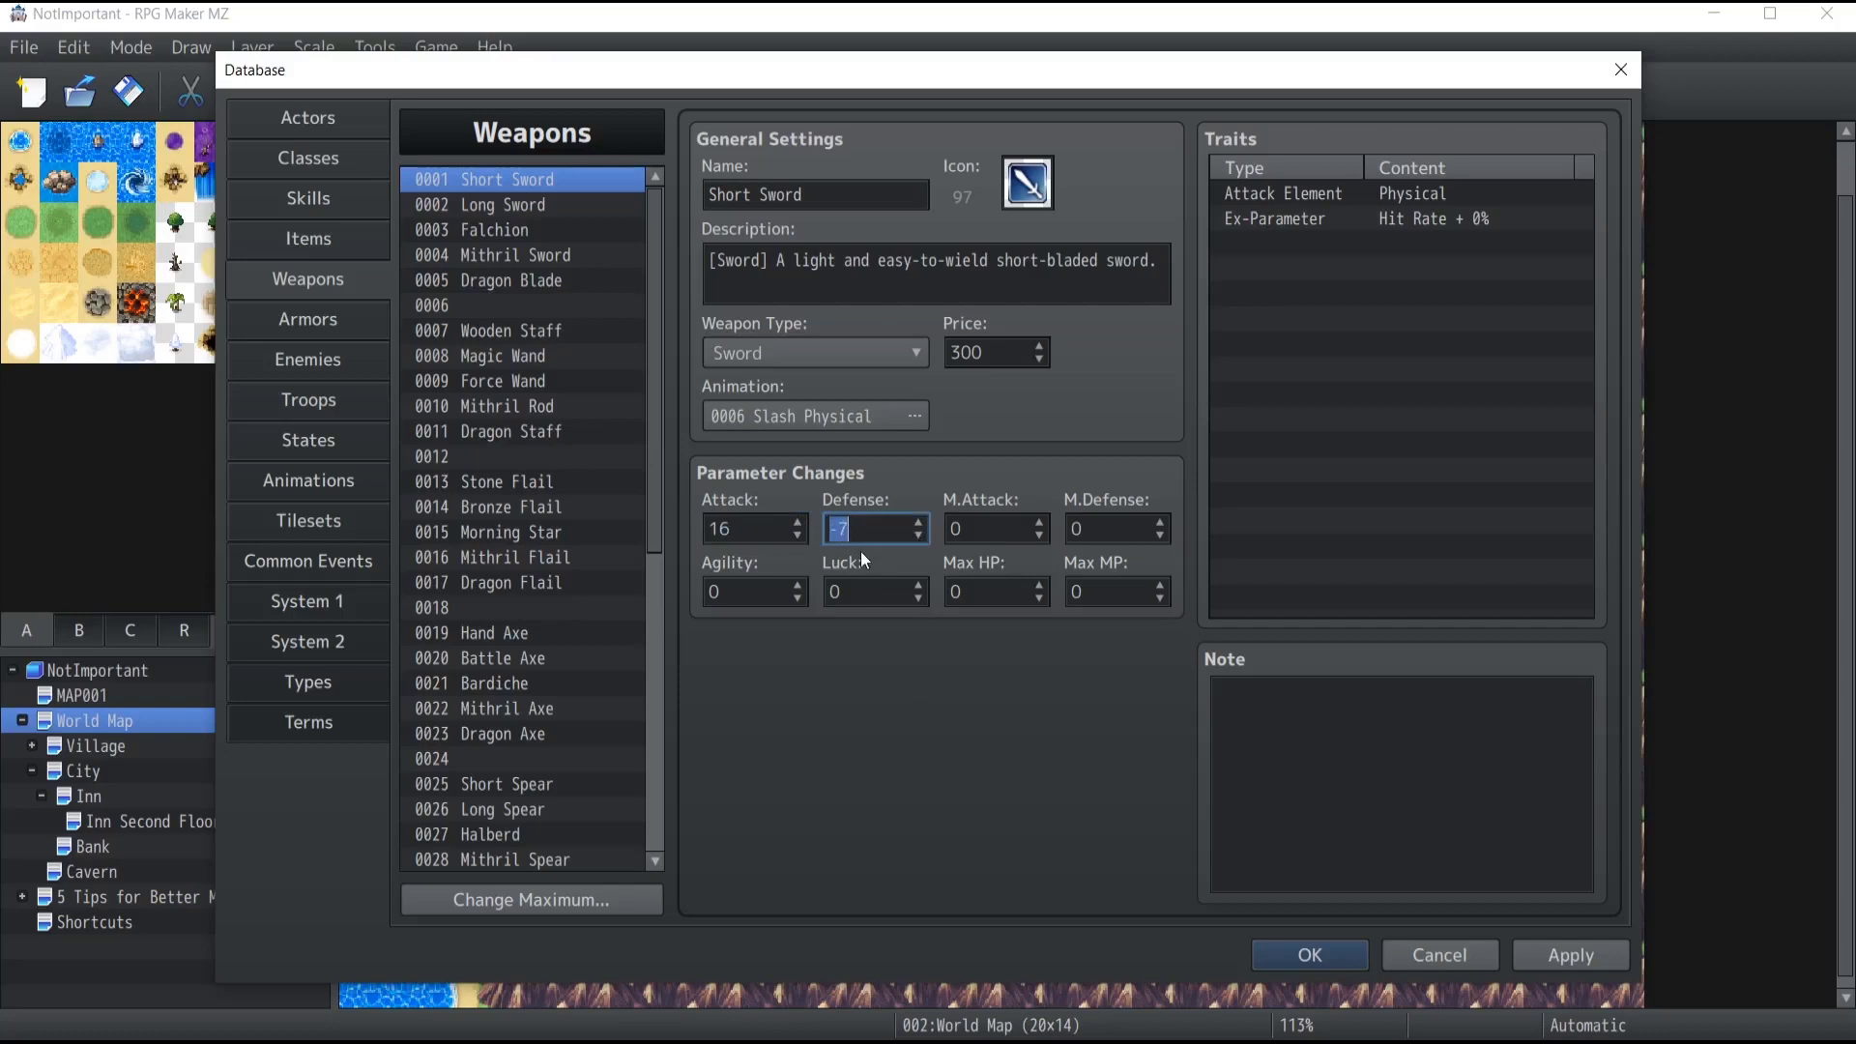
click(745, 537)
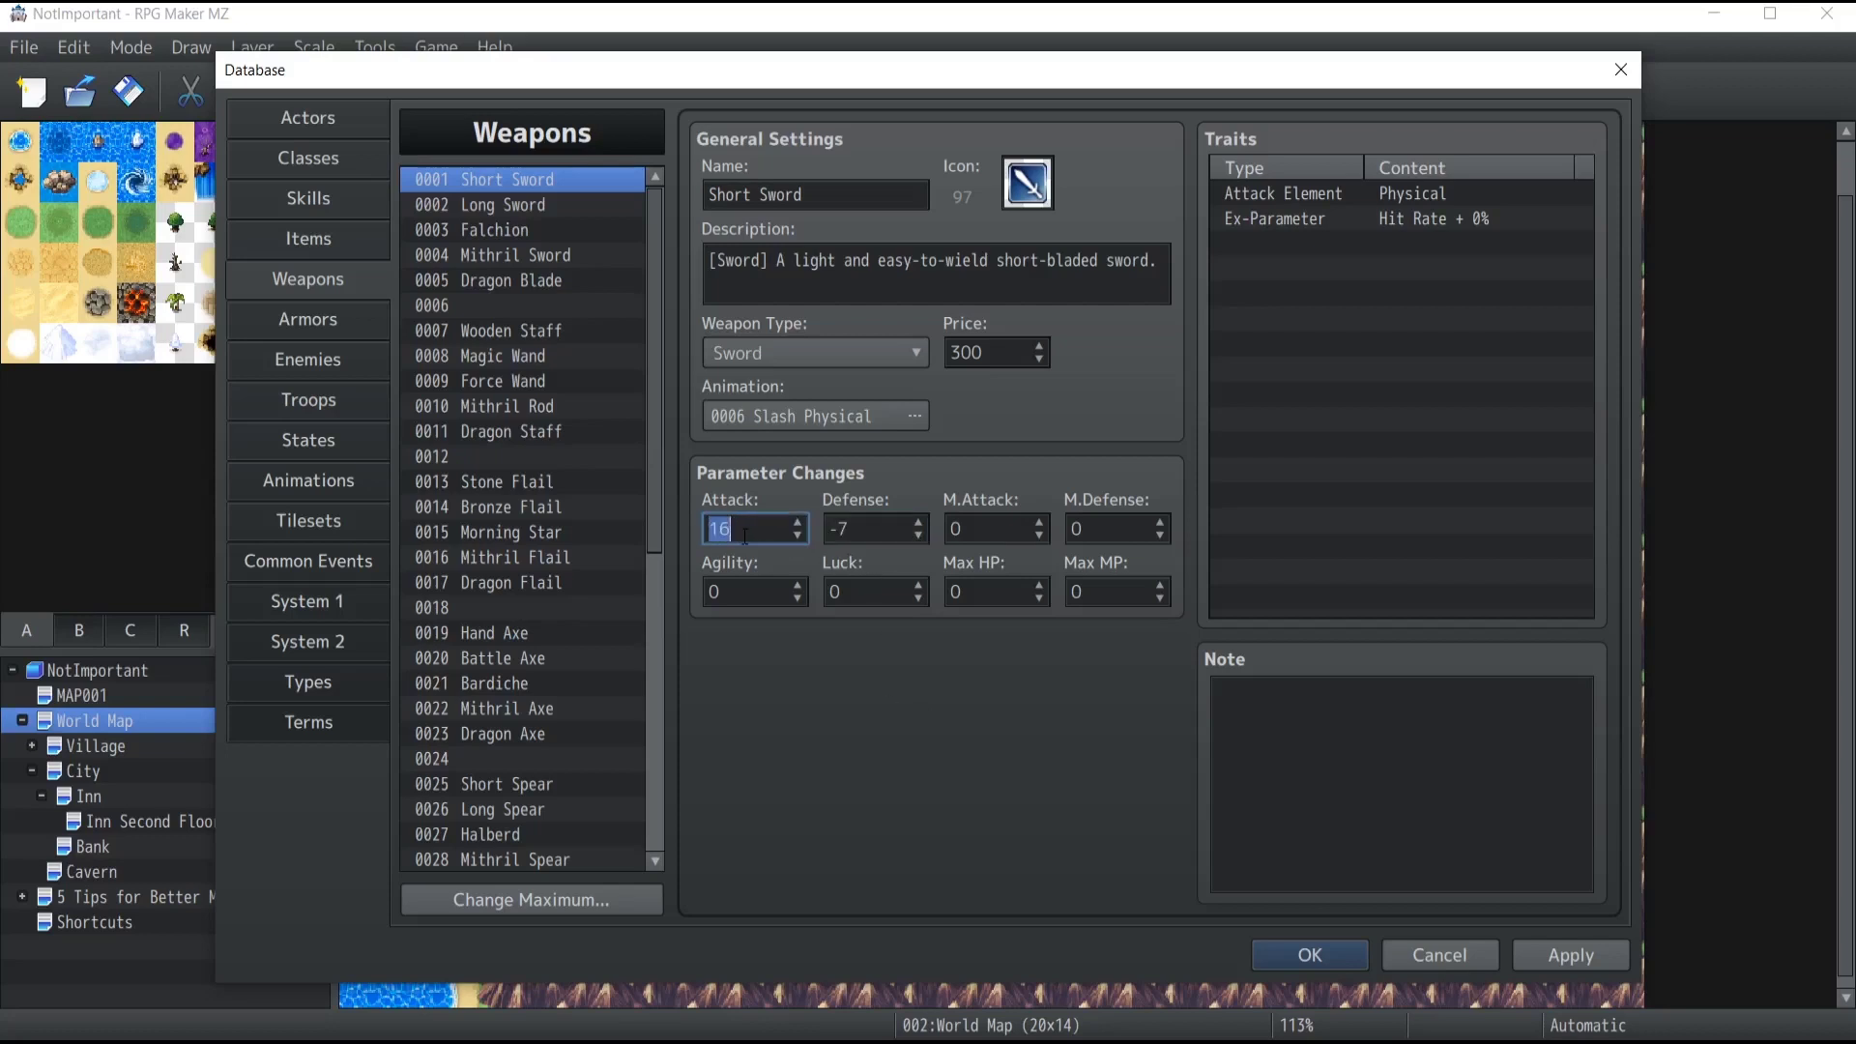
click(919, 523)
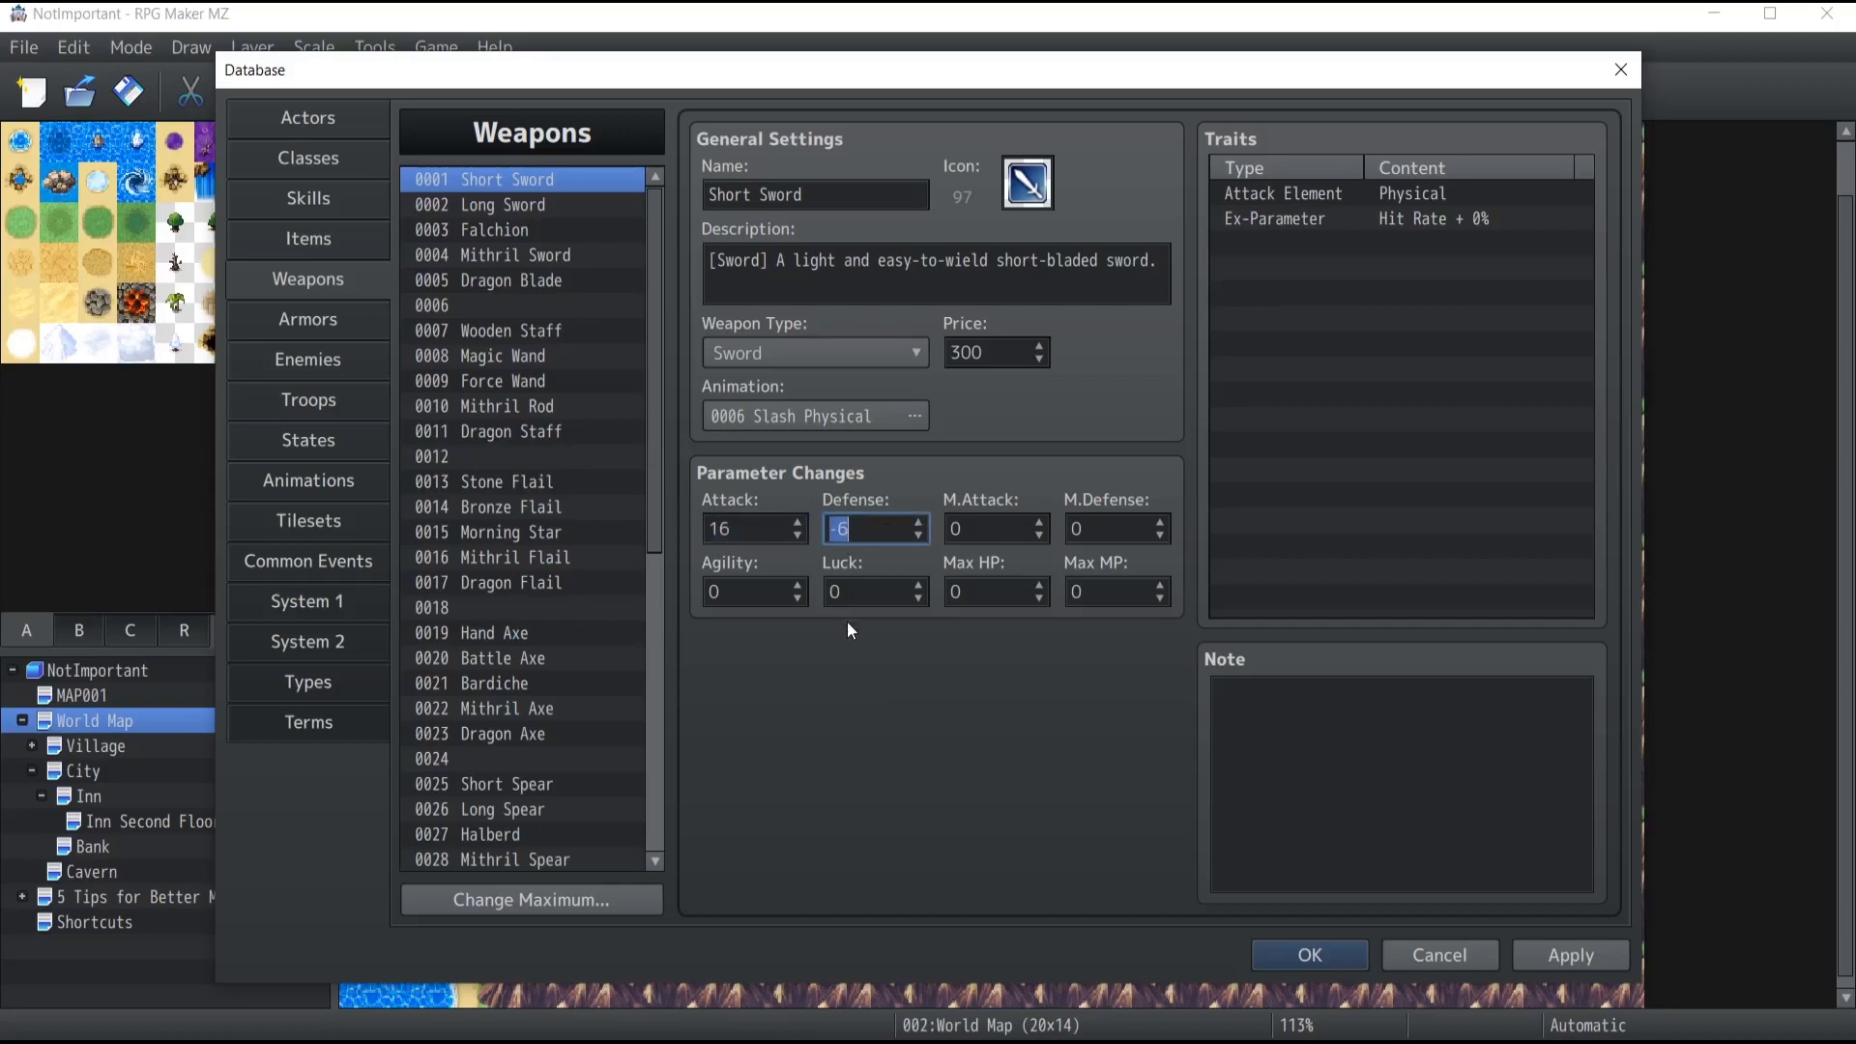
click(749, 529)
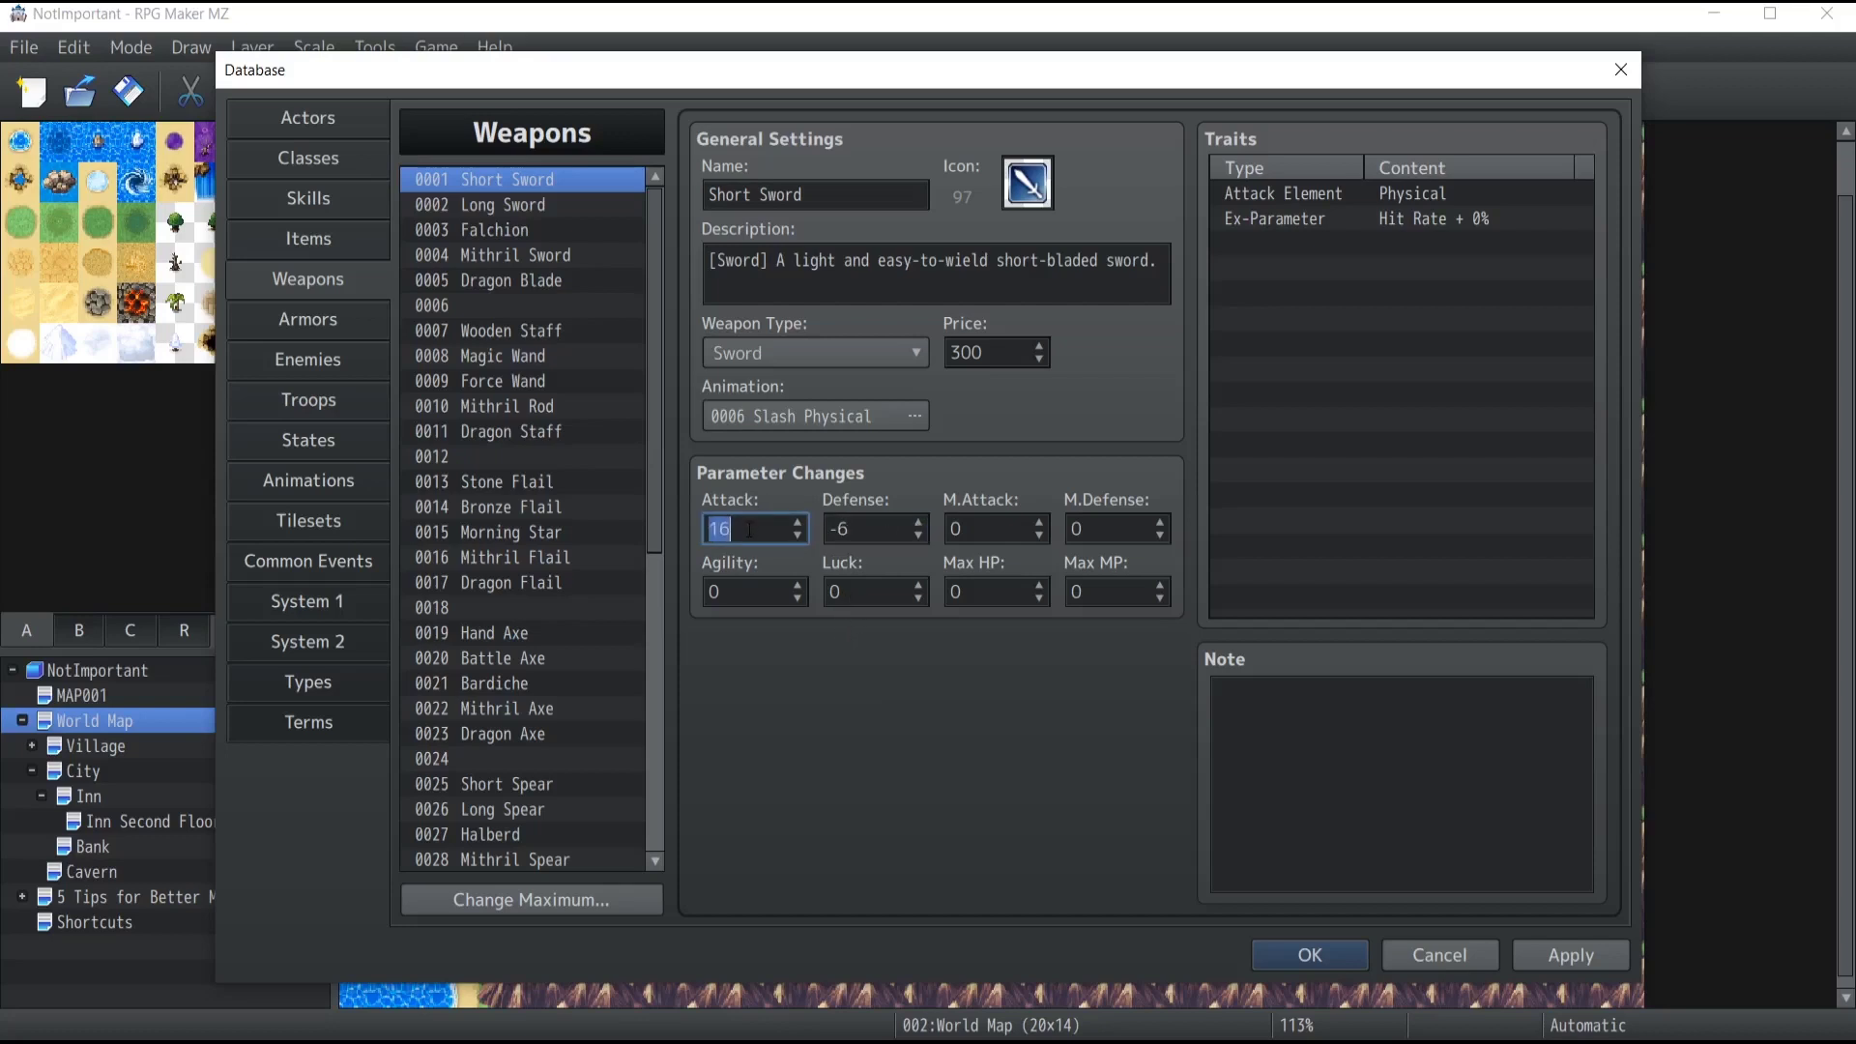
click(879, 531)
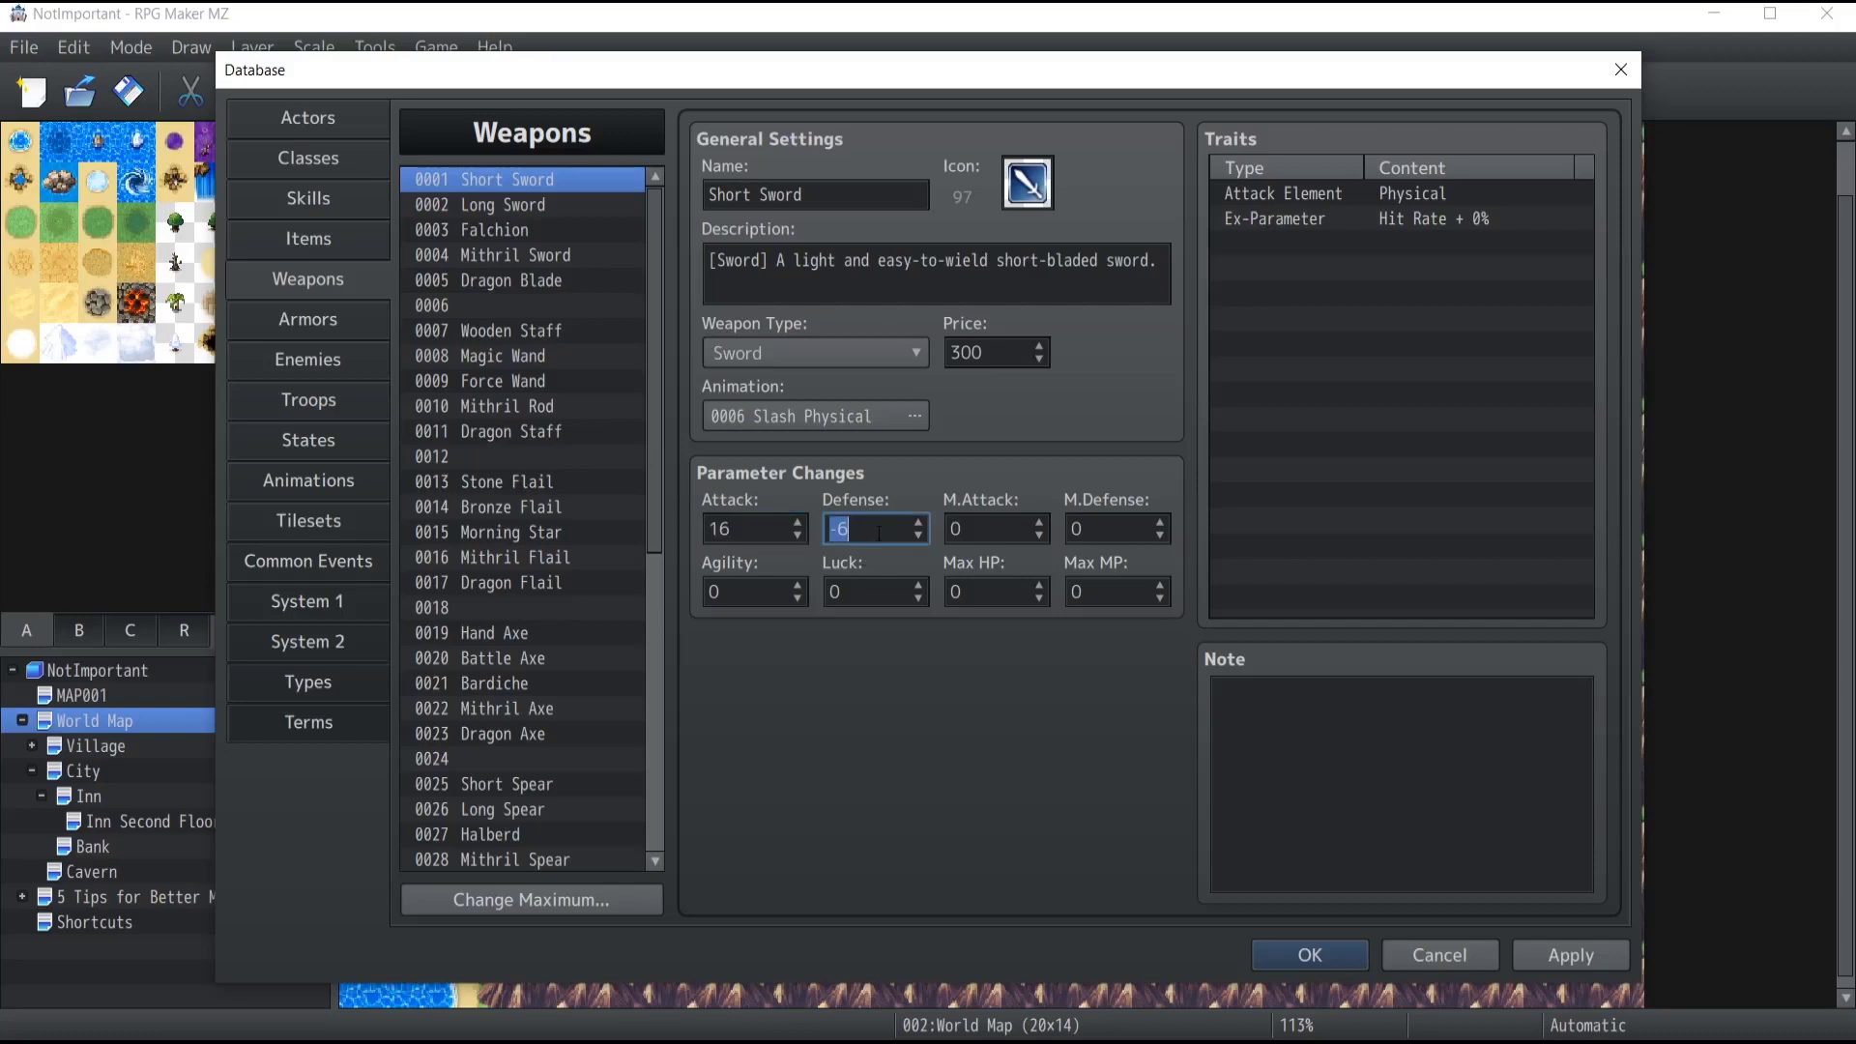
click(1315, 243)
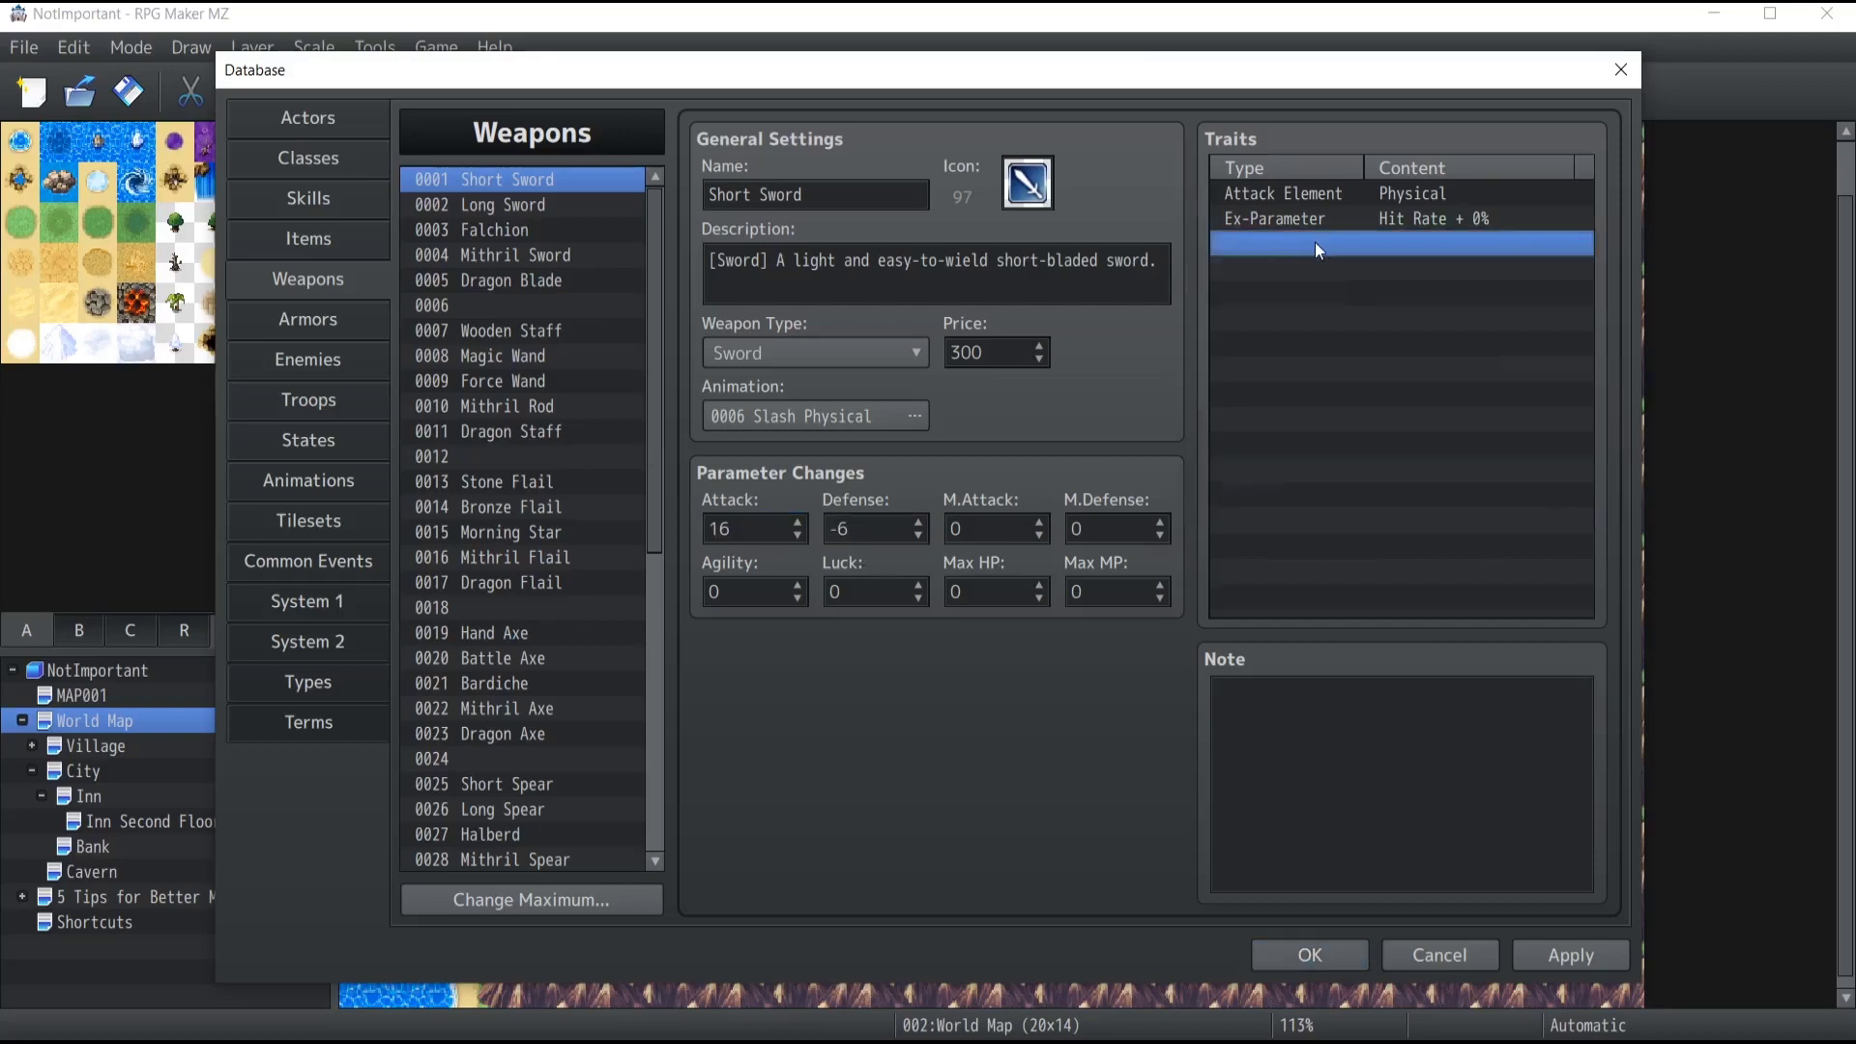
Change the Short Sword's Attack Element trait to Fire.
click(1268, 195)
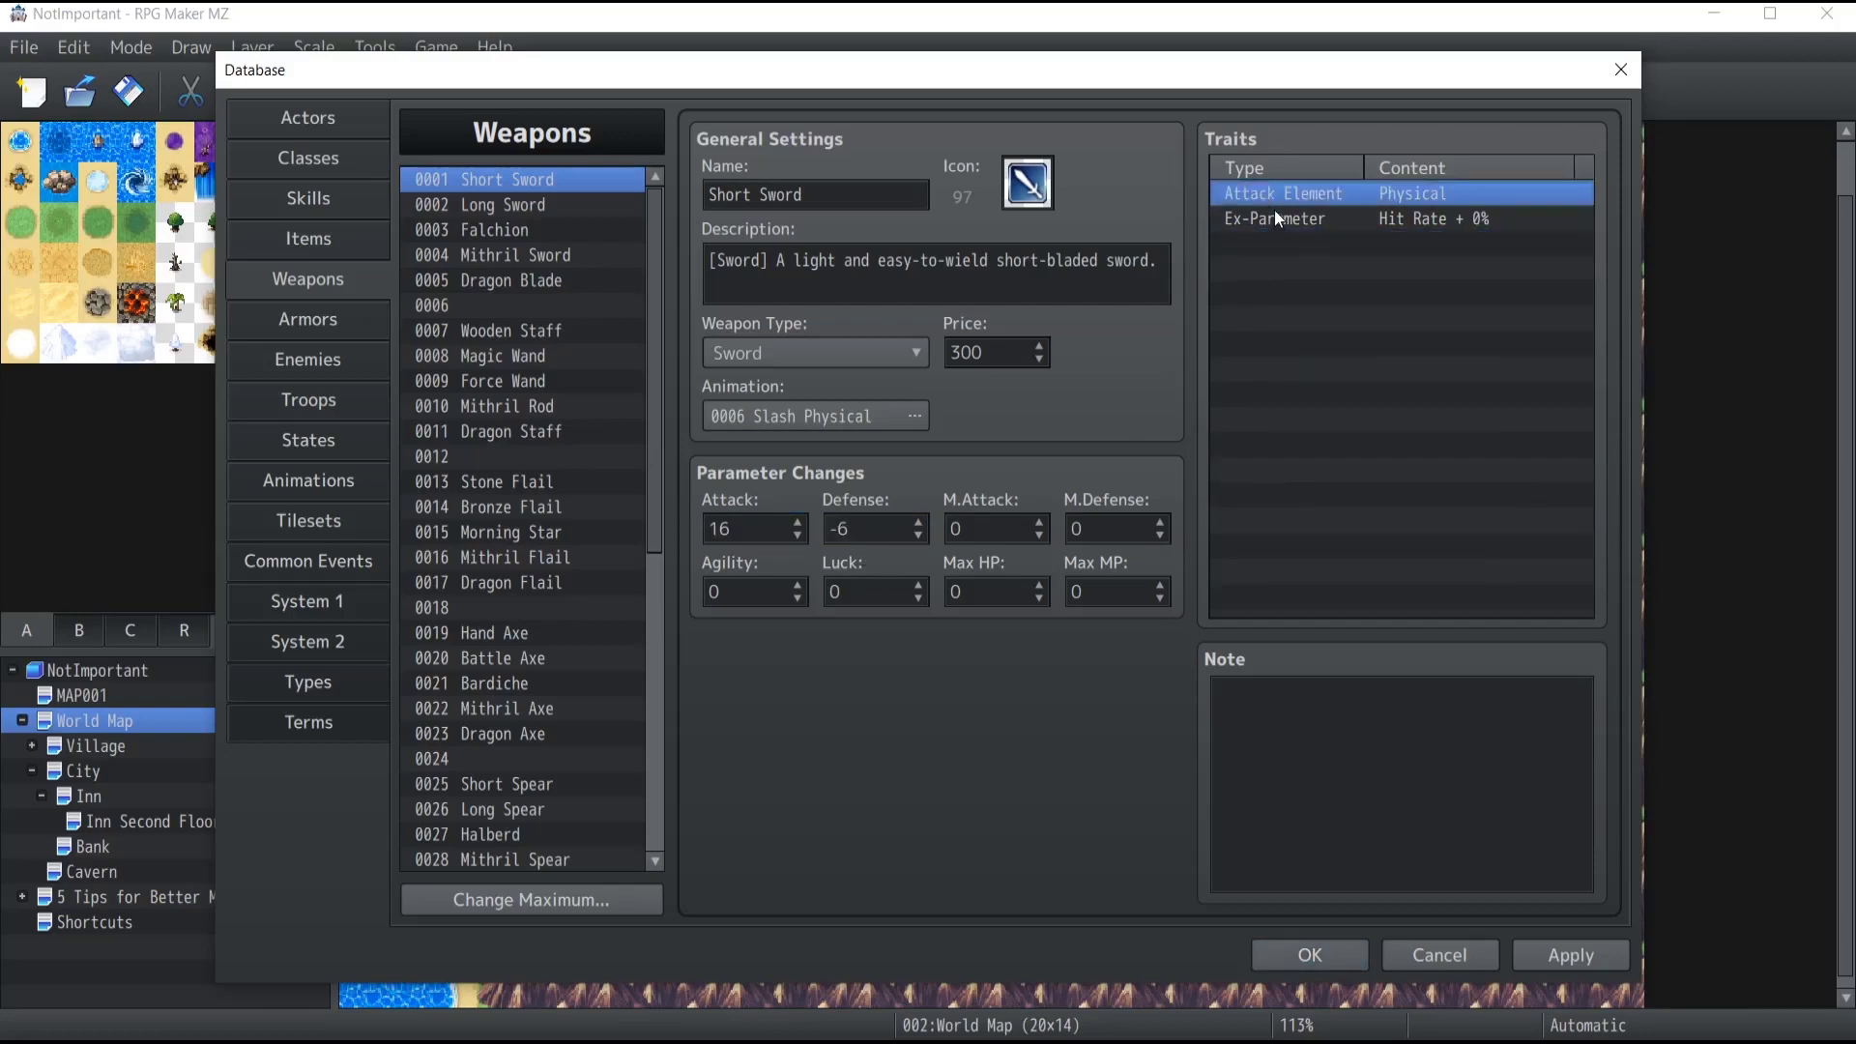
double_click(1286, 198)
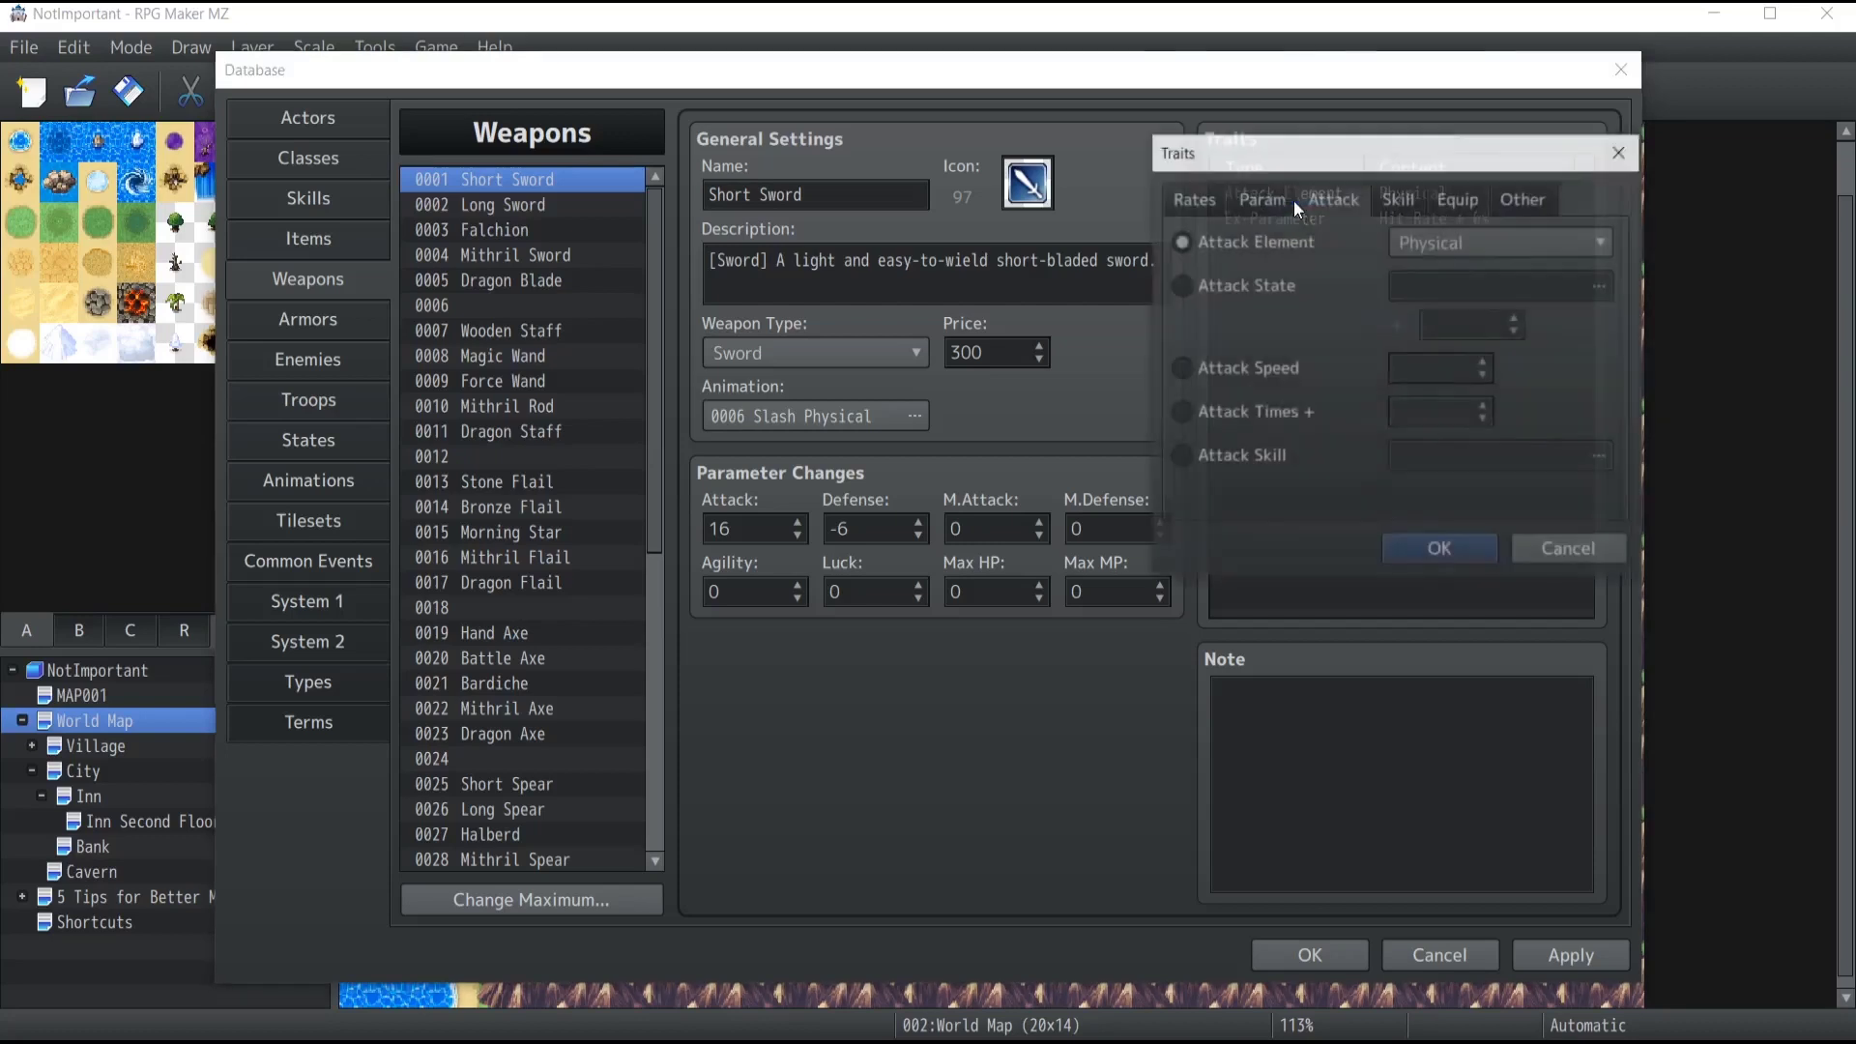
click(1464, 247)
click(1446, 300)
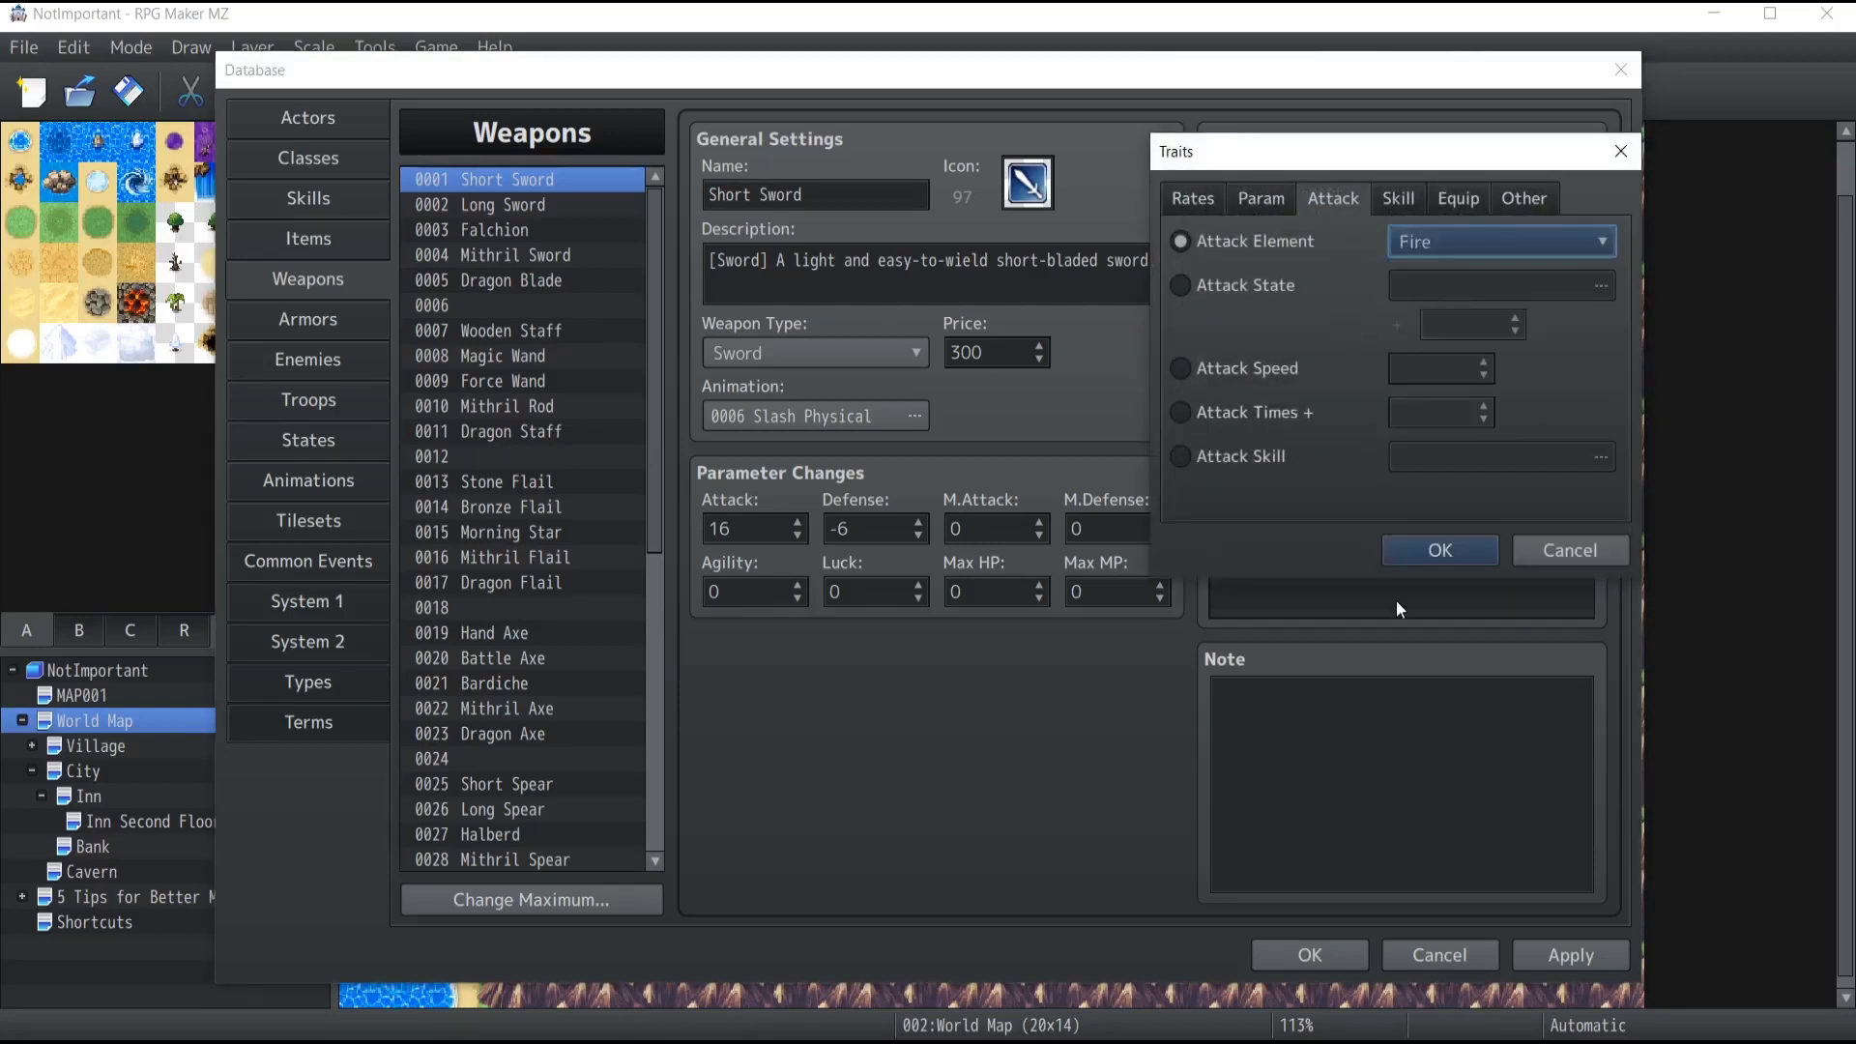
click(1411, 557)
Add an Attack State trait inflicting Poison at 100% to the Short Sword.
double_click(1272, 251)
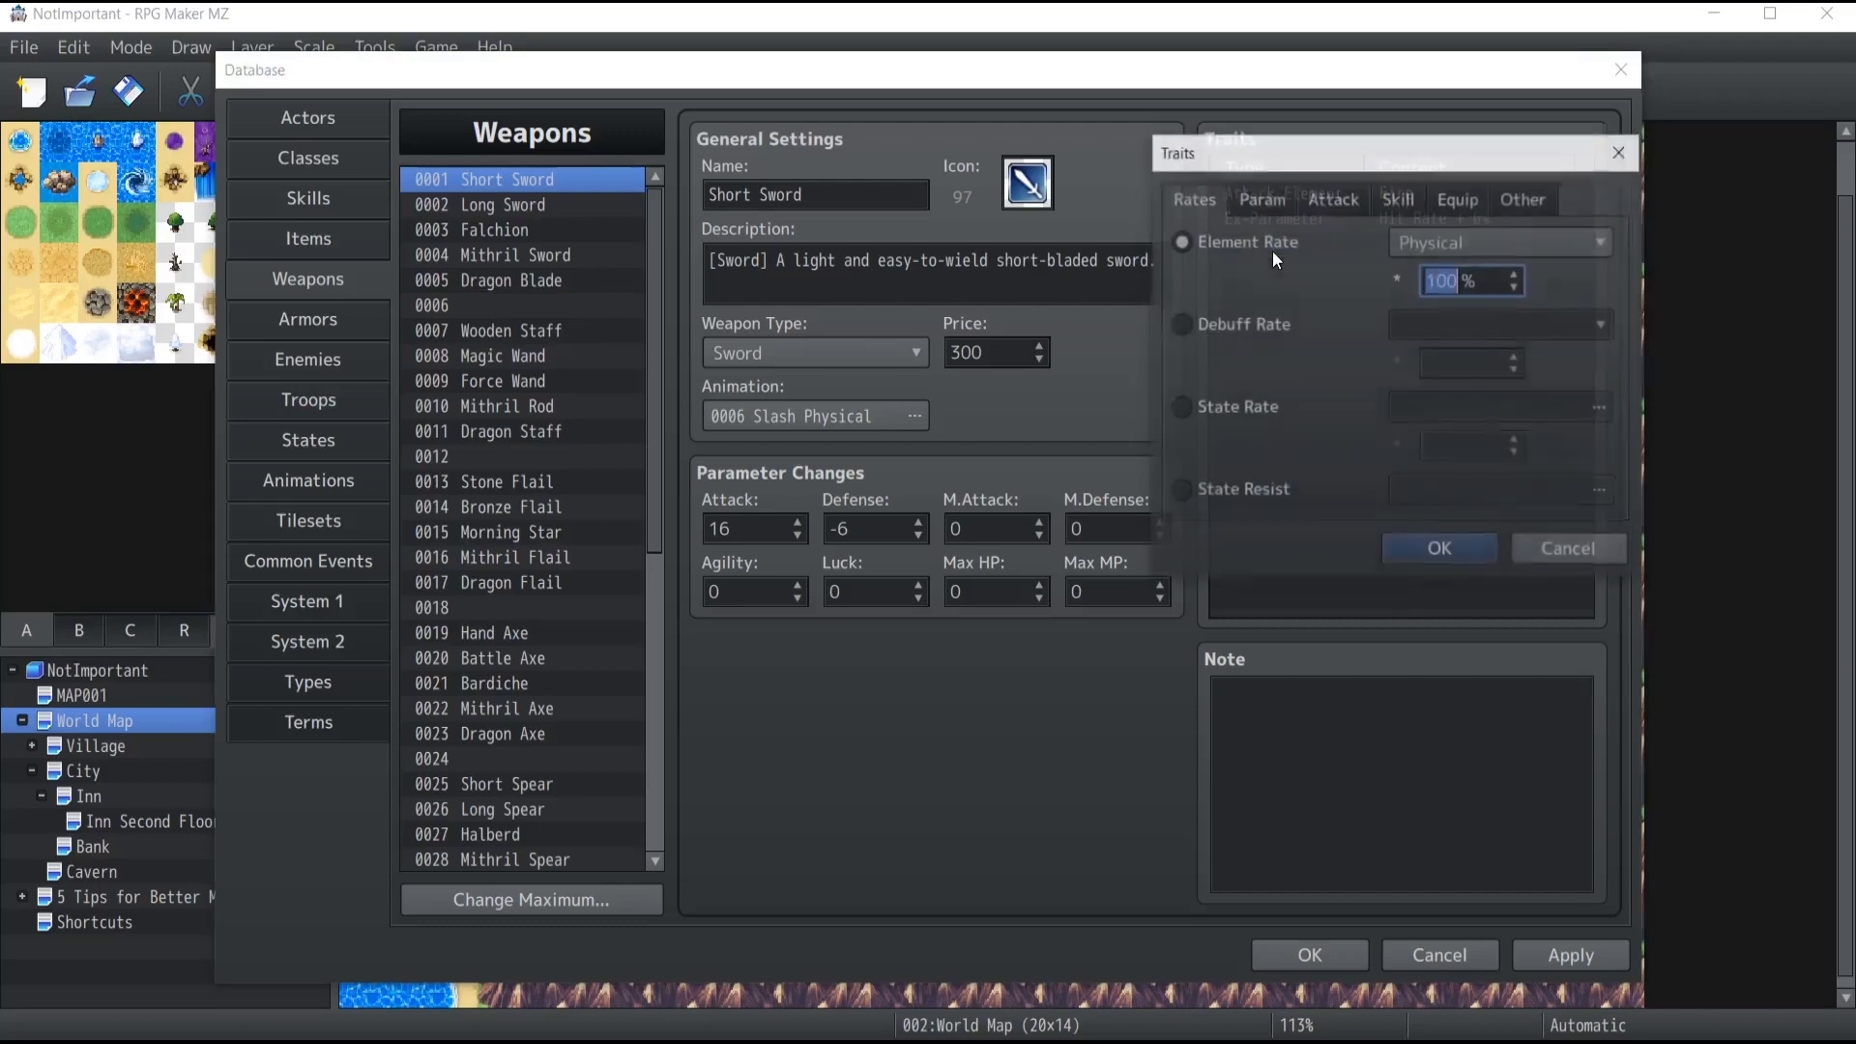
click(1251, 199)
click(1186, 199)
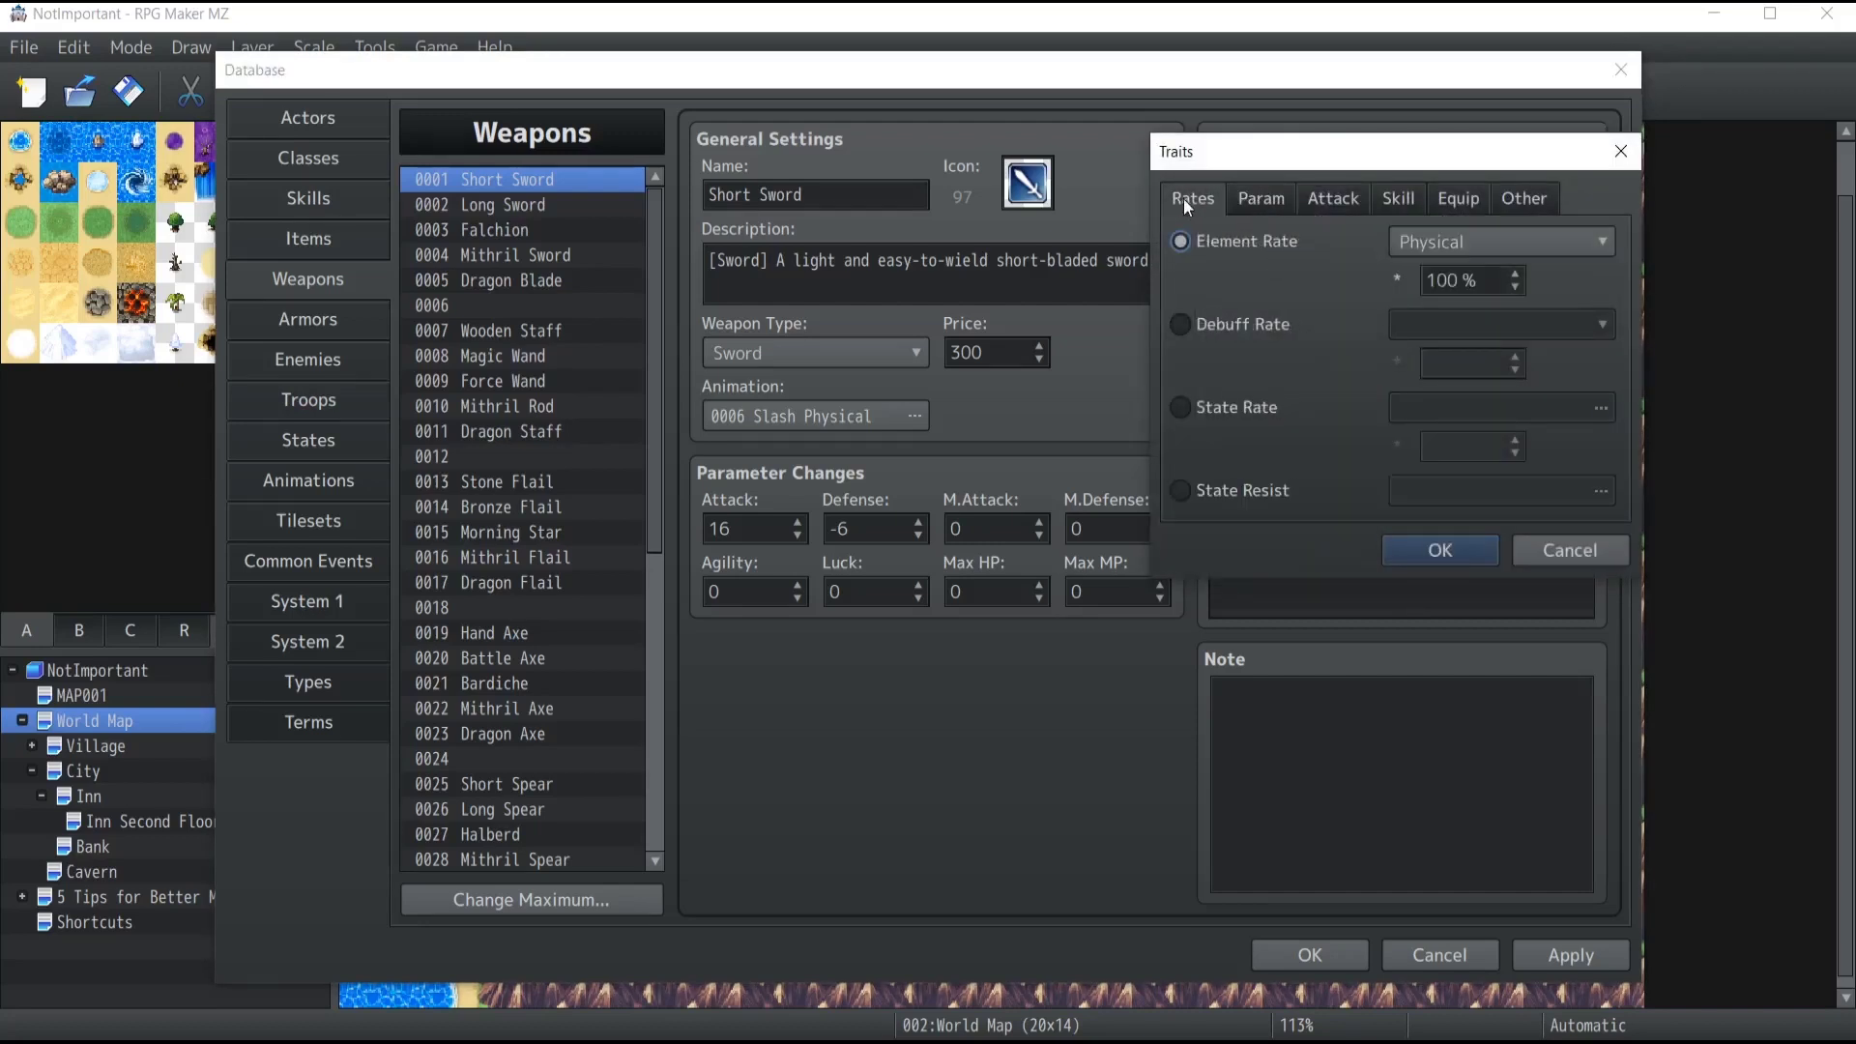
click(1181, 327)
click(1261, 193)
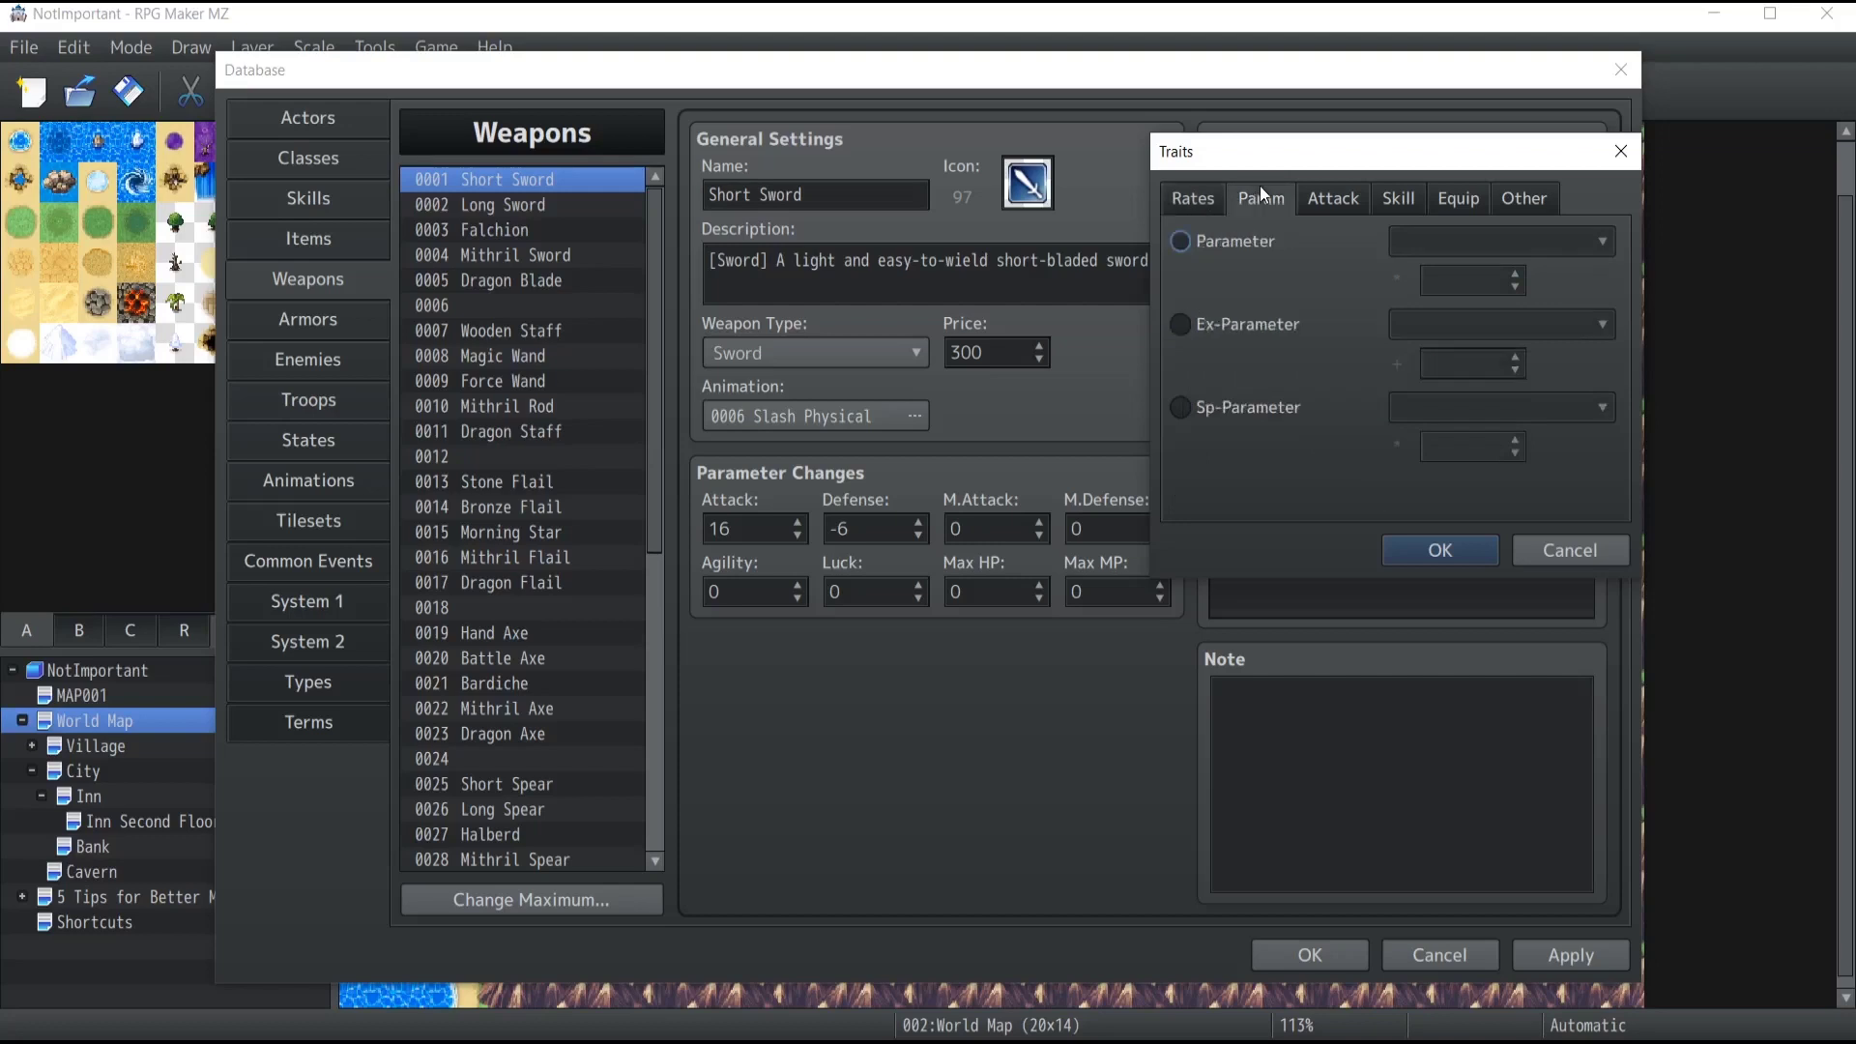
click(1191, 306)
click(1334, 203)
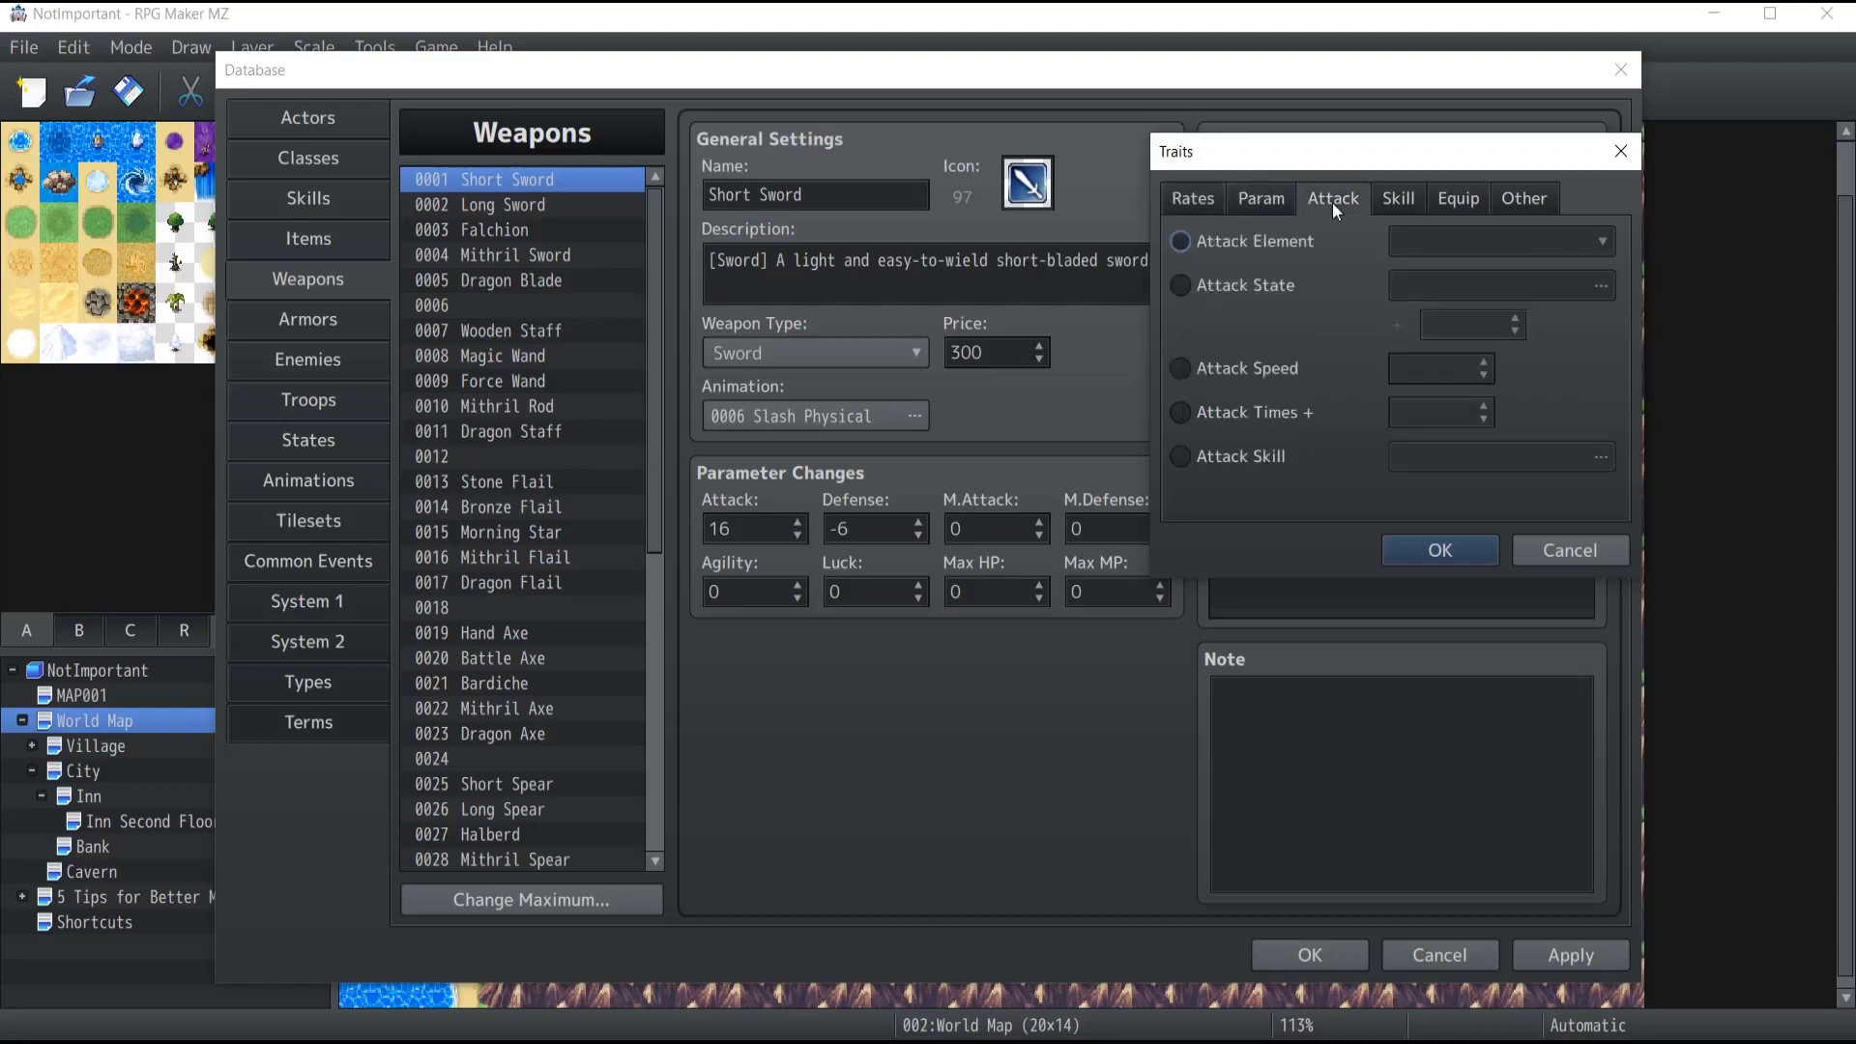
click(1180, 285)
click(1489, 285)
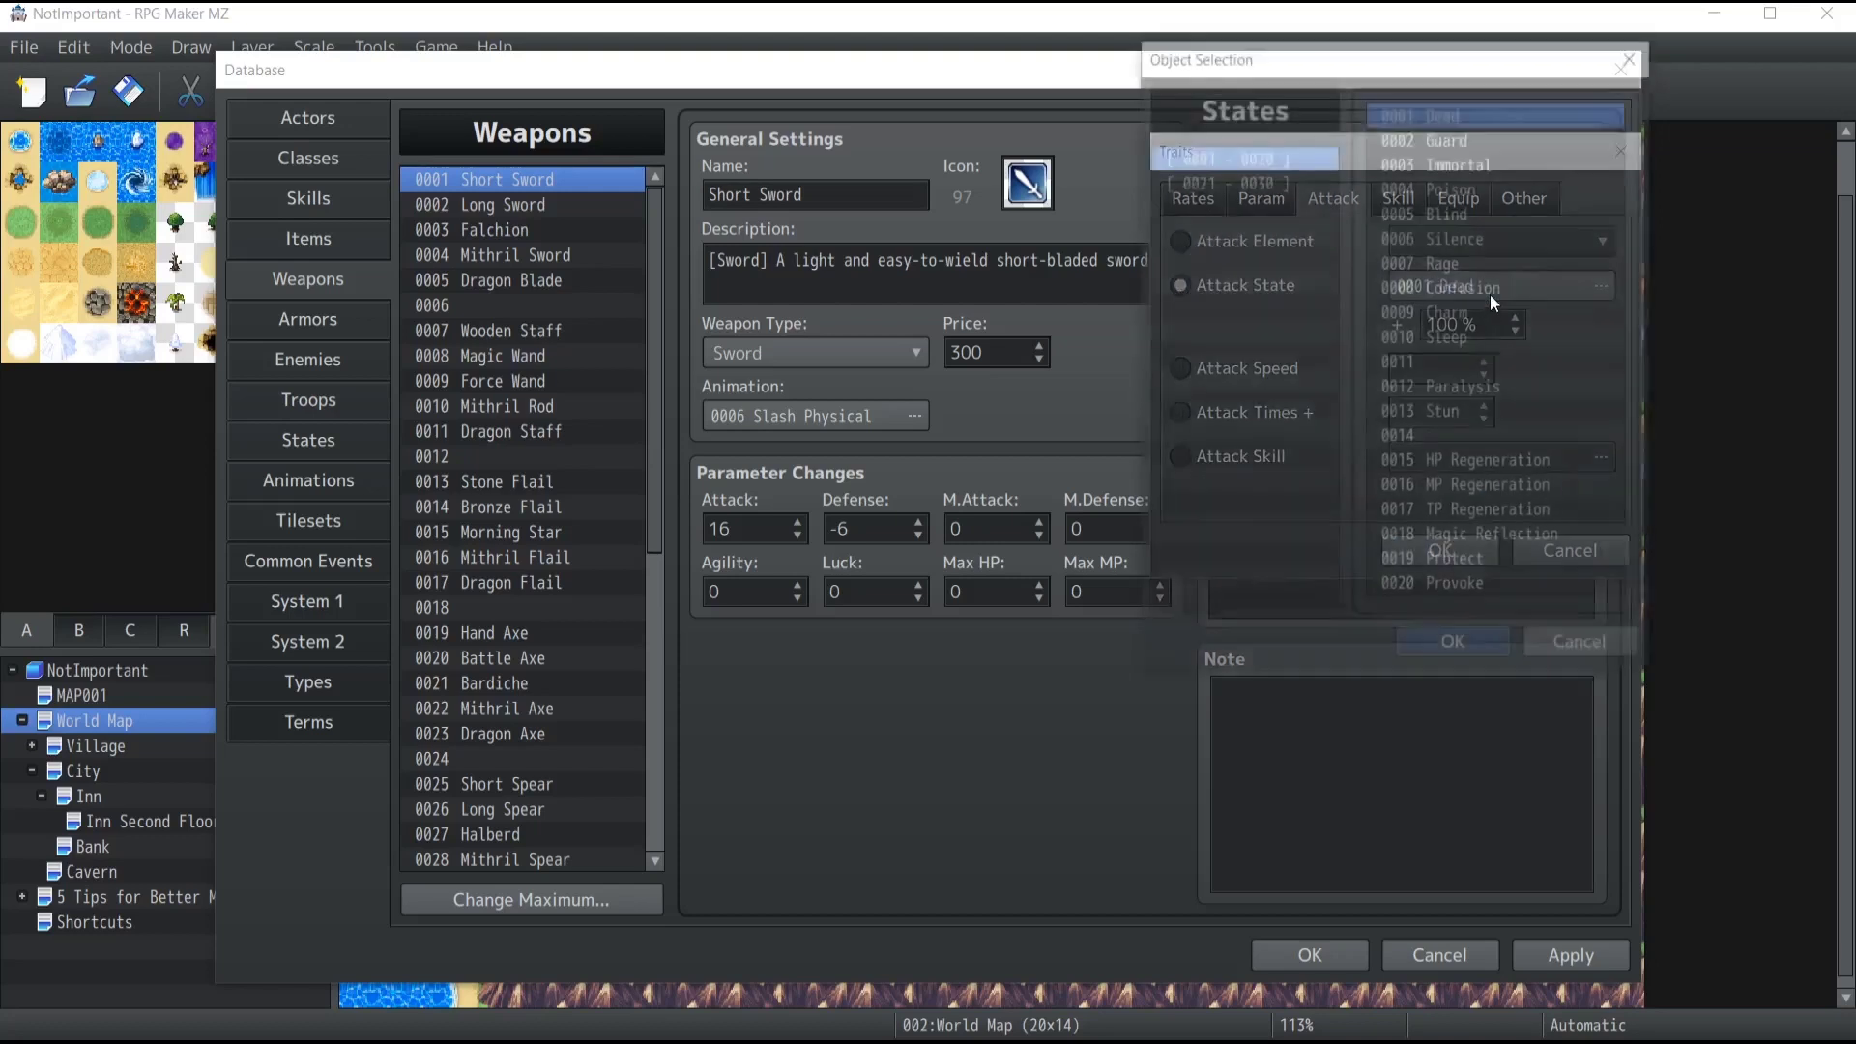
click(1447, 188)
click(1453, 647)
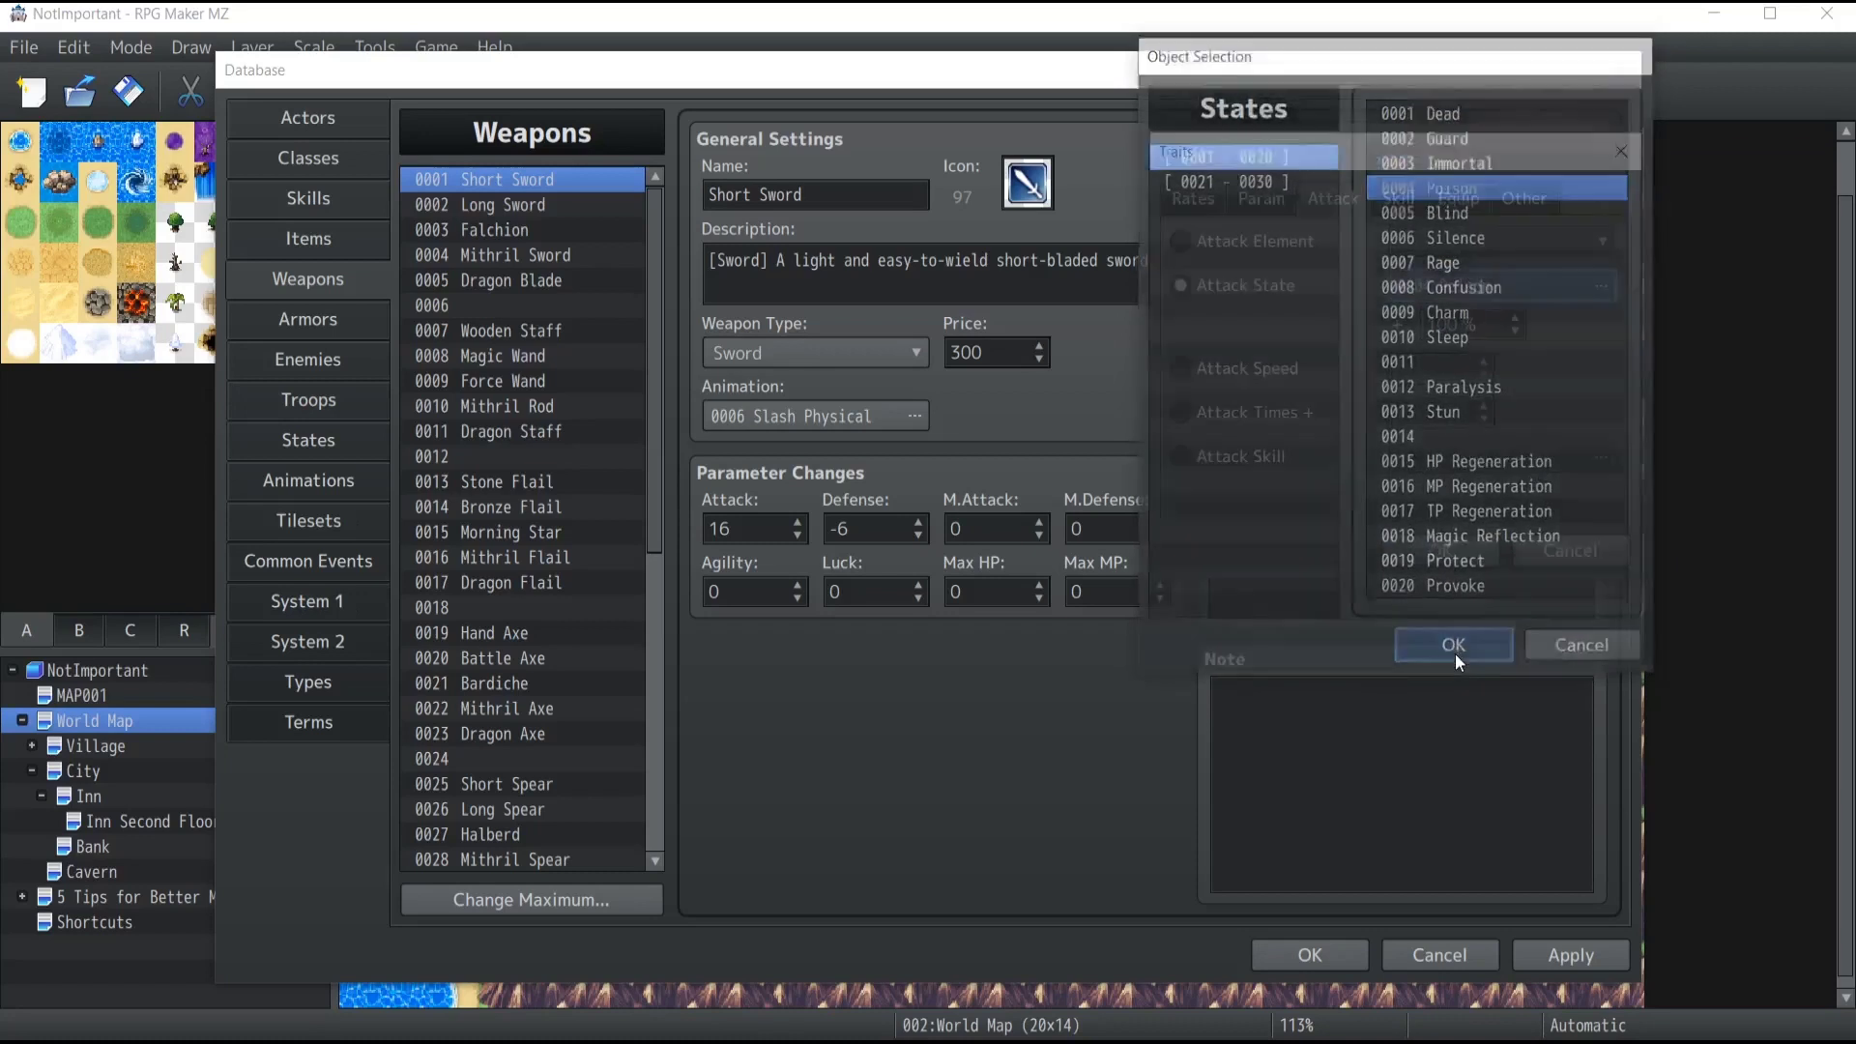
click(1414, 553)
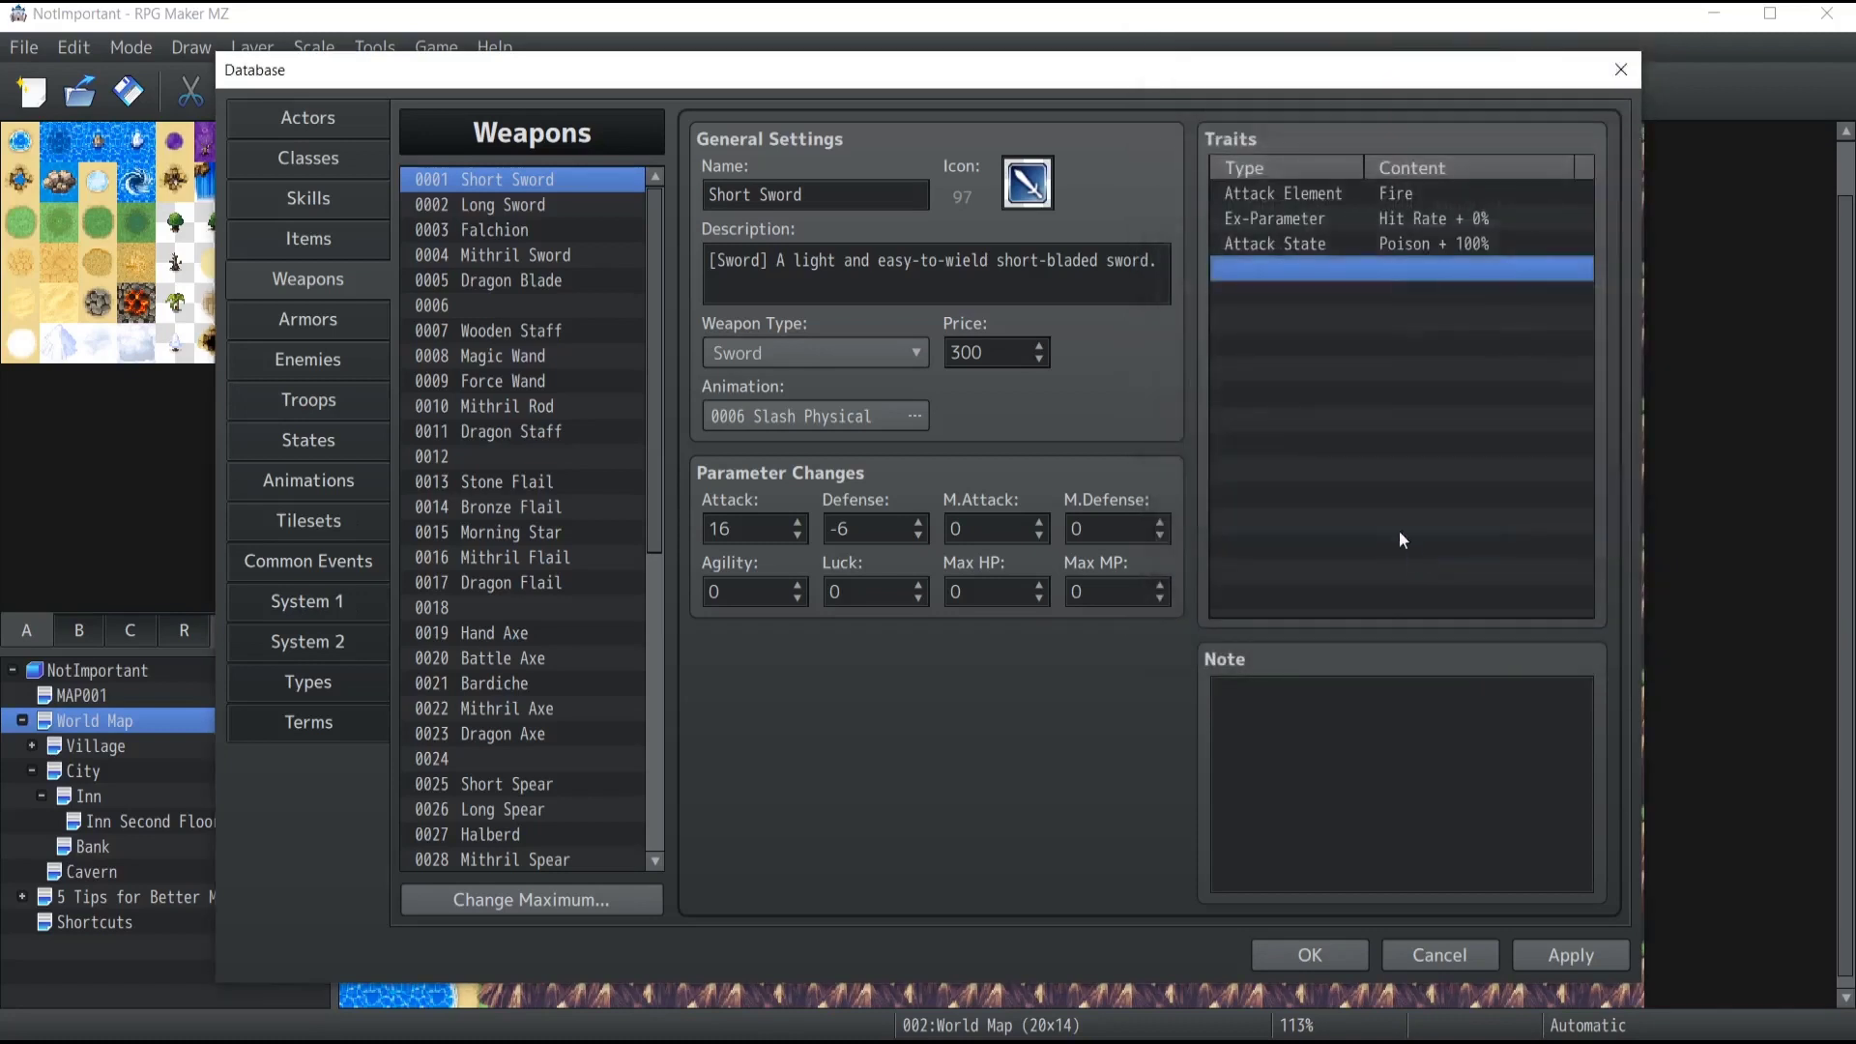
Add an Sp-Parameter Physical Damage 10% trait, then delete the unwanted trait rows.
double_click(1301, 269)
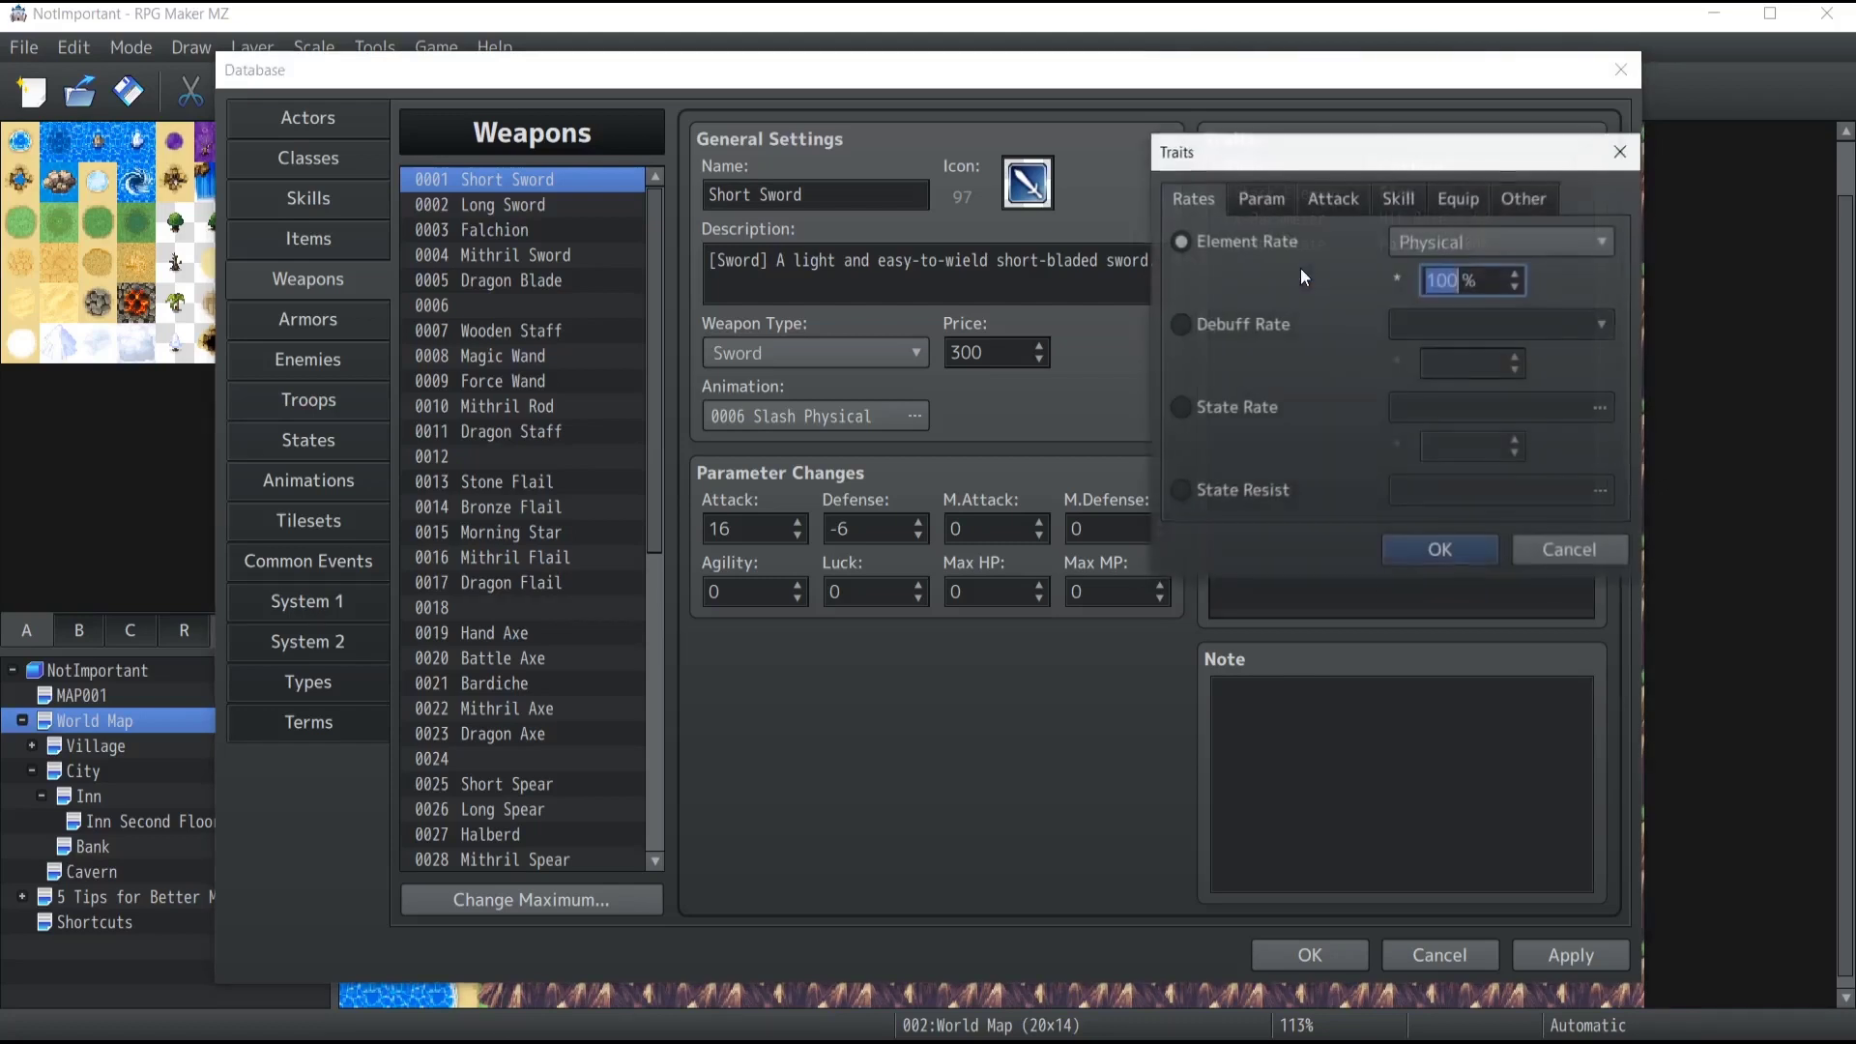
click(1259, 201)
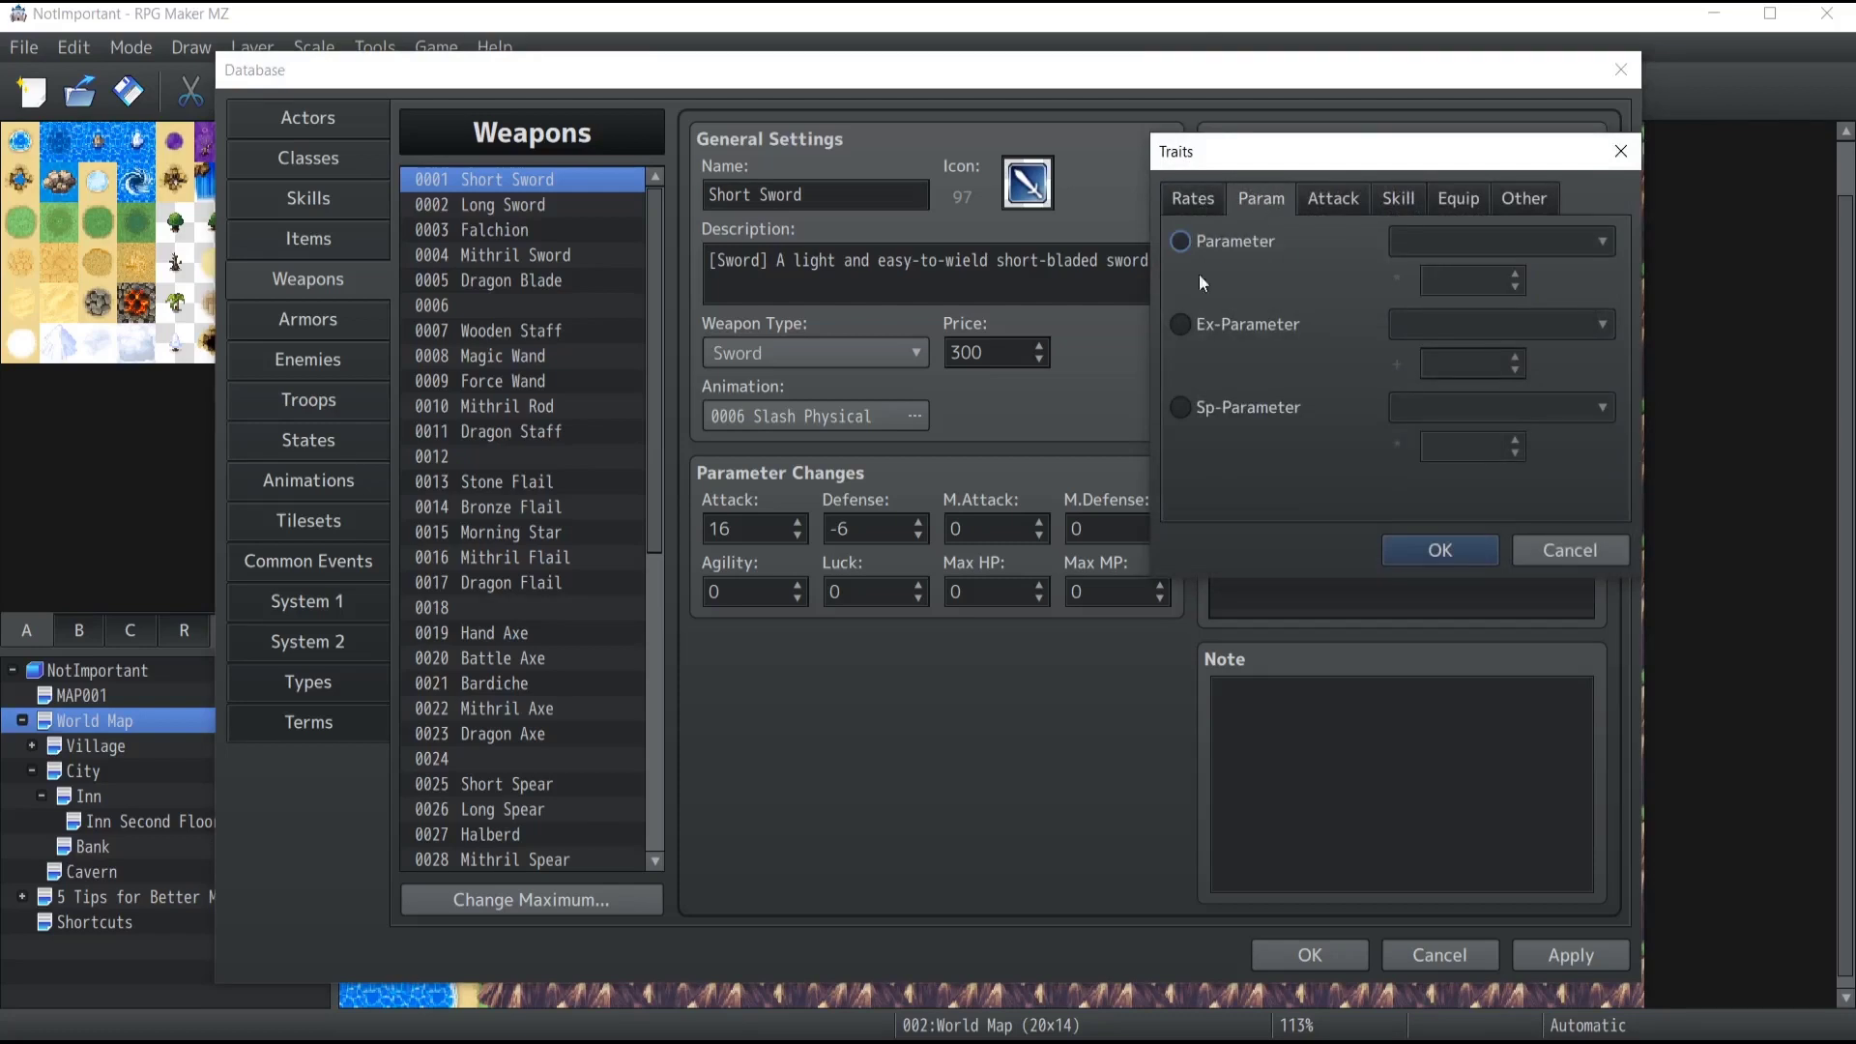
click(1175, 408)
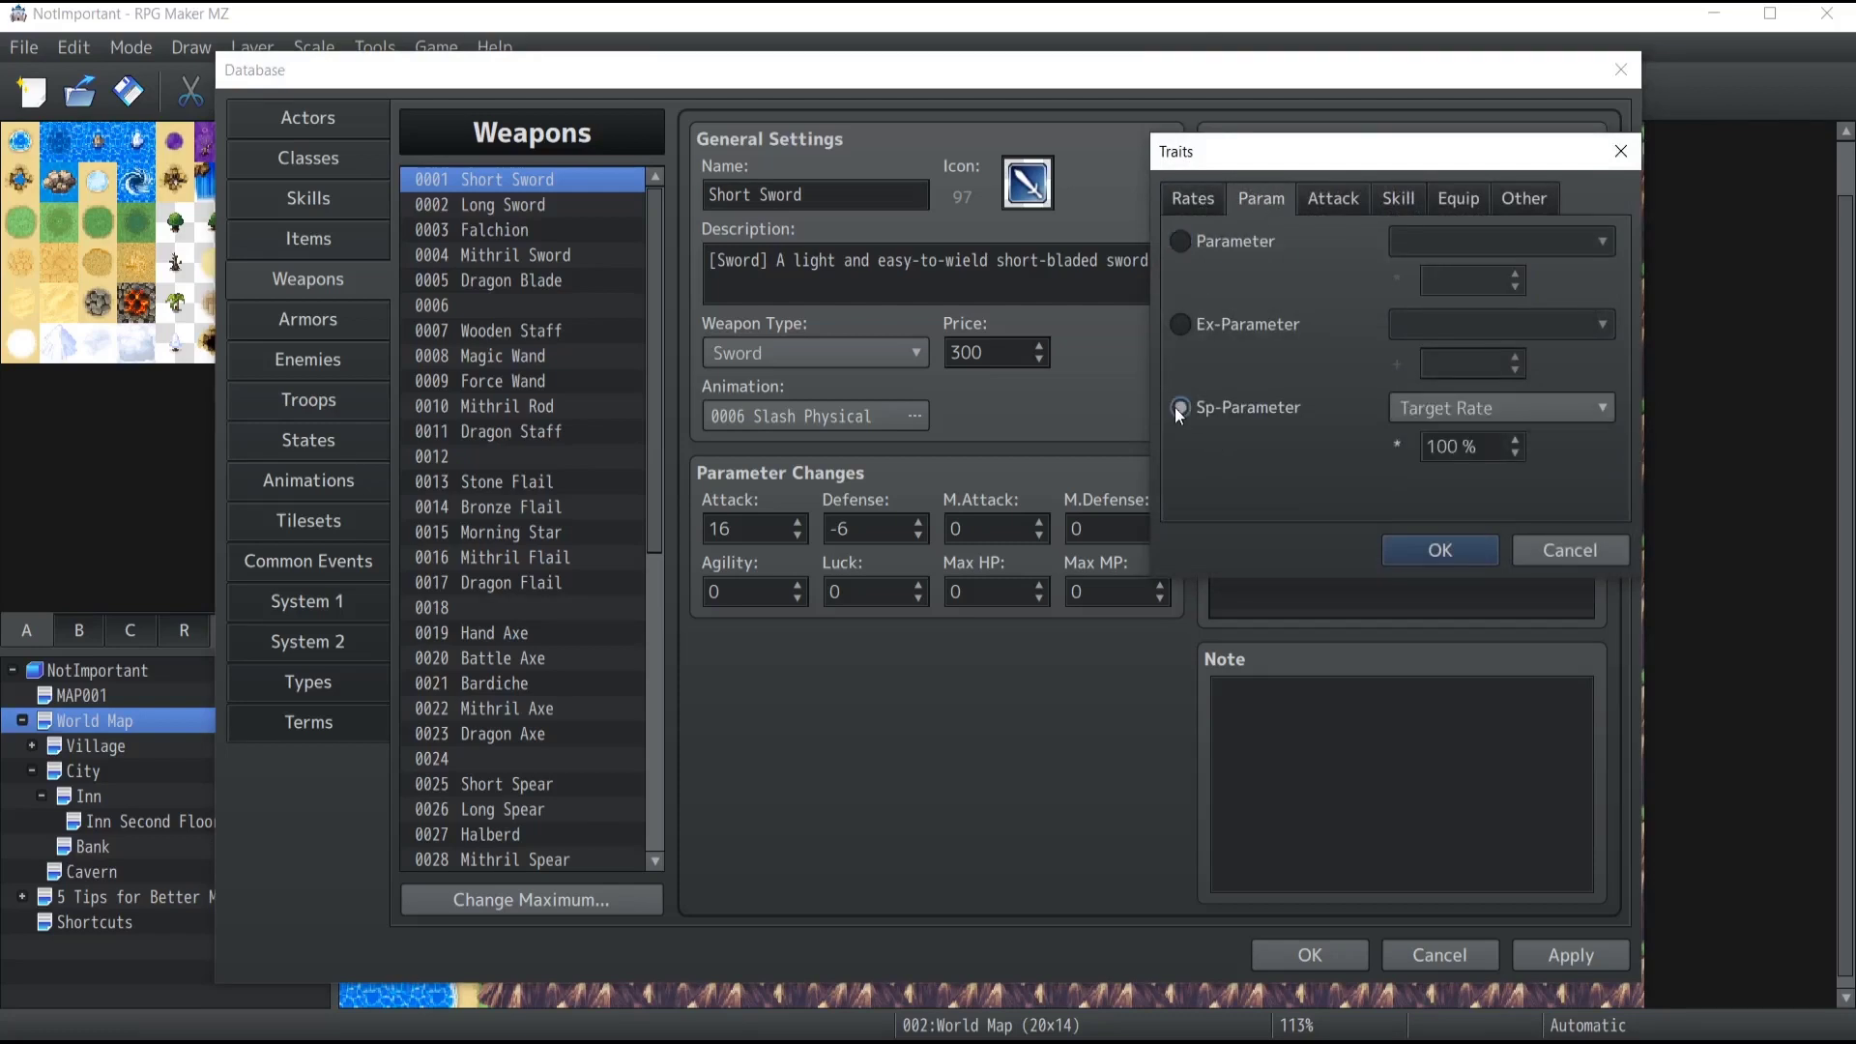
click(1187, 323)
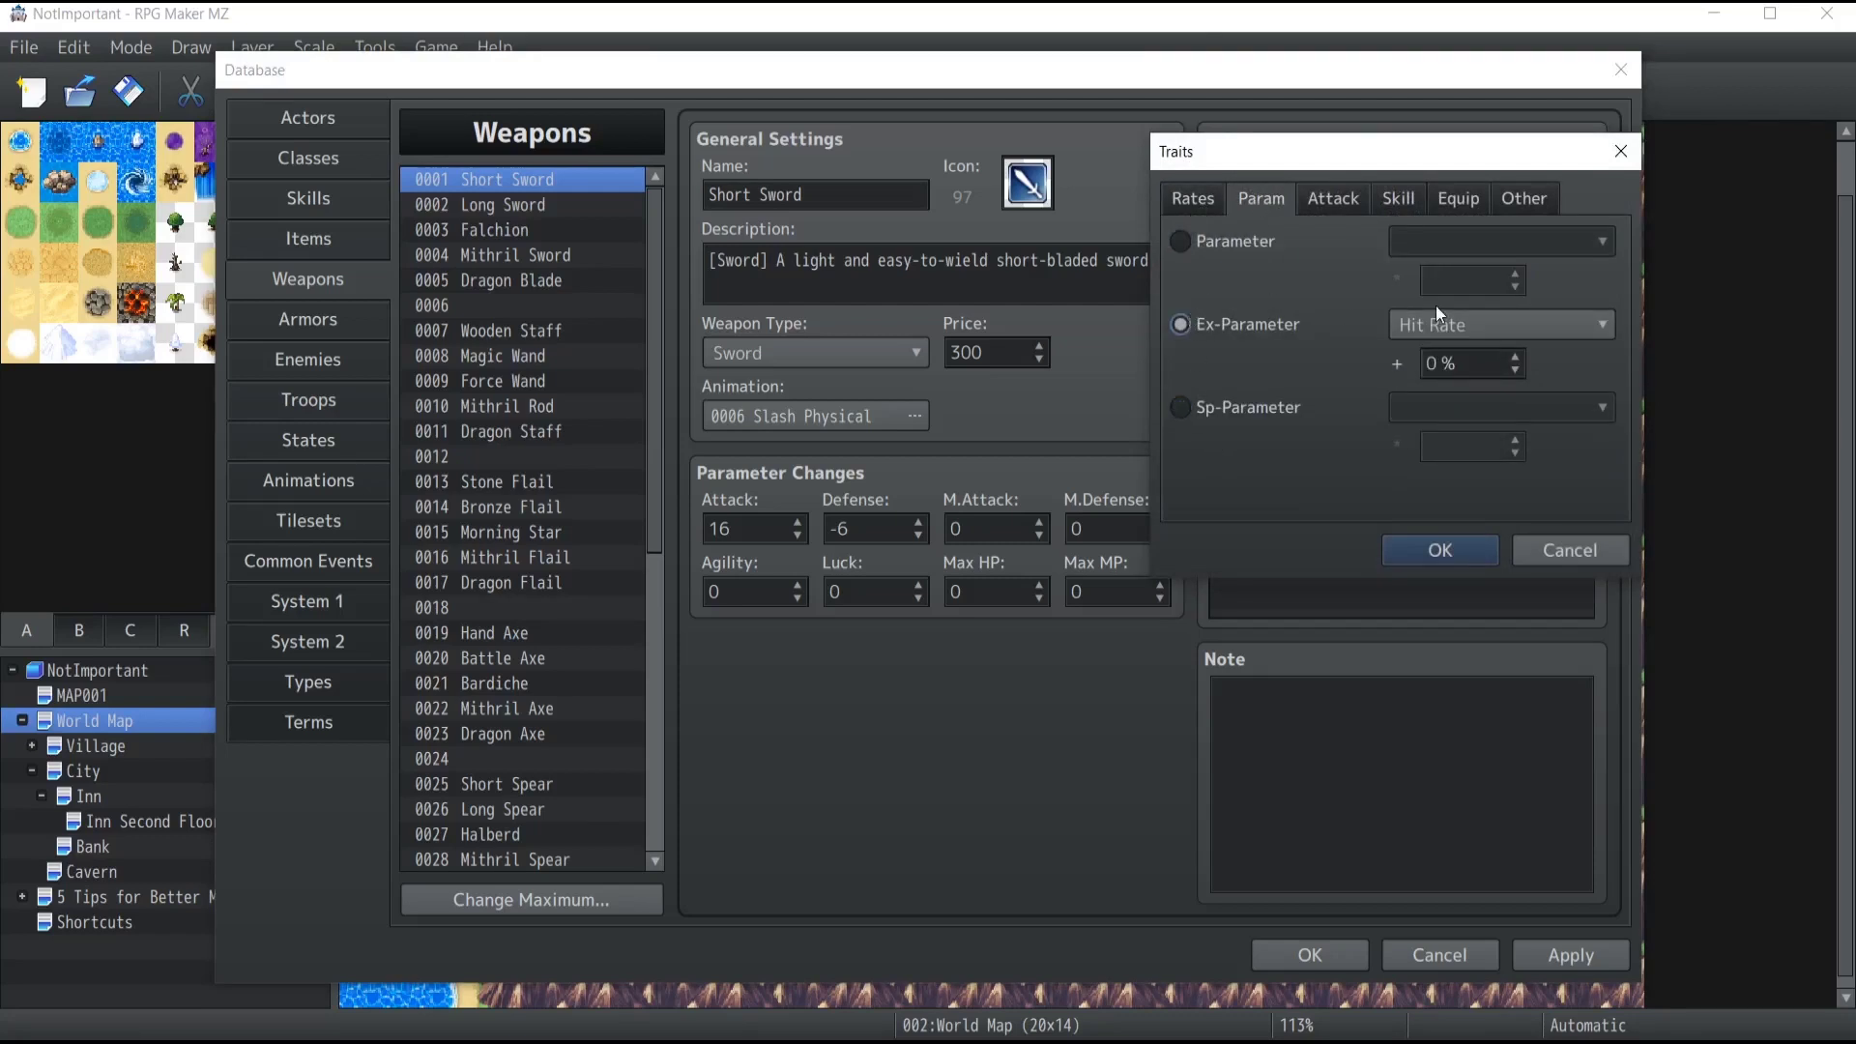
click(1247, 406)
click(1440, 396)
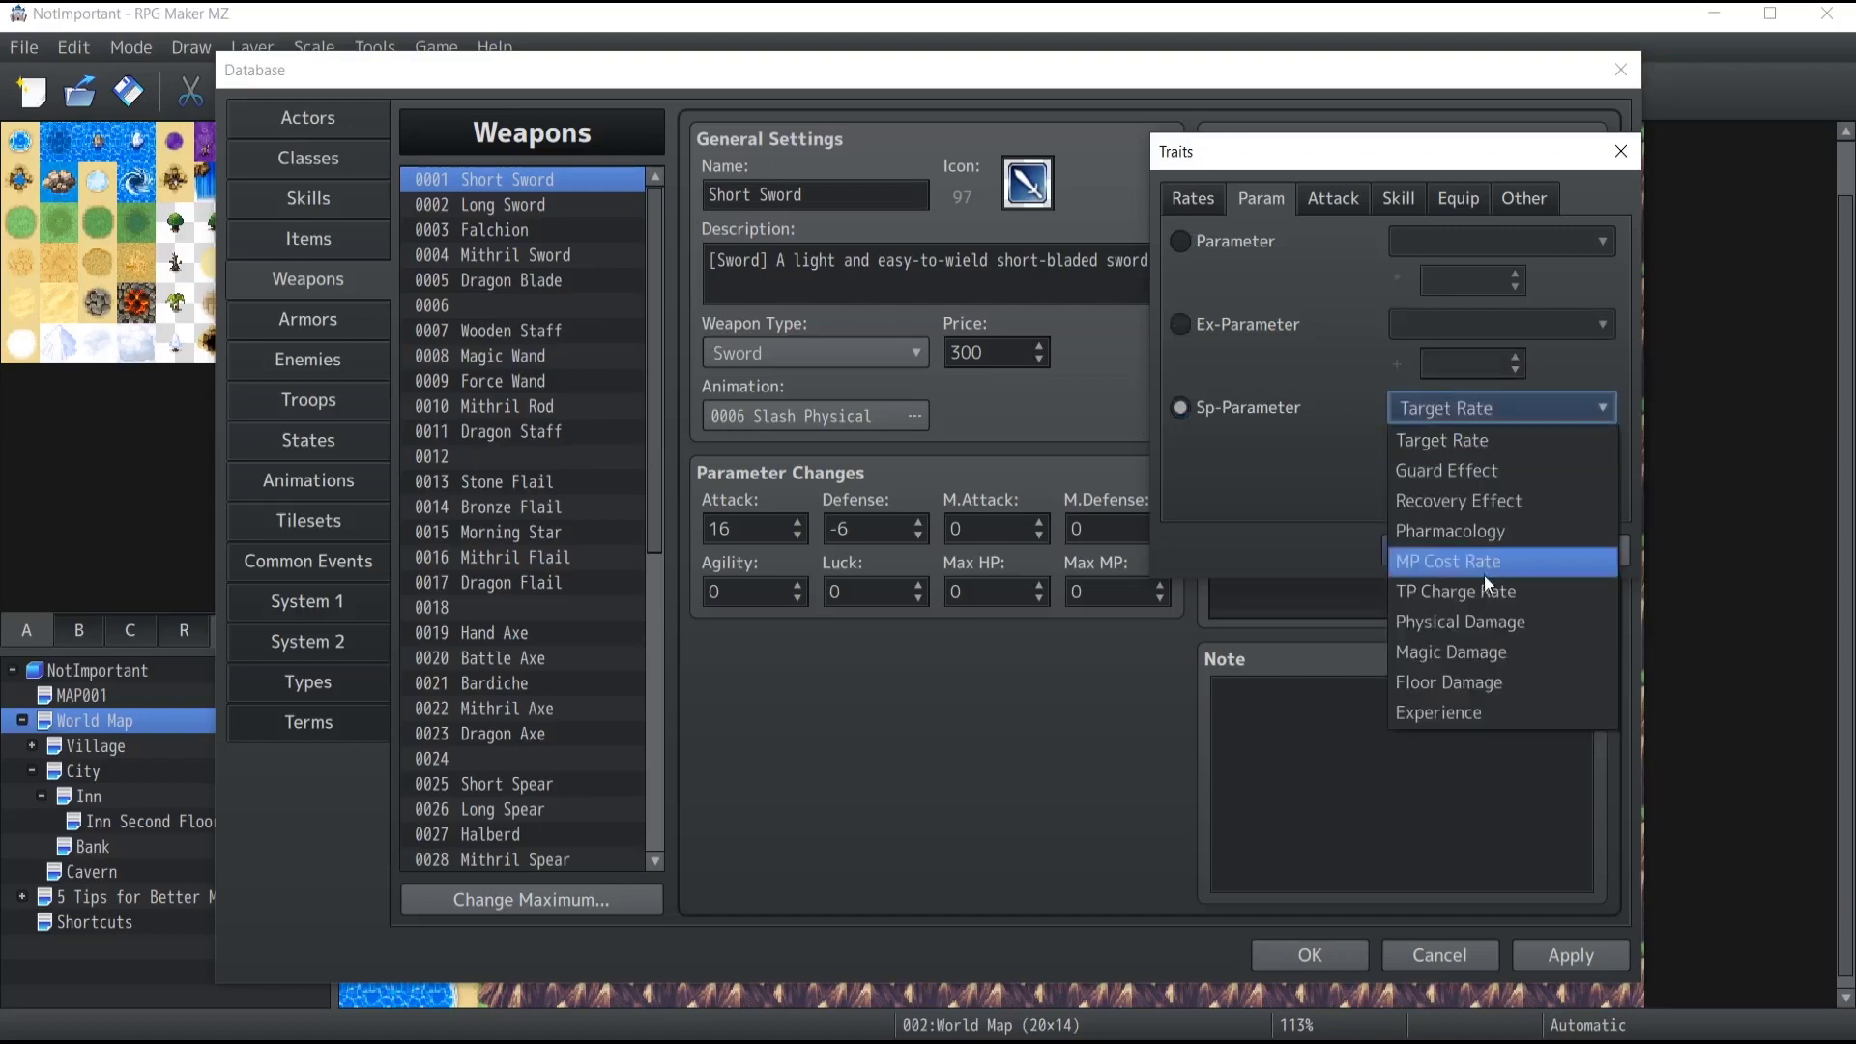
click(1460, 621)
double_click(1453, 448)
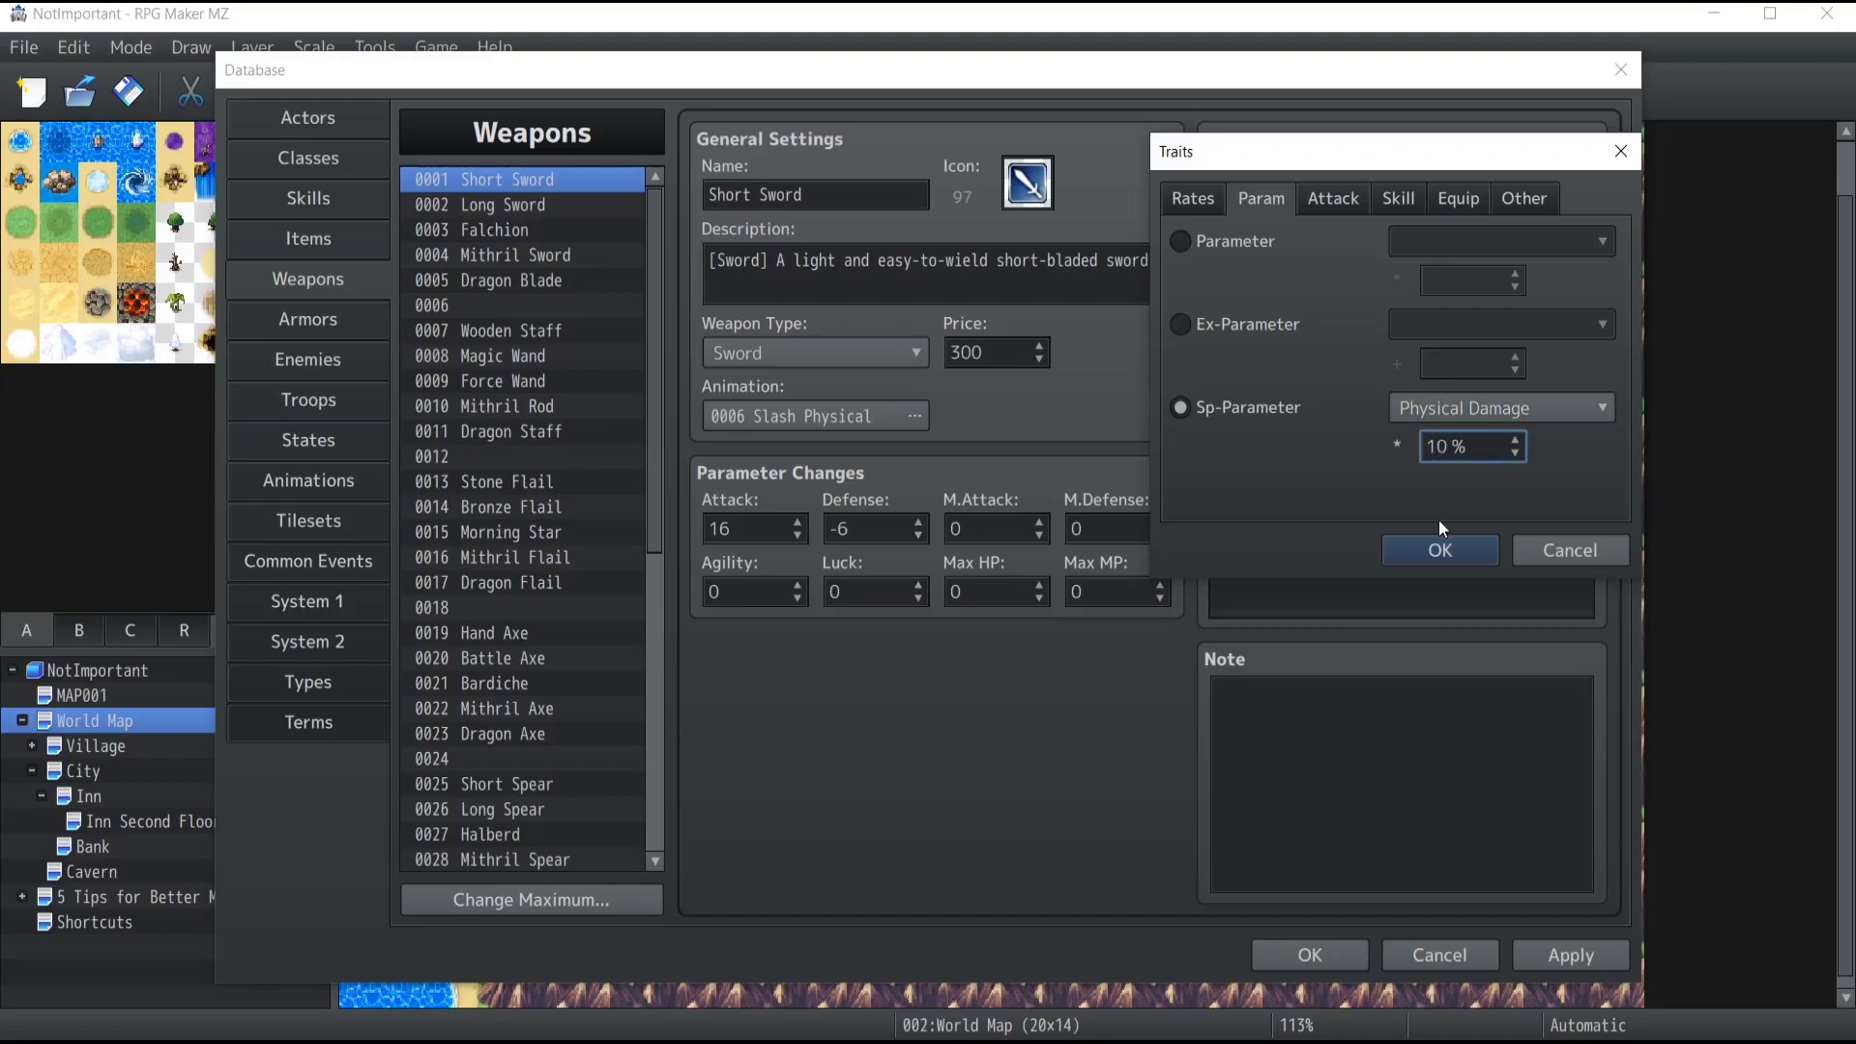
click(1421, 555)
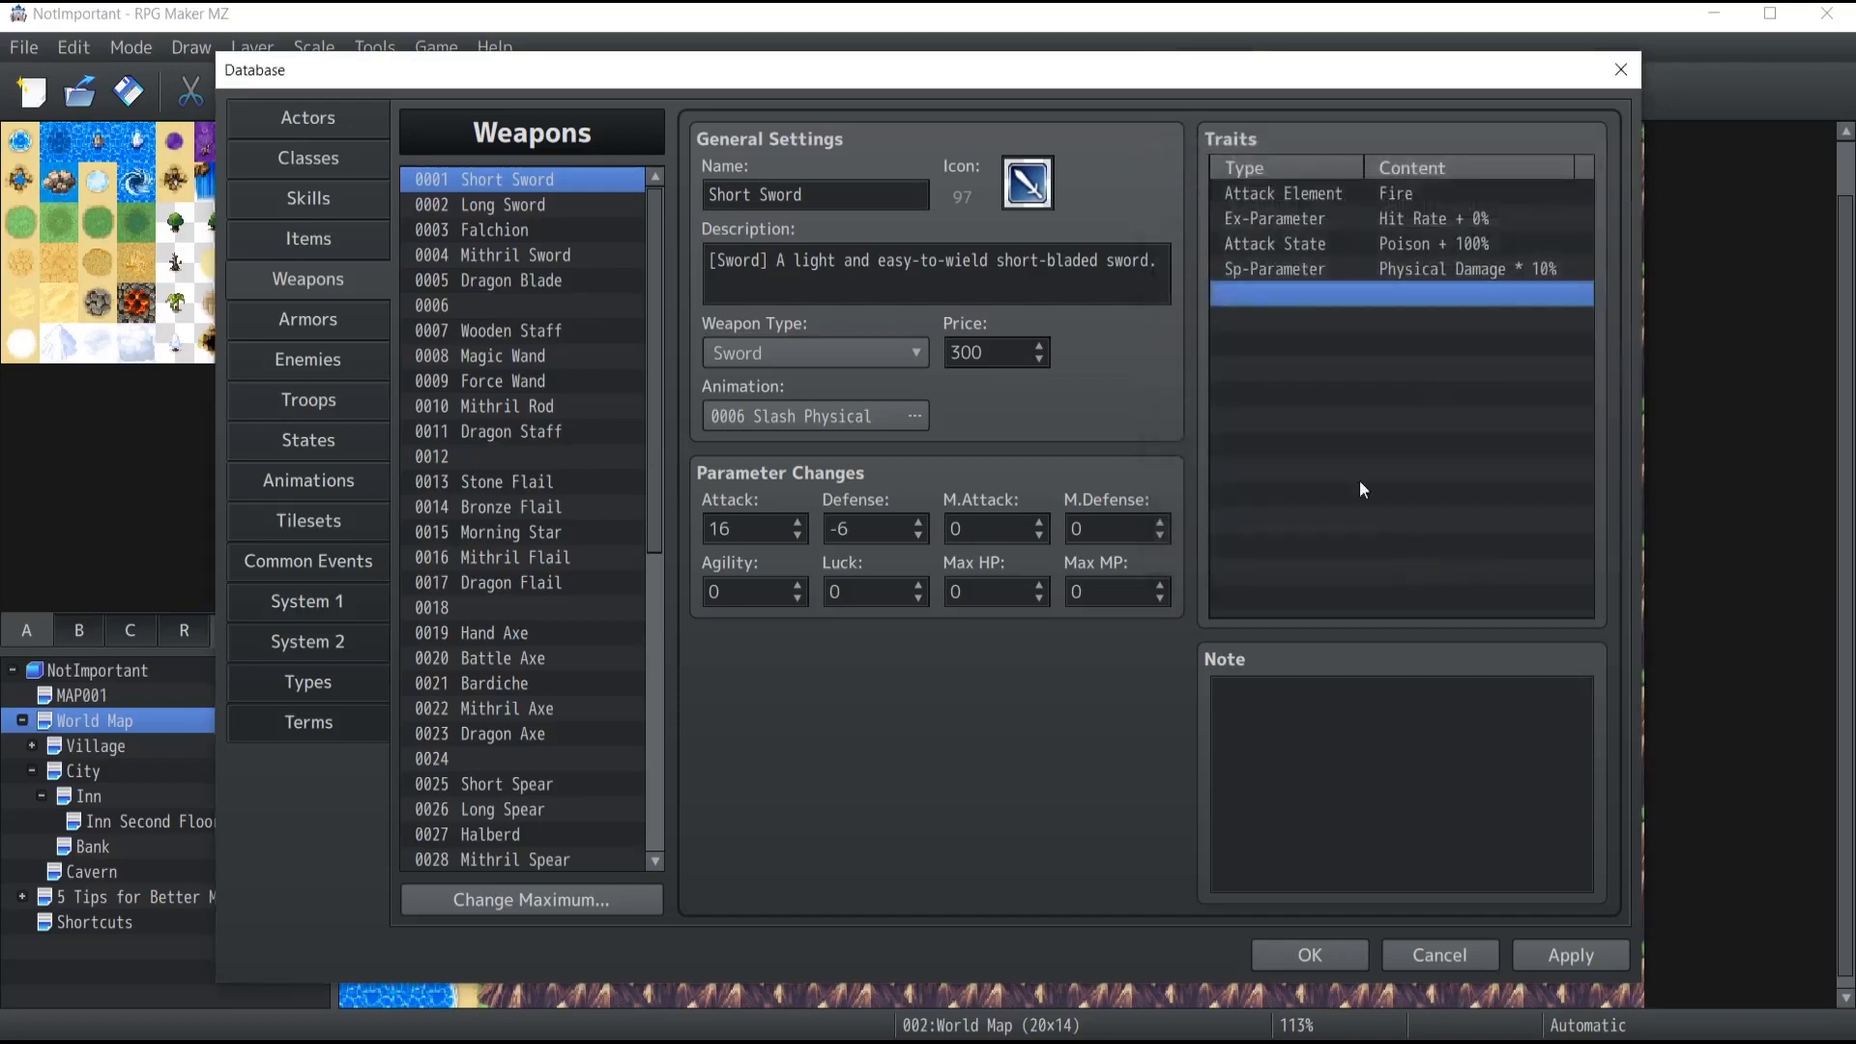
click(1334, 269)
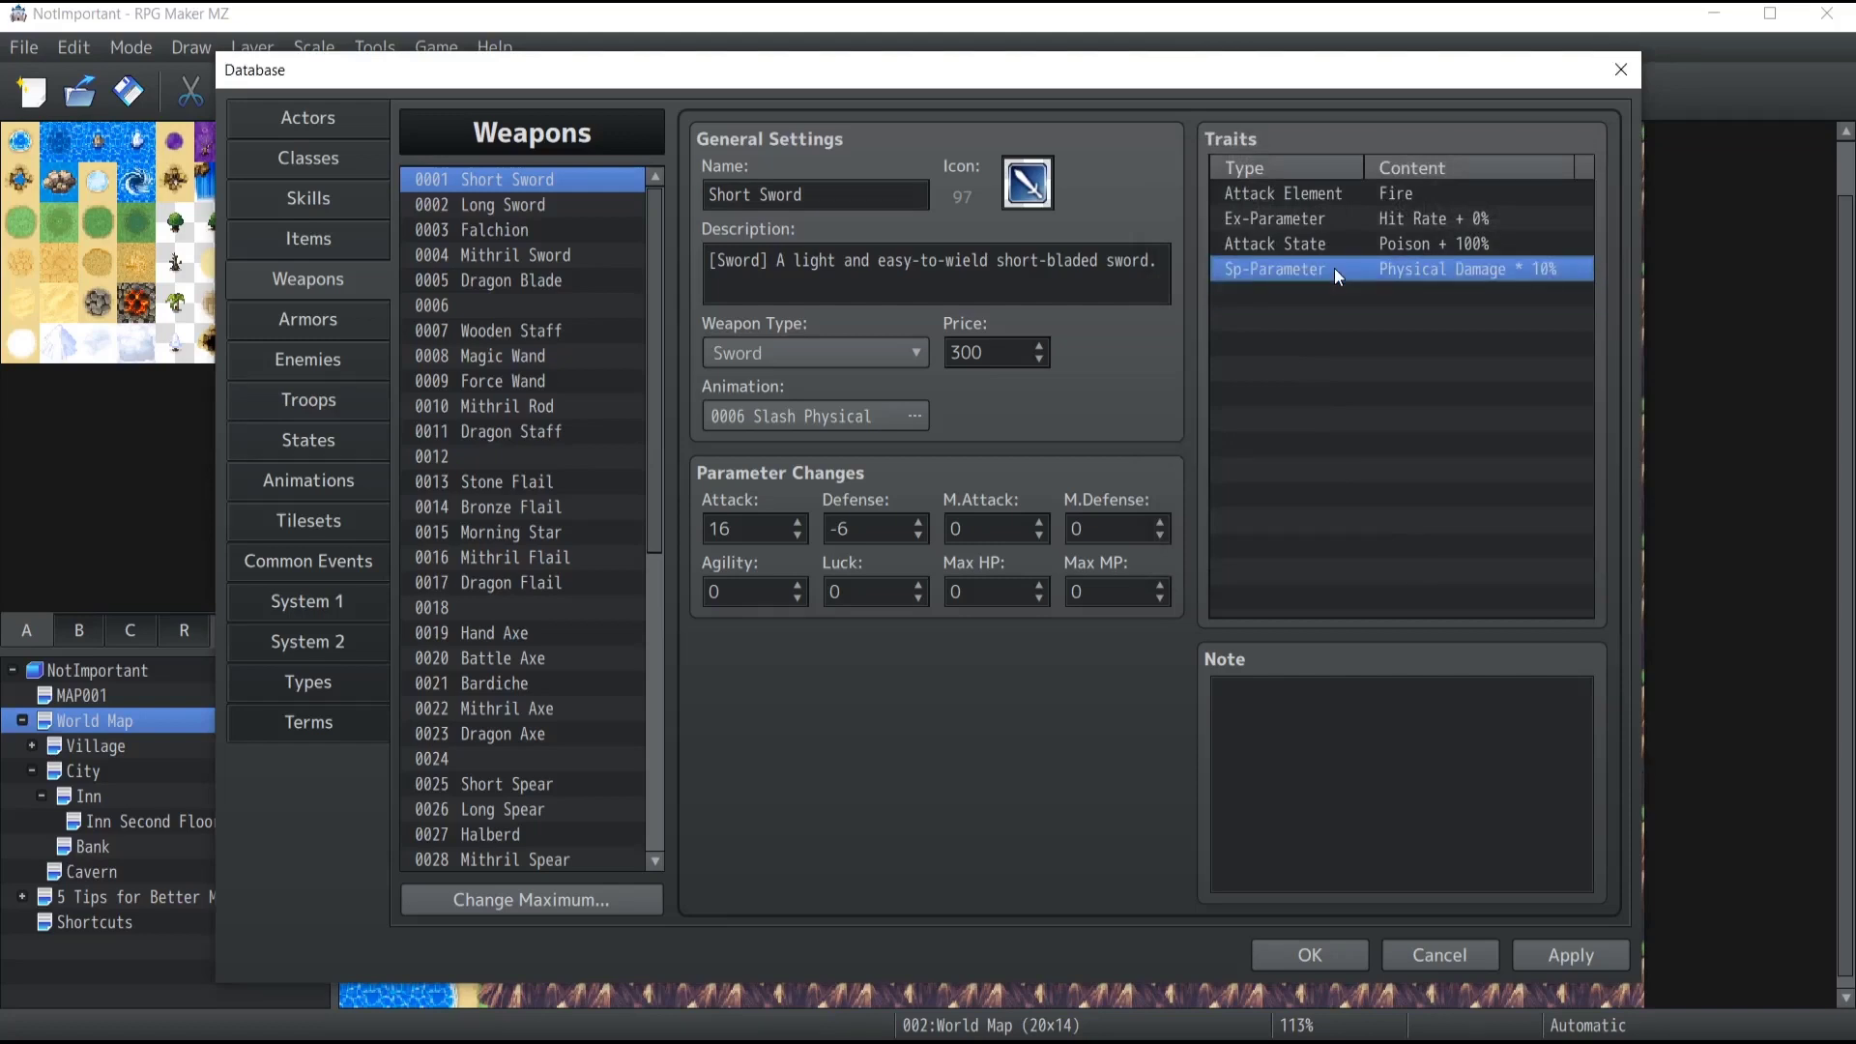
key(Delete)
key(Delete)
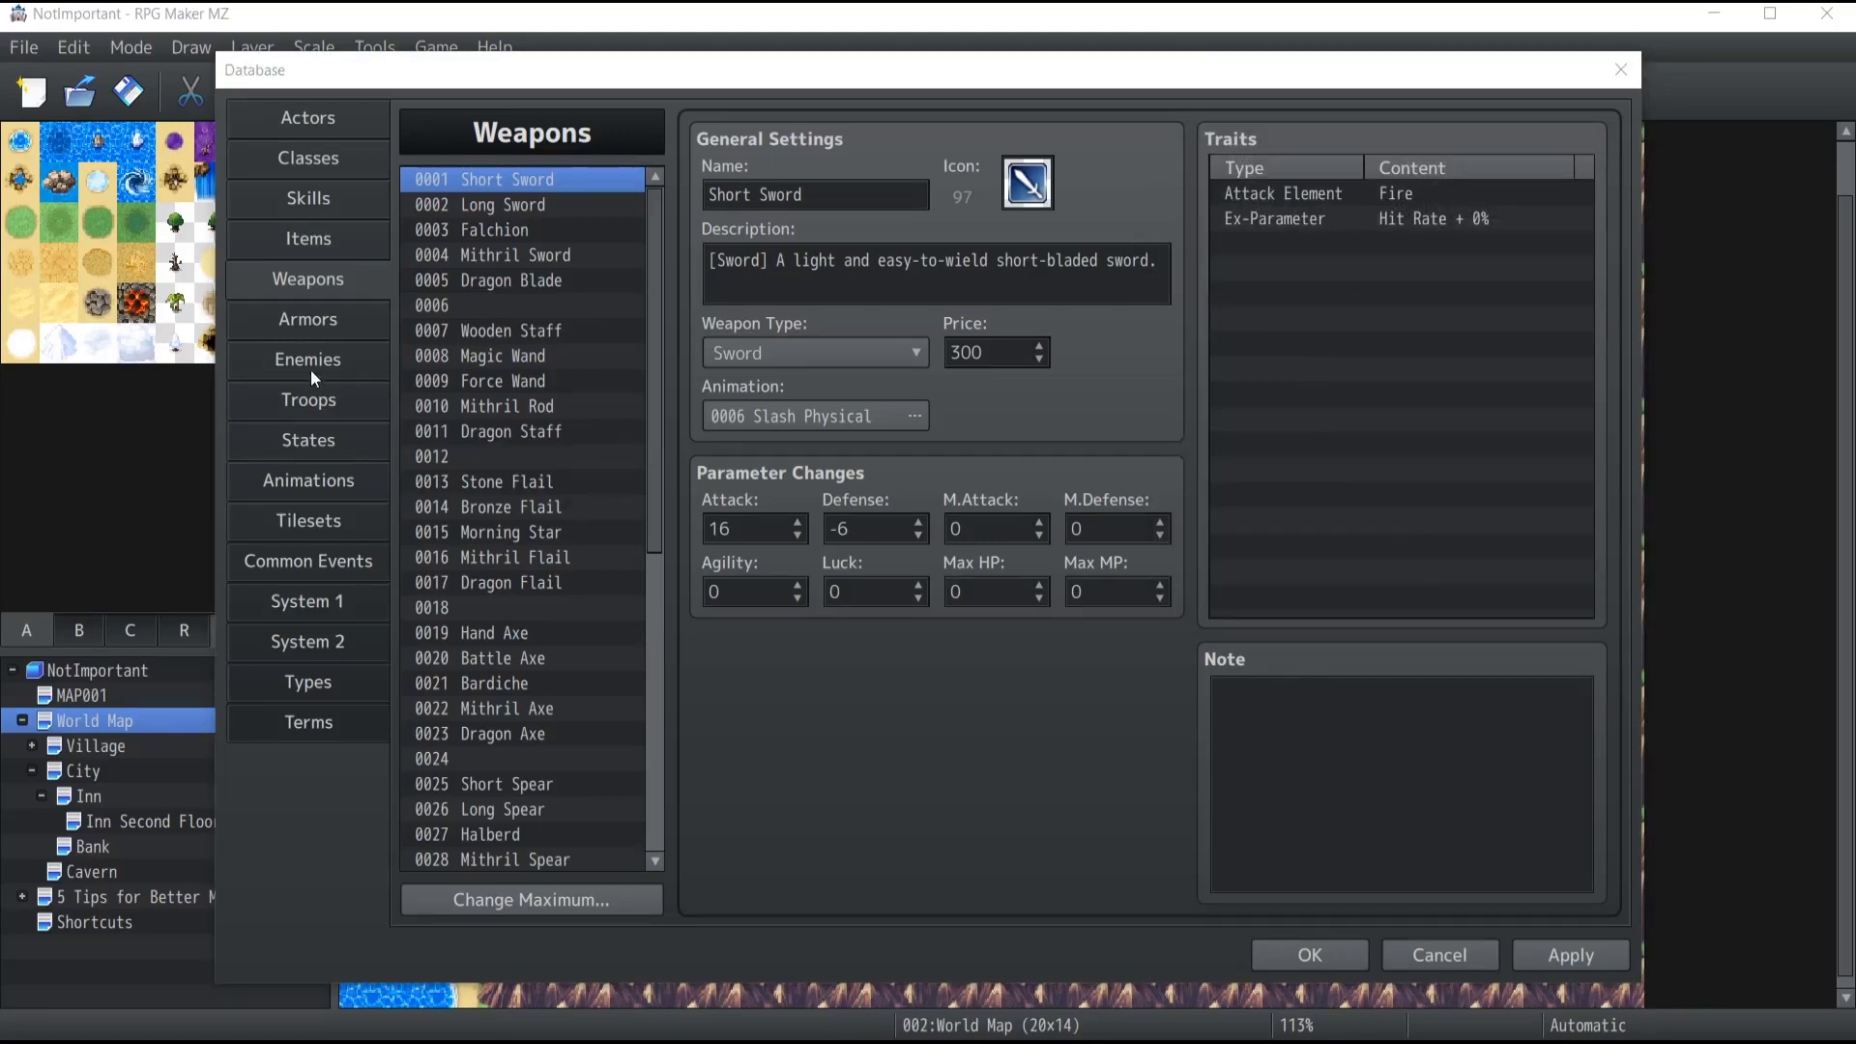
Open Armors, keep General Armor, and review Magic Armor and Small Shield on the Types page.
click(287, 322)
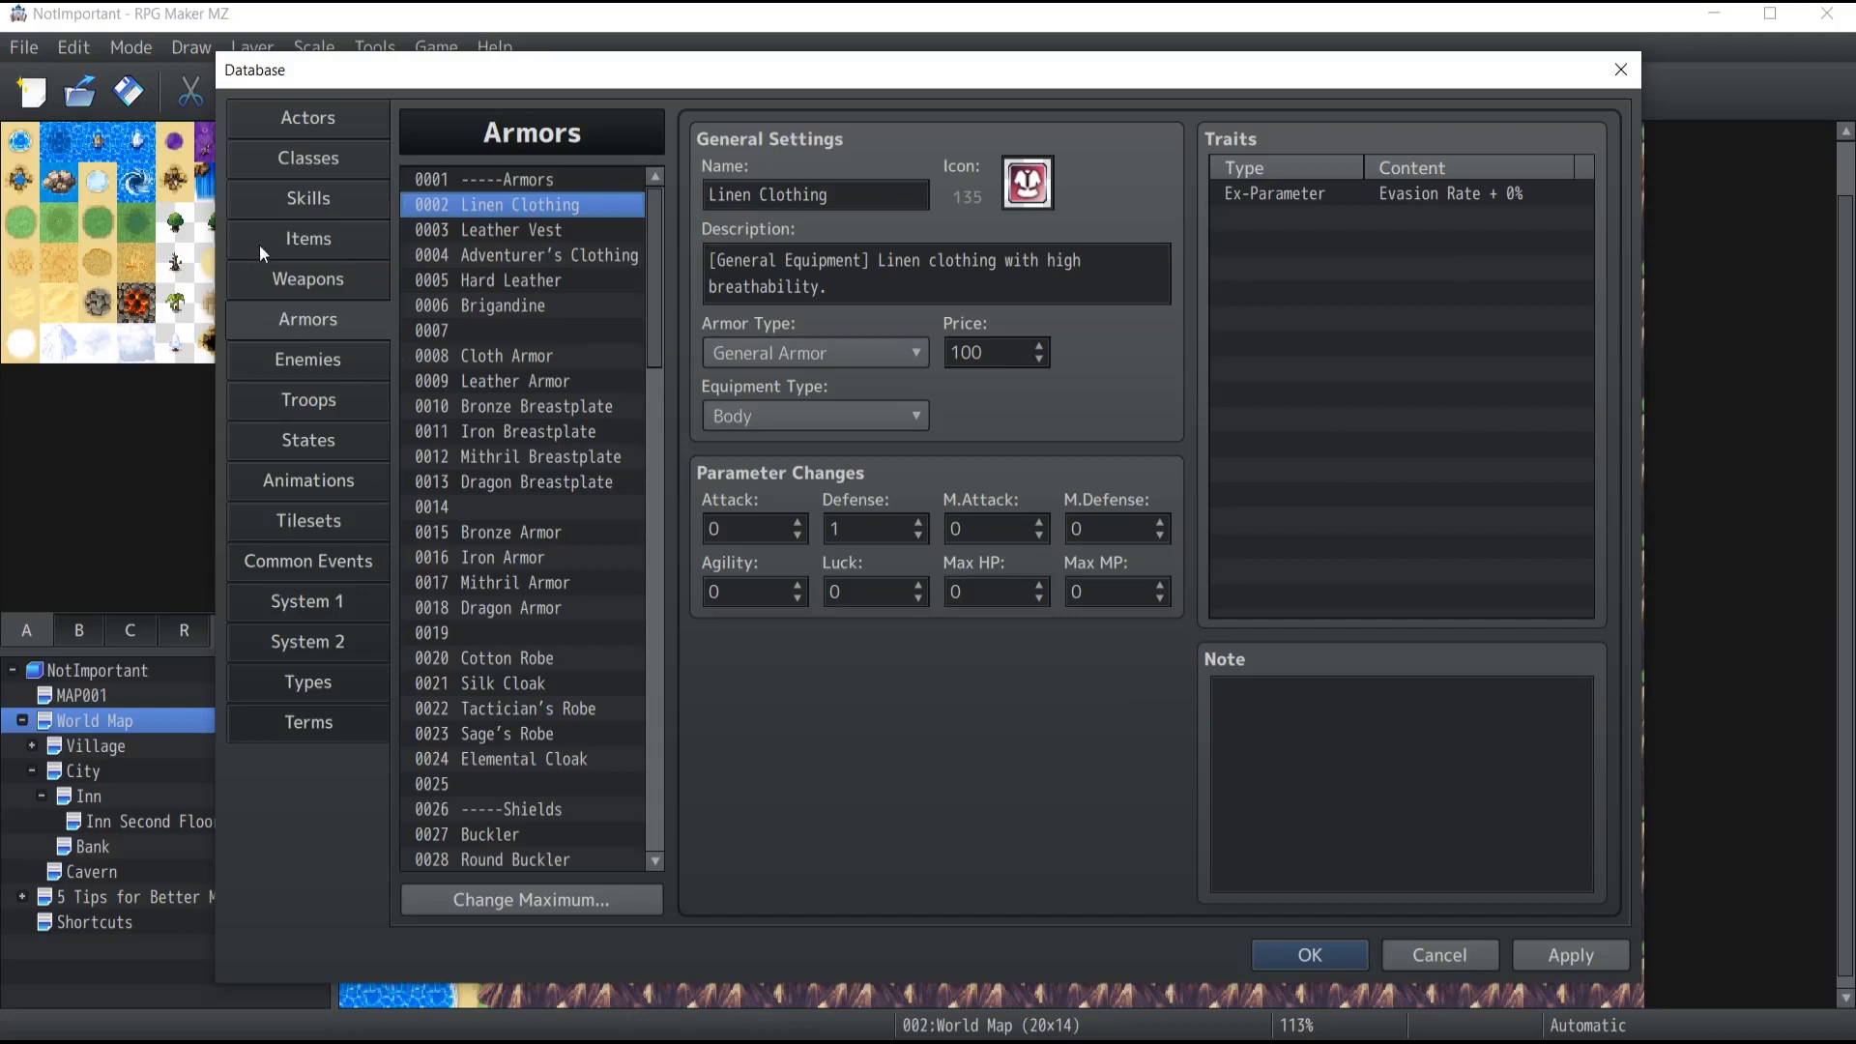
click(841, 352)
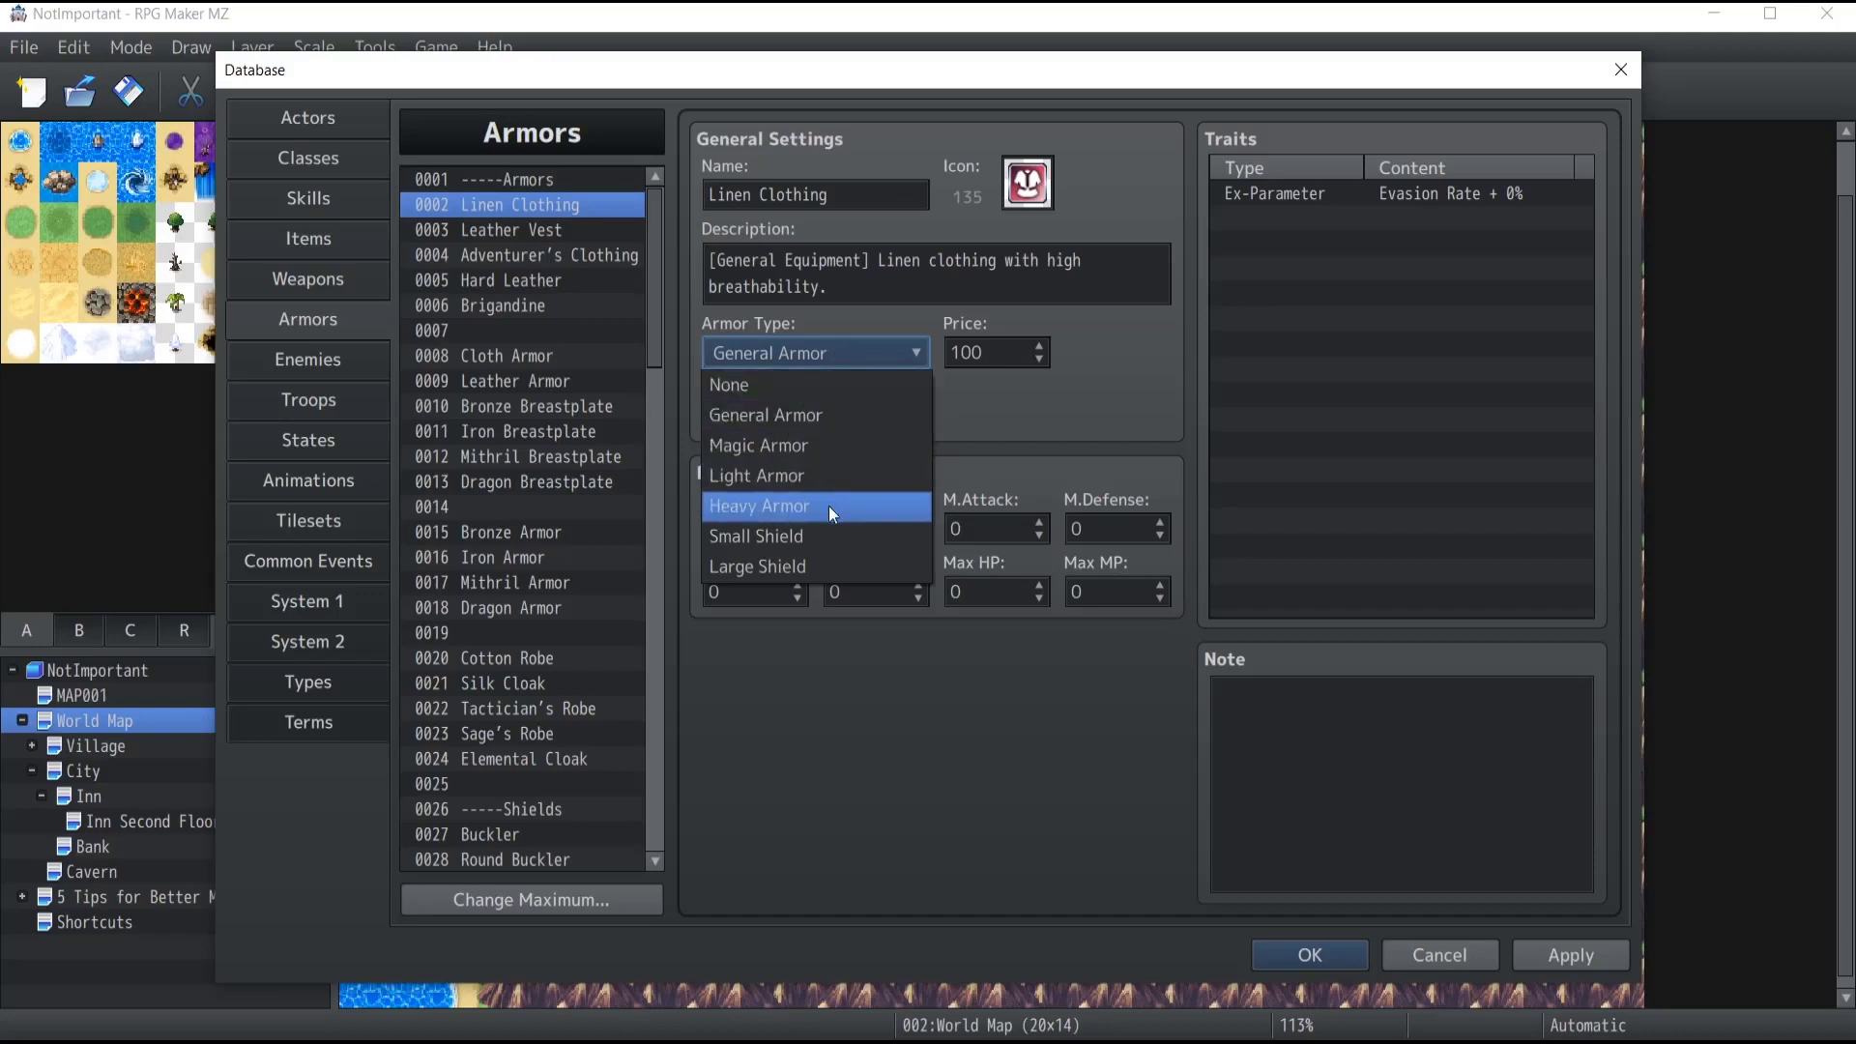
click(816, 348)
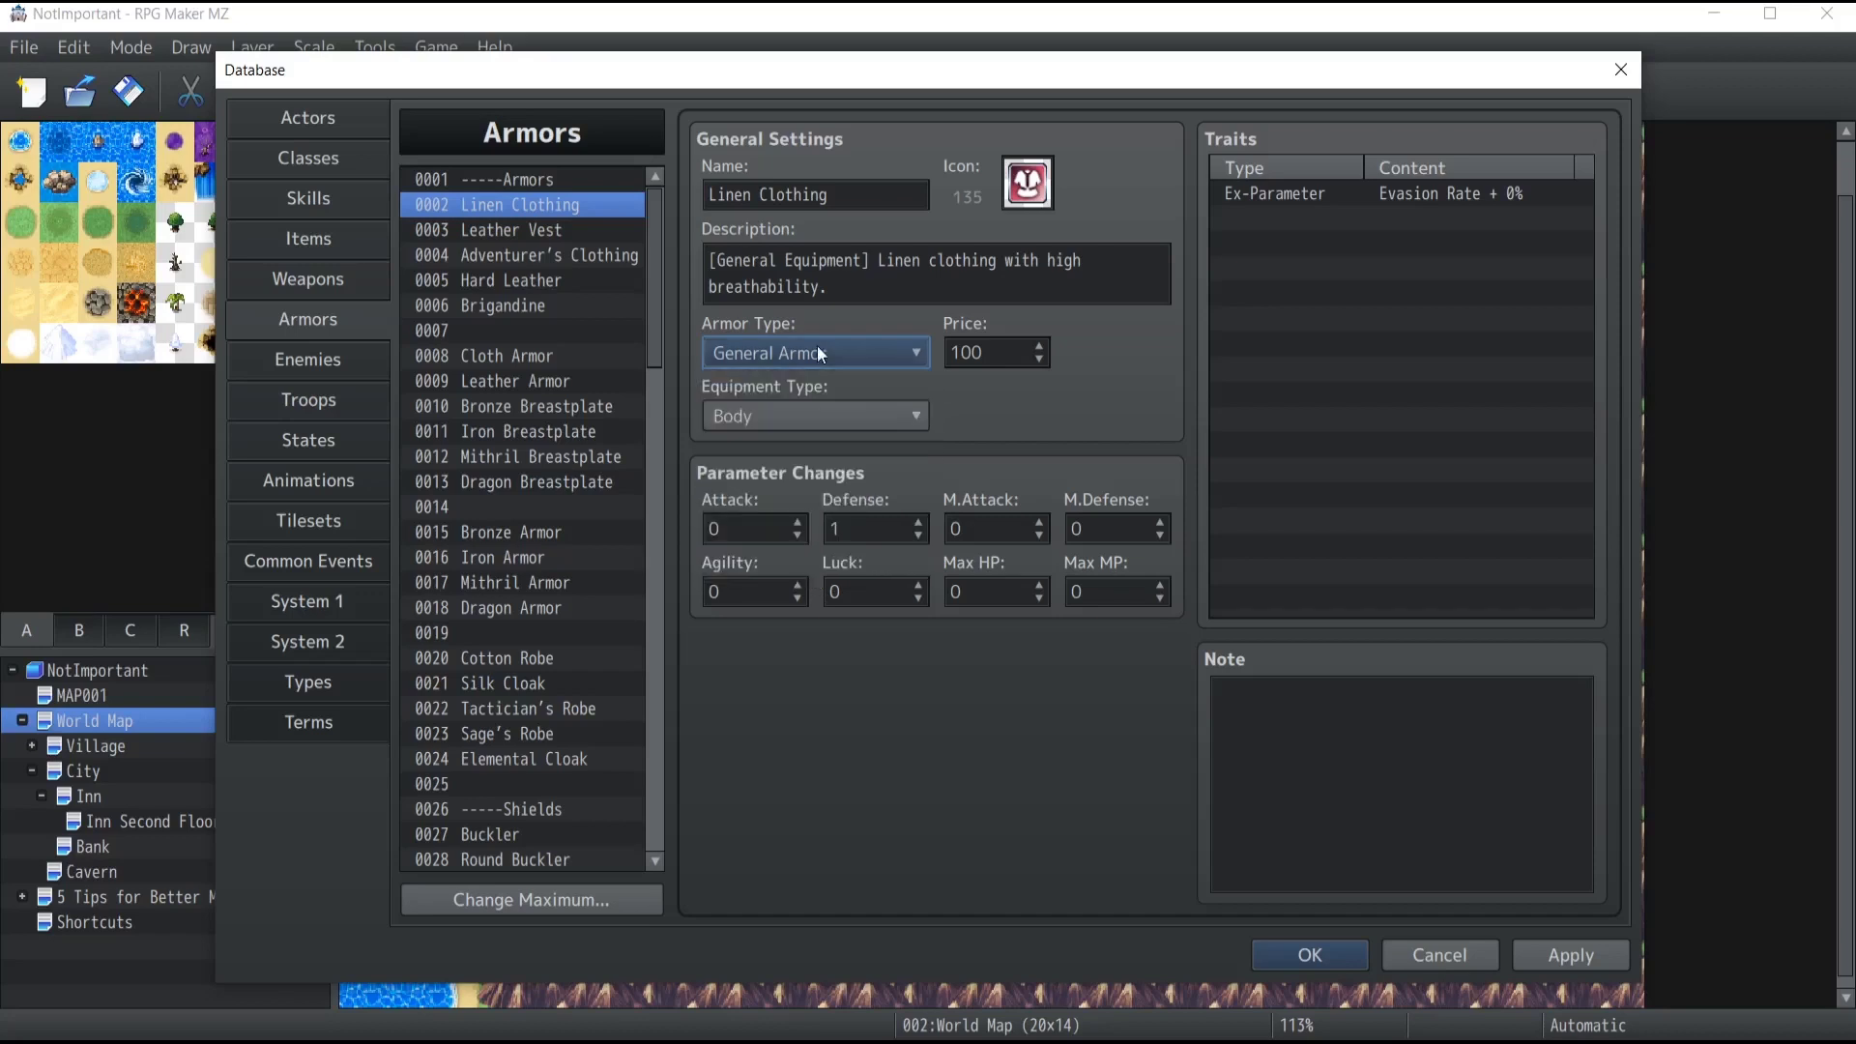
click(295, 688)
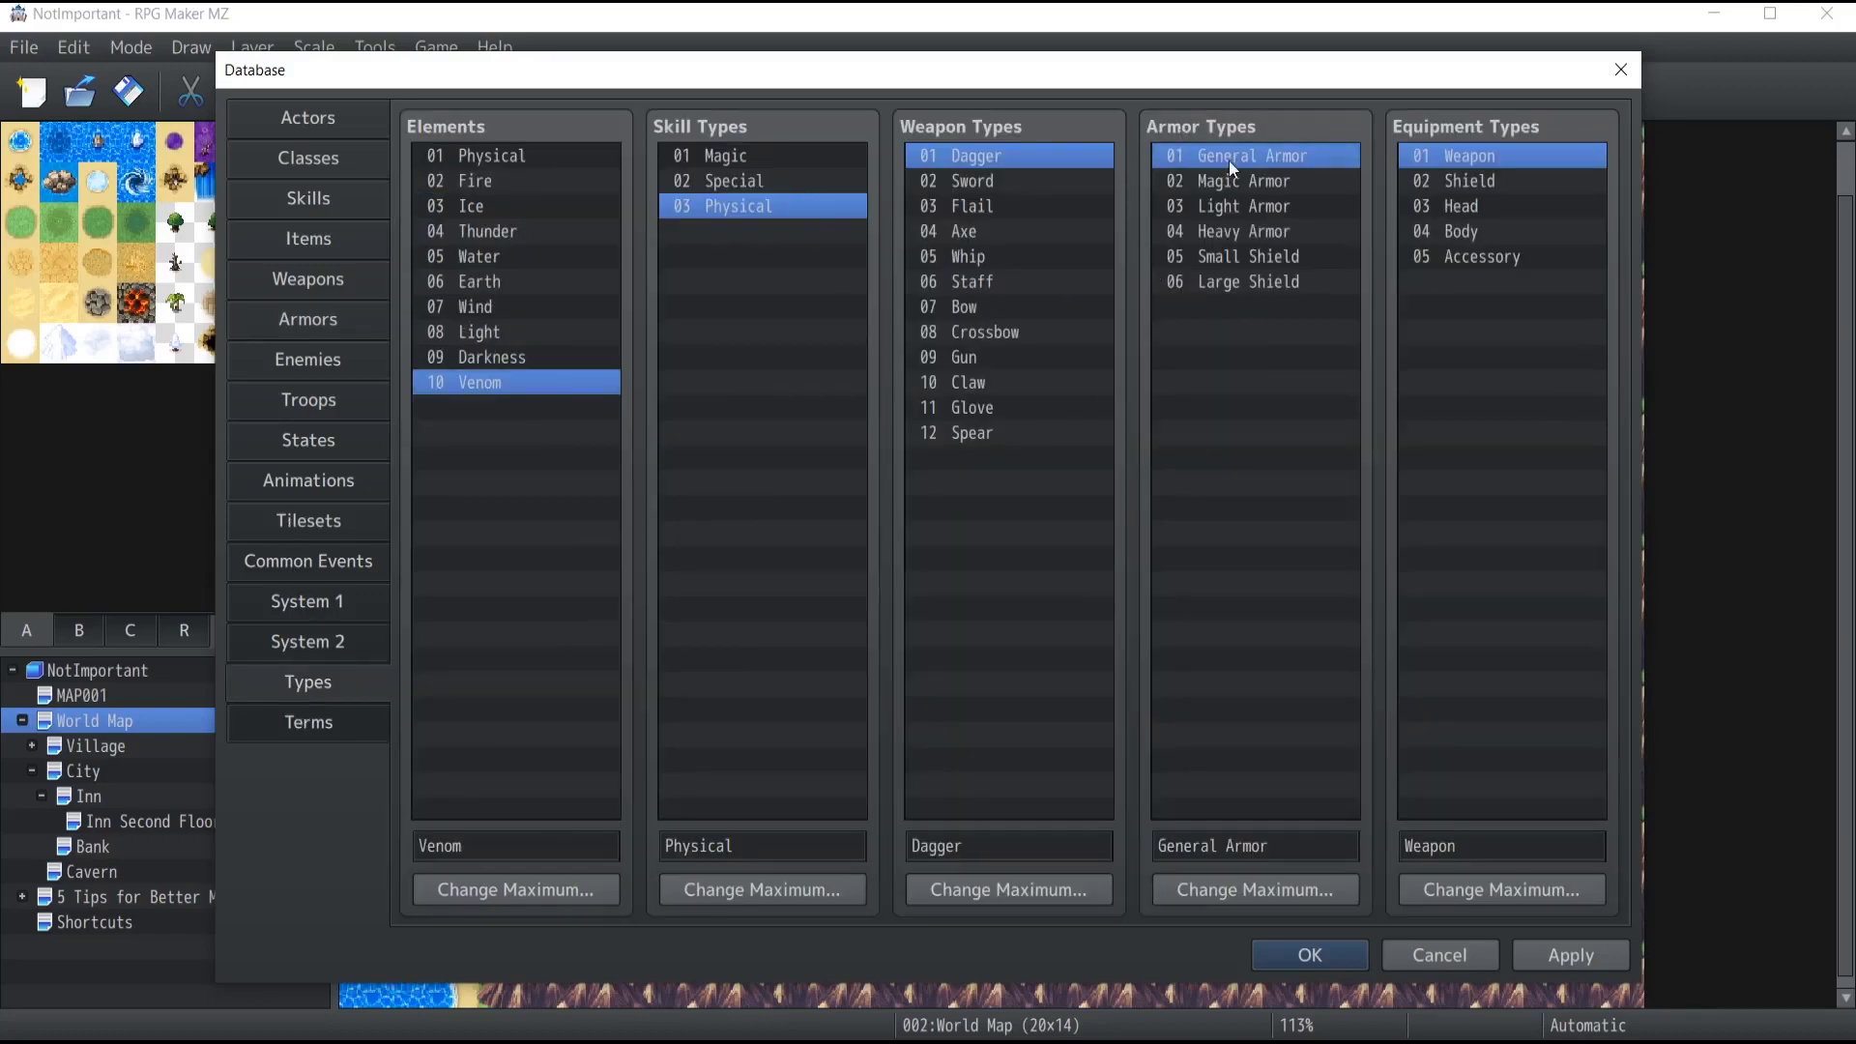
click(1224, 193)
click(1223, 256)
click(282, 320)
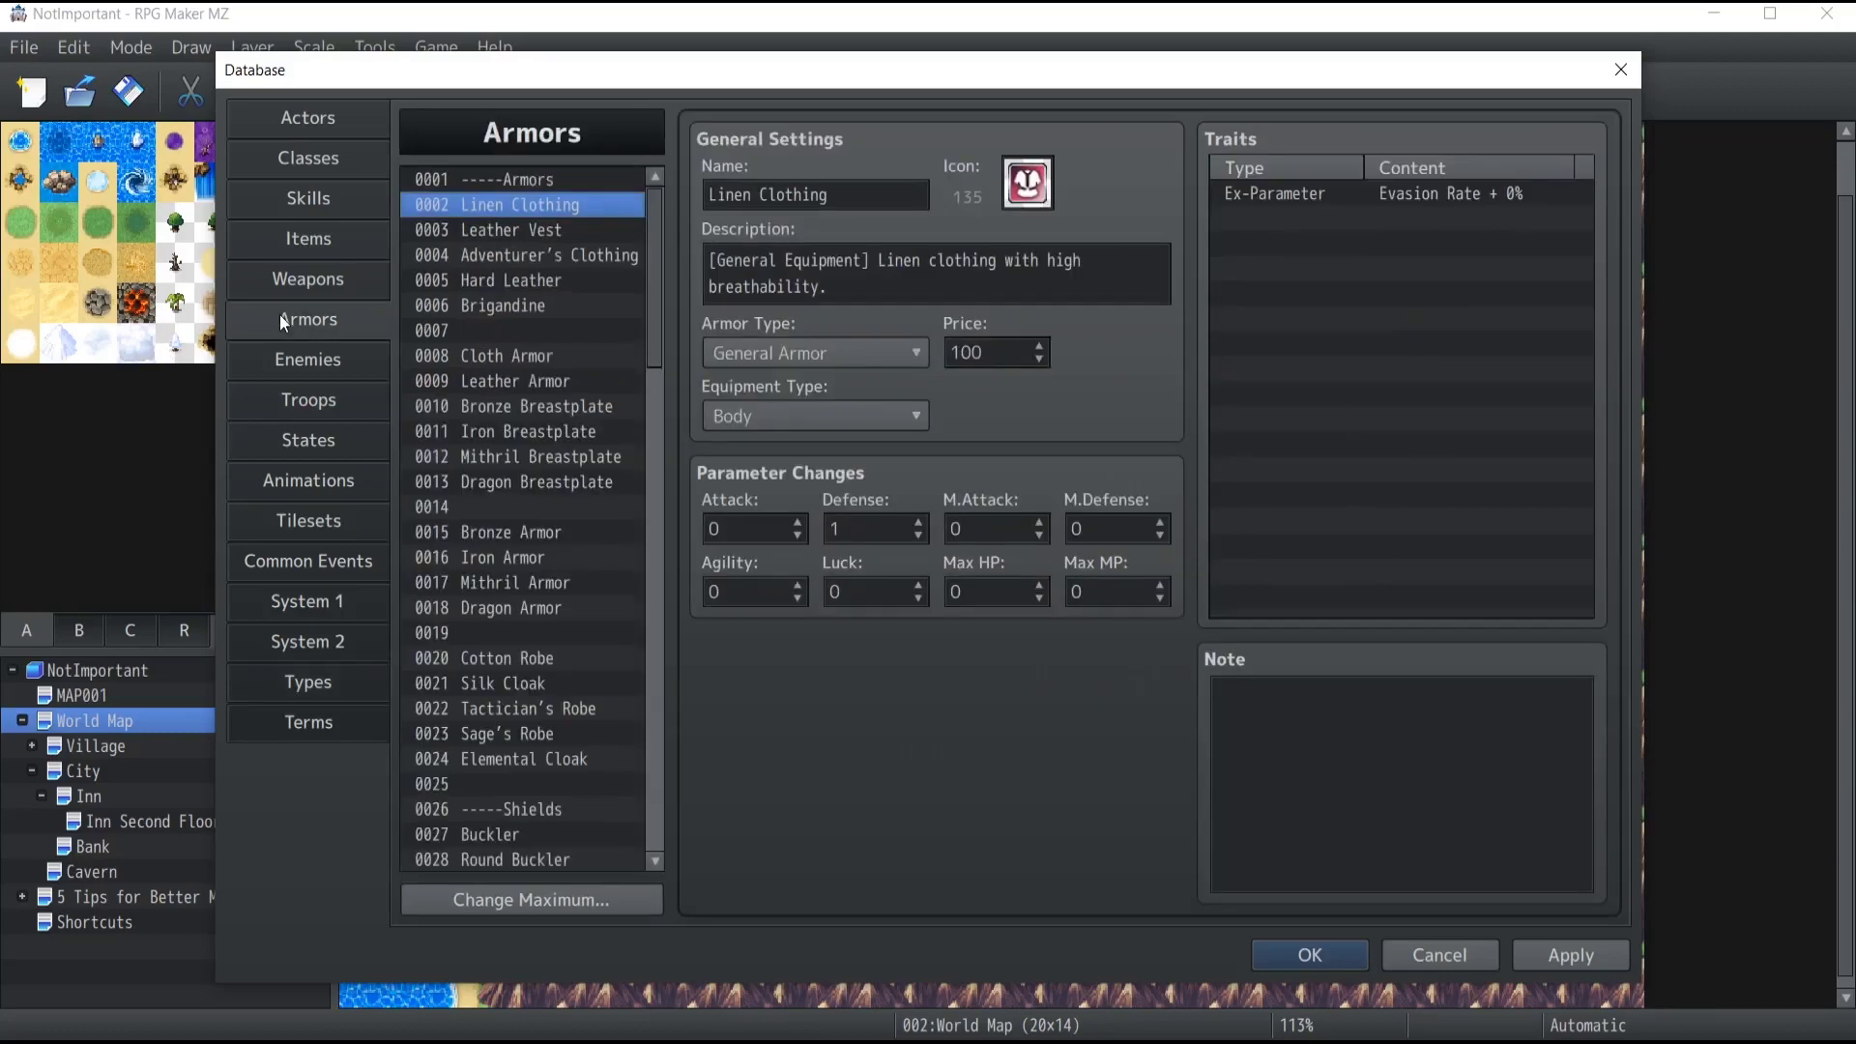
Keep Linen Clothing as Body equipment and adjust its Defense value.
click(897, 418)
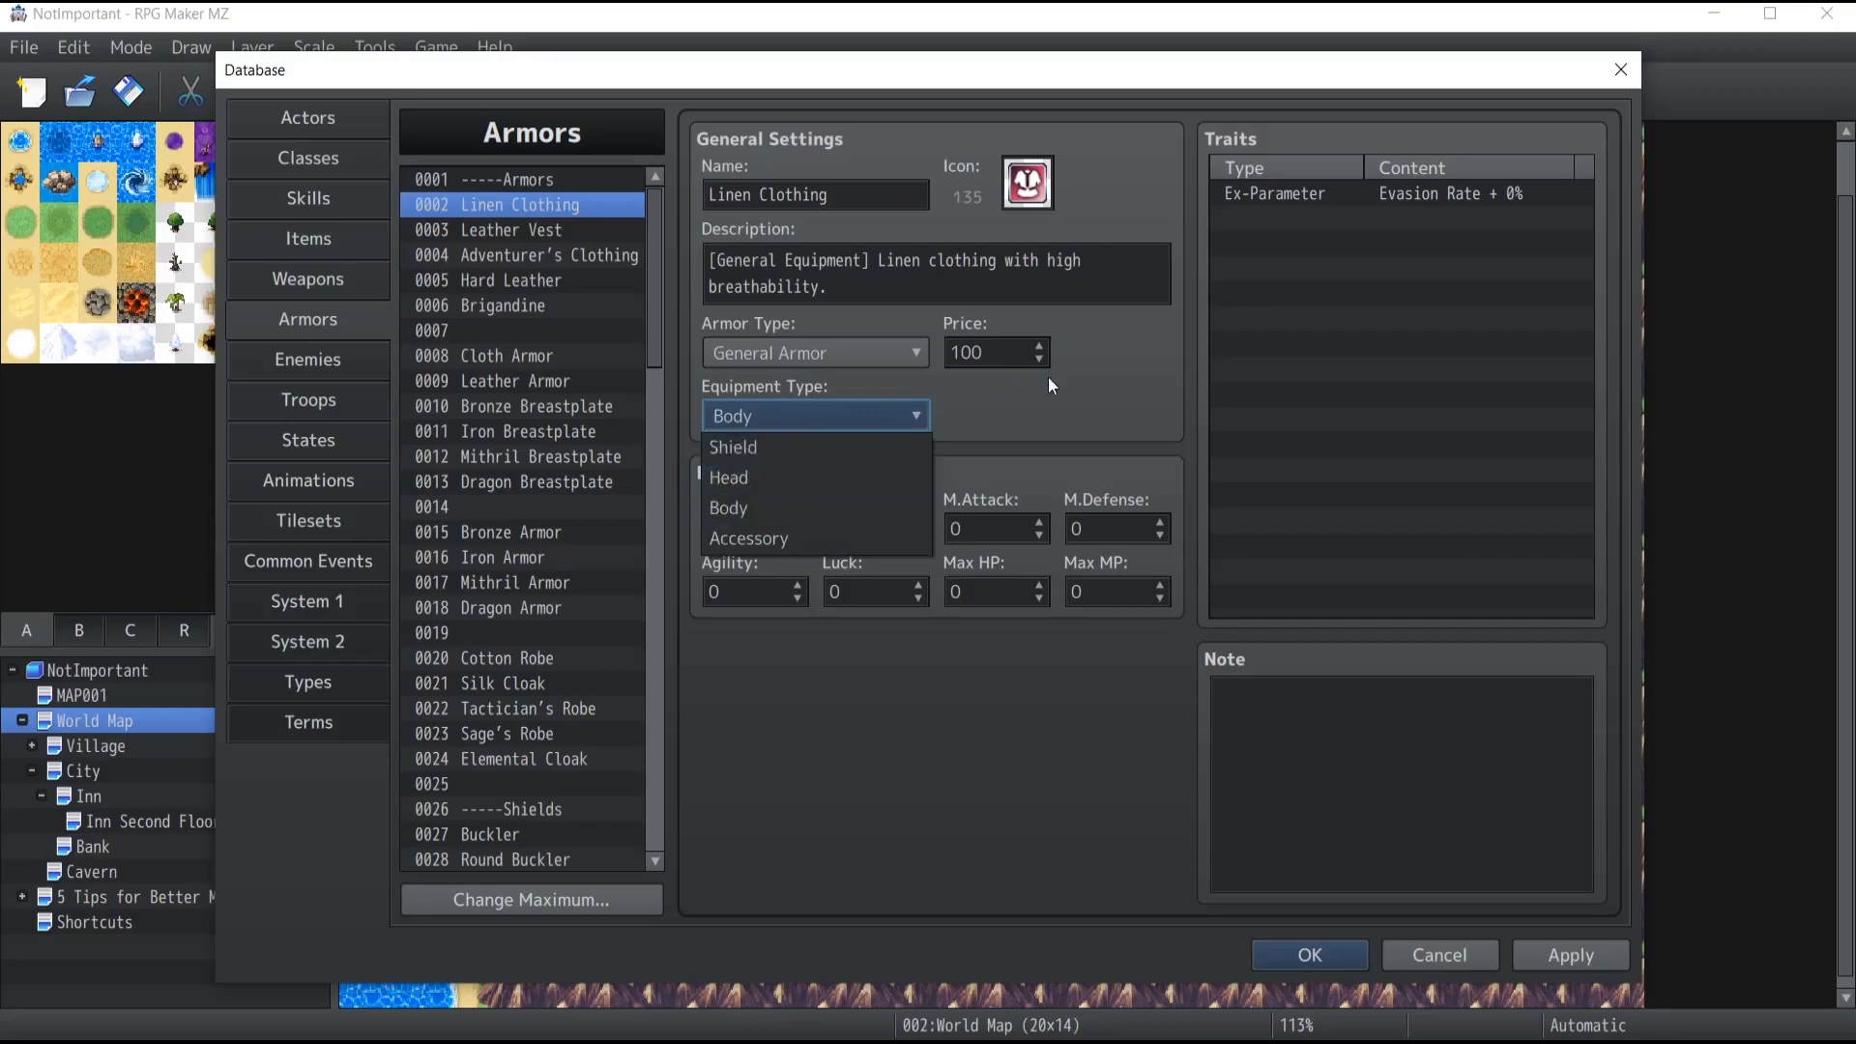
click(959, 390)
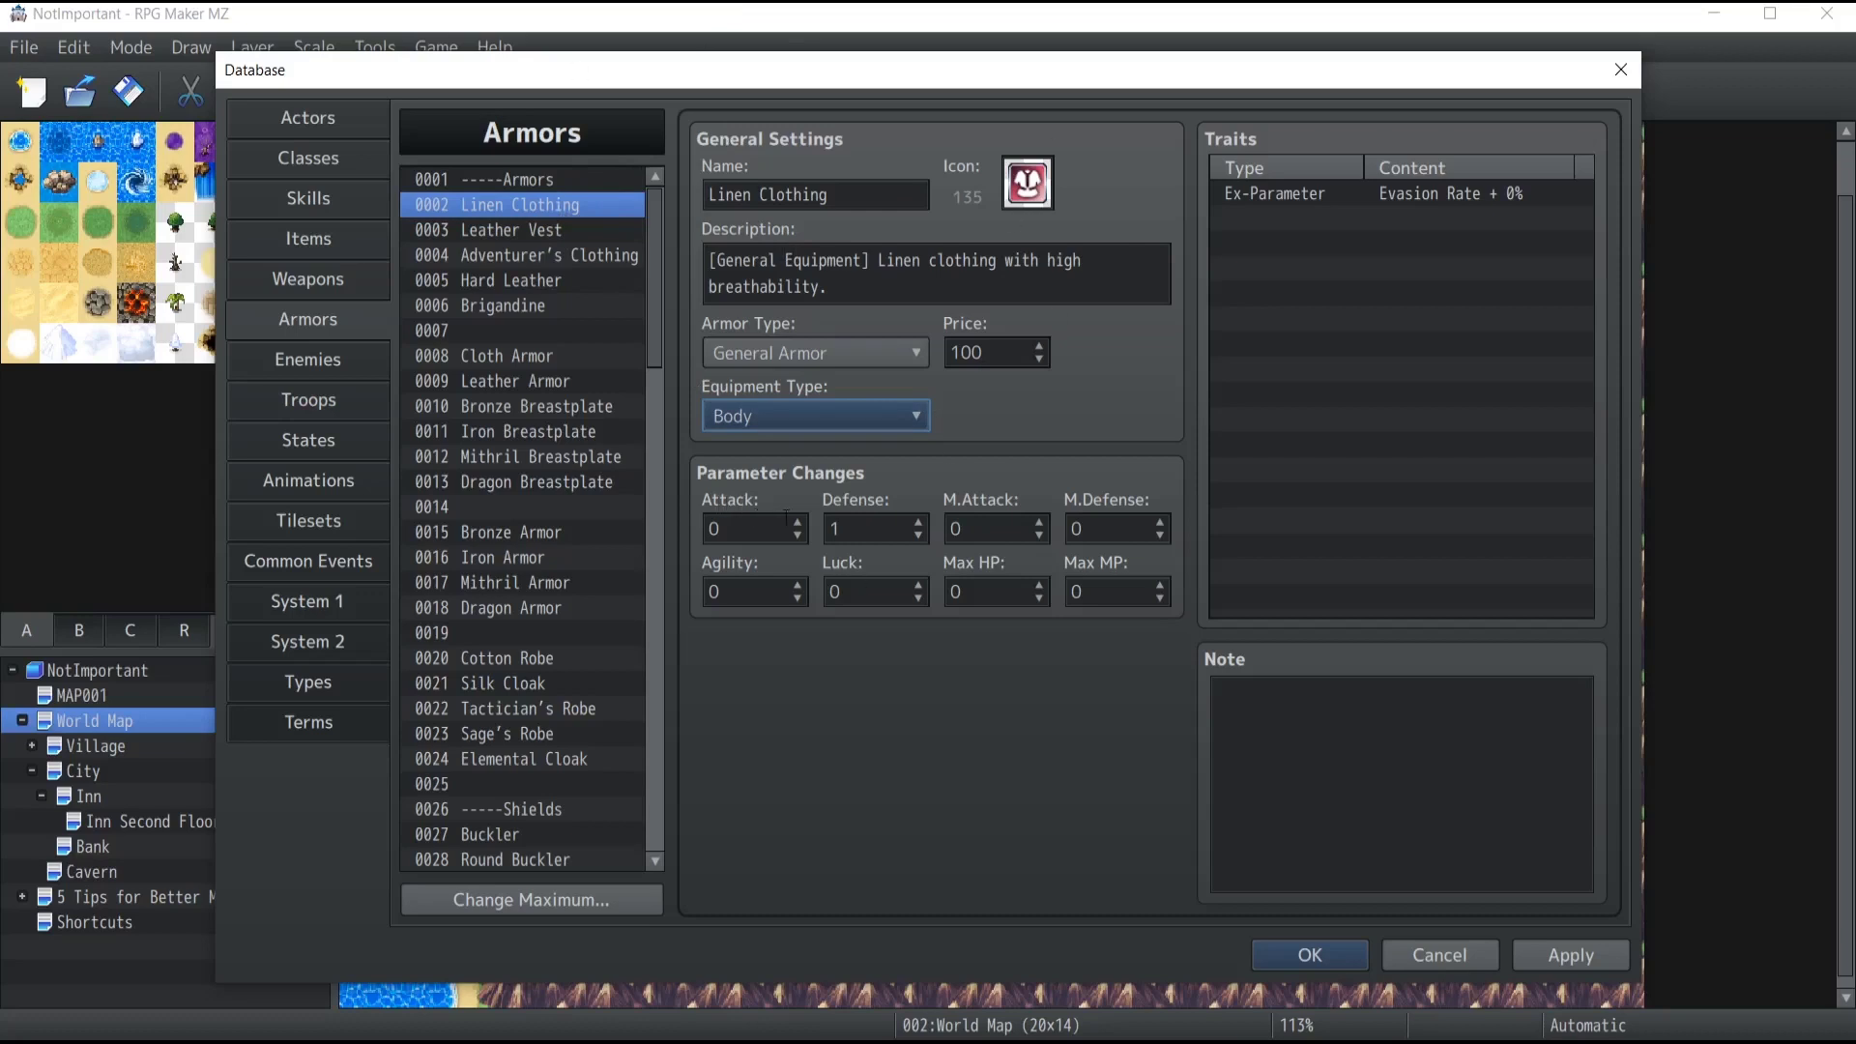
click(921, 526)
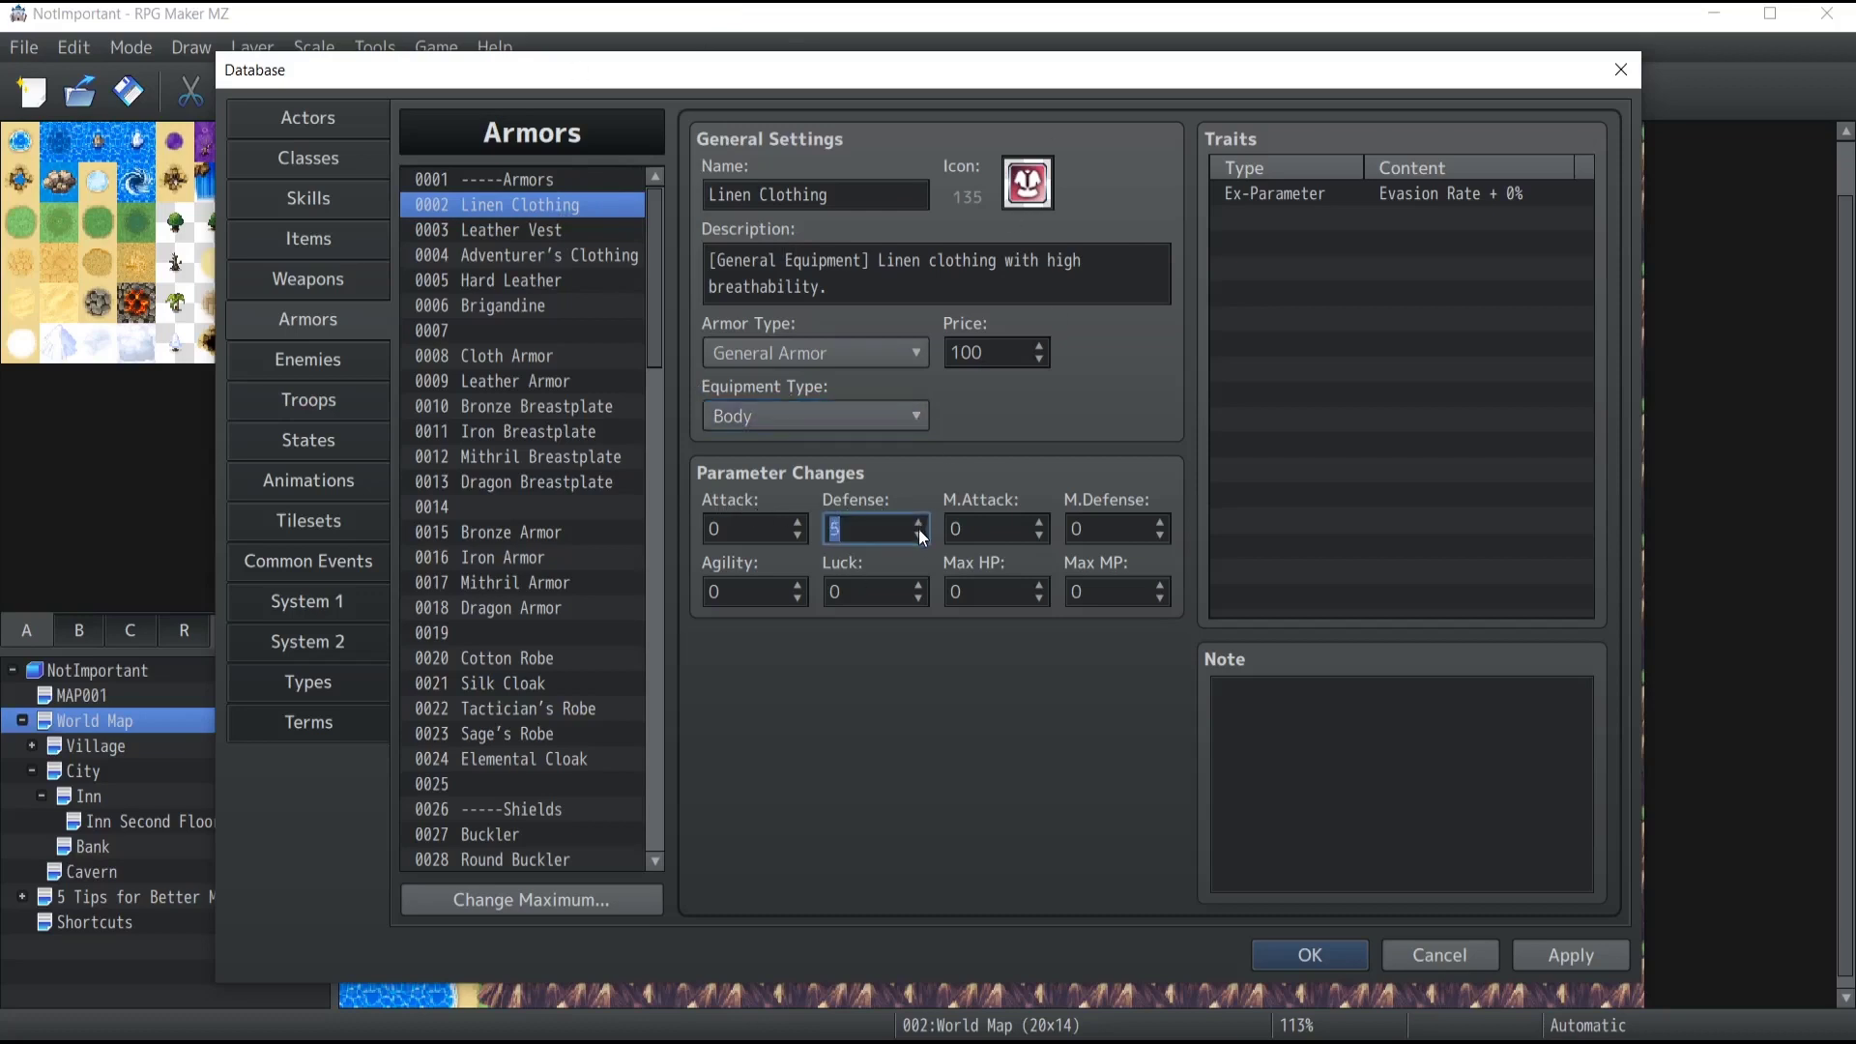
double_click(1319, 229)
Browse the Param, Rate, Attack, Skill and Equip trait tabs, cancel, and scroll to Leather Cap.
click(1239, 199)
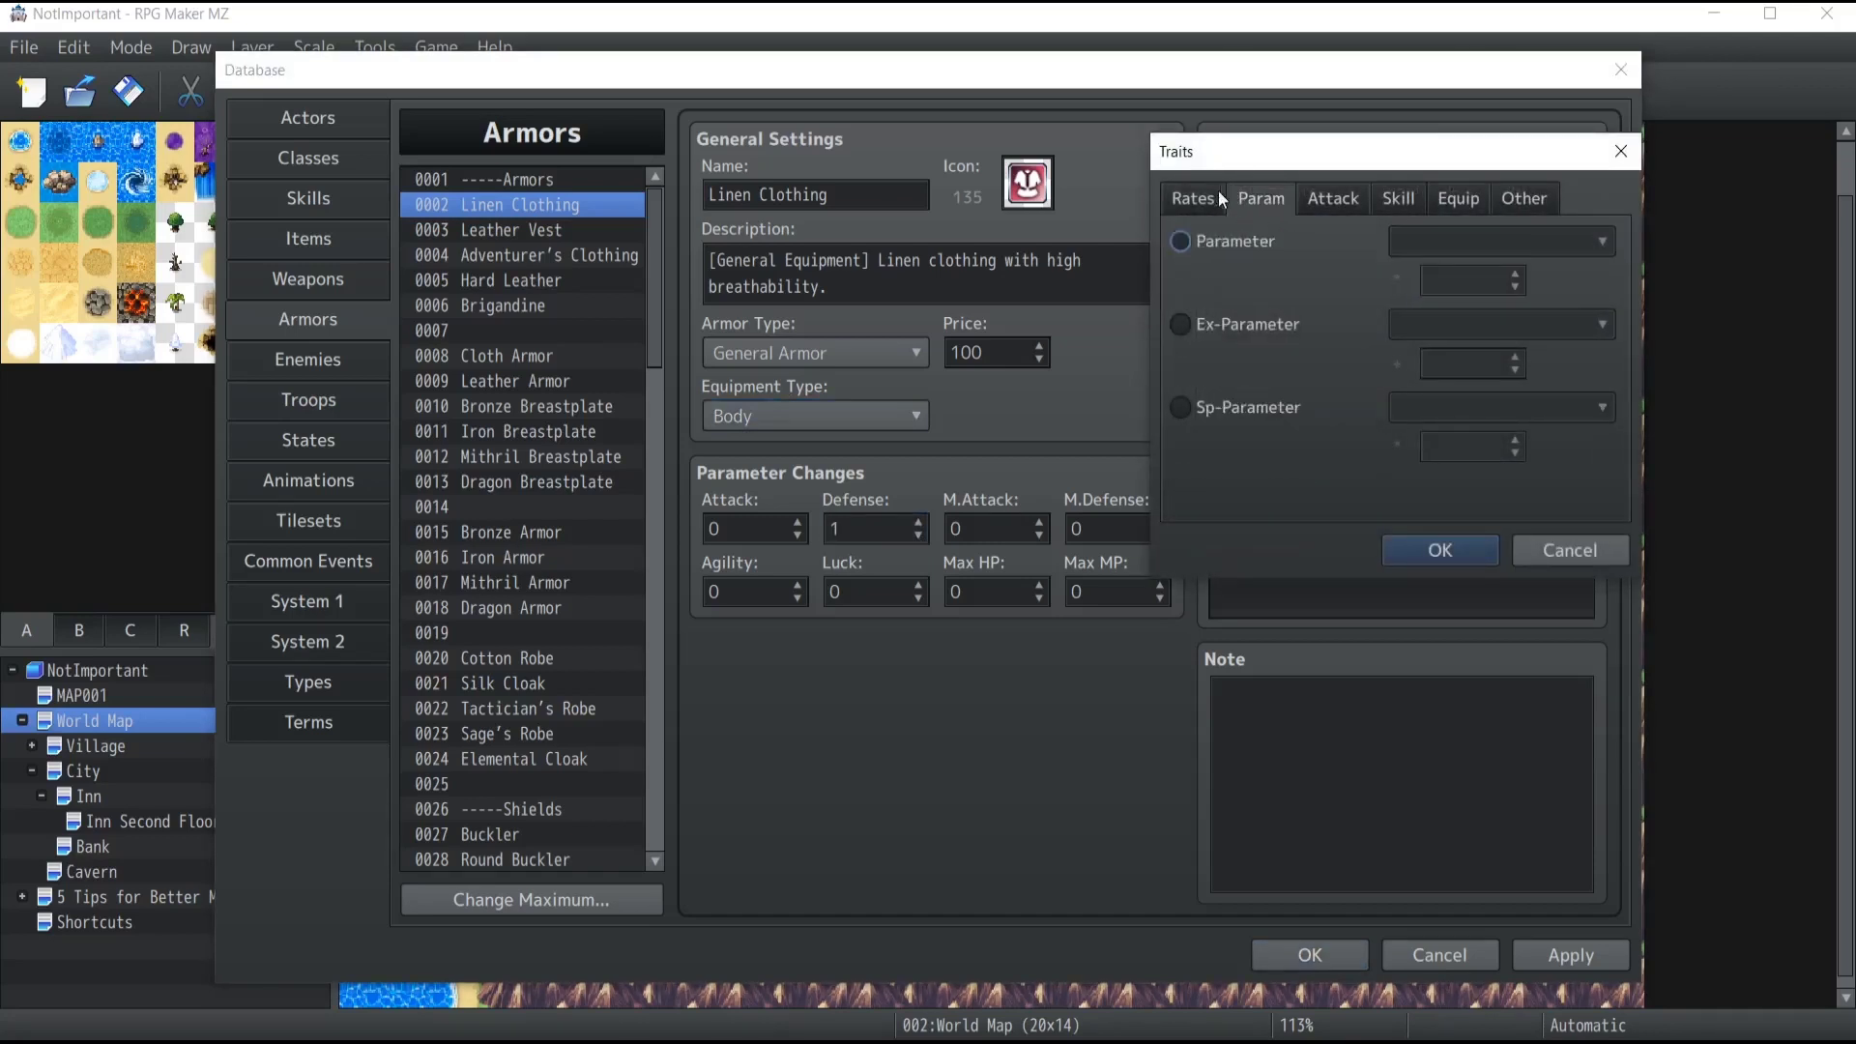
click(1216, 194)
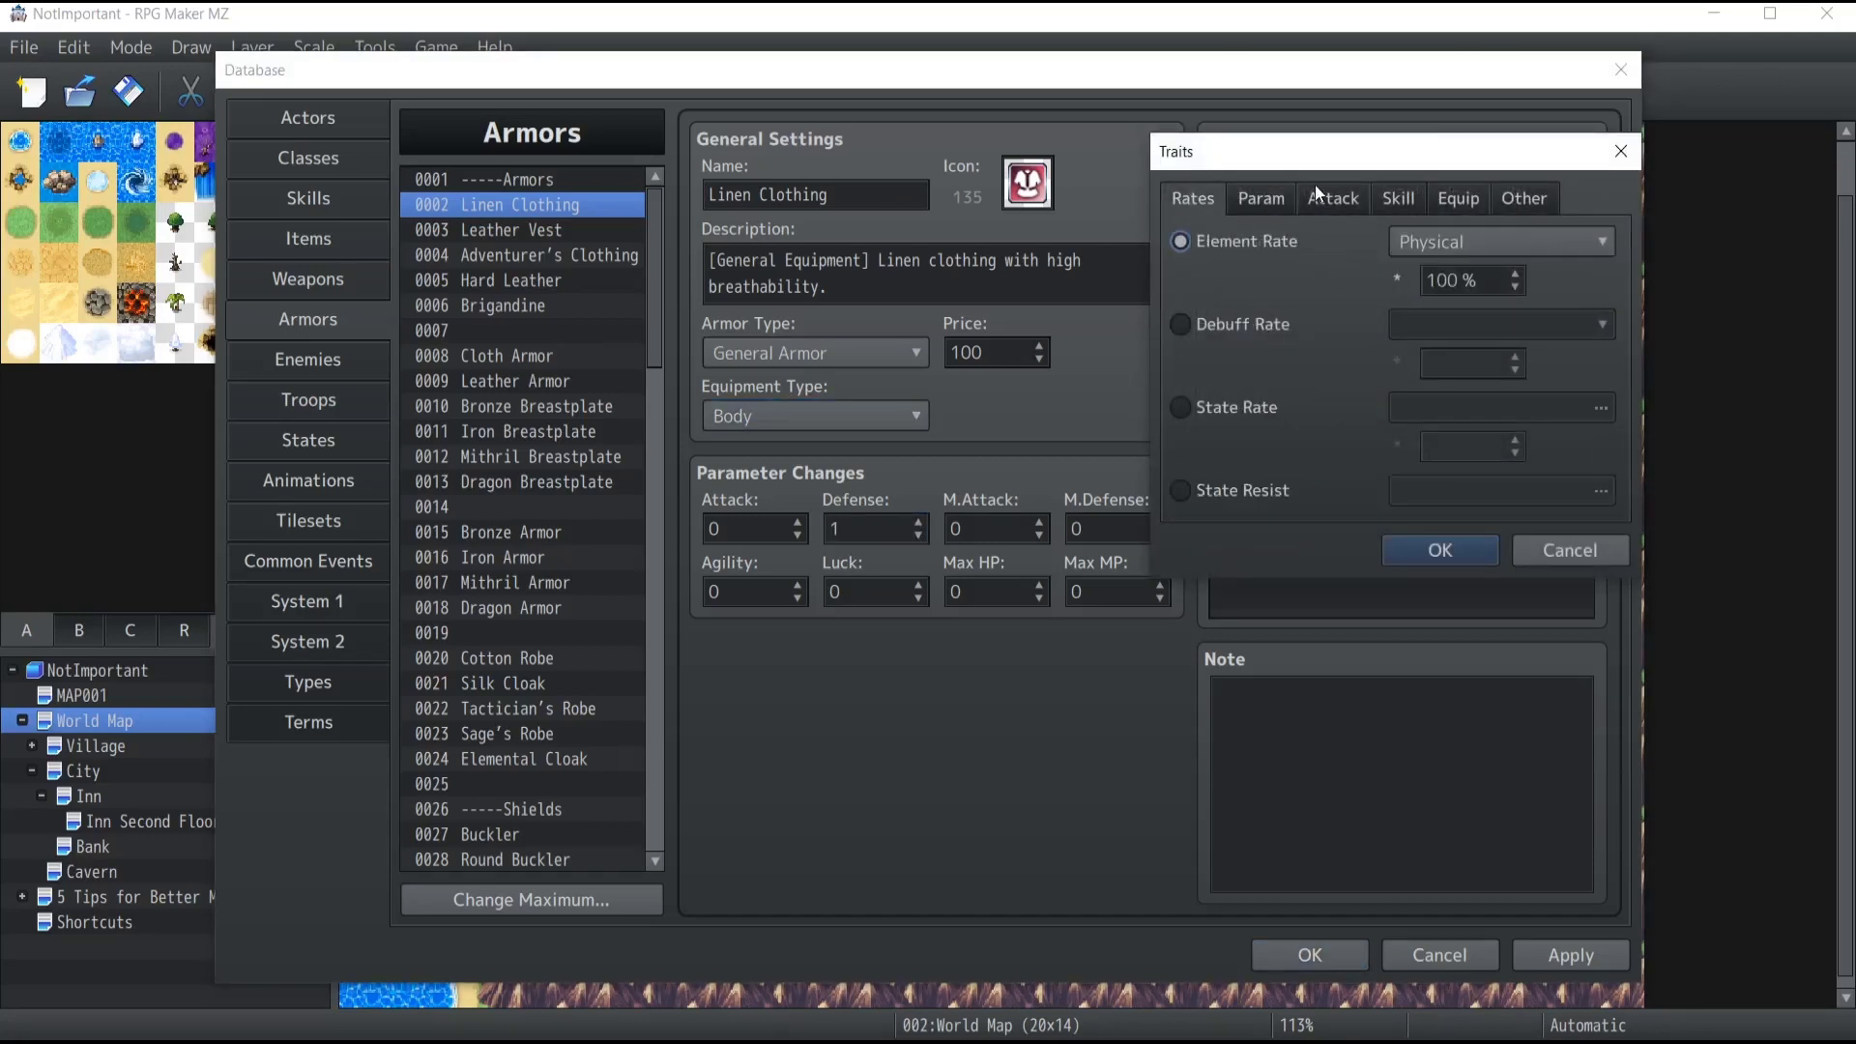
click(1330, 205)
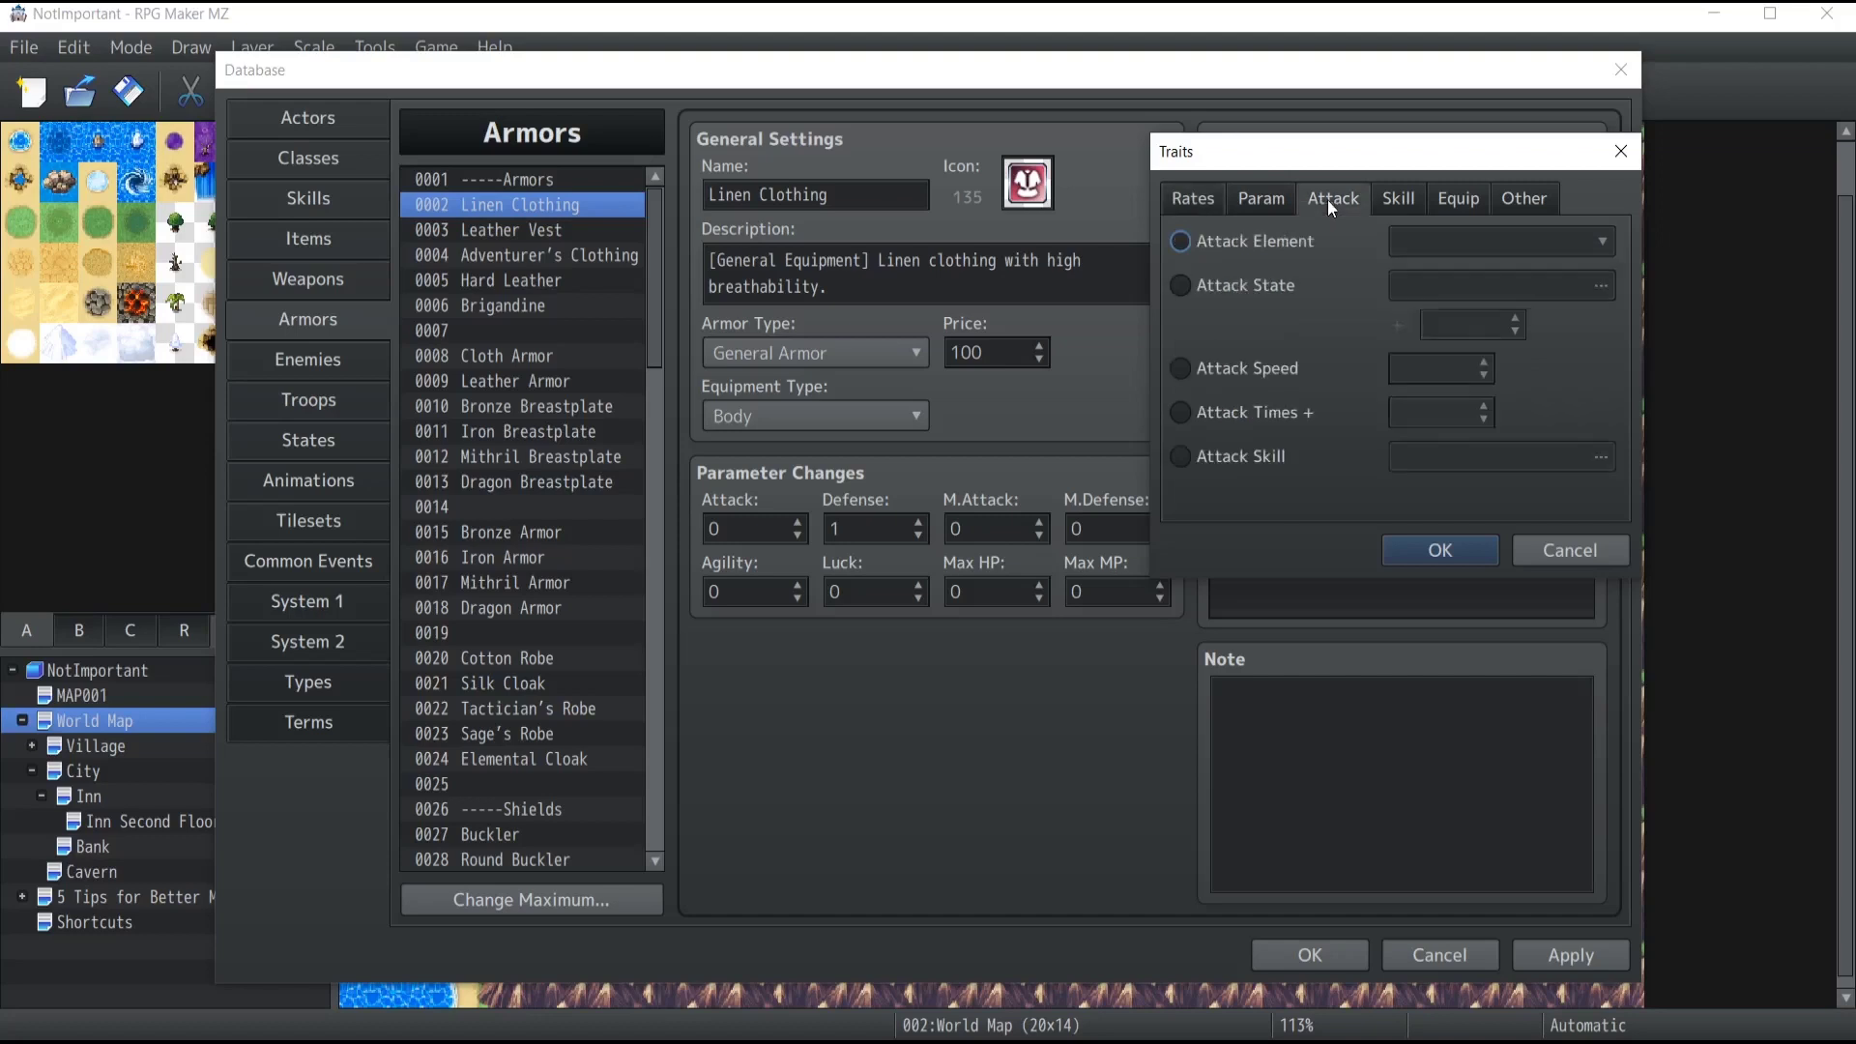
click(1398, 205)
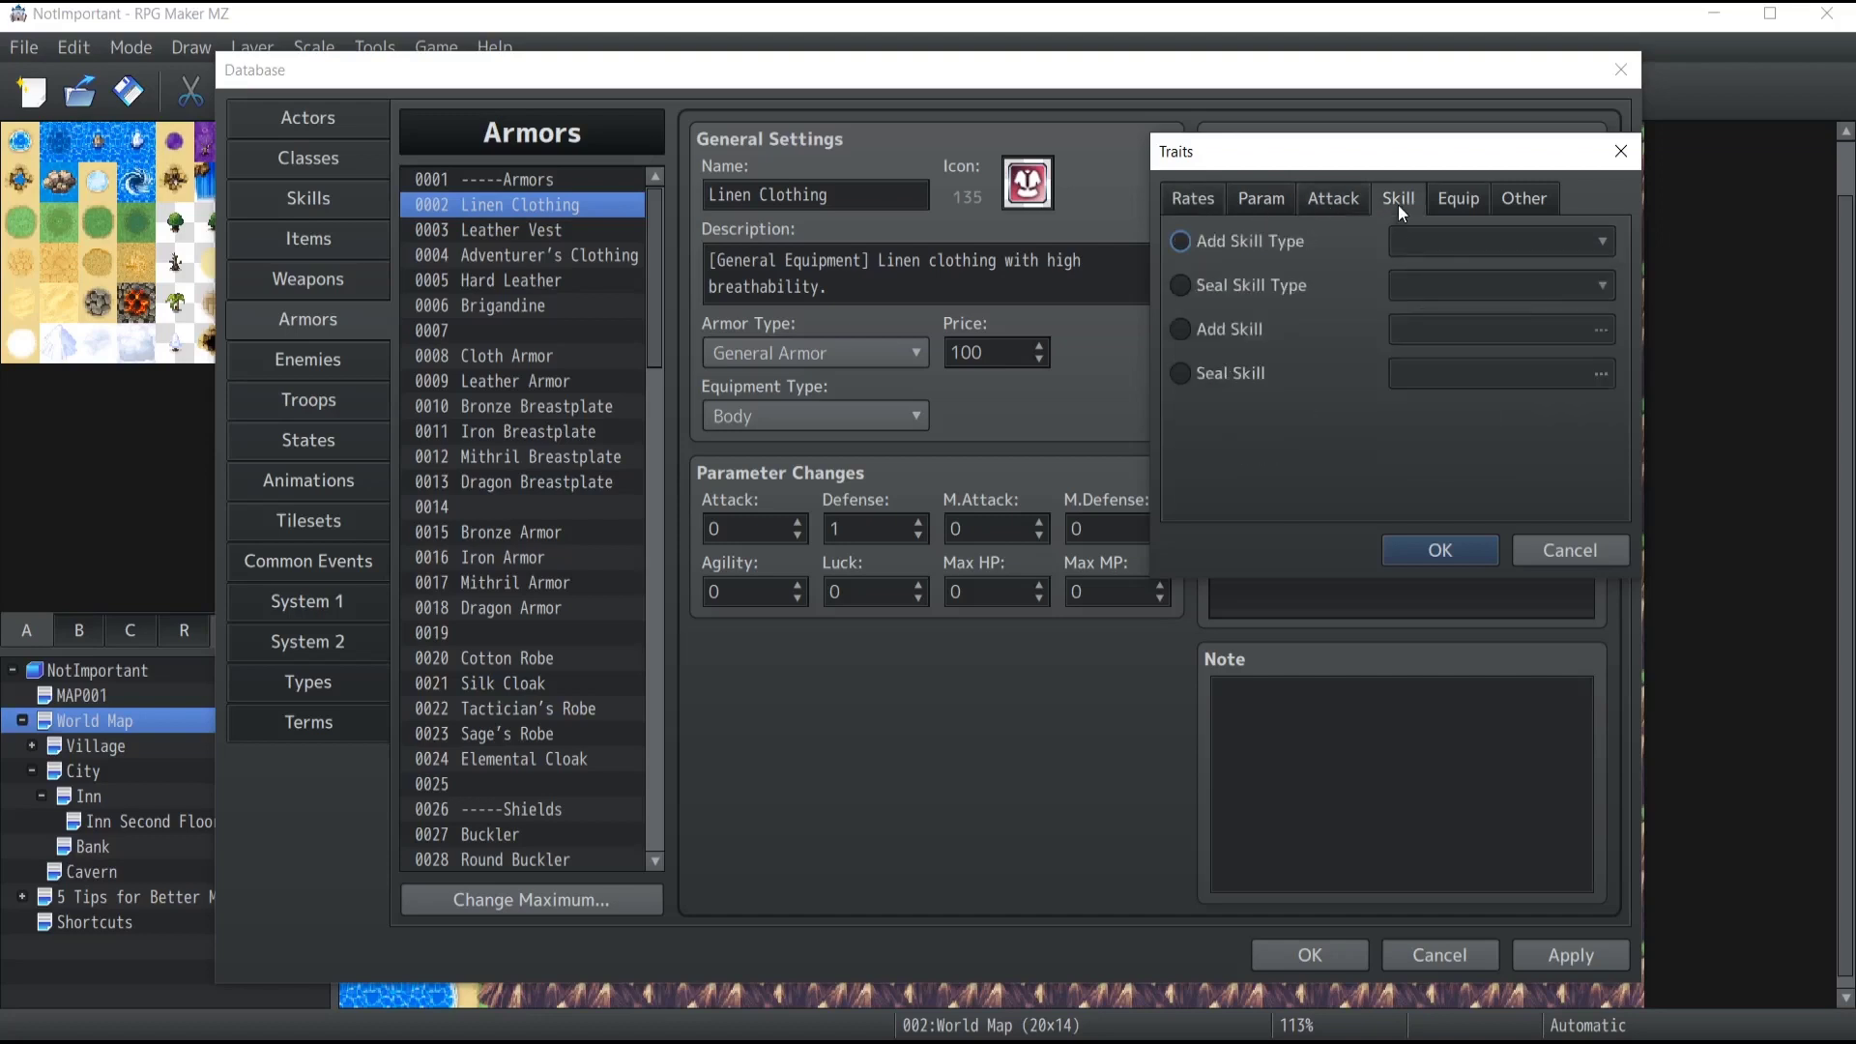
click(1458, 200)
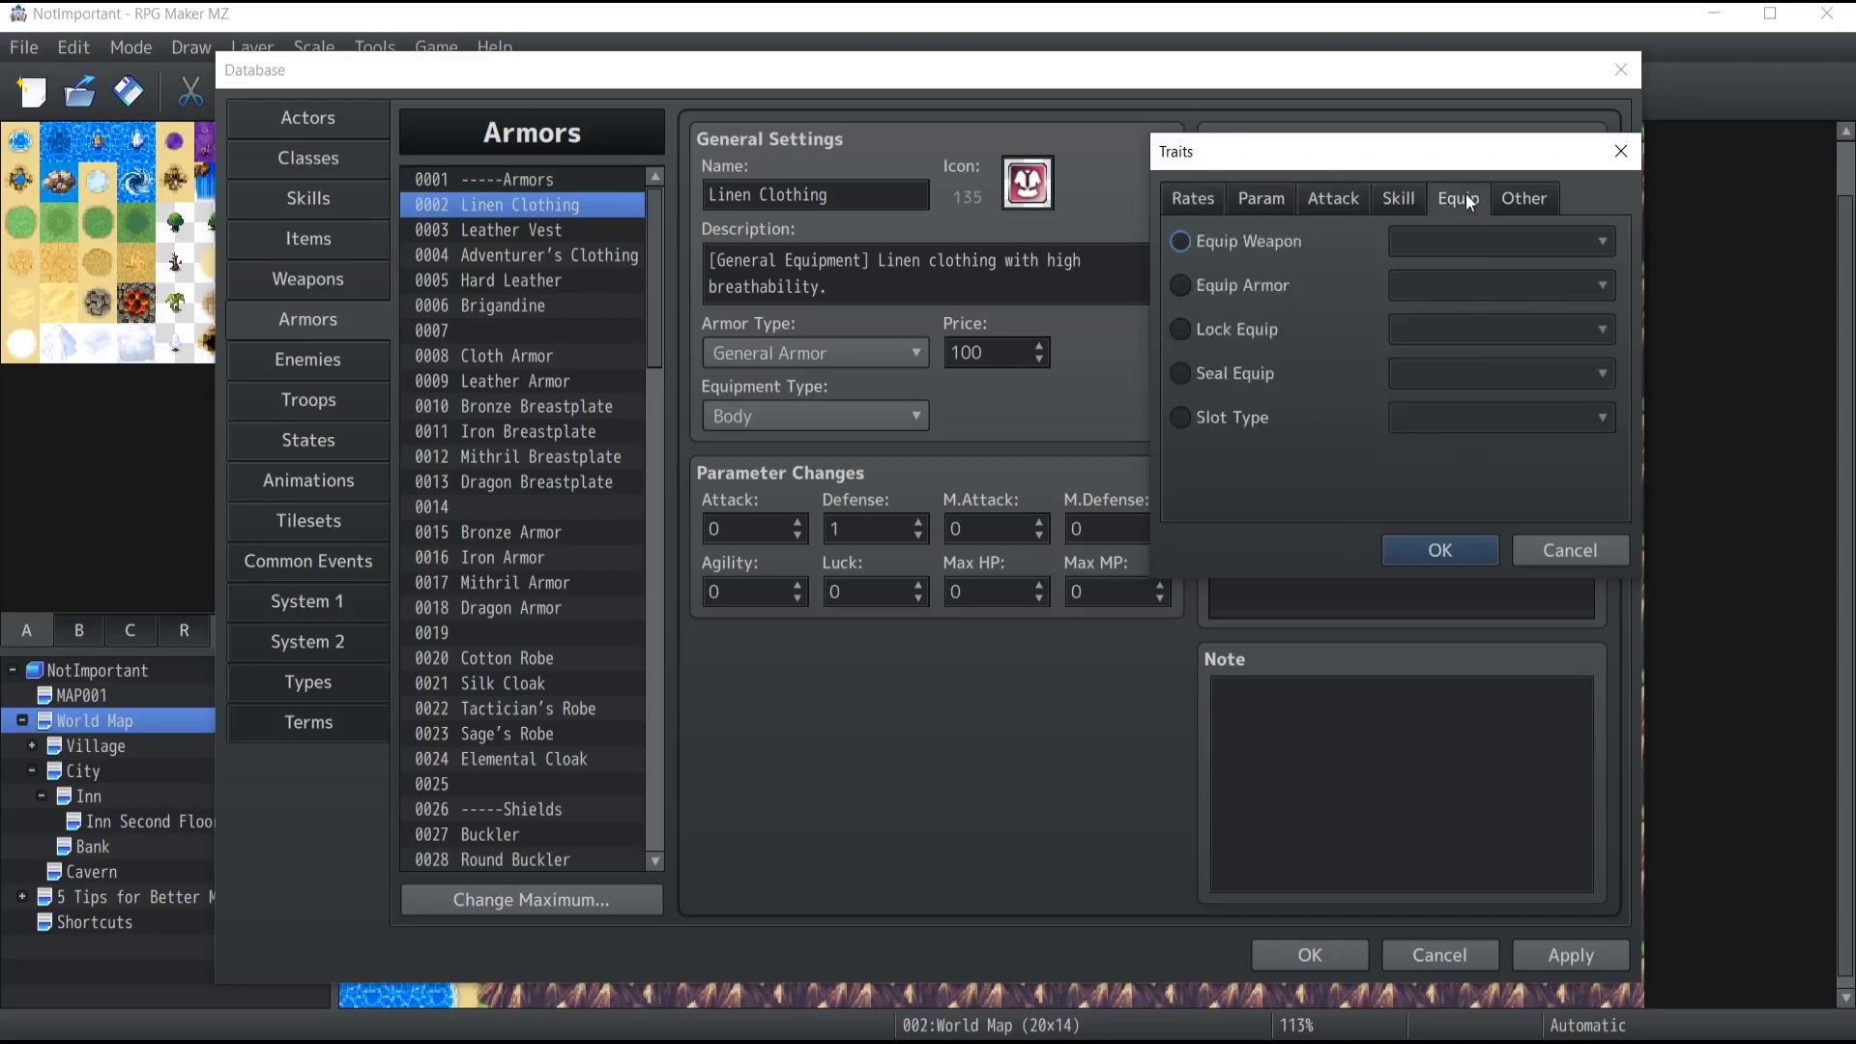
click(1402, 195)
click(1552, 548)
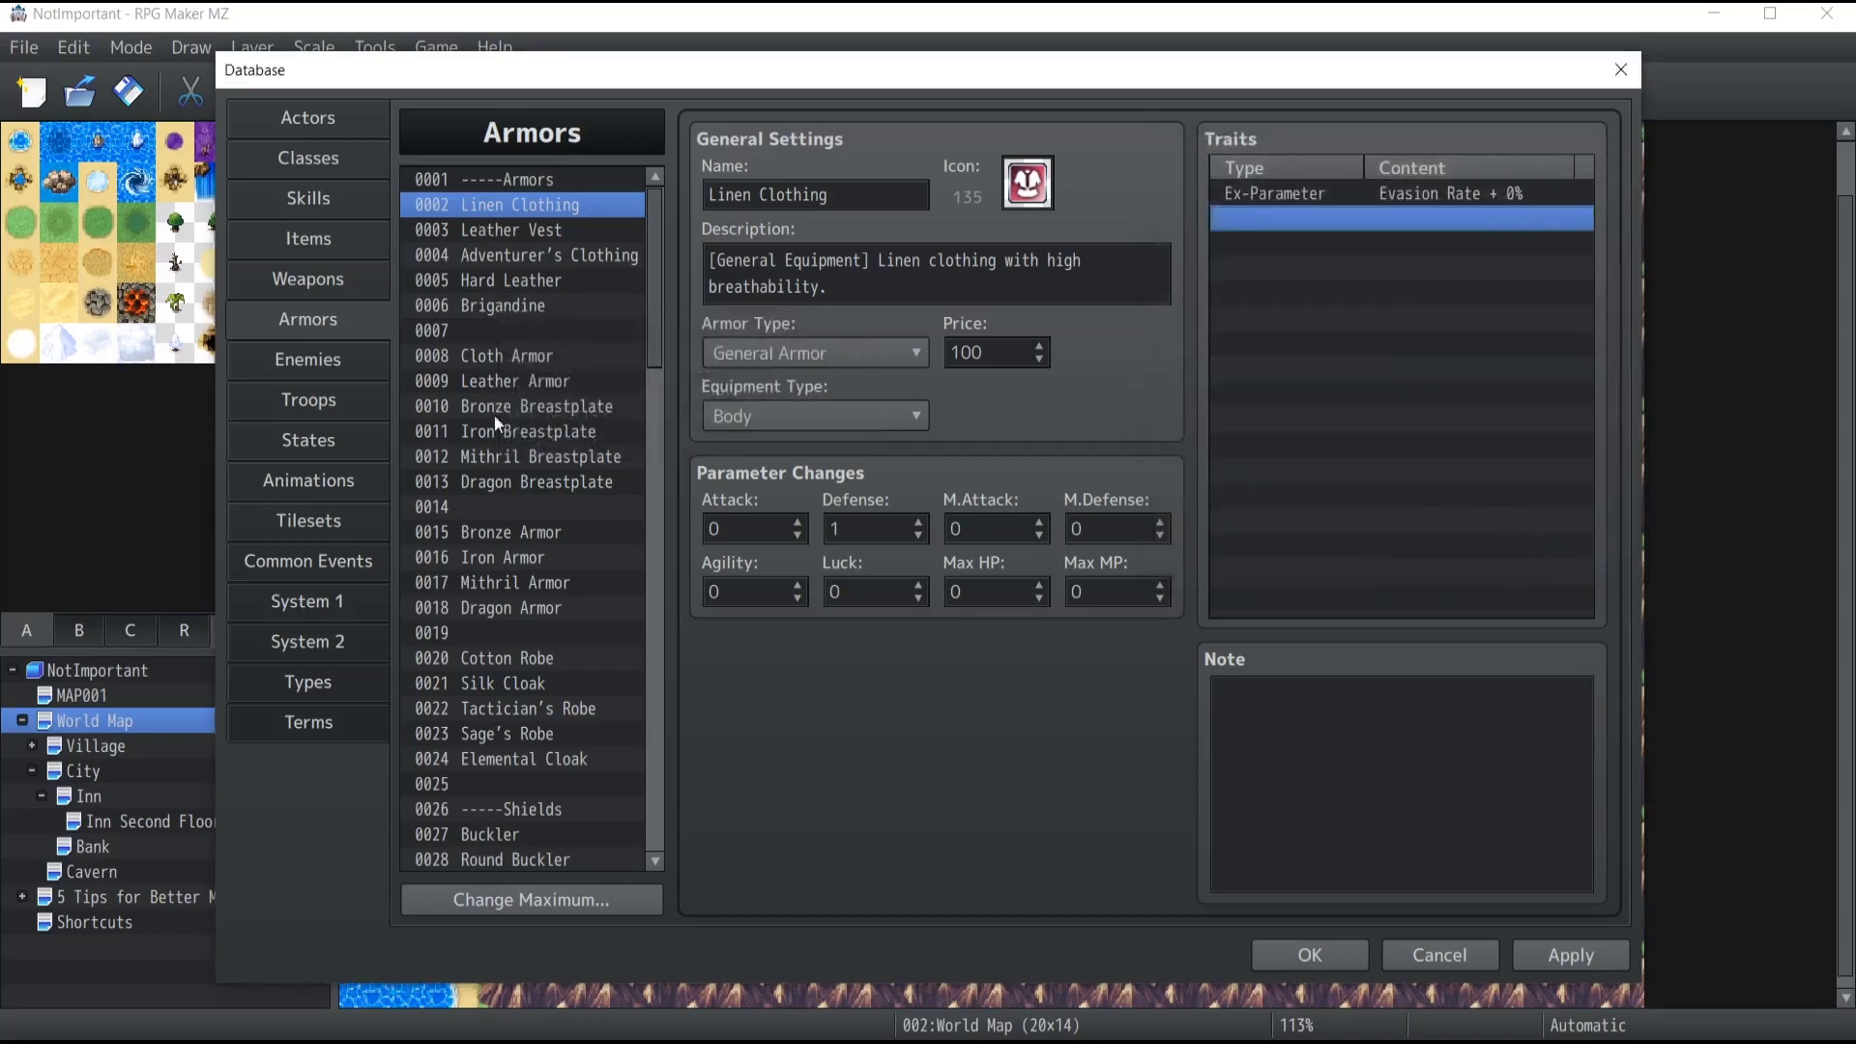
scroll(495, 412, down, 17)
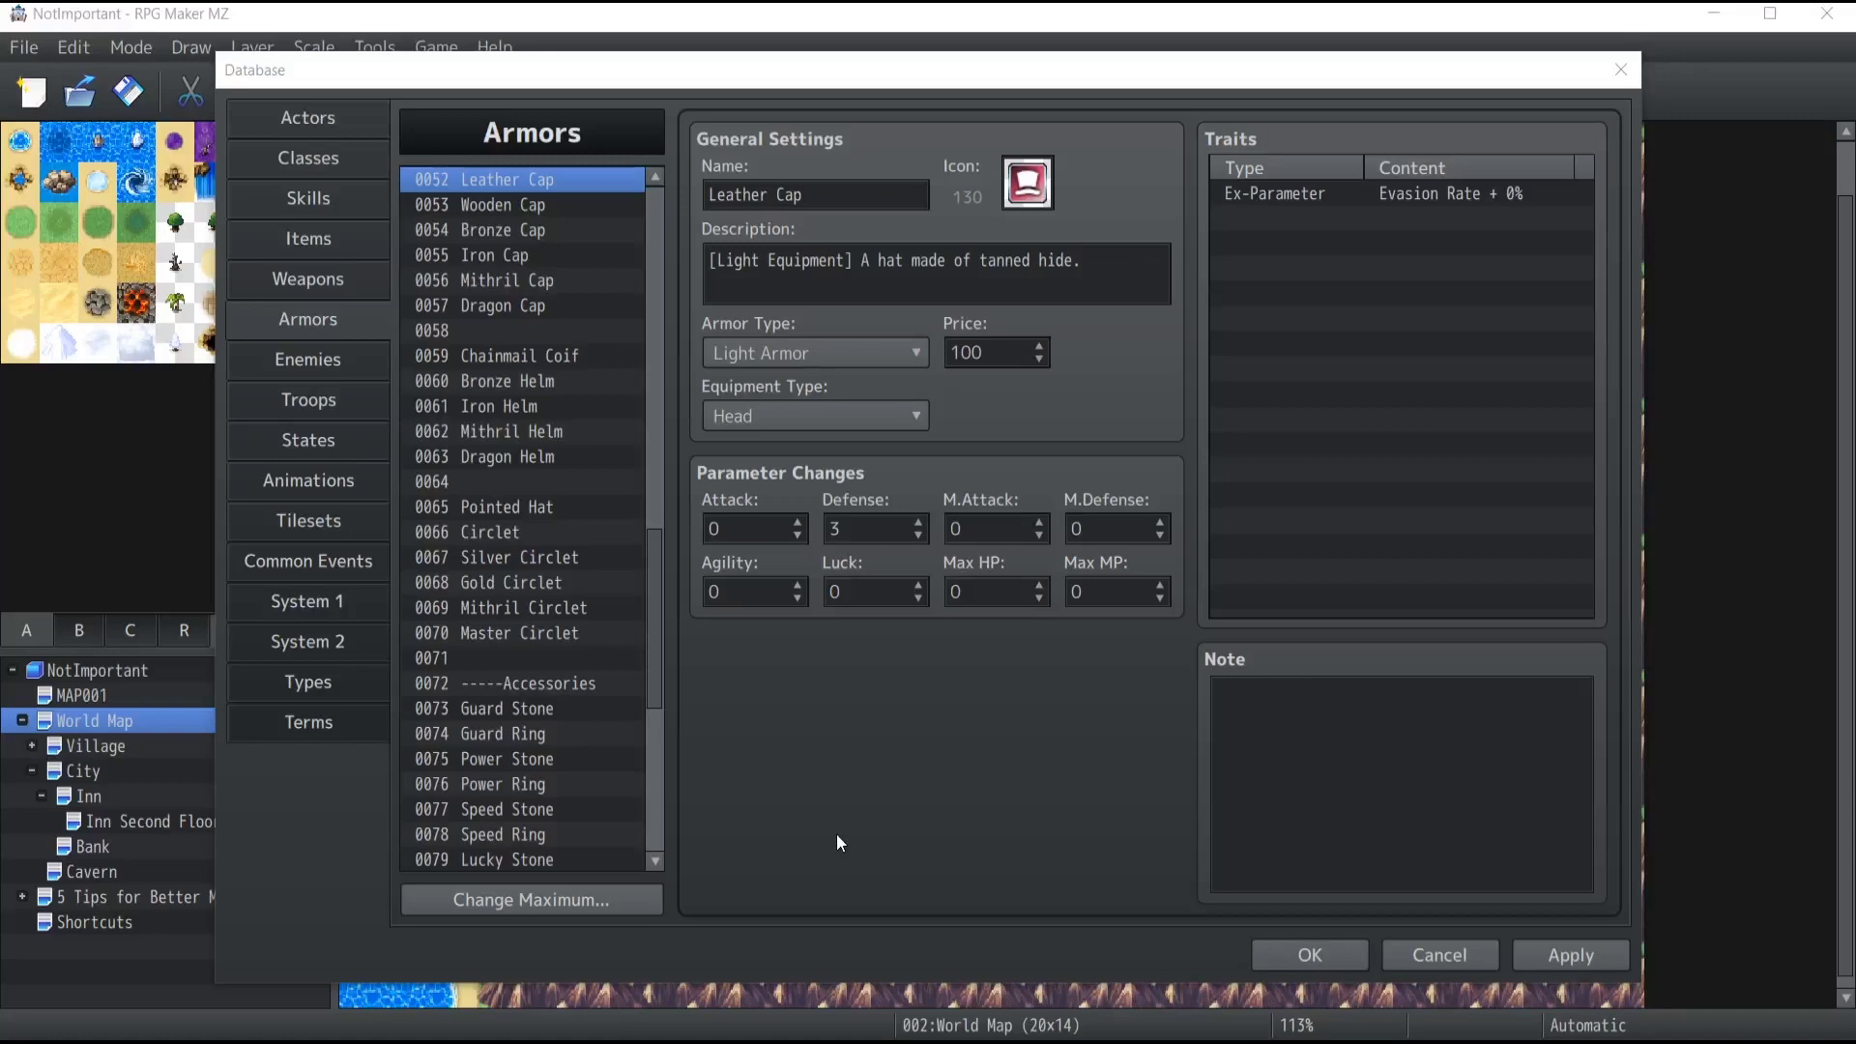